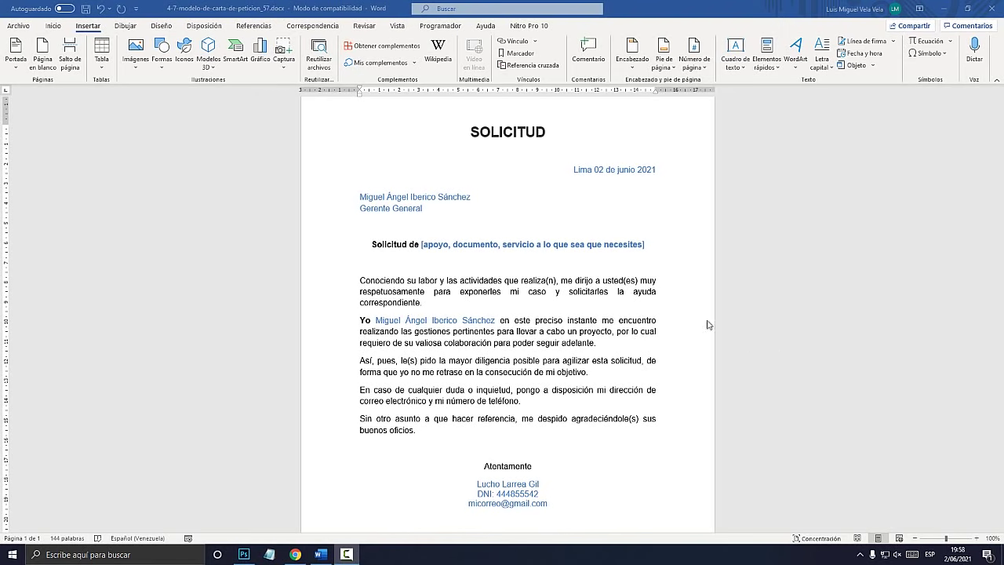
Review the letter's date line, recipient name line and bracketed subject placeholder
{"action": "left_click", "coordinate": [599, 247]}
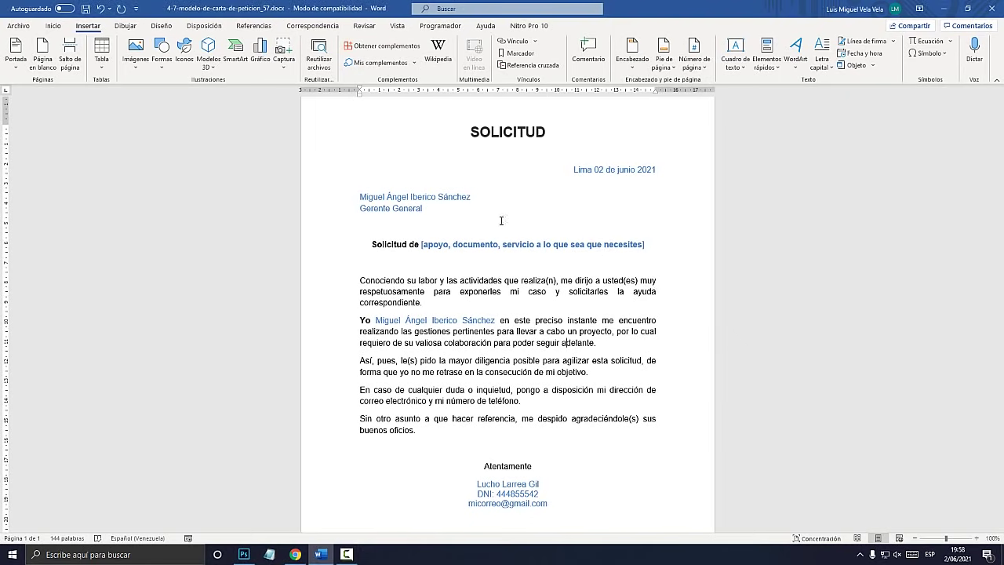
{"action": "triple_click", "coordinate": [574, 171]}
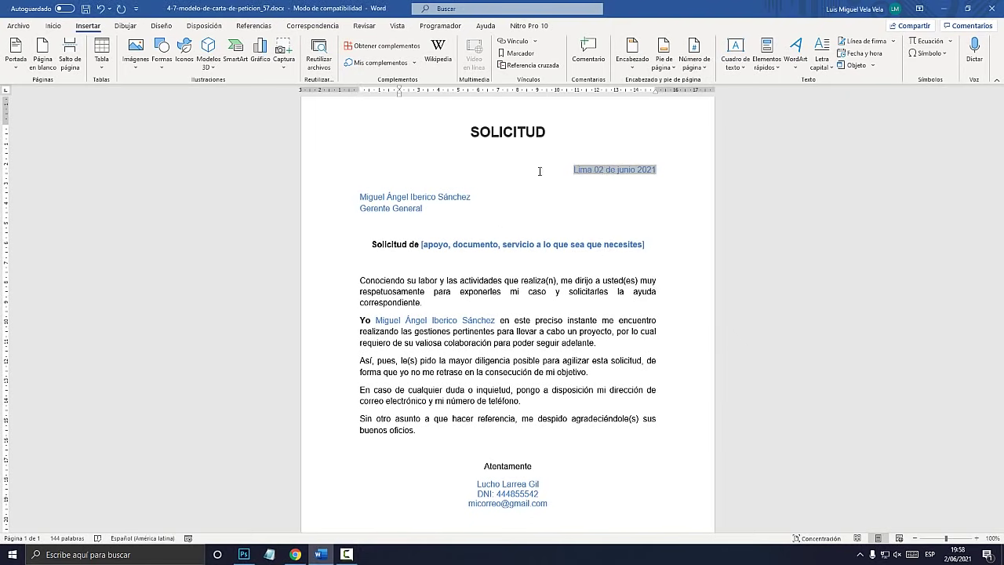
{"action": "triple_click", "coordinate": [422, 198]}
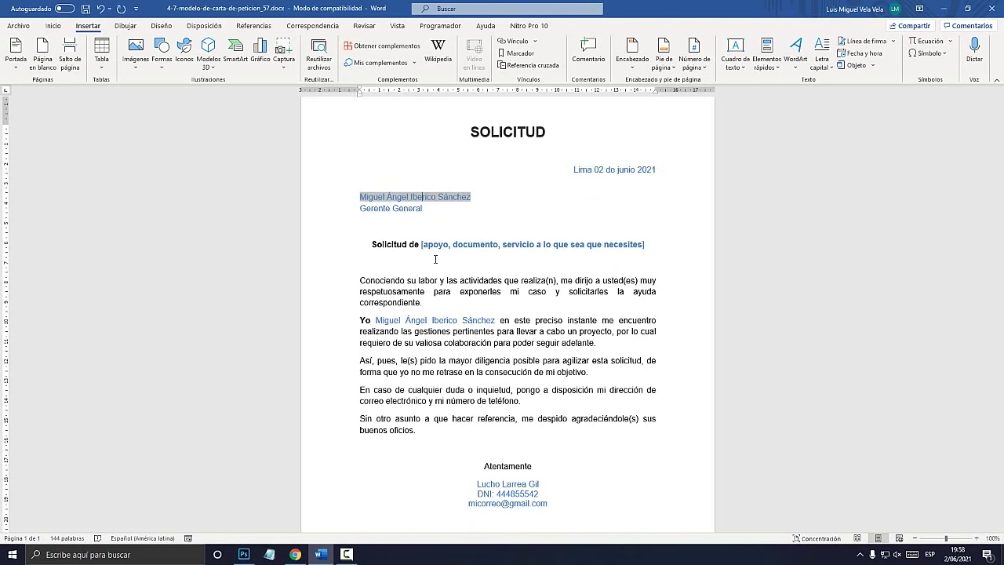
{"action": "left_click", "coordinate": [429, 245]}
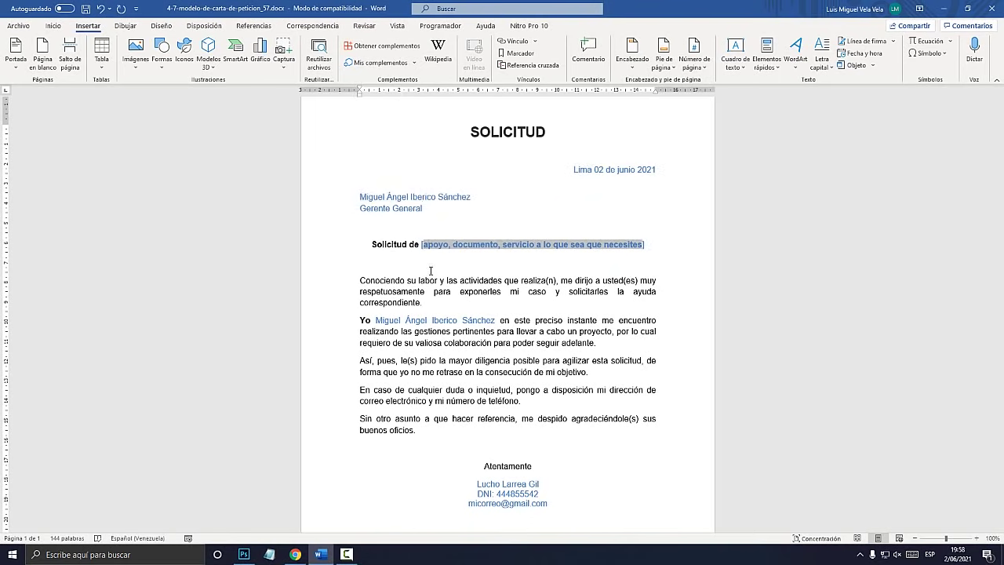
{"action": "scroll", "coordinate": [502, 415], "scroll_direction": "down", "scroll_amount": 1}
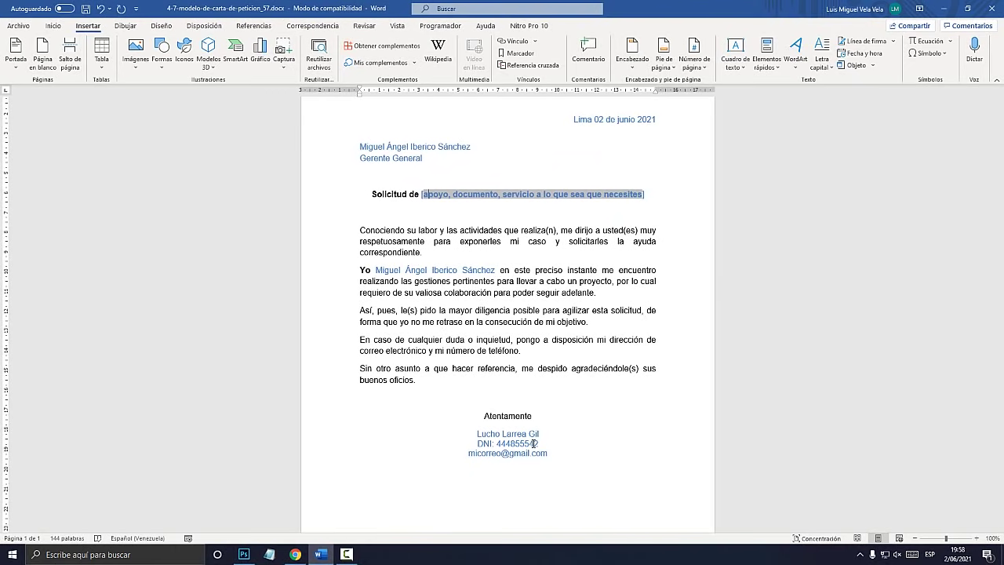
{"action": "scroll", "coordinate": [534, 443], "scroll_direction": "up", "scroll_amount": 1}
{"action": "left_click", "coordinate": [507, 352]}
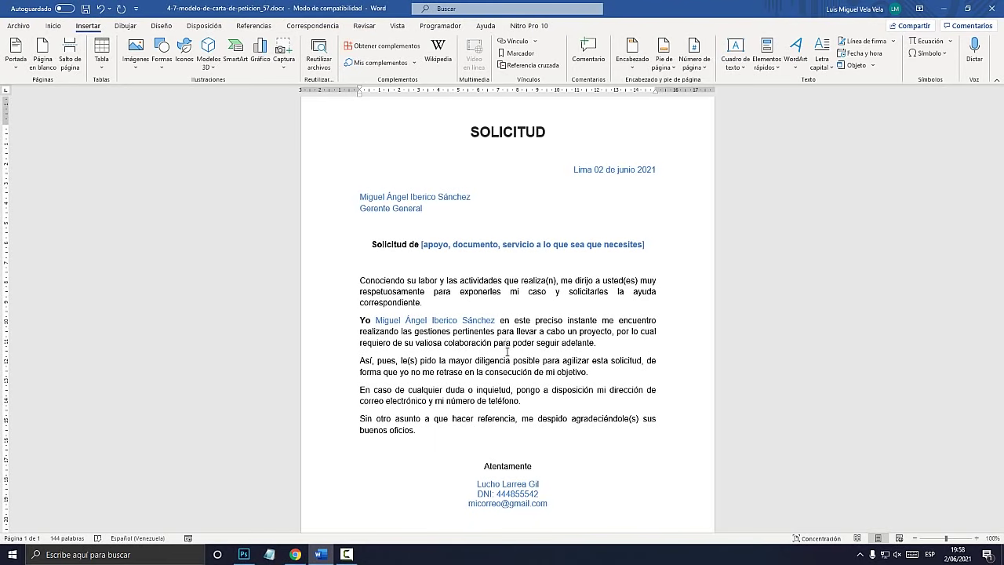
Select the whole letter and update its fields with F9, moving the Ingrese Fecha prompt aside
{"action": "key", "text": "ctrl+a"}
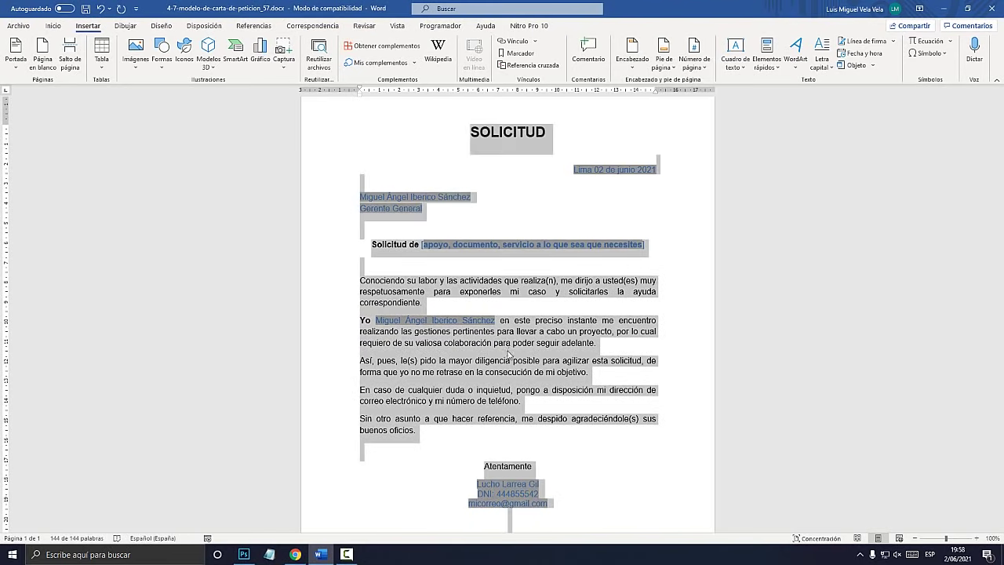
{"action": "left_click", "coordinate": [508, 350]}
{"action": "key", "text": "ctrl+a"}
{"action": "key", "text": "F9"}
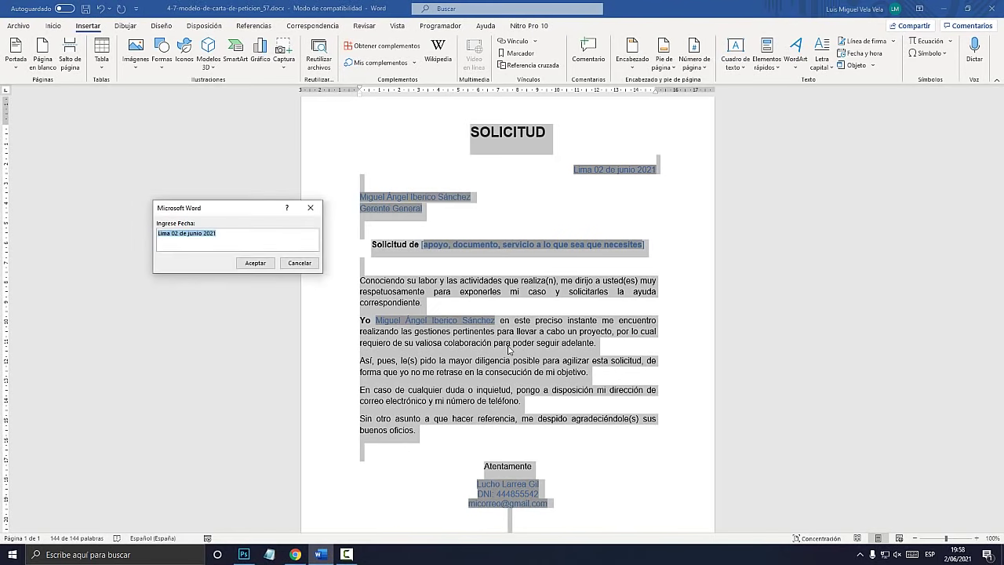
{"action": "left_click_drag", "start_coordinate": [235, 208], "coordinate": [778, 203]}
{"action": "left_click", "coordinate": [773, 229]}
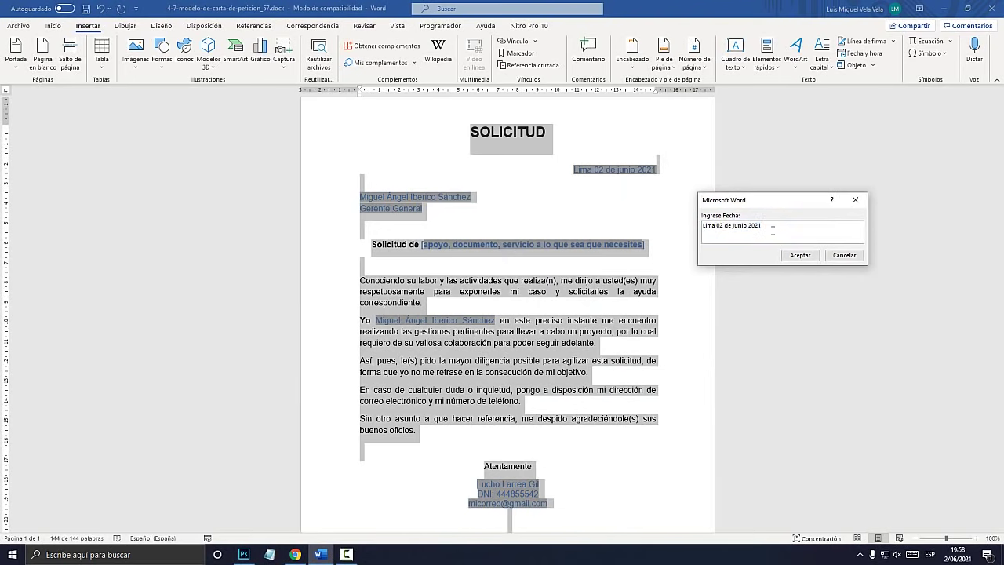
{"action": "key", "text": "super+plus"}
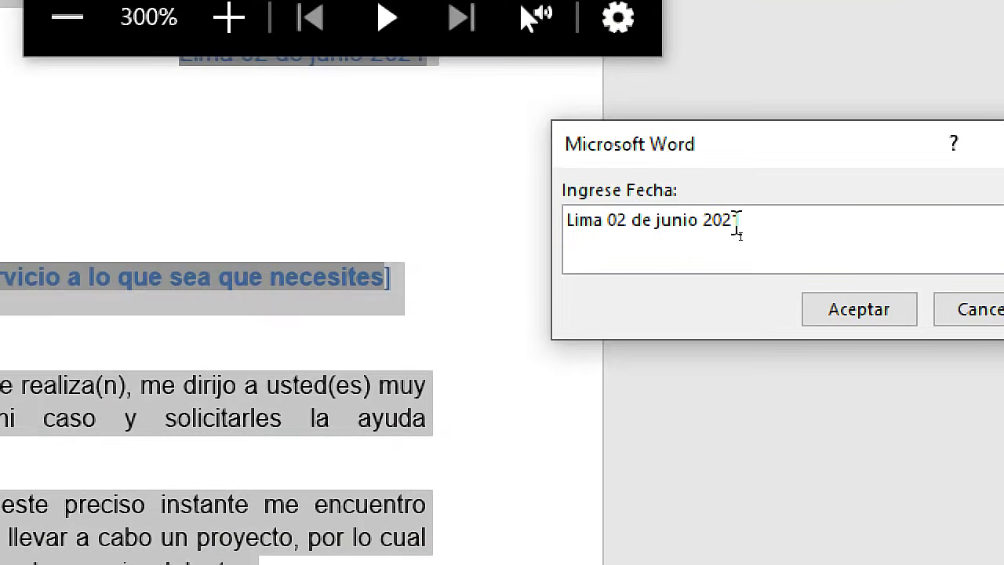
{"action": "key", "text": "super+Escape"}
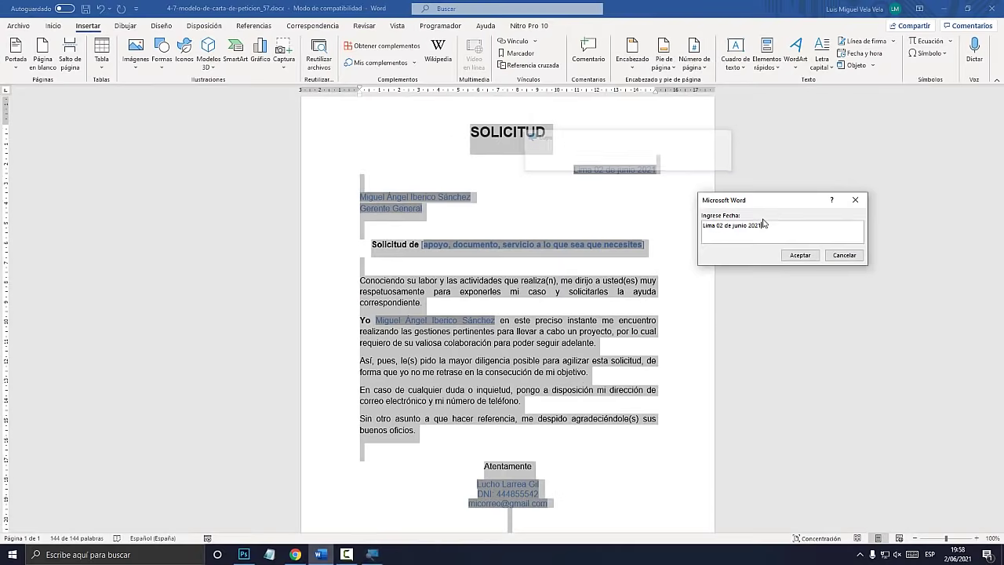
{"action": "left_click_drag", "start_coordinate": [770, 205], "coordinate": [758, 252]}
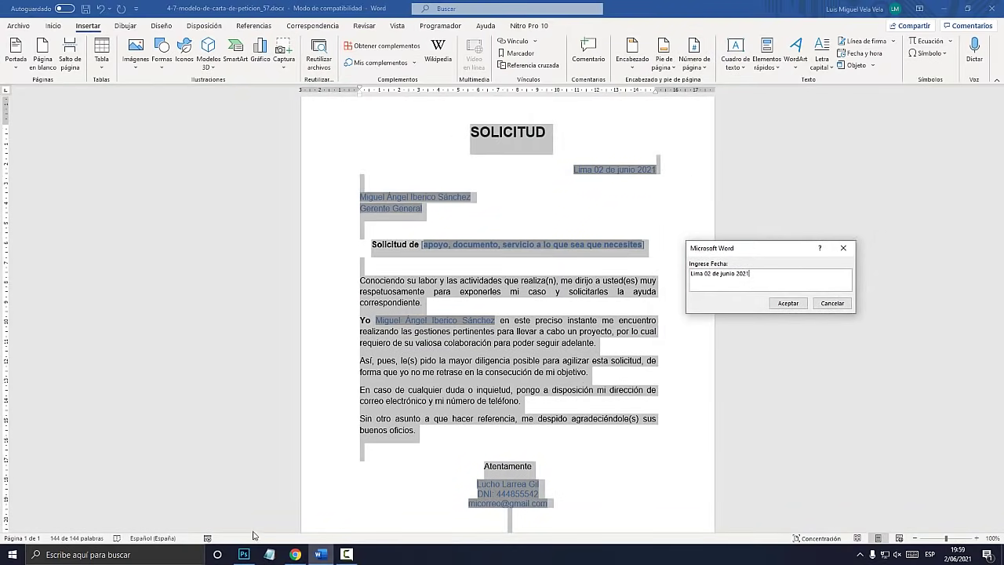
{"action": "left_click", "coordinate": [269, 553]}
Write the reminder 'Fill in (Rellenar)' in Notepad and highlight 'Fill in'
{"action": "type", "text": "Fill in"}
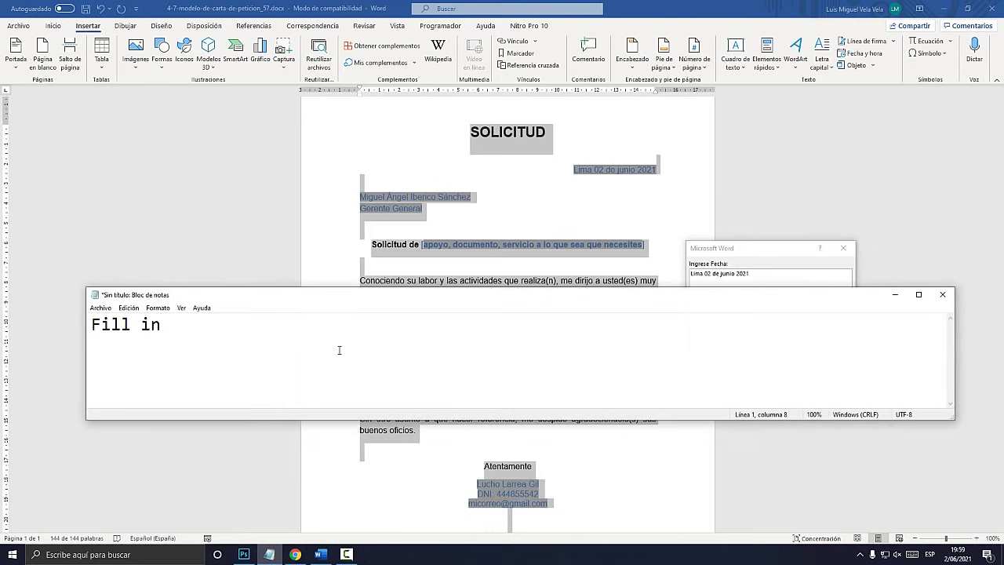
{"action": "type", "text": "  (Rellenar)="}
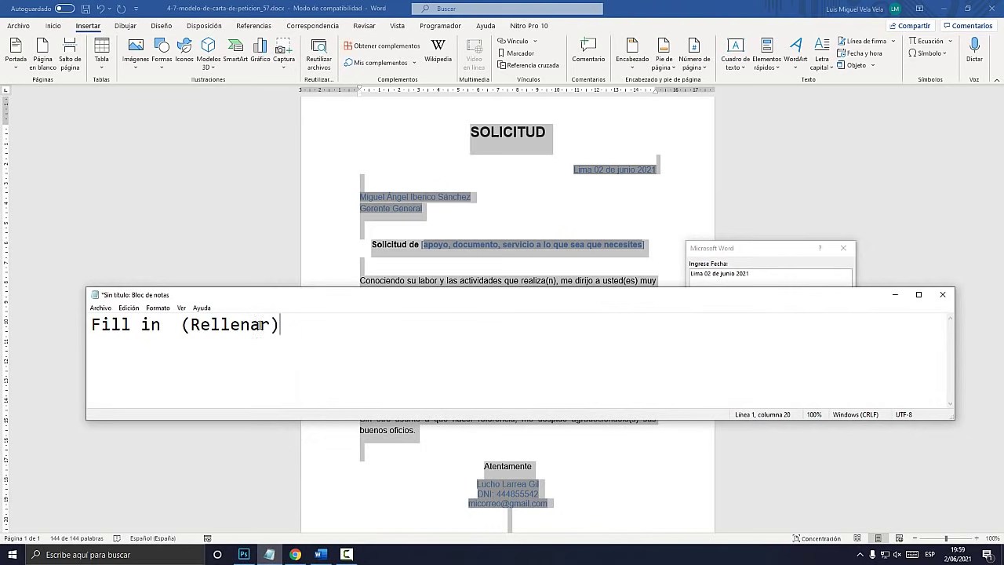
{"action": "left_click_drag", "start_coordinate": [161, 325], "coordinate": [68, 321]}
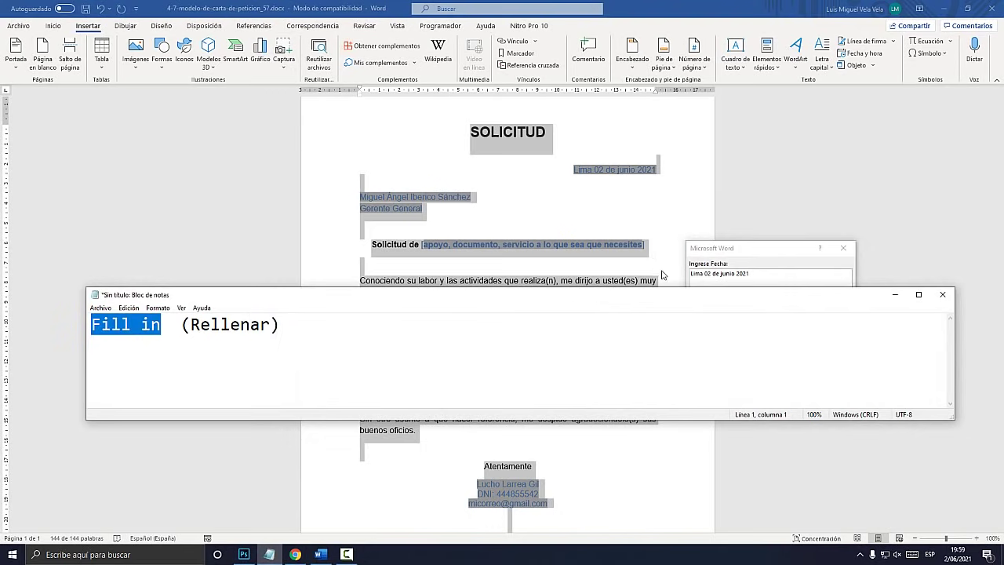
{"action": "left_click", "coordinate": [734, 252]}
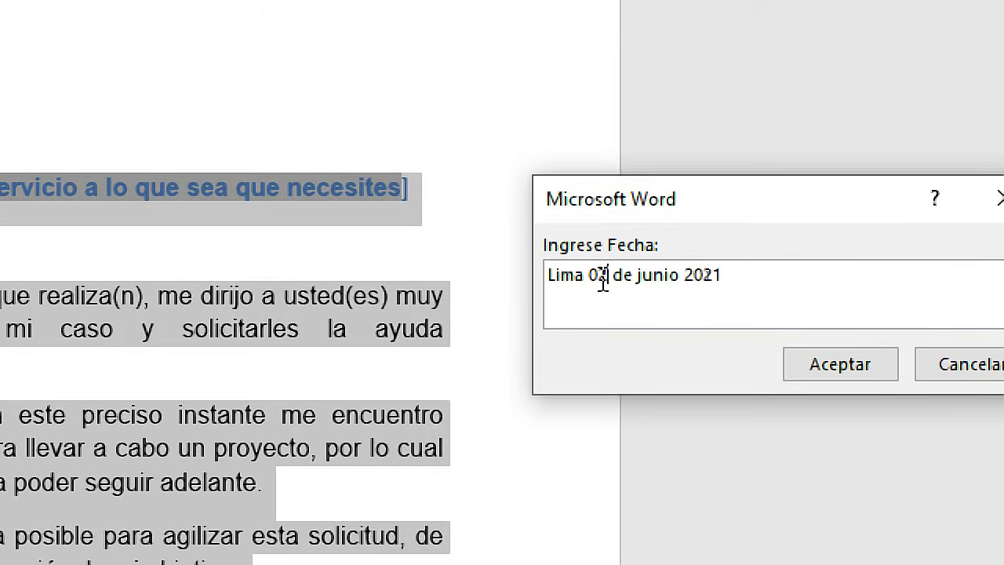
Change the date to Lima 10 de junio 2030 and accept it
{"action": "left_click_drag", "start_coordinate": [704, 274], "coordinate": [711, 274]}
{"action": "type", "text": "10"}
{"action": "key", "text": "Right"}
{"action": "key", "text": "Right"}
{"action": "key", "text": "Right"}
{"action": "key", "text": "Right"}
{"action": "key", "text": "Right"}
{"action": "key", "text": "Right"}
{"action": "key", "text": "Right"}
{"action": "key", "text": "Right"}
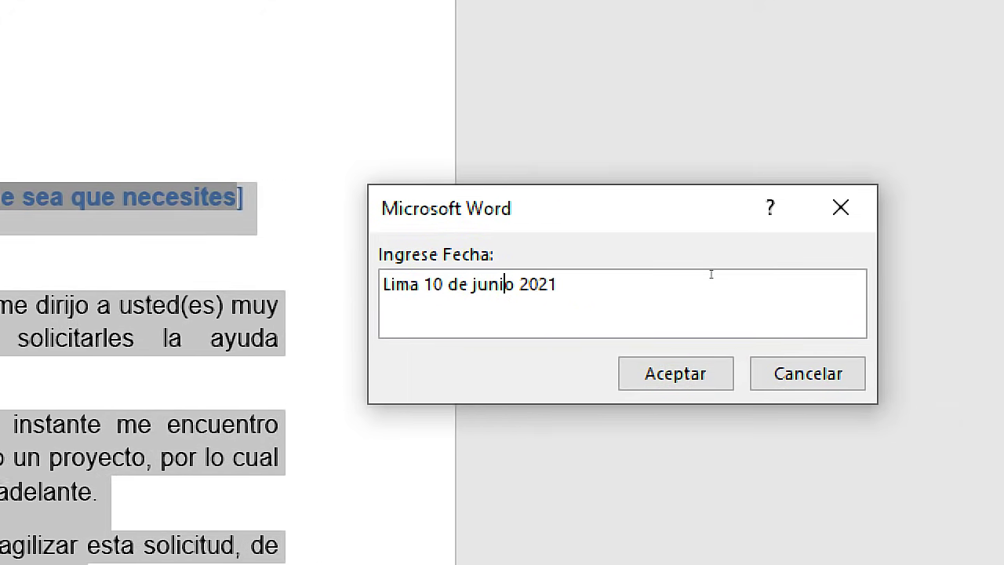
{"action": "key", "text": "Right"}
{"action": "key", "text": "Right"}
{"action": "key", "text": "Right"}
{"action": "key", "text": "Right"}
{"action": "key", "text": "shift+Right"}
{"action": "key", "text": "shift+Right"}
{"action": "type", "text": "30"}
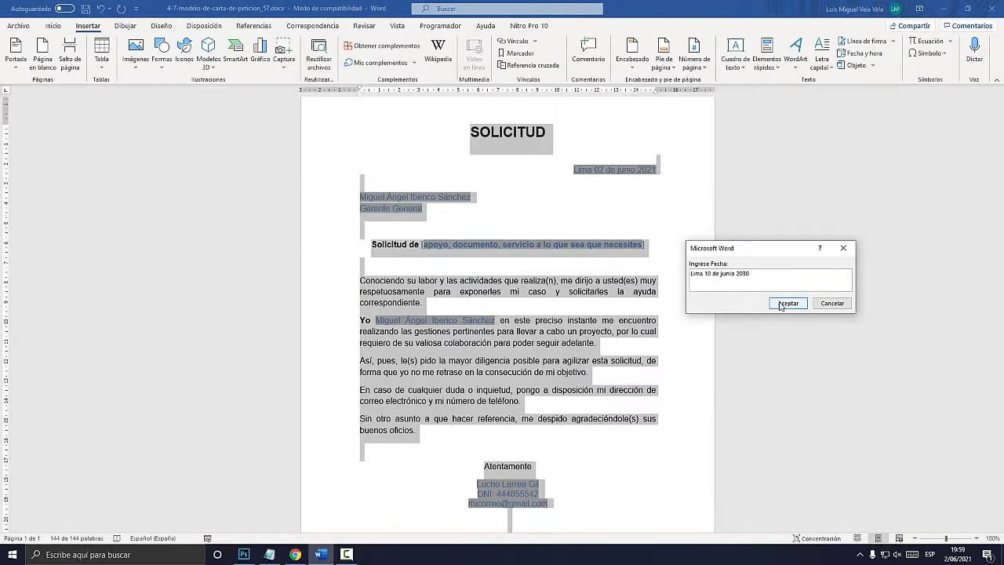
{"action": "left_click", "coordinate": [787, 303]}
{"action": "left_click_drag", "start_coordinate": [753, 250], "coordinate": [521, 229]}
{"action": "left_click", "coordinate": [268, 554]}
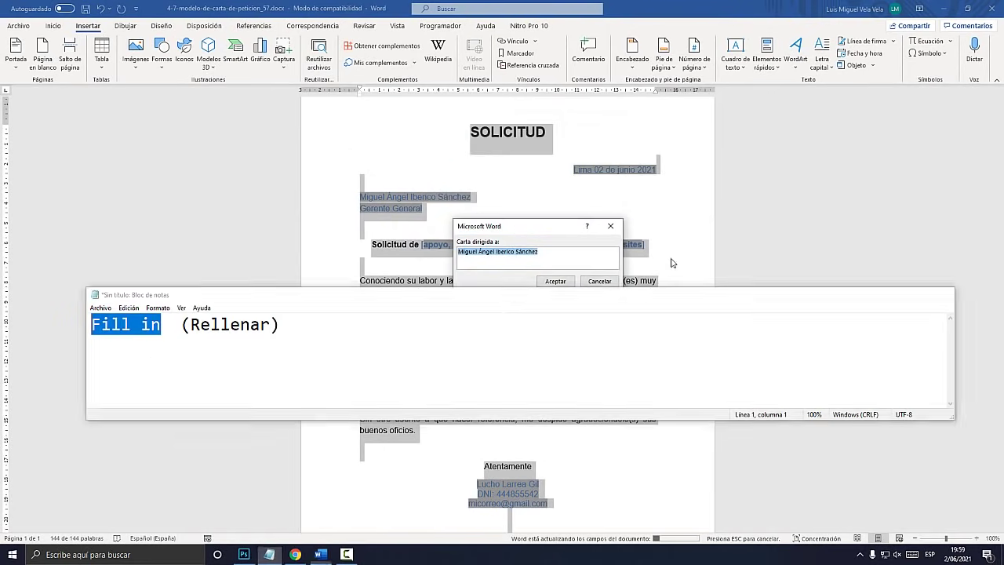
Replace the prefilled name with the new recipient's name and keep Gerente General as the position
{"action": "left_click", "coordinate": [895, 295]}
{"action": "key", "text": "super+plus"}
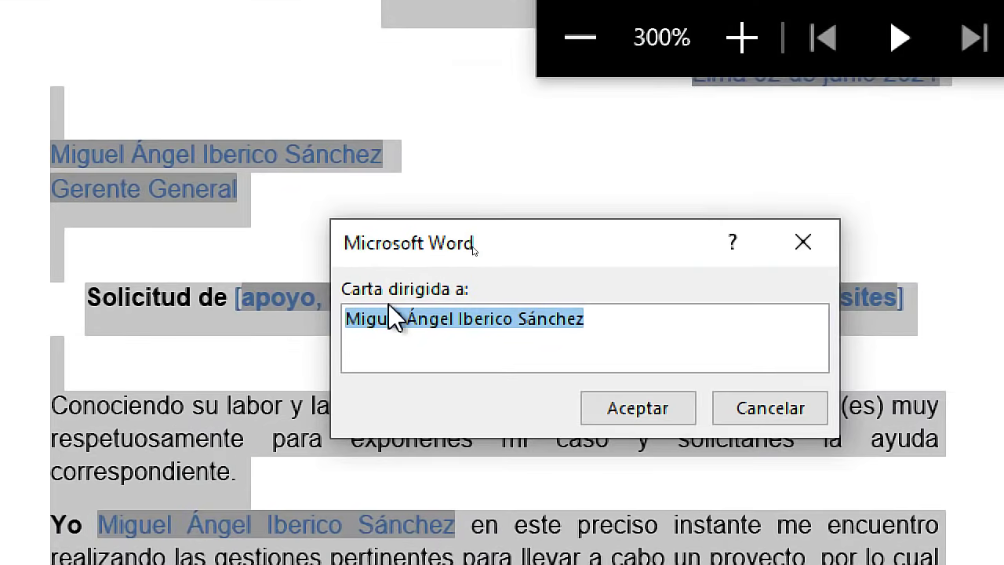
{"action": "left_click", "coordinate": [572, 320]}
{"action": "left_click_drag", "start_coordinate": [572, 320], "coordinate": [346, 320]}
{"action": "type", "text": "El Tío Tech"}
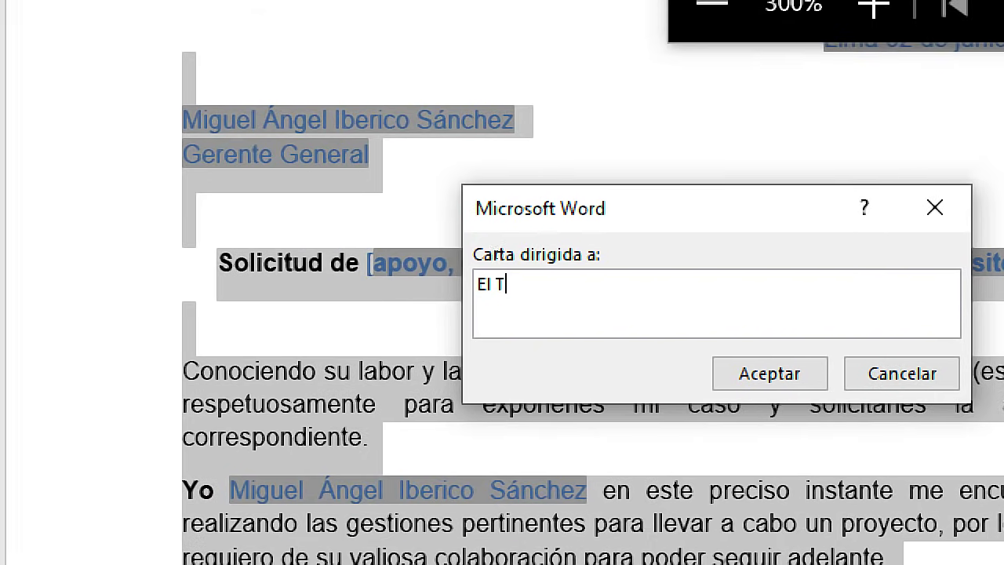
{"action": "key", "text": "BackSpace"}
{"action": "key", "text": "BackSpace"}
{"action": "key", "text": "BackSpace"}
{"action": "key", "text": "BackSpace"}
{"action": "key", "text": "BackSpace"}
{"action": "key", "text": "BackSpace"}
{"action": "key", "text": "BackSpace"}
{"action": "type", "text": "ío Tech"}
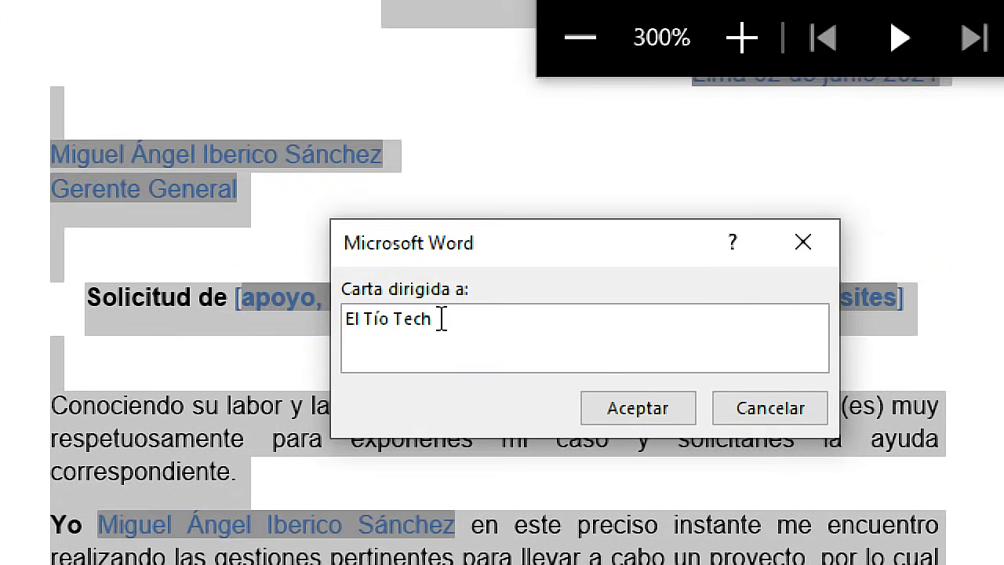
{"action": "left_click", "coordinate": [675, 373]}
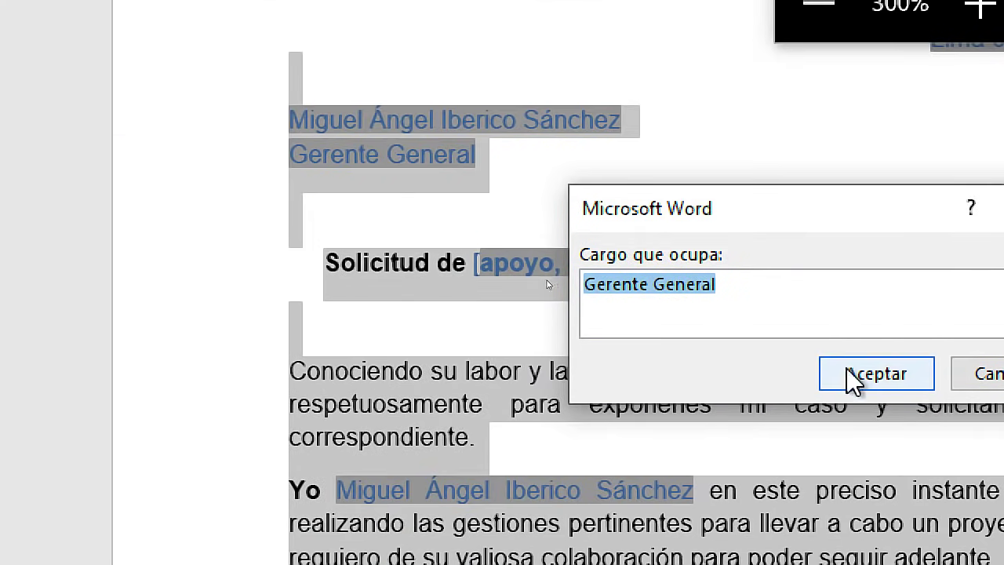
{"action": "left_click", "coordinate": [615, 409]}
{"action": "left_click", "coordinate": [854, 376]}
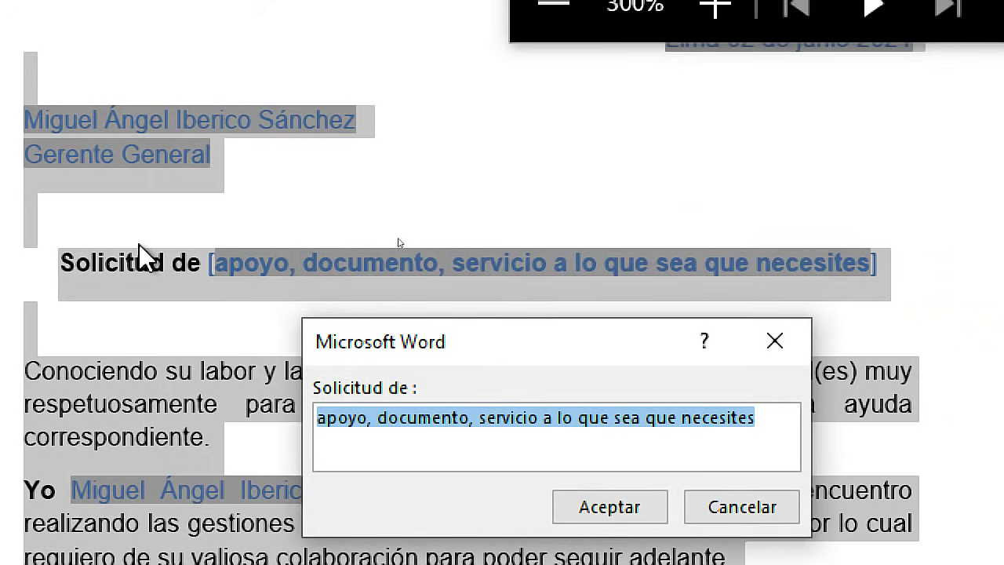
Enter the request 'SOLICITO UN PERMISO PARA EL DÍA ...' and accept it
{"action": "left_click", "coordinate": [492, 420]}
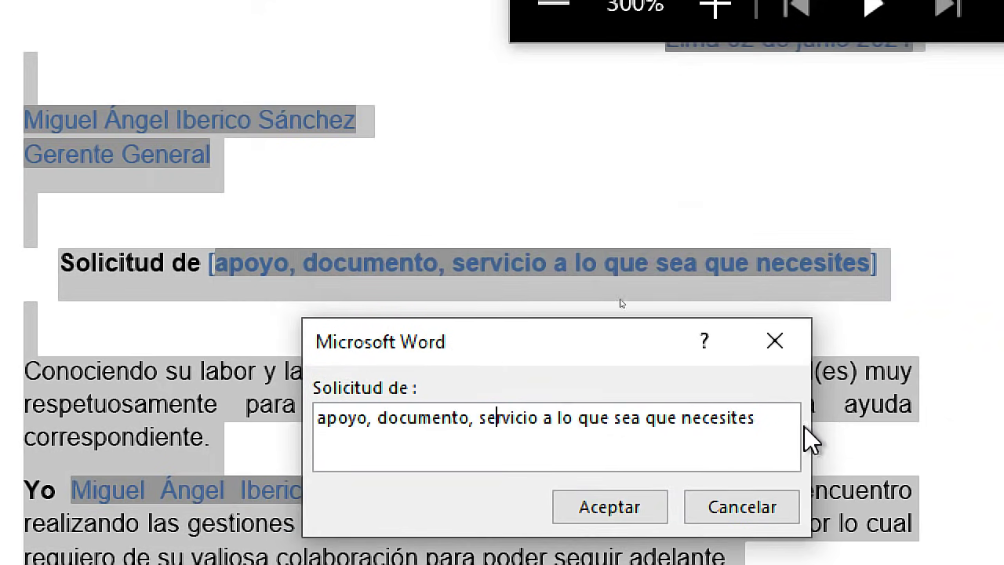
{"action": "left_click_drag", "start_coordinate": [782, 421], "coordinate": [287, 418]}
{"action": "type", "text": "SOLICITO UN"}
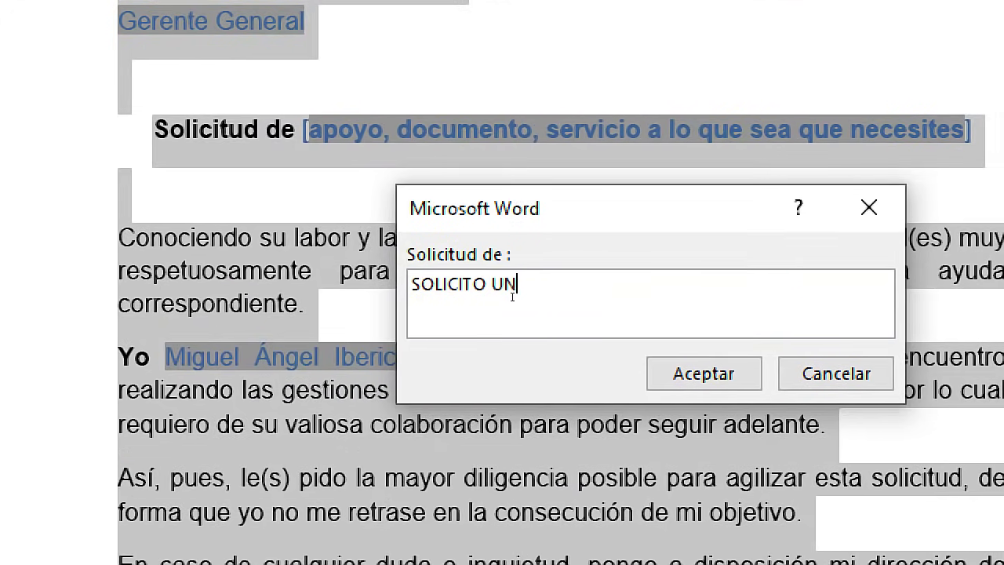
{"action": "type", "text": " PERMISO PARA EL "}
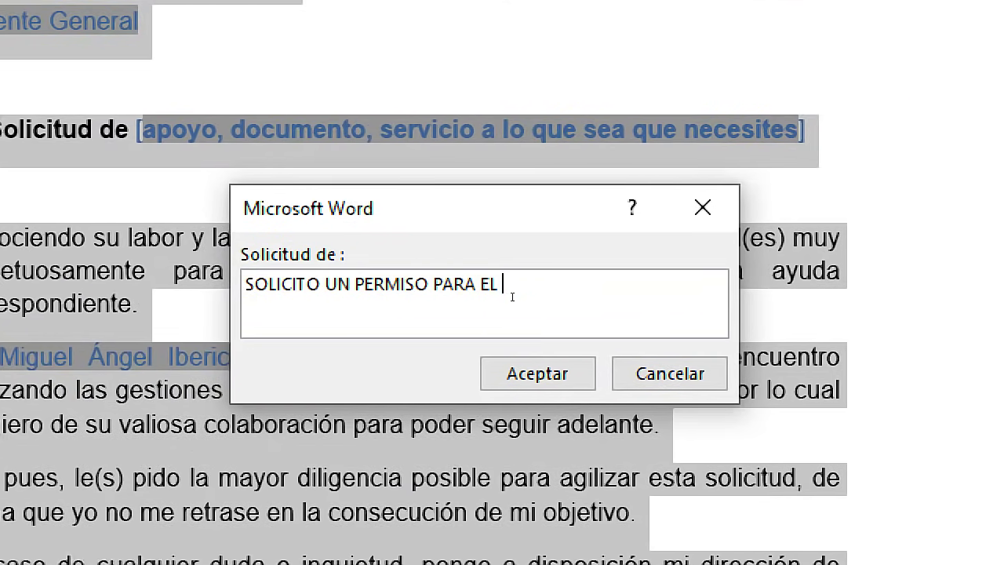
{"action": "type", "text": "DÍA 2222"}
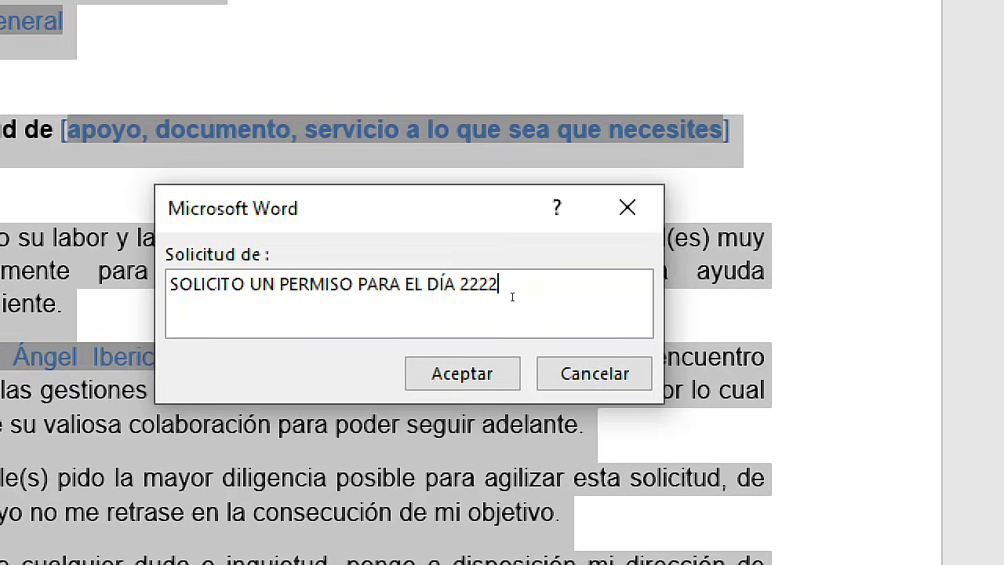
{"action": "key", "text": "BackSpace"}
{"action": "key", "text": "BackSpace"}
{"action": "key", "text": "BackSpace"}
{"action": "key", "text": "BackSpace"}
{"action": "type", "text": "..."}
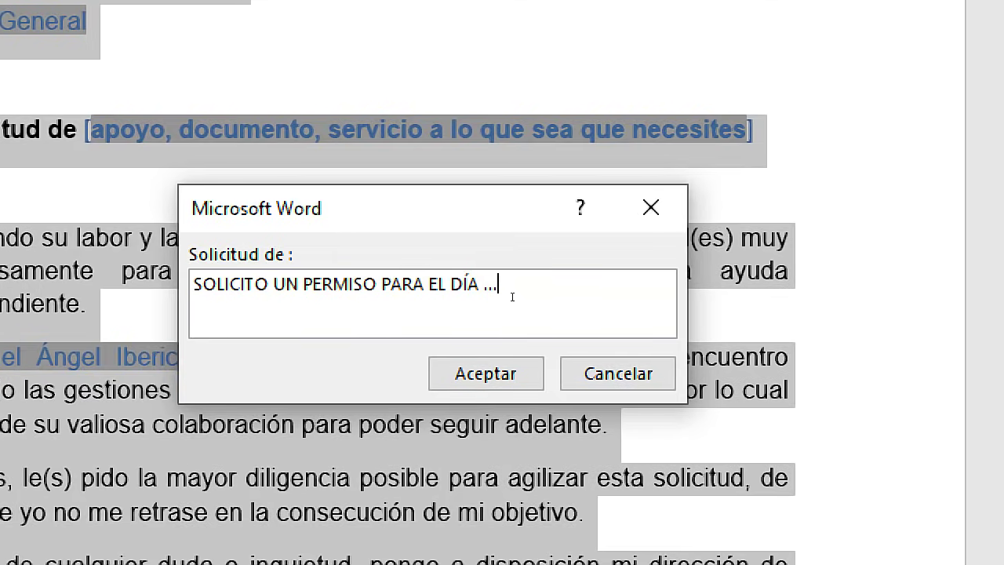
{"action": "key", "text": "Return"}
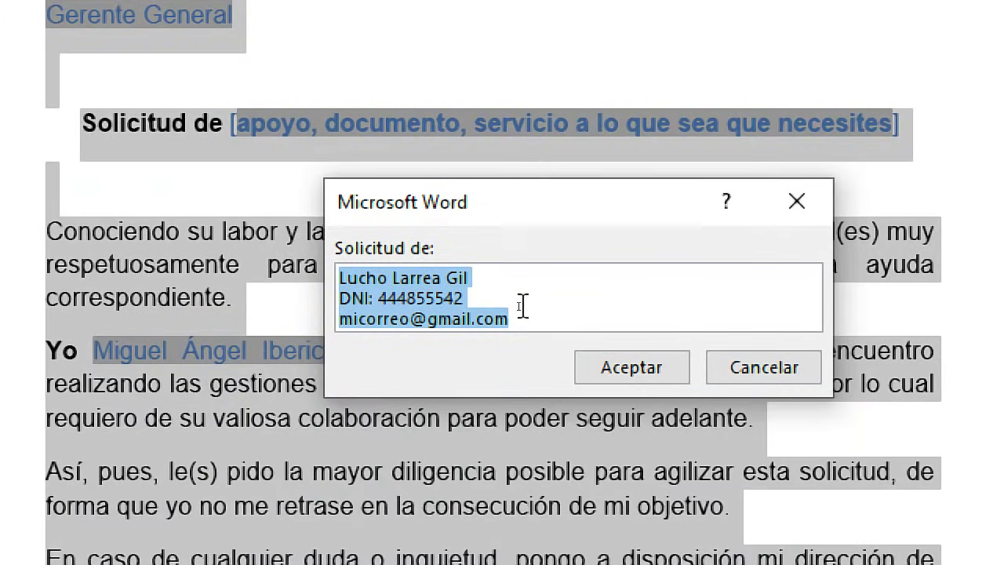
Enter the new signer's name and DNI number, keep the e-mail line, and accept to update the fields
{"action": "left_click", "coordinate": [480, 301]}
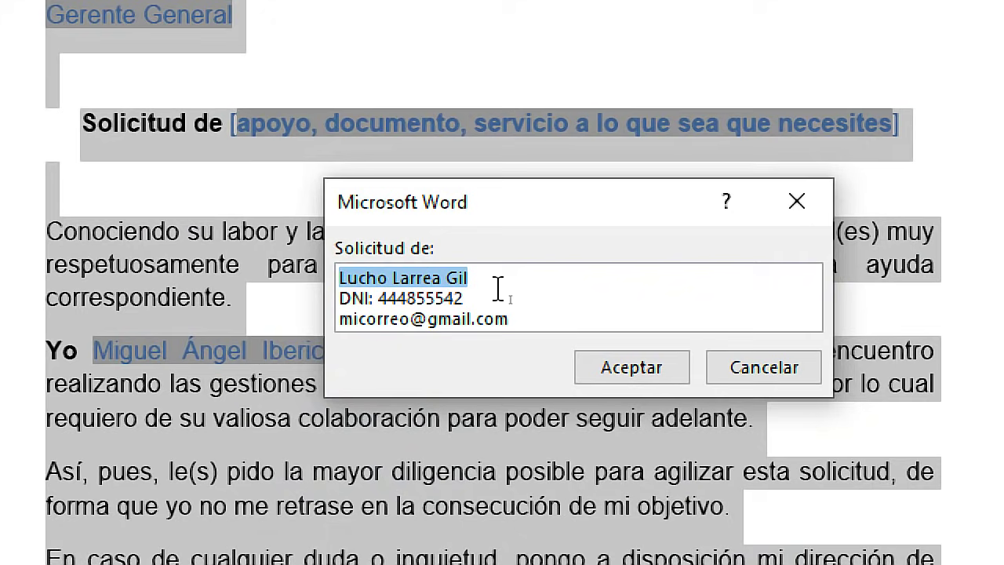
{"action": "type", "text": "mARI"}
{"action": "key", "text": "BackSpace"}
{"action": "key", "text": "BackSpace"}
{"action": "key", "text": "BackSpace"}
{"action": "key", "text": "BackSpace"}
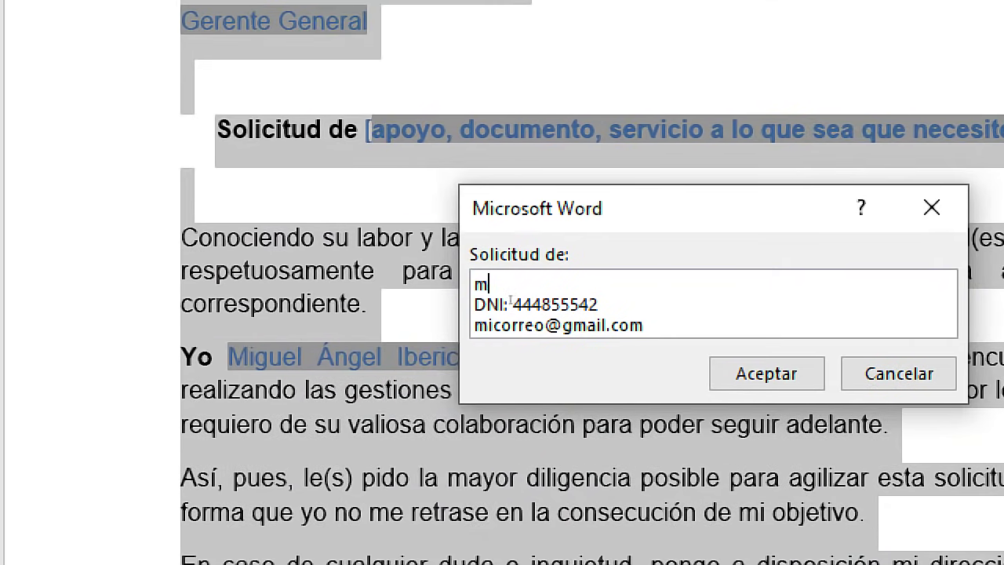
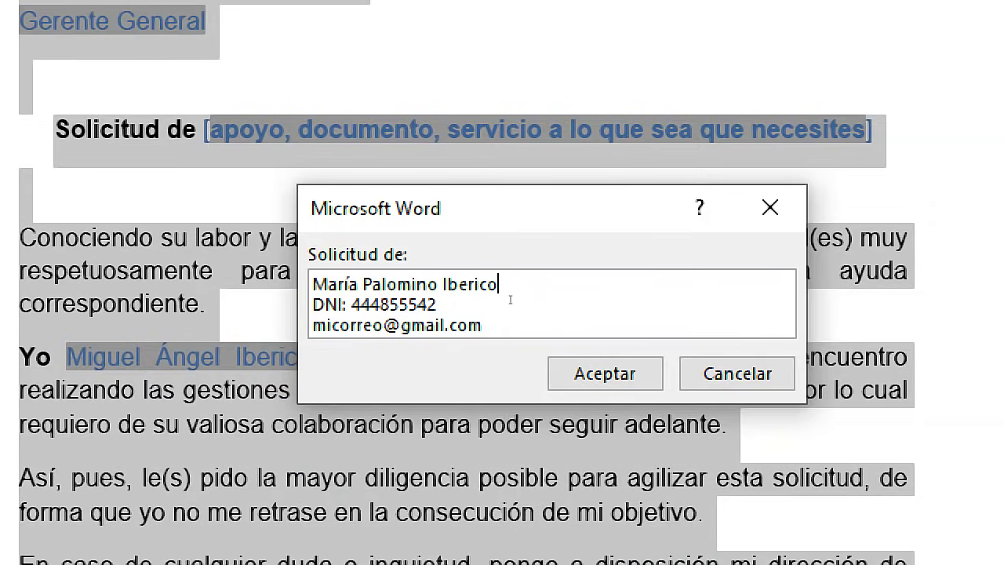
{"action": "left_click_drag", "start_coordinate": [460, 307], "coordinate": [349, 308]}
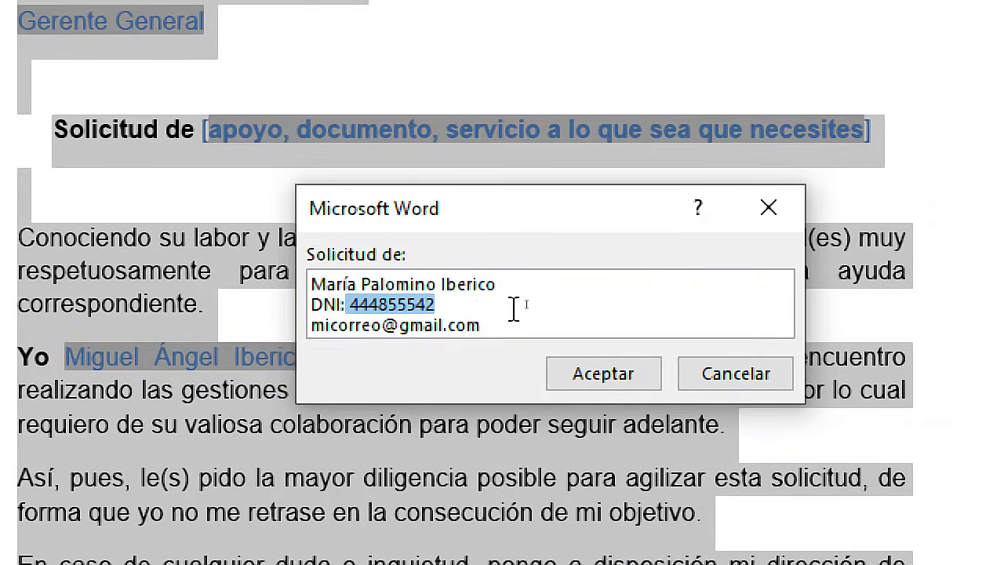
{"action": "type", "text": "545454"}
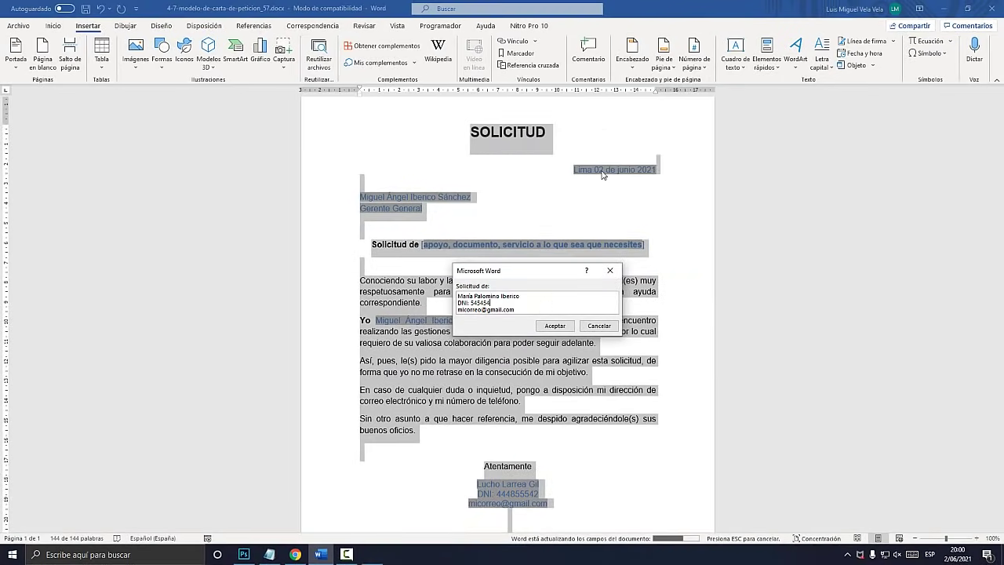
{"action": "key", "text": "super+plus"}
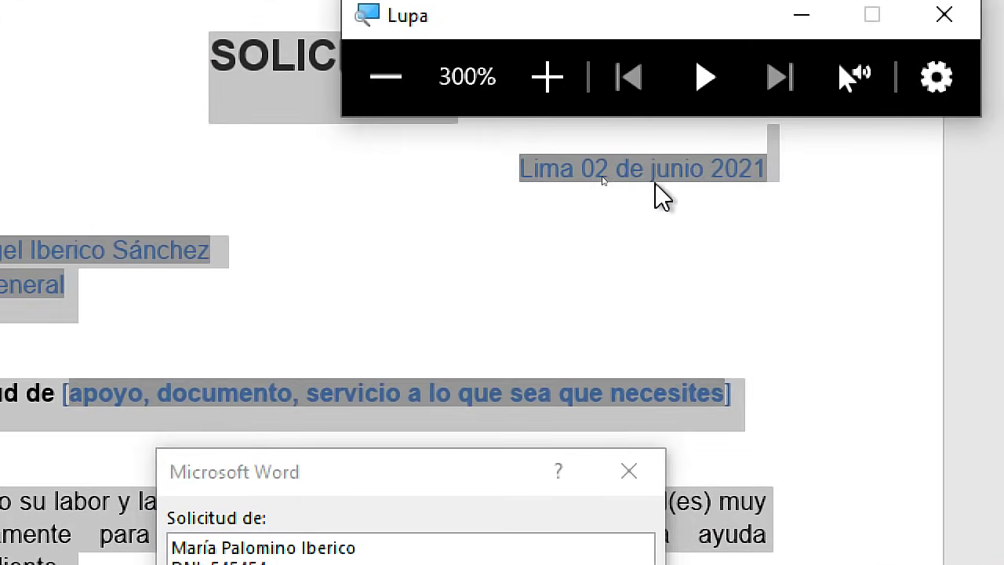
{"action": "key", "text": "super+Escape"}
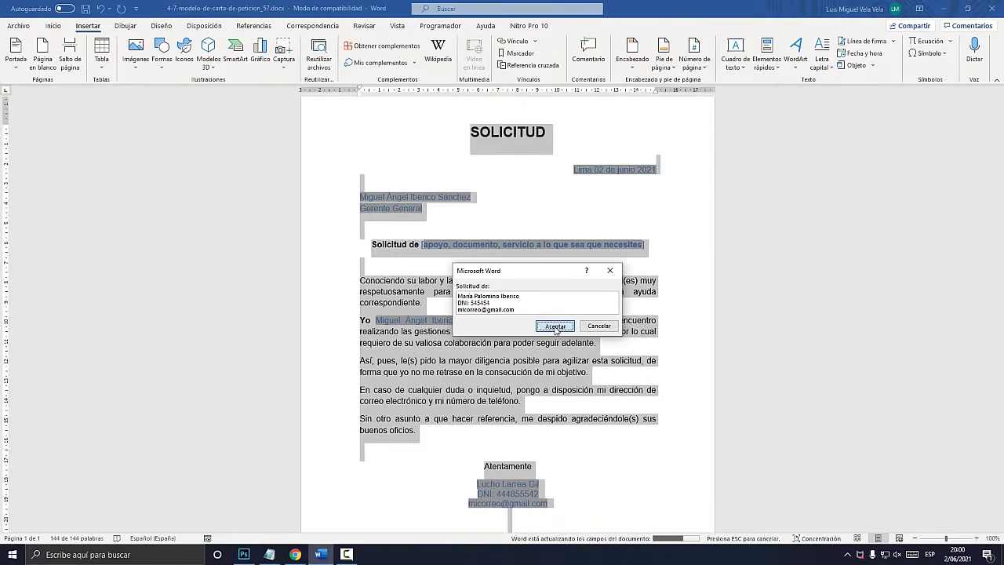
{"action": "left_click", "coordinate": [555, 327]}
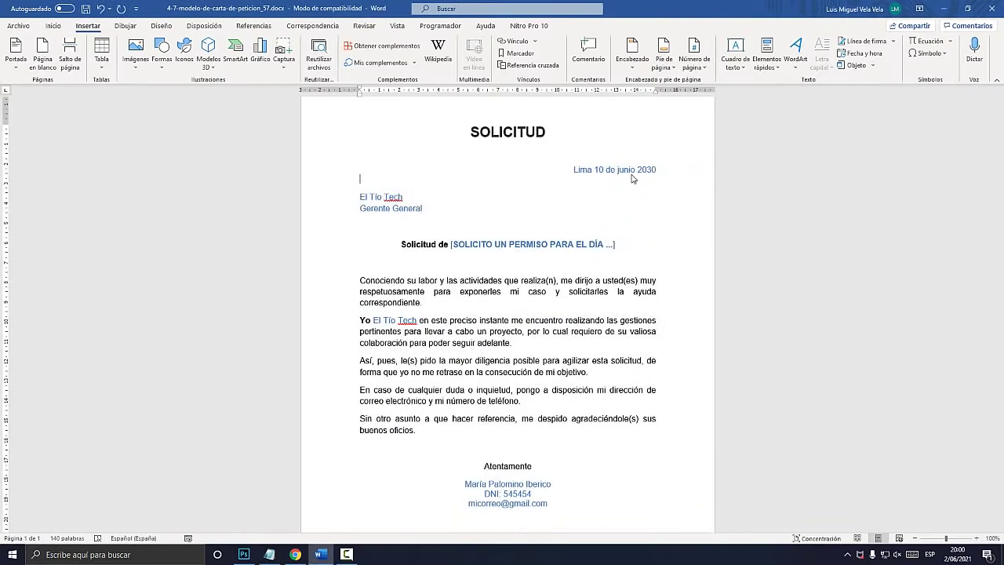
{"action": "key", "text": "super+plus"}
{"action": "triple_click", "coordinate": [579, 170]}
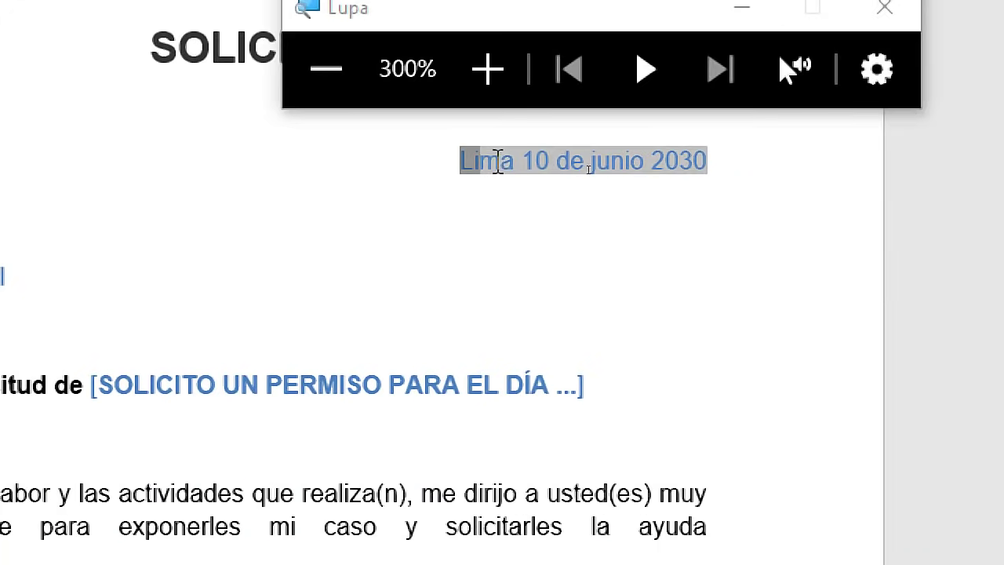
{"action": "left_click_drag", "start_coordinate": [674, 284], "coordinate": [704, 285]}
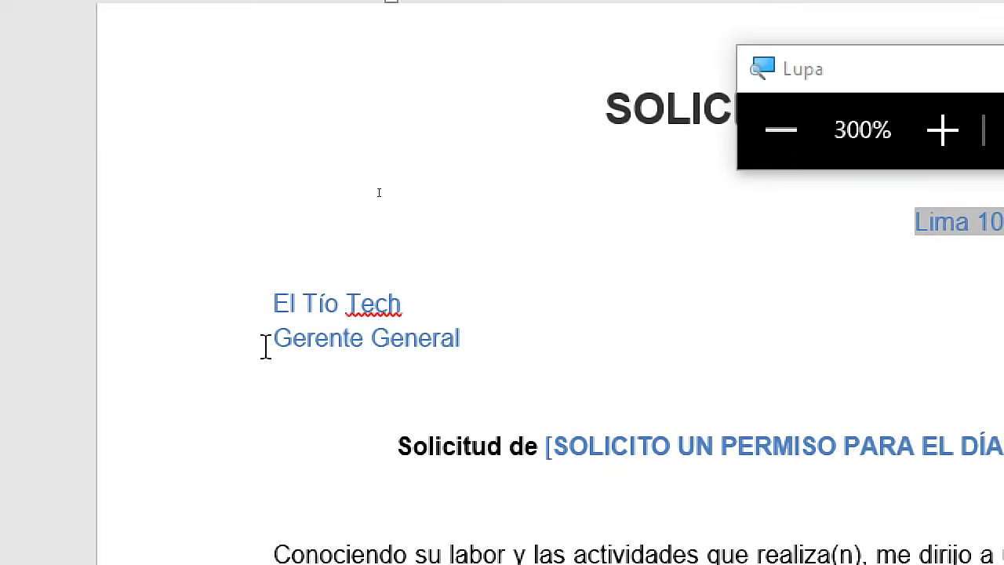
{"action": "left_click_drag", "start_coordinate": [295, 302], "coordinate": [356, 305]}
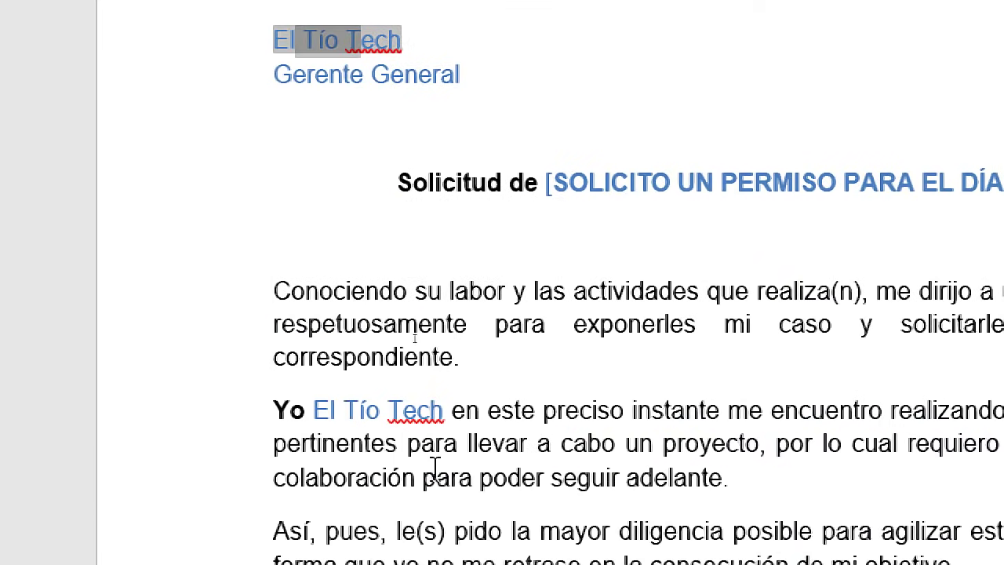
{"action": "left_click_drag", "start_coordinate": [445, 324], "coordinate": [314, 324]}
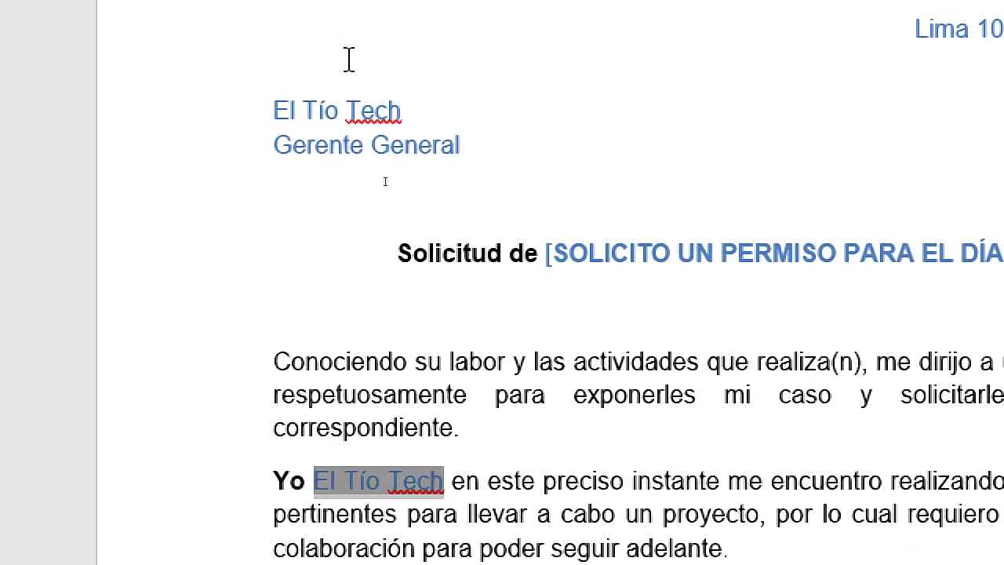
{"action": "left_click_drag", "start_coordinate": [402, 112], "coordinate": [276, 109]}
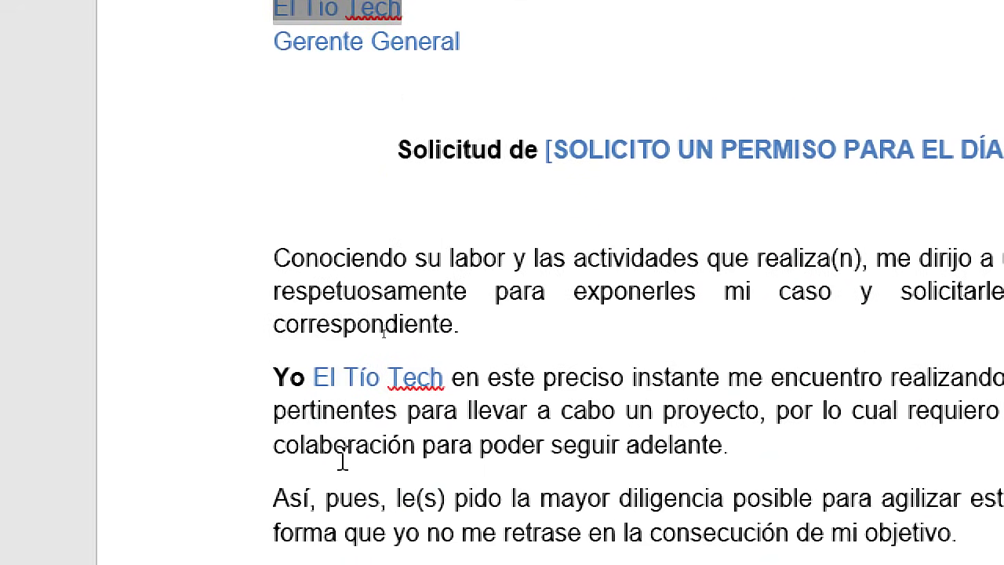
{"action": "left_click_drag", "start_coordinate": [444, 376], "coordinate": [314, 376]}
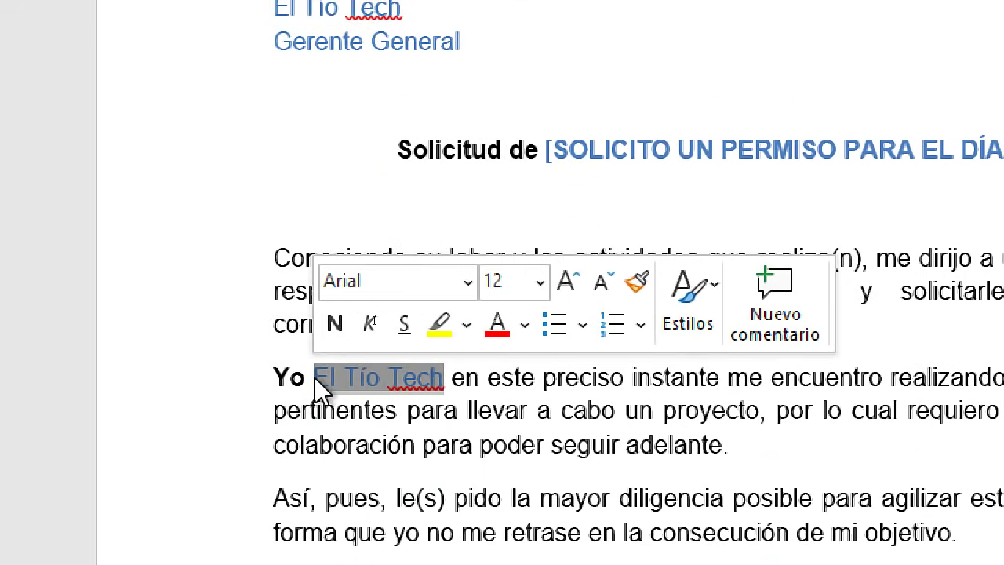
{"action": "key", "text": "super+Escape"}
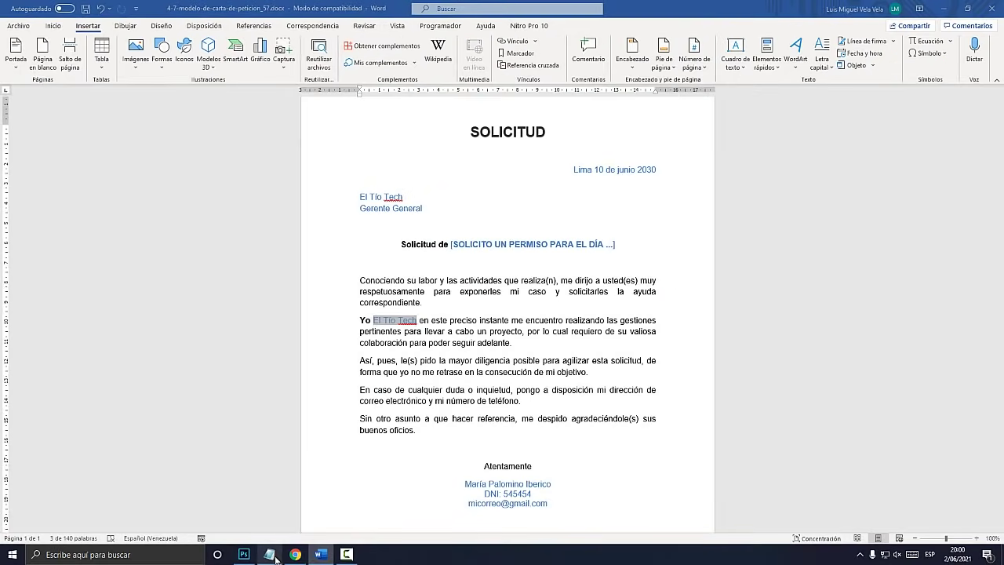
Add 'Ref' as a second line in the Notepad reminder
{"action": "key", "text": "alt+Tab"}
{"action": "left_click", "coordinate": [300, 330]}
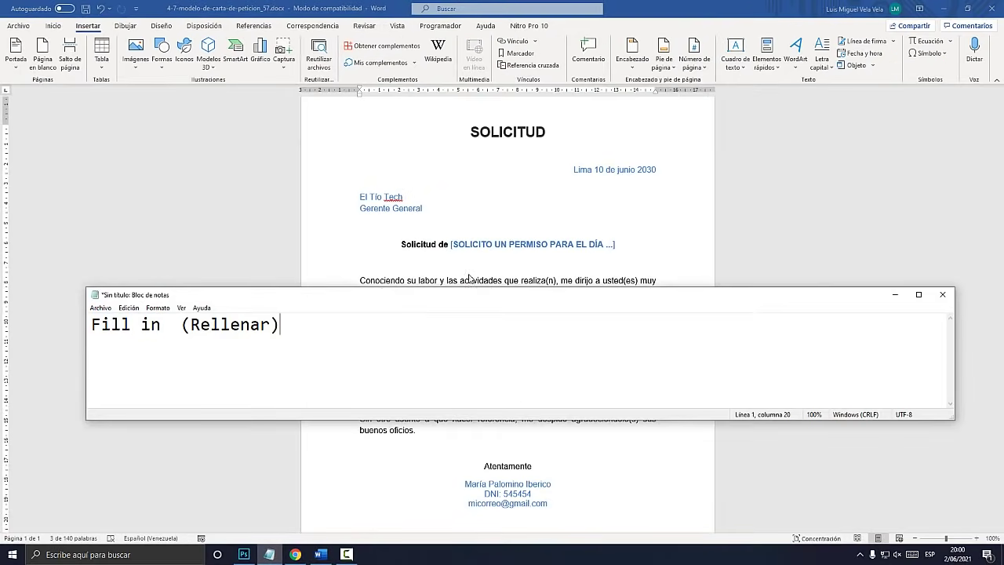
{"action": "key", "text": "alt+Tab"}
{"action": "left_click", "coordinate": [476, 331]}
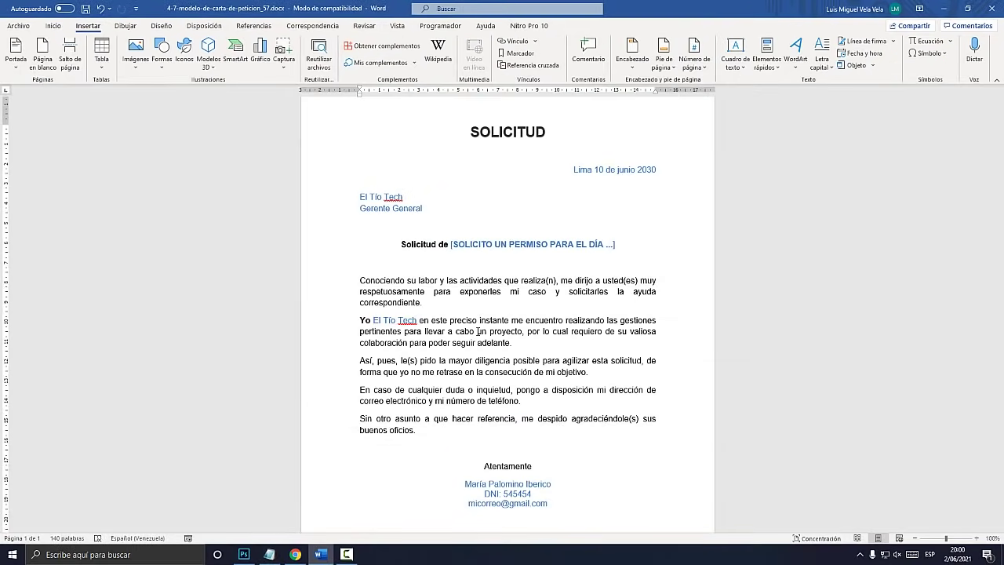
{"action": "left_click", "coordinate": [269, 554]}
{"action": "key", "text": "Return"}
{"action": "type", "text": "Ref"}
Enlarge all the Notepad text to font size 48 and make the window taller
{"action": "key", "text": "ctrl+a"}
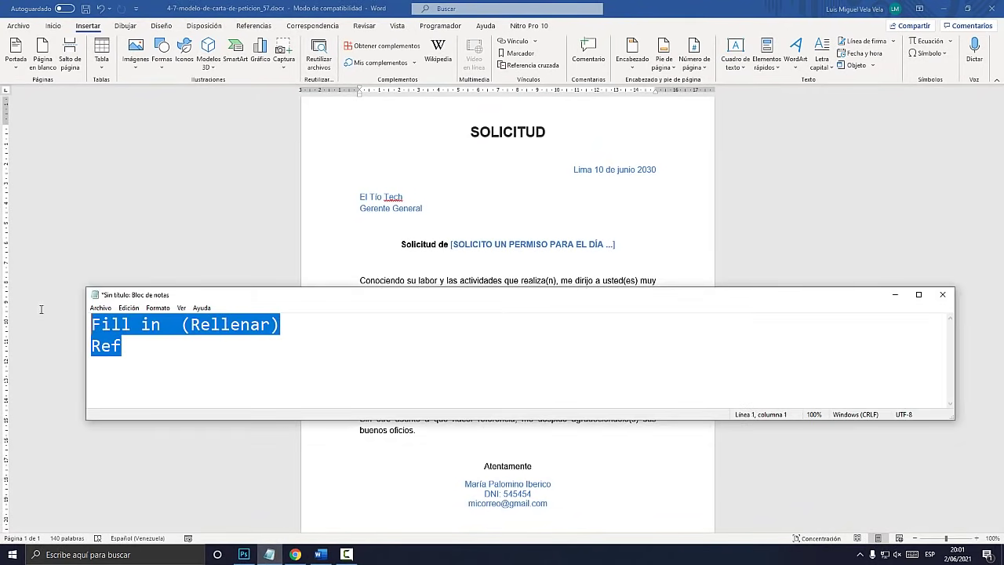
{"action": "left_click", "coordinate": [158, 307]}
{"action": "left_click", "coordinate": [218, 331]}
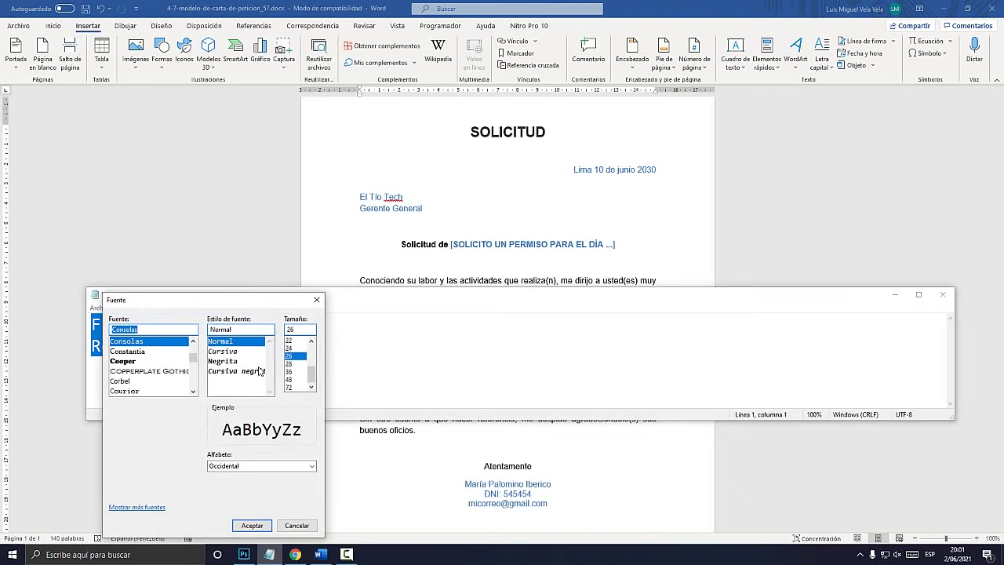
{"action": "left_click", "coordinate": [289, 379]}
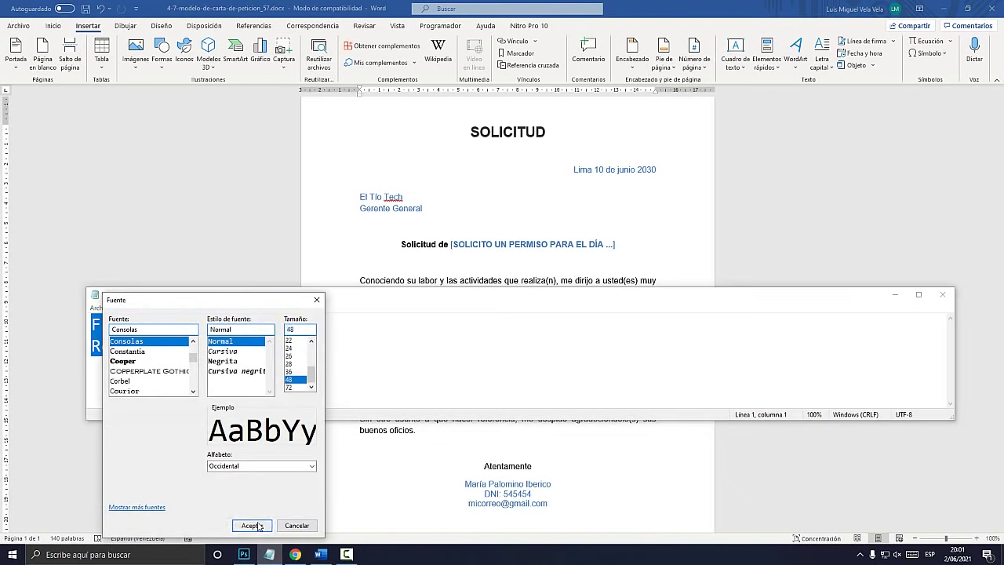
{"action": "left_click", "coordinate": [252, 524]}
{"action": "left_click_drag", "start_coordinate": [269, 421], "coordinate": [269, 482]}
{"action": "left_click", "coordinate": [220, 384]}
{"action": "left_click_drag", "start_coordinate": [229, 344], "coordinate": [38, 330]}
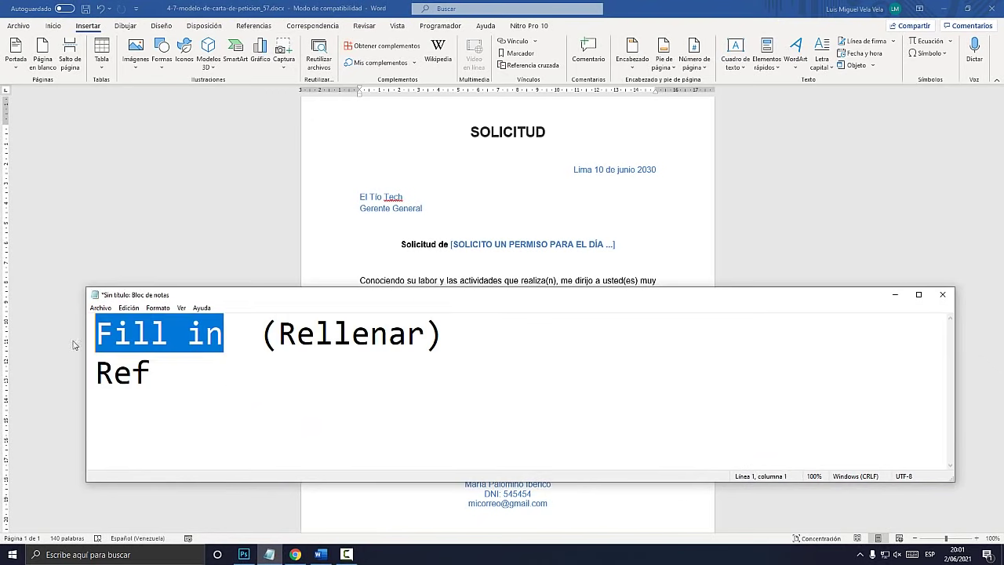
{"action": "double_click", "coordinate": [141, 372]}
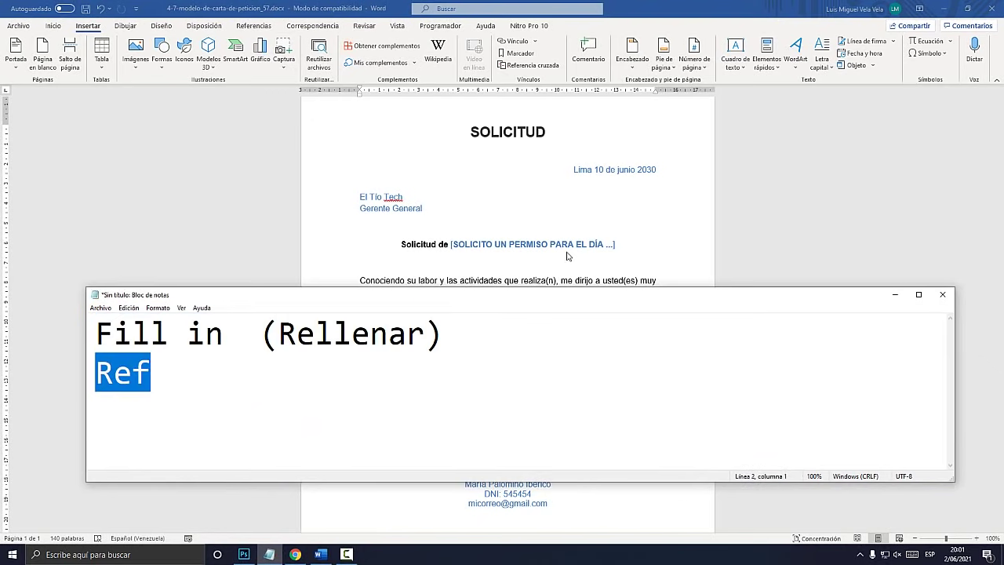
{"action": "left_click", "coordinate": [567, 250]}
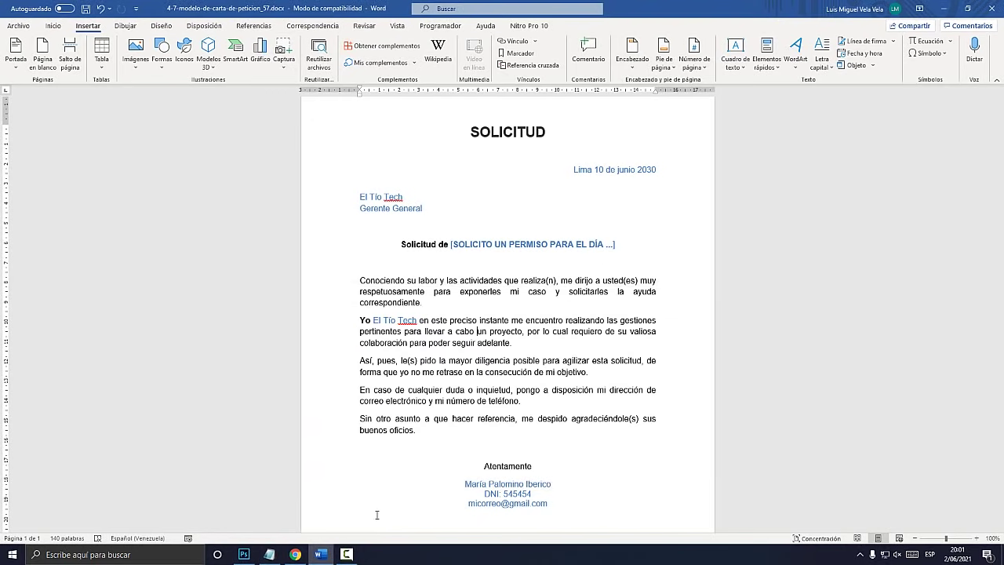
Copy the entire letter
{"action": "mouse_move", "coordinate": [559, 506]}
{"action": "left_mouse_down"}
{"action": "mouse_move", "coordinate": [407, 259]}
{"action": "mouse_move", "coordinate": [424, 128]}
{"action": "left_mouse_up"}
{"action": "right_click", "coordinate": [520, 142]}
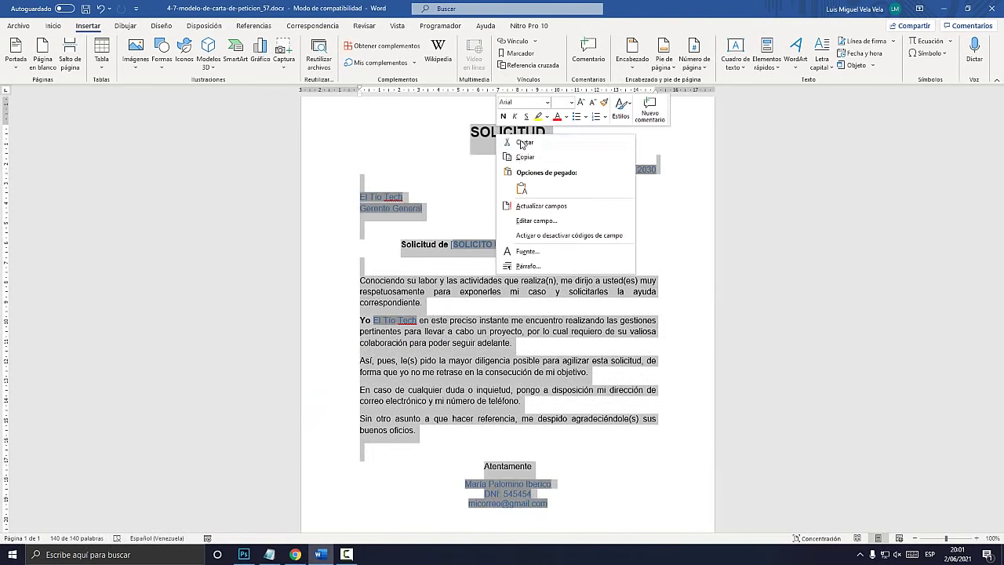
{"action": "left_click", "coordinate": [525, 157]}
Paste the letter into a new blank Word document as plain text only
{"action": "left_click", "coordinate": [162, 553]}
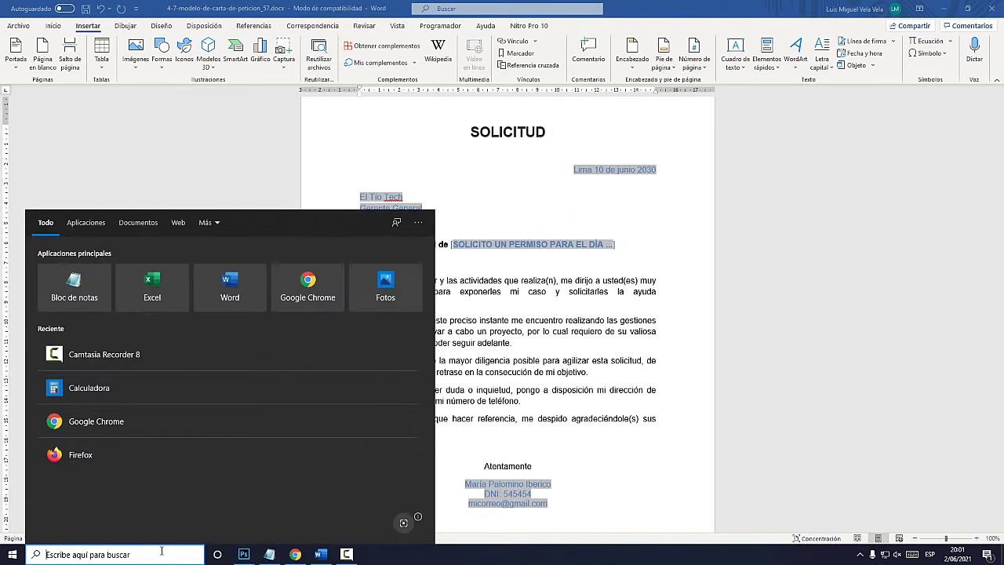
{"action": "type", "text": "word"}
{"action": "key", "text": "Return"}
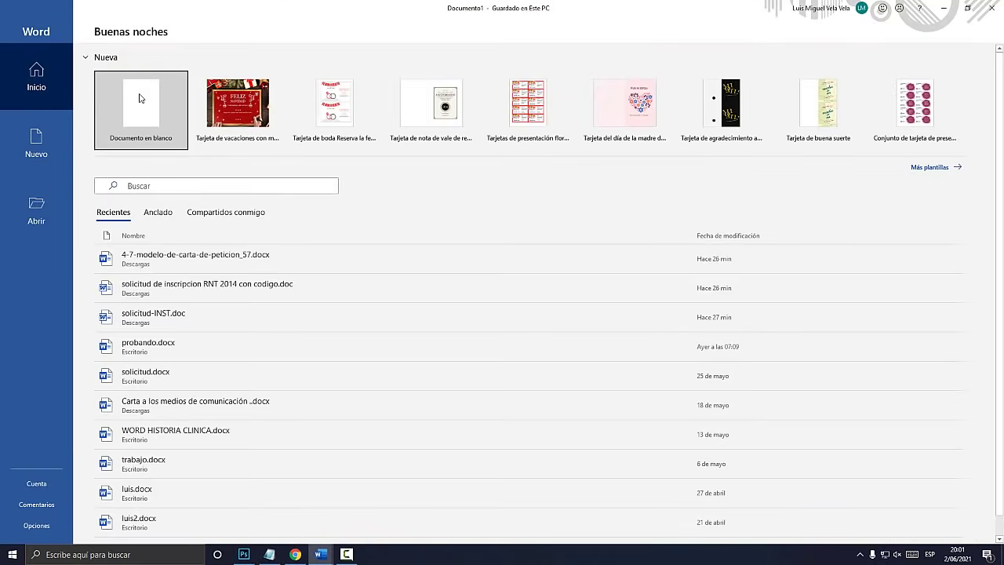
{"action": "left_click", "coordinate": [141, 98]}
{"action": "right_click", "coordinate": [369, 160]}
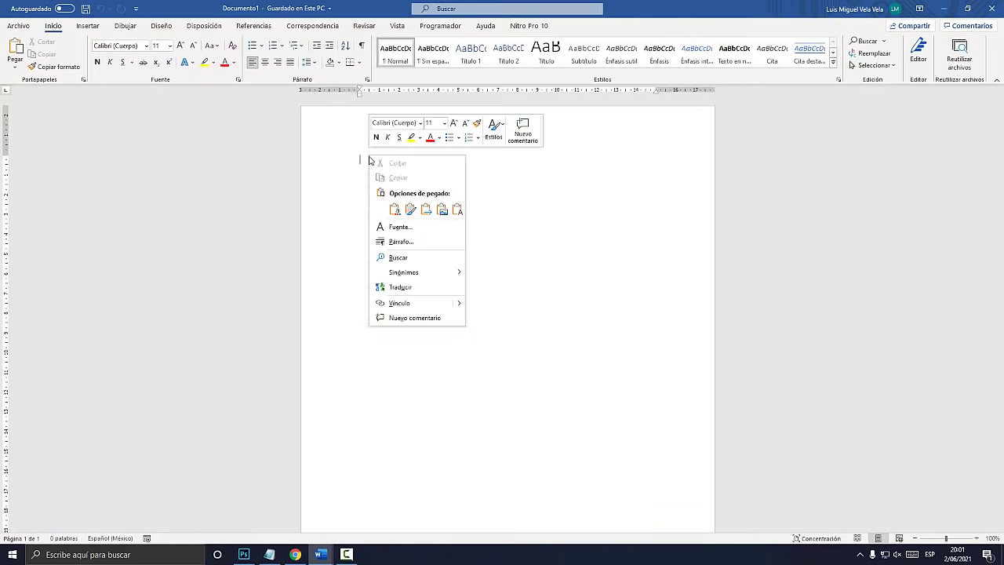
{"action": "left_click", "coordinate": [457, 210]}
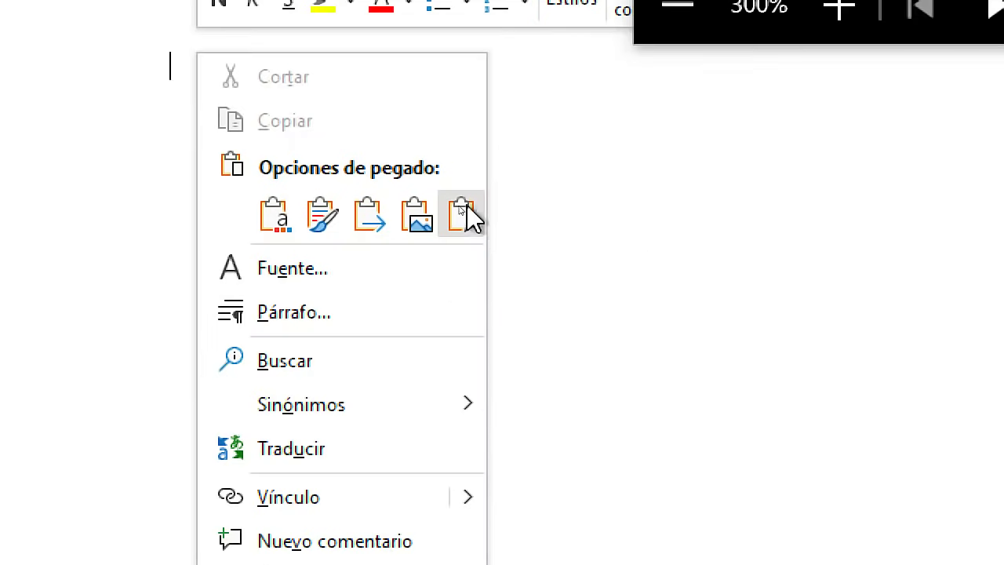
{"action": "left_click", "coordinate": [456, 209]}
{"action": "left_click", "coordinate": [462, 216]}
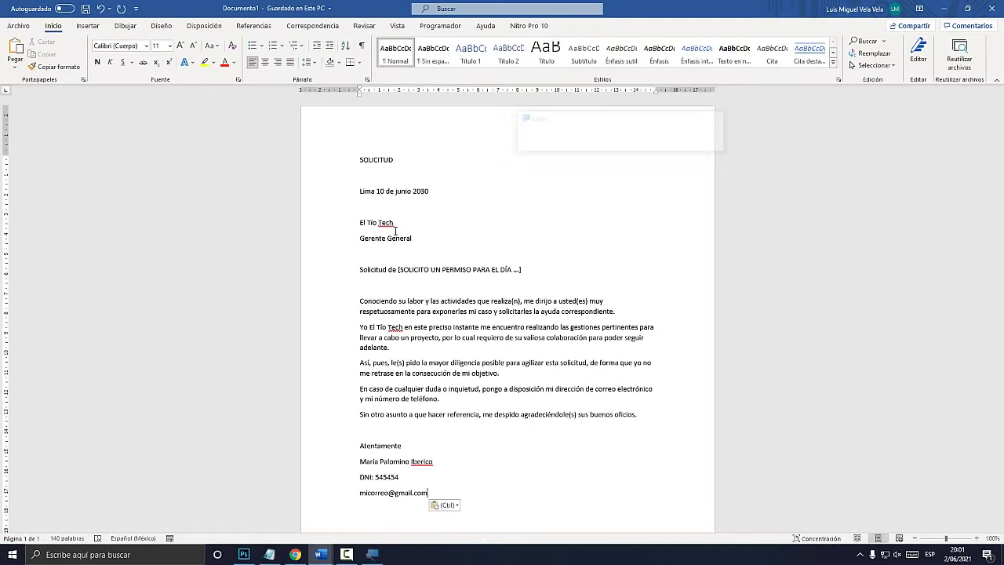
Right-align the date and centre the SOLICITUD title at 26 pt
{"action": "triple_click", "coordinate": [373, 190]}
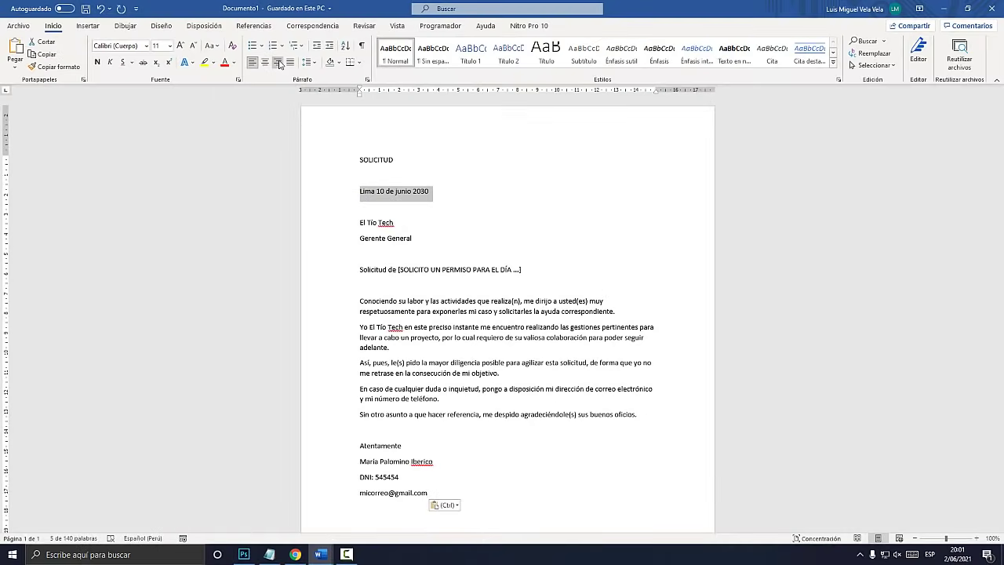
{"action": "left_click", "coordinate": [278, 62]}
{"action": "left_click", "coordinate": [325, 159]}
{"action": "left_click", "coordinate": [265, 62]}
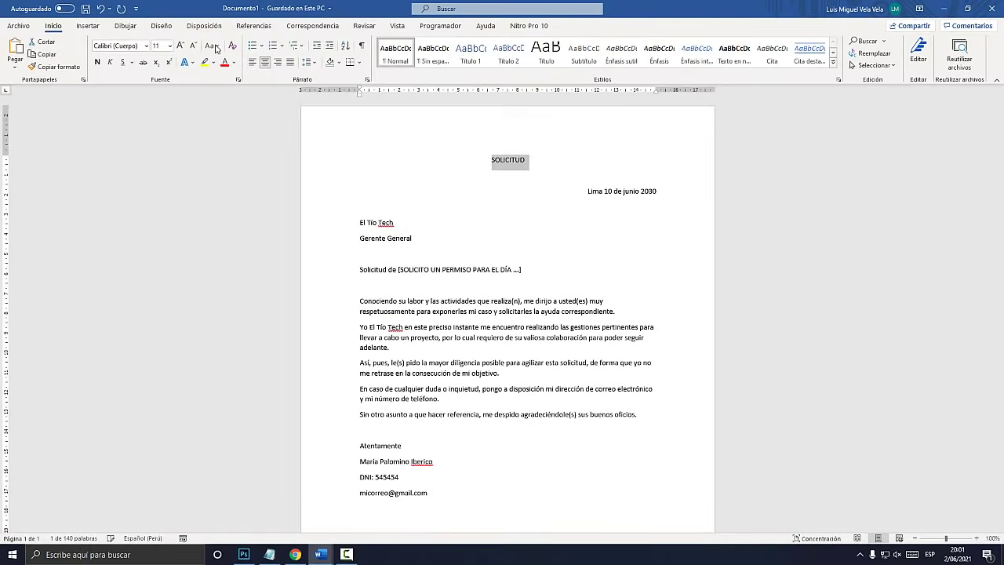
{"action": "left_click", "coordinate": [180, 46]}
{"action": "left_click", "coordinate": [180, 45]}
{"action": "left_click", "coordinate": [179, 46]}
{"action": "left_click", "coordinate": [180, 45]}
{"action": "left_click", "coordinate": [179, 45]}
{"action": "left_click", "coordinate": [180, 46]}
{"action": "left_click", "coordinate": [179, 45]}
{"action": "left_click", "coordinate": [180, 45]}
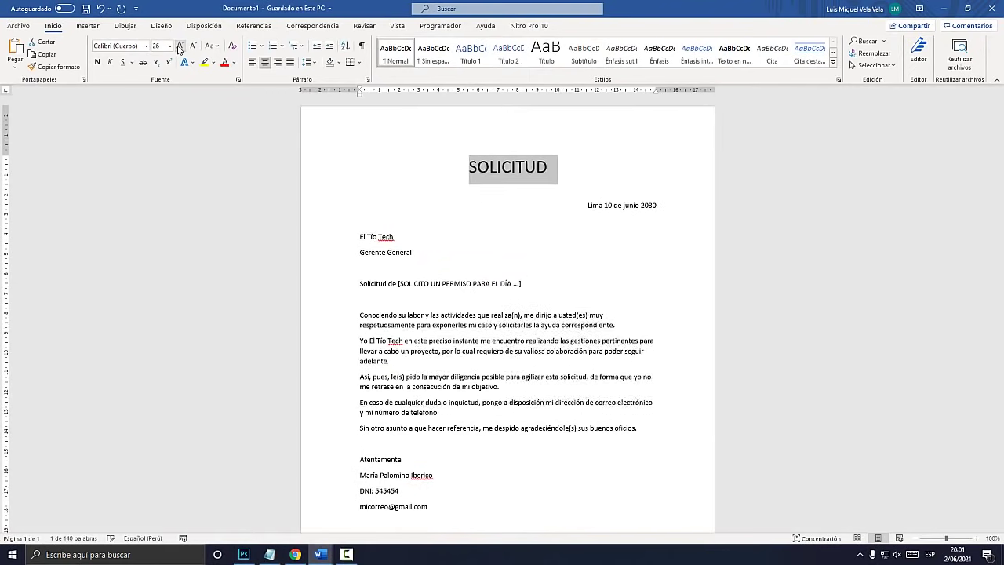
{"action": "left_click", "coordinate": [180, 46]}
{"action": "left_click", "coordinate": [179, 45]}
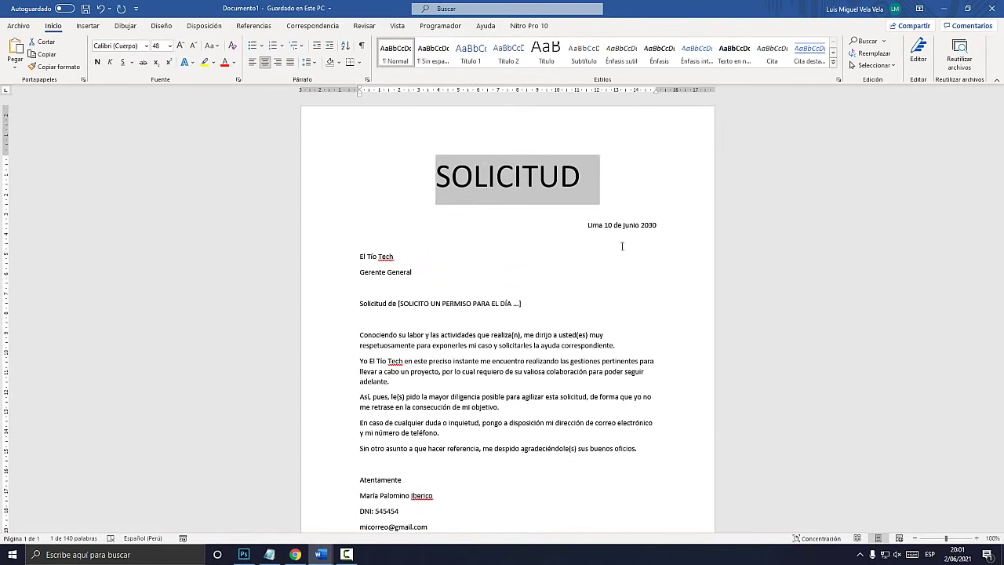
{"action": "left_click", "coordinate": [193, 46]}
{"action": "left_click", "coordinate": [193, 46]}
{"action": "left_click", "coordinate": [193, 46]}
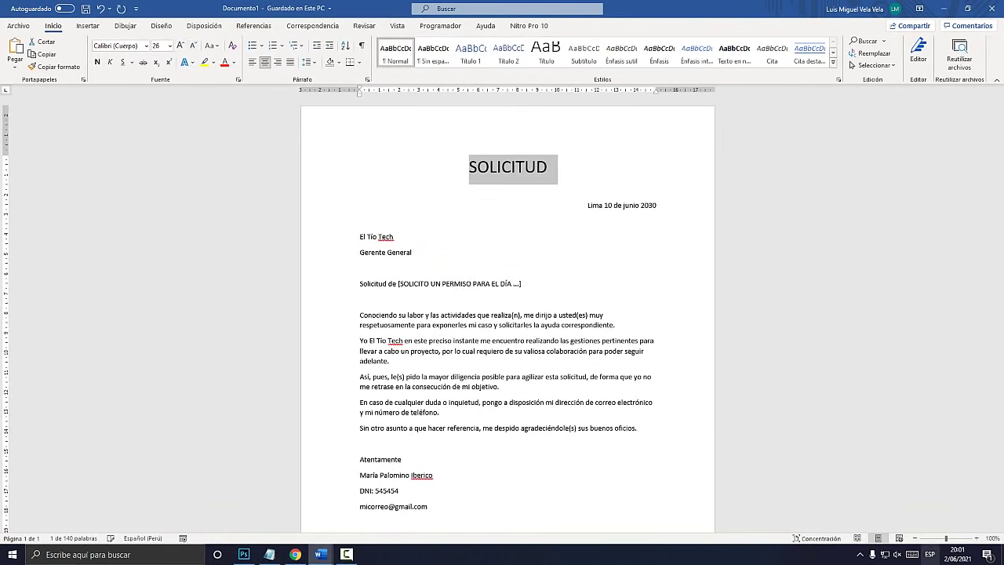
Zoom the page to 160% and make the SOLICITUD title bold
{"action": "left_click", "coordinate": [977, 538]}
{"action": "left_click", "coordinate": [977, 538]}
{"action": "left_click", "coordinate": [977, 538]}
{"action": "left_click", "coordinate": [977, 538]}
{"action": "left_click", "coordinate": [976, 538]}
{"action": "left_click", "coordinate": [976, 538]}
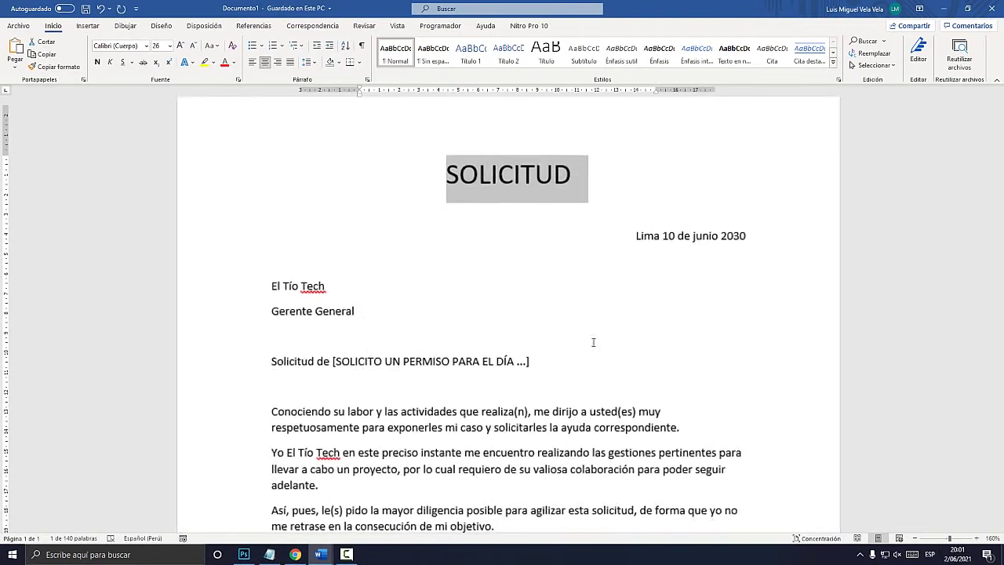
{"action": "scroll", "coordinate": [584, 352], "scroll_direction": "up", "scroll_amount": 2}
{"action": "key", "text": "ctrl+n"}
{"action": "left_click_drag", "start_coordinate": [747, 233], "coordinate": [636, 235]}
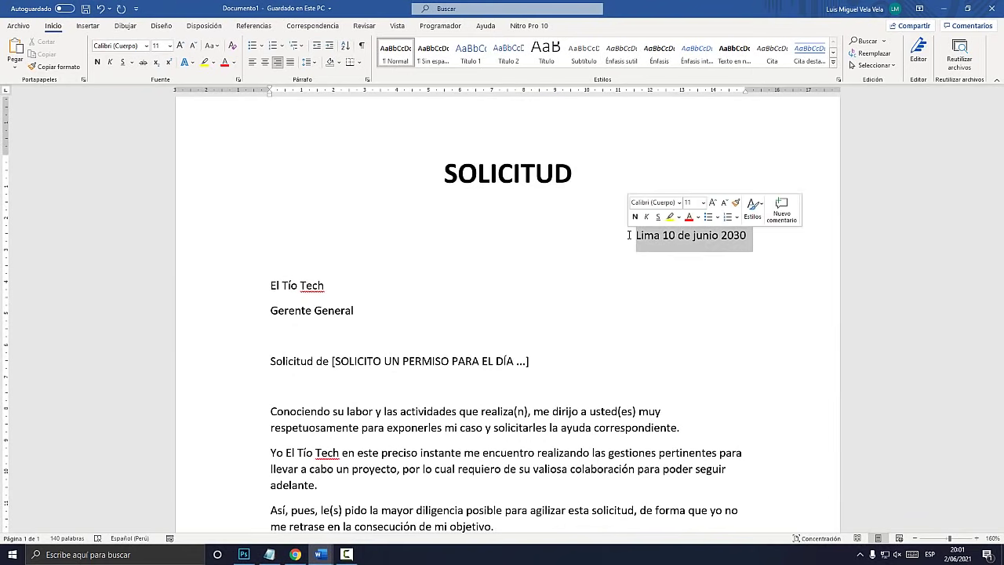
Make the date, recipient name and Gerente General lines bold, colouring the date and Gerente General dark blue
{"action": "left_click", "coordinate": [234, 62]}
{"action": "left_click", "coordinate": [296, 144]}
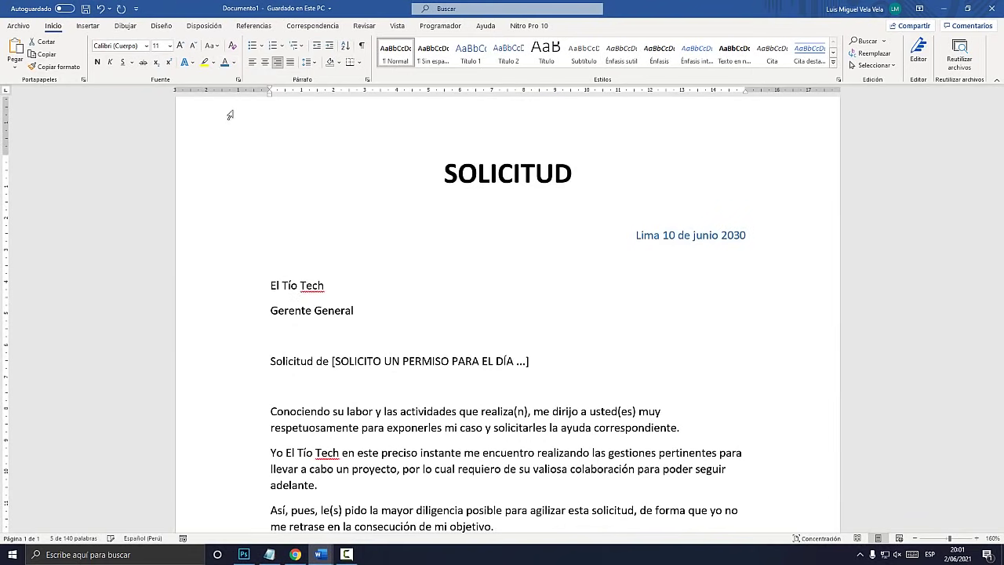
{"action": "left_click", "coordinate": [98, 61]}
{"action": "left_click_drag", "start_coordinate": [327, 286], "coordinate": [230, 282]}
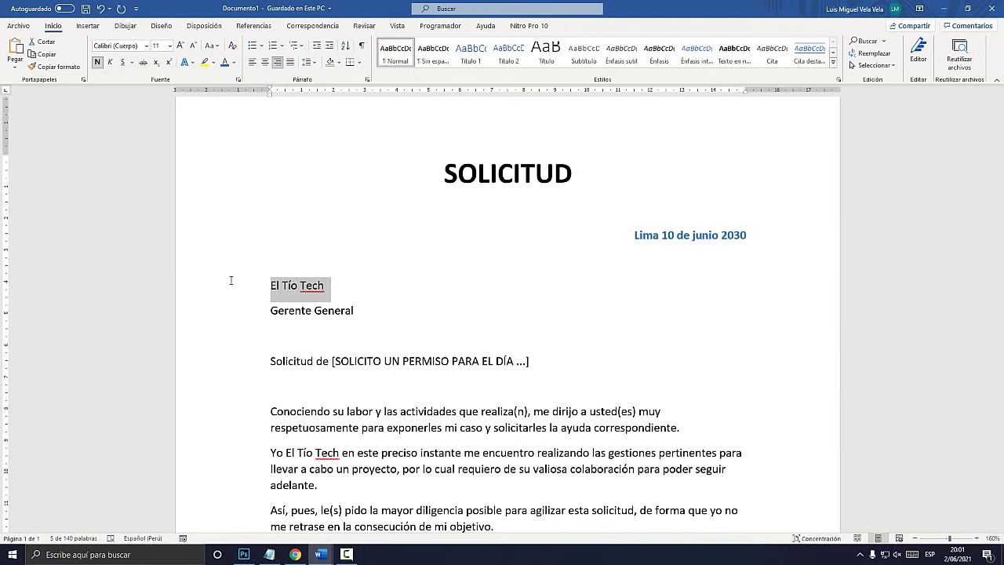
{"action": "left_click", "coordinate": [98, 62]}
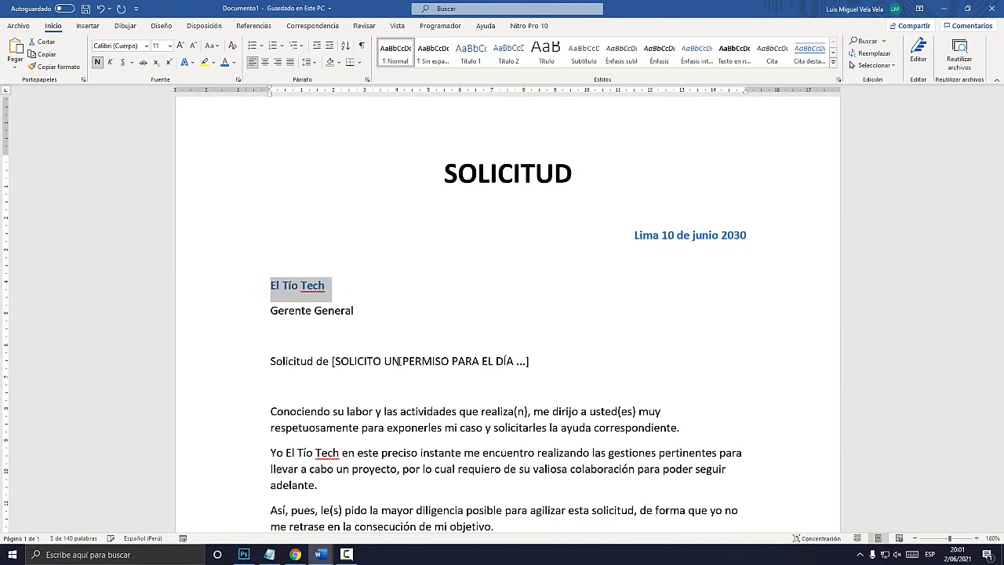
{"action": "left_click_drag", "start_coordinate": [366, 315], "coordinate": [237, 314]}
{"action": "left_click", "coordinate": [229, 66]}
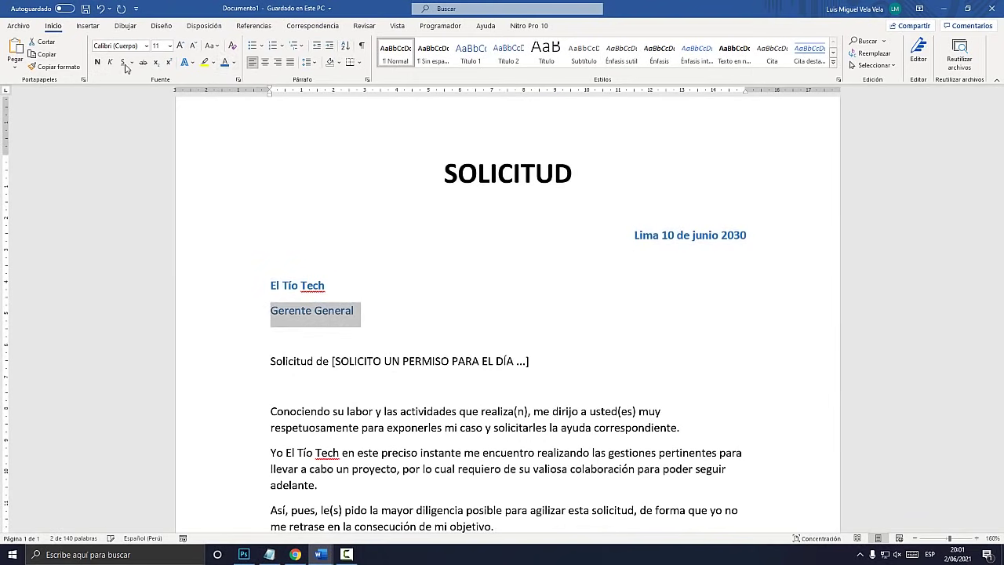
{"action": "left_click", "coordinate": [98, 62]}
Make the bracketed subject text bold and dark blue
{"action": "scroll", "coordinate": [524, 286], "scroll_direction": "down", "scroll_amount": 2}
{"action": "left_click_drag", "start_coordinate": [528, 283], "coordinate": [335, 284]}
{"action": "left_click", "coordinate": [225, 62]}
{"action": "left_click", "coordinate": [97, 62]}
{"action": "left_click", "coordinate": [476, 323]}
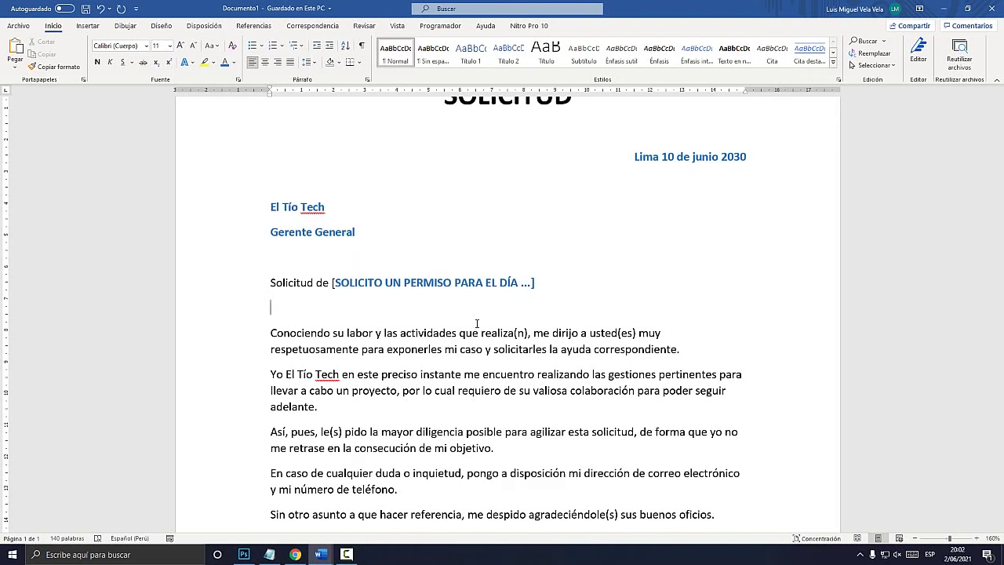
{"action": "scroll", "coordinate": [476, 322], "scroll_direction": "up", "scroll_amount": 3}
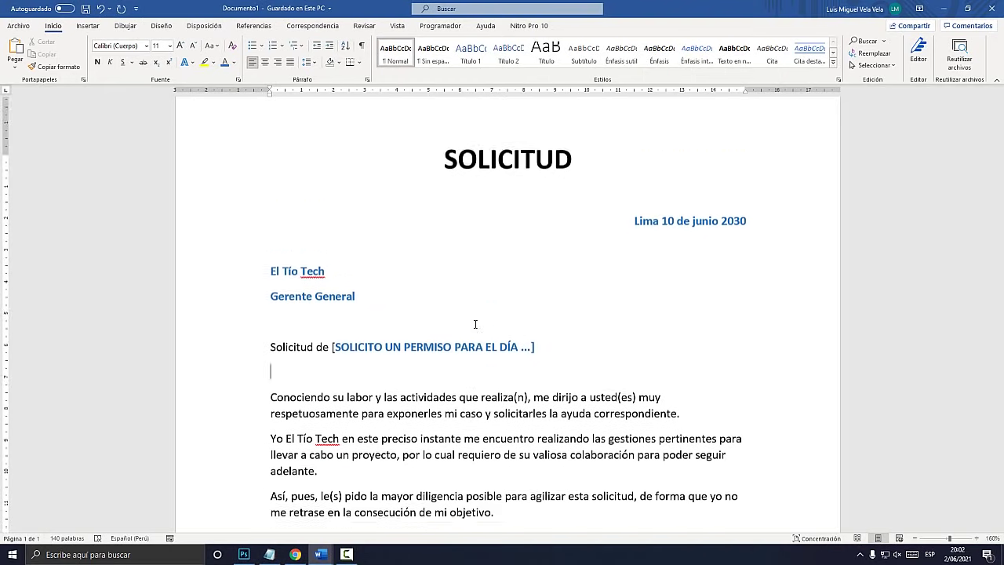
{"action": "scroll", "coordinate": [481, 286], "scroll_direction": "down", "scroll_amount": 2}
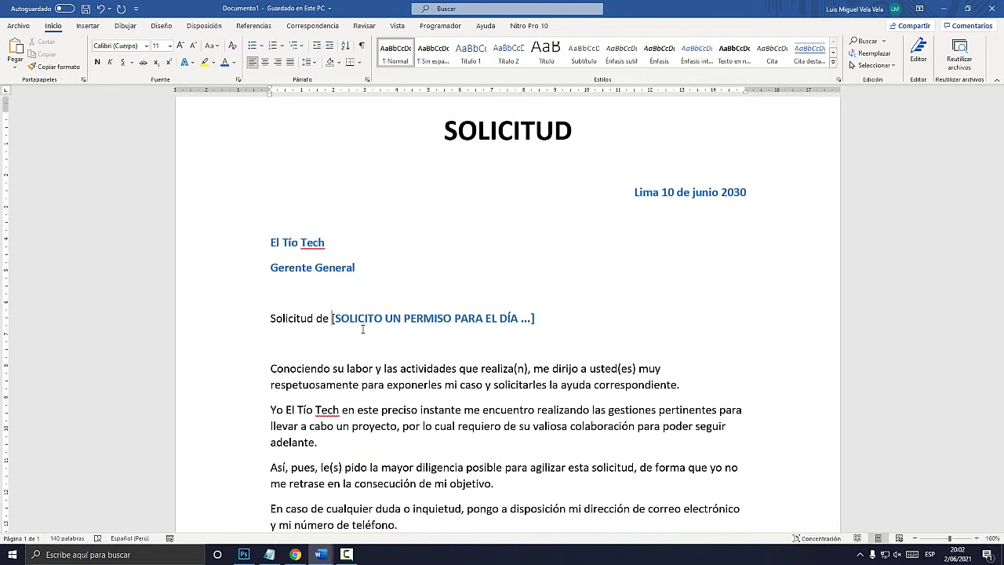
{"action": "key", "text": "shift+Right"}
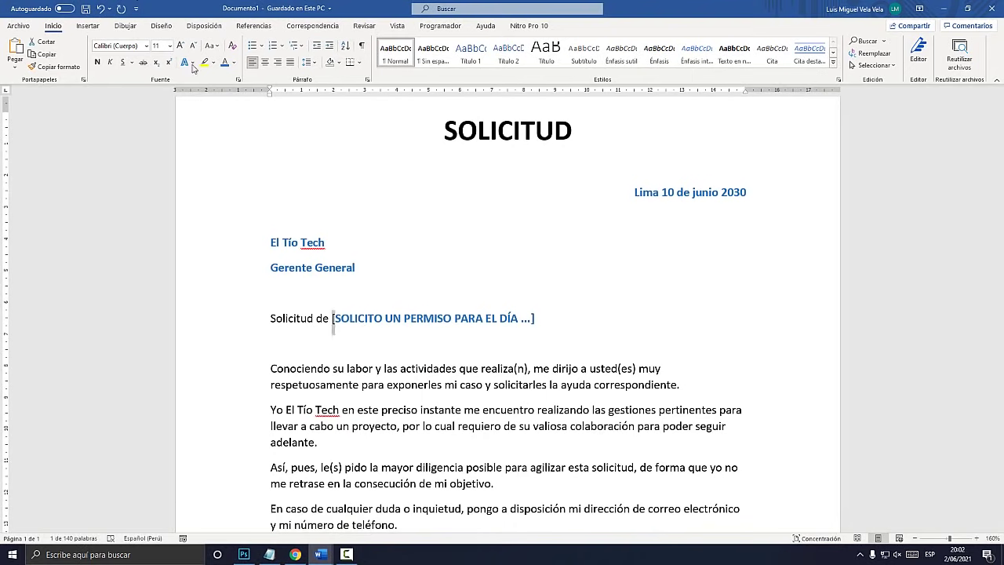
{"action": "left_click", "coordinate": [462, 301]}
Colour the recipient's name in the body paragraph dark blue and select the closing lines
{"action": "scroll", "coordinate": [471, 294], "scroll_direction": "down", "scroll_amount": 3}
{"action": "left_click_drag", "start_coordinate": [340, 253], "coordinate": [285, 252]}
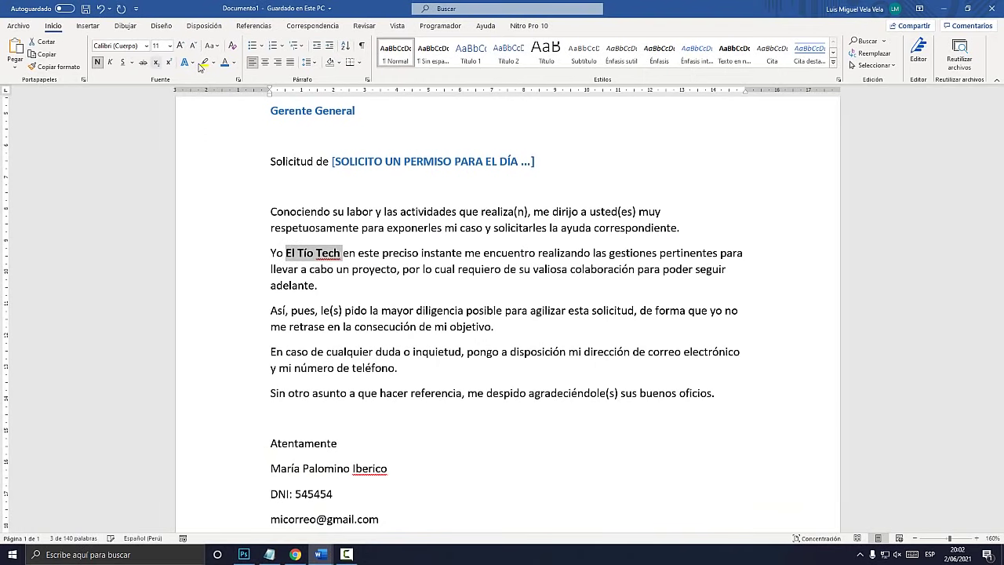
{"action": "left_click", "coordinate": [224, 61]}
{"action": "scroll", "coordinate": [402, 353], "scroll_direction": "down", "scroll_amount": 3}
{"action": "left_click", "coordinate": [401, 388]}
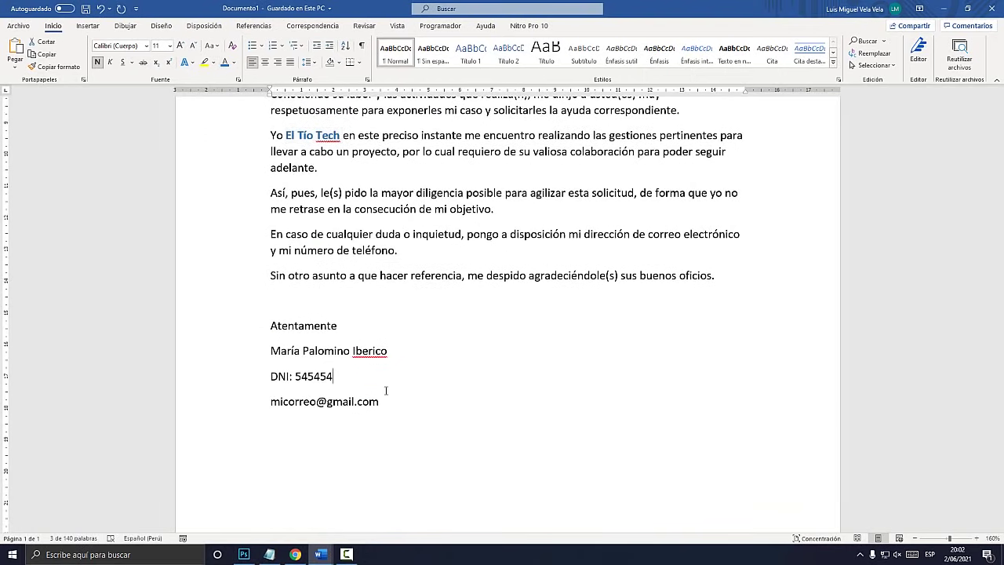
{"action": "left_click_drag", "start_coordinate": [376, 378], "coordinate": [246, 337]}
Centre the closing block and add a signature line above Atentamente
{"action": "left_click_drag", "start_coordinate": [401, 409], "coordinate": [236, 315]}
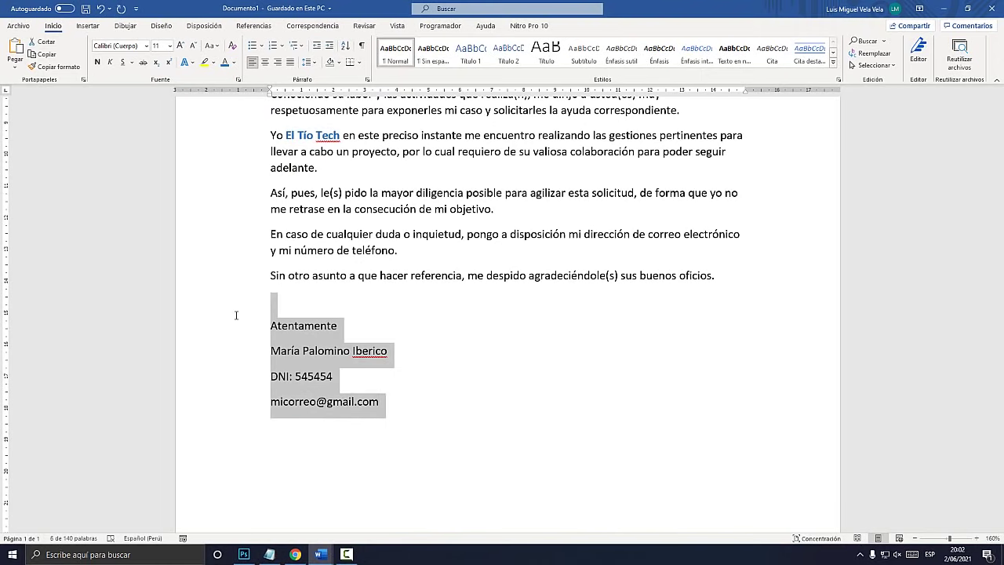
{"action": "left_click", "coordinate": [264, 62]}
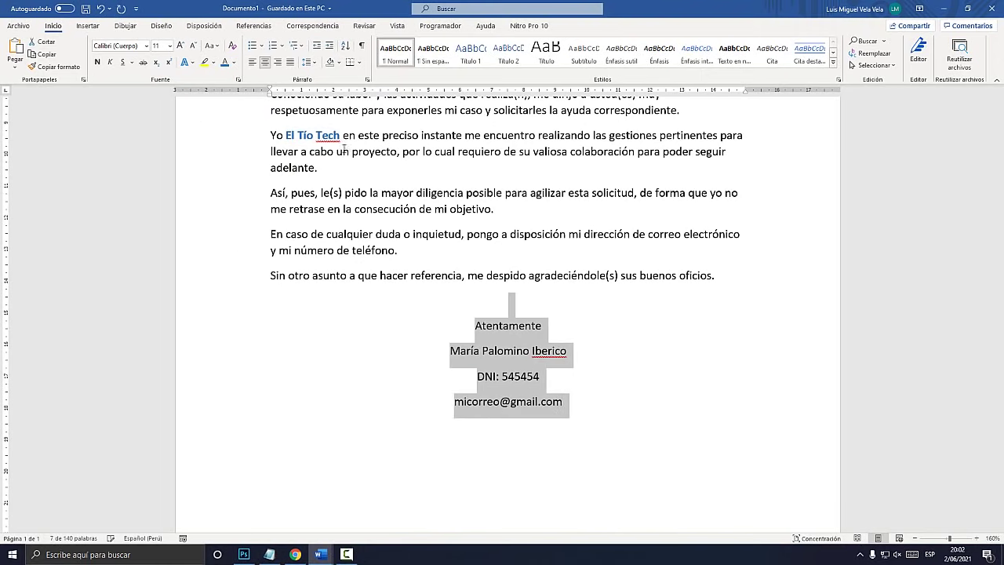
{"action": "left_click", "coordinate": [526, 312]}
{"action": "key", "text": "Return"}
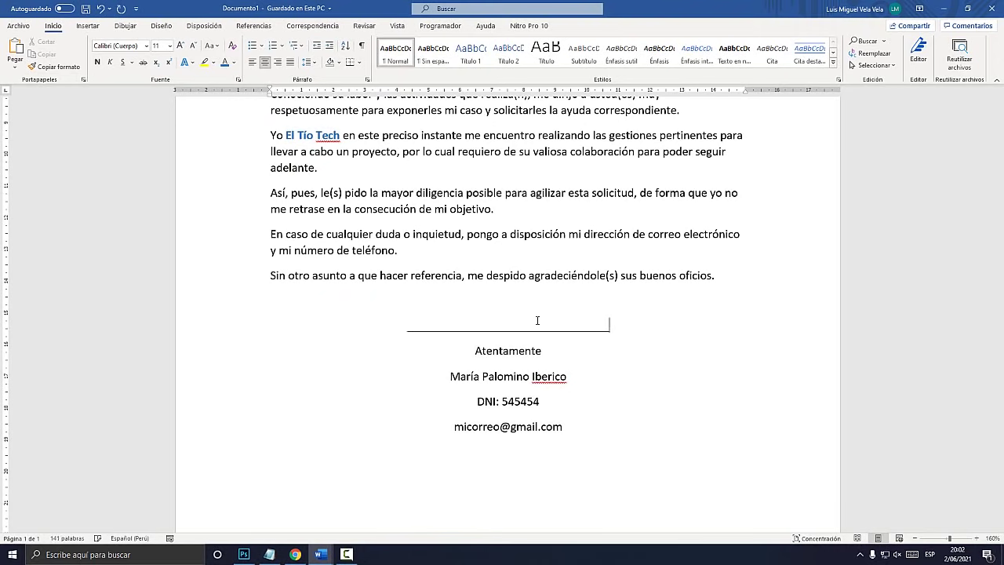
Stack the name, DNI and e-mail lines directly under Atentamente without paragraph gaps
{"action": "key", "text": "BackSpace"}
{"action": "key", "text": "BackSpace"}
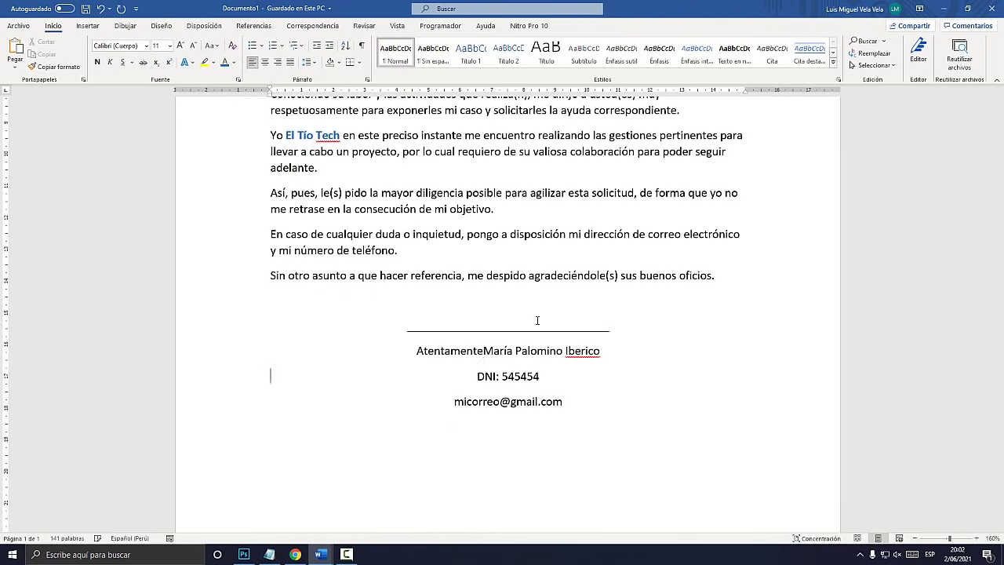
{"action": "key", "text": "BackSpace"}
{"action": "key", "text": "BackSpace"}
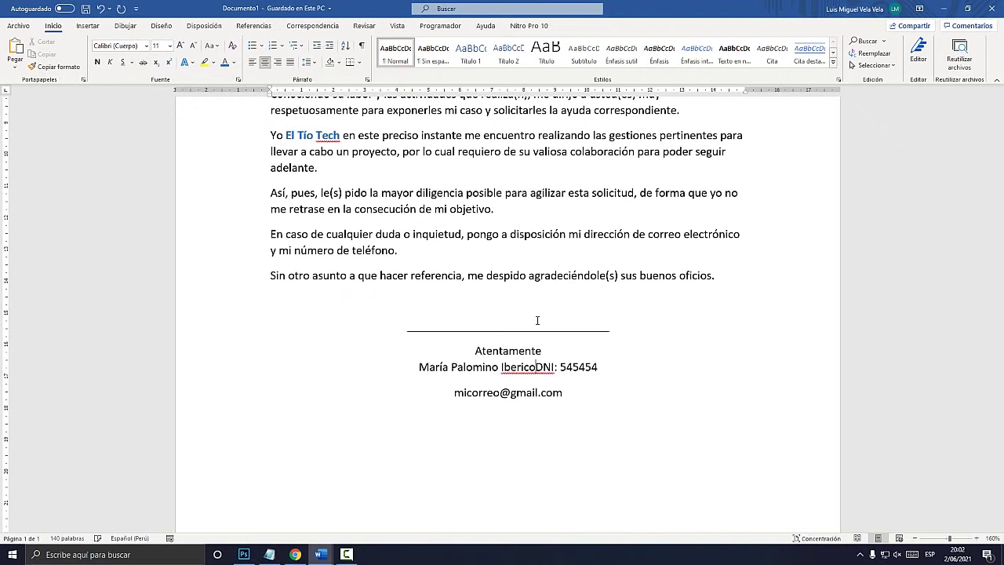
{"action": "key", "text": "Return"}
{"action": "key", "text": "BackSpace"}
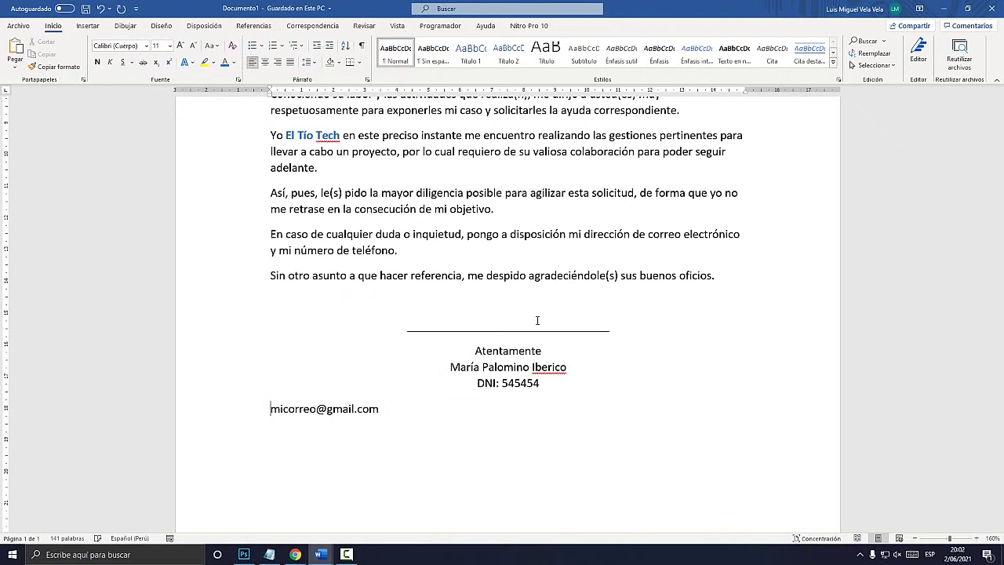
{"action": "key", "text": "BackSpace"}
{"action": "key", "text": "Return"}
{"action": "scroll", "coordinate": [537, 320], "scroll_direction": "up", "scroll_amount": 5}
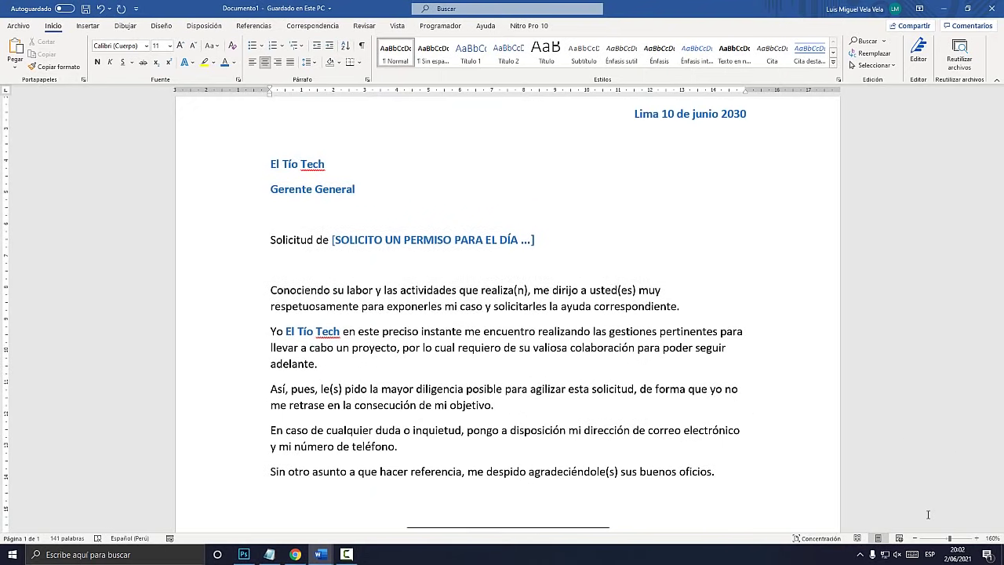
Justify the body paragraphs from Conociendo to oficios
{"action": "left_click", "coordinate": [916, 539]}
{"action": "left_click", "coordinate": [917, 539]}
{"action": "left_click", "coordinate": [917, 539]}
{"action": "left_click", "coordinate": [917, 539]}
{"action": "left_click", "coordinate": [917, 539]}
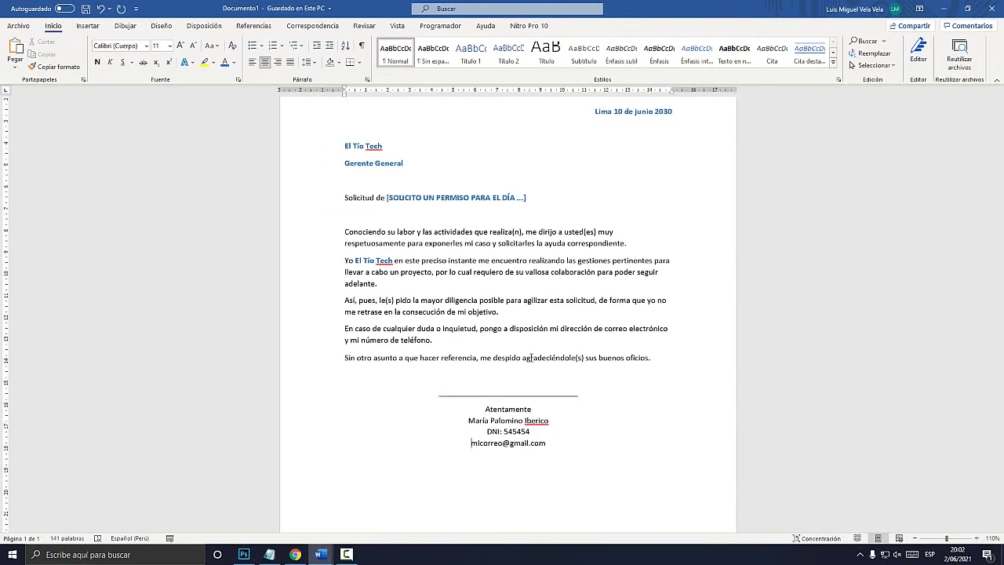
{"action": "left_click_drag", "start_coordinate": [672, 365], "coordinate": [311, 227]}
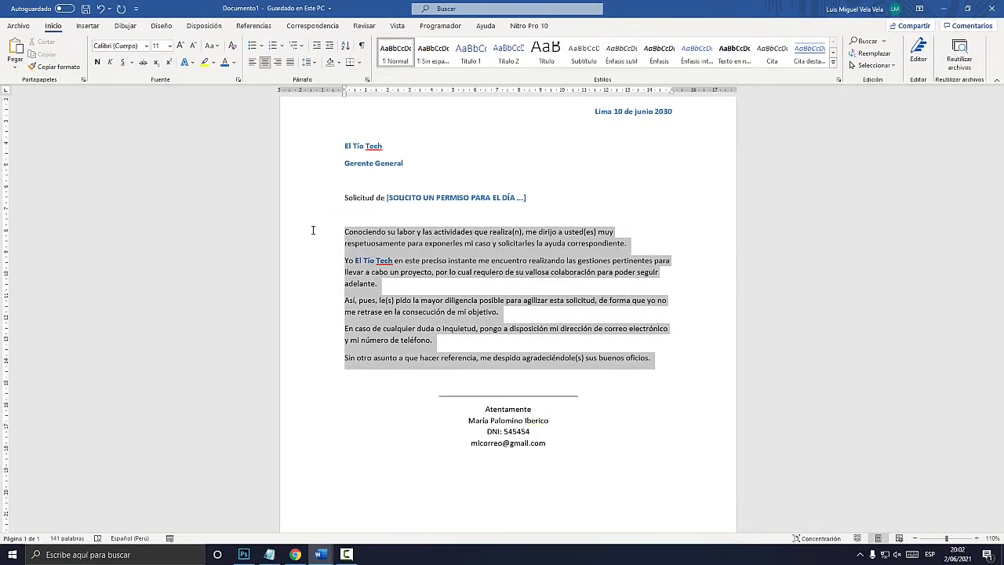
{"action": "left_click", "coordinate": [290, 62]}
Compare against the model letter's text, then return to Documento1
{"action": "left_click", "coordinate": [320, 554]}
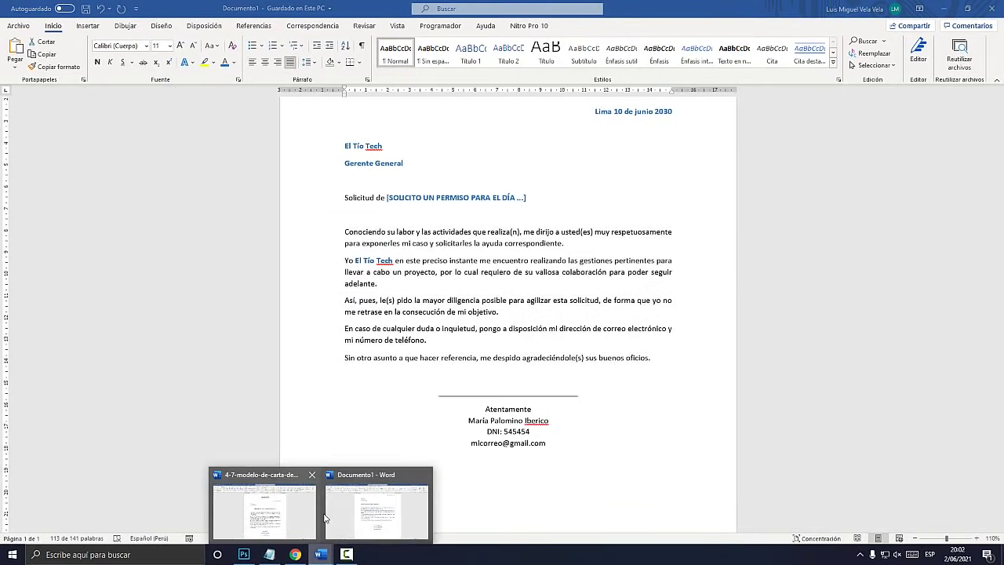
{"action": "mouse_move", "coordinate": [323, 517]}
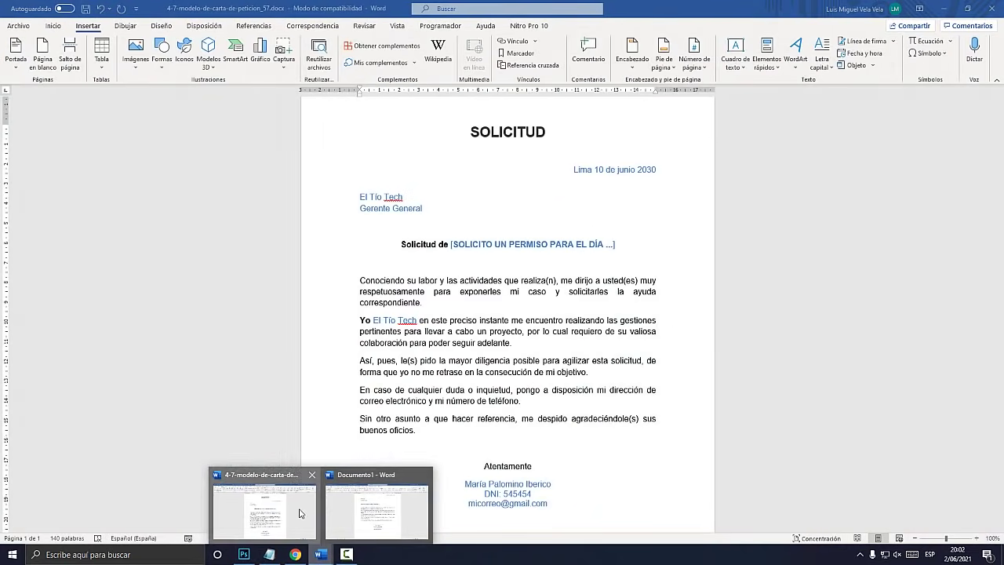
{"action": "left_click", "coordinate": [243, 518]}
{"action": "key", "text": "ctrl+a"}
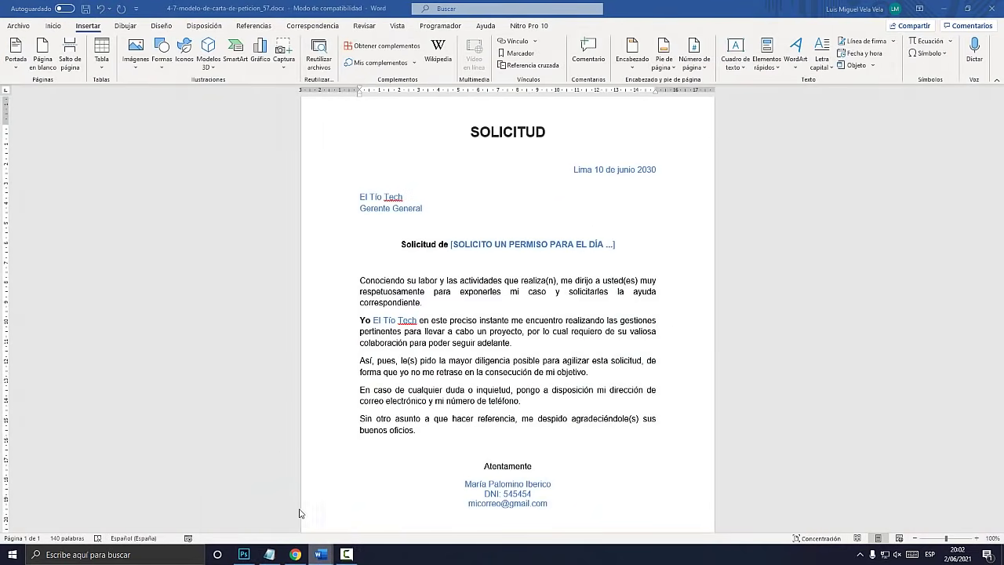
{"action": "left_click", "coordinate": [469, 374]}
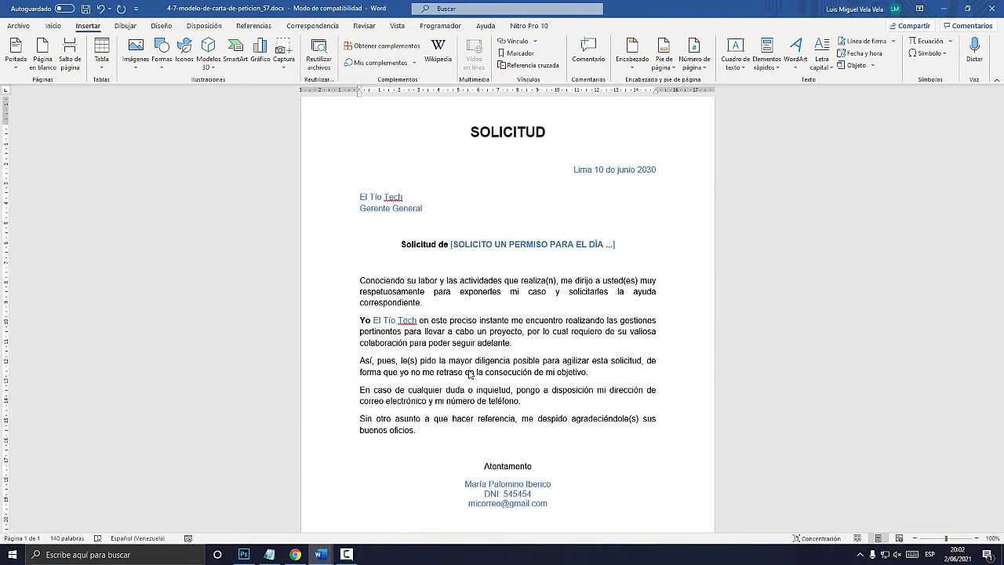
{"action": "left_click", "coordinate": [943, 8]}
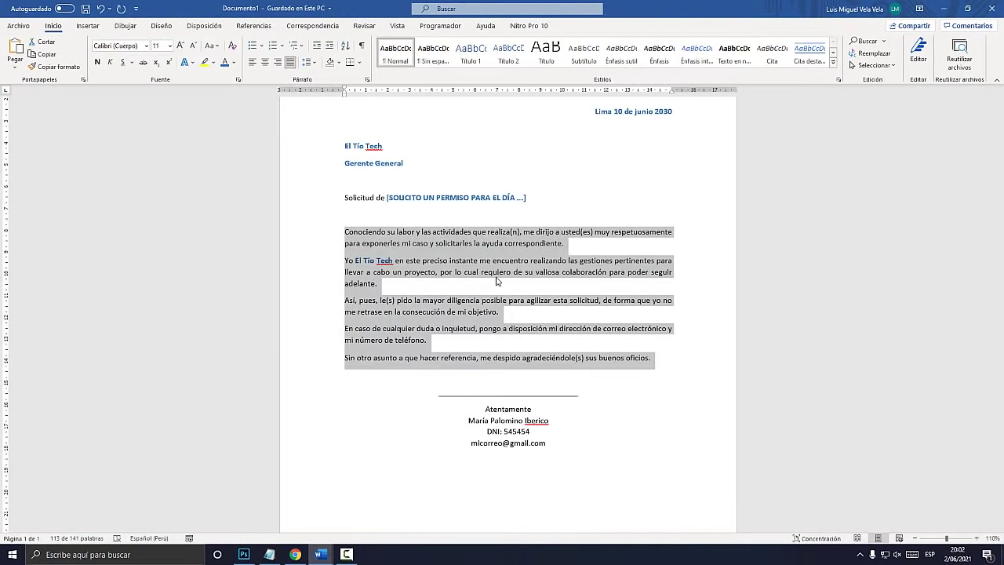
{"action": "left_click", "coordinate": [492, 272]}
Restore the signature underline to one line and add blank lines above it
{"action": "scroll", "coordinate": [497, 271], "scroll_direction": "up", "scroll_amount": 3}
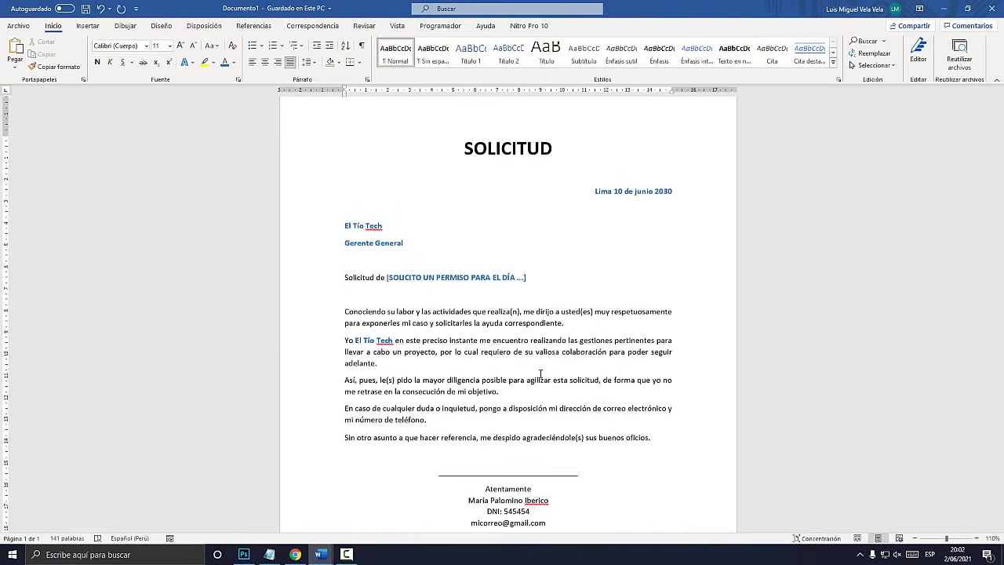
{"action": "scroll", "coordinate": [509, 314], "scroll_direction": "down", "scroll_amount": 2}
{"action": "left_click", "coordinate": [522, 420]}
{"action": "key", "text": "Return"}
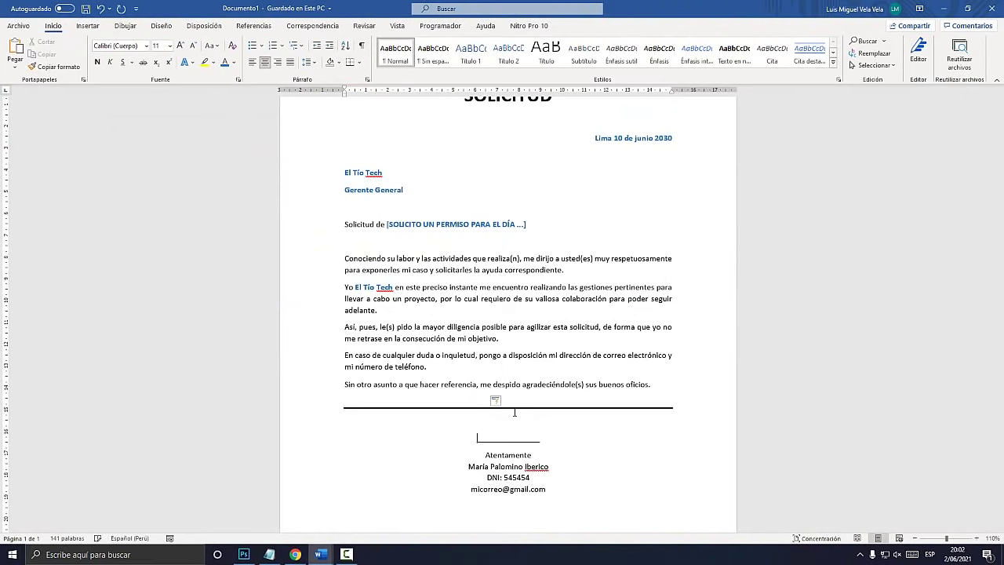
{"action": "key", "text": "ctrl+z"}
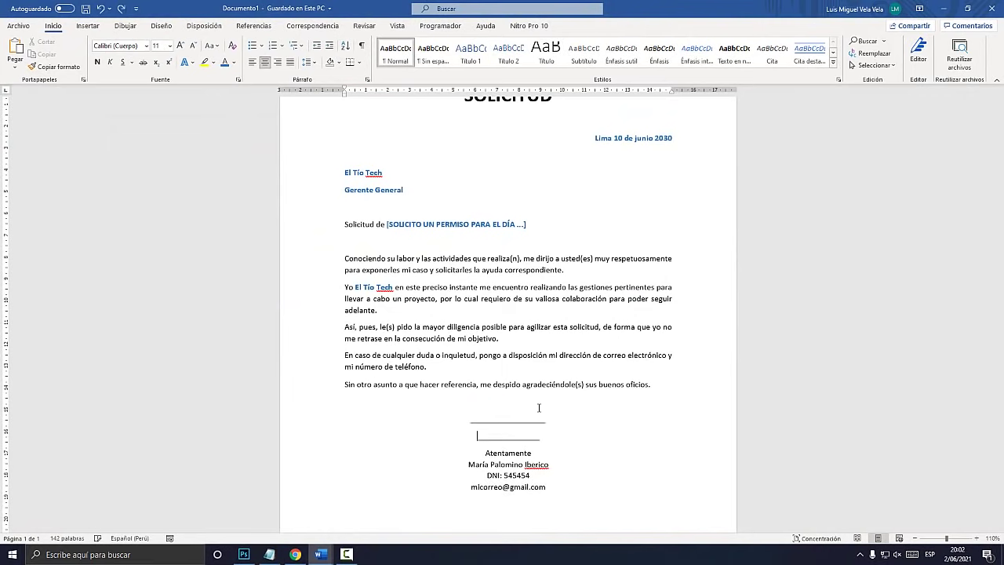
{"action": "key", "text": "BackSpace"}
{"action": "key", "text": "BackSpace"}
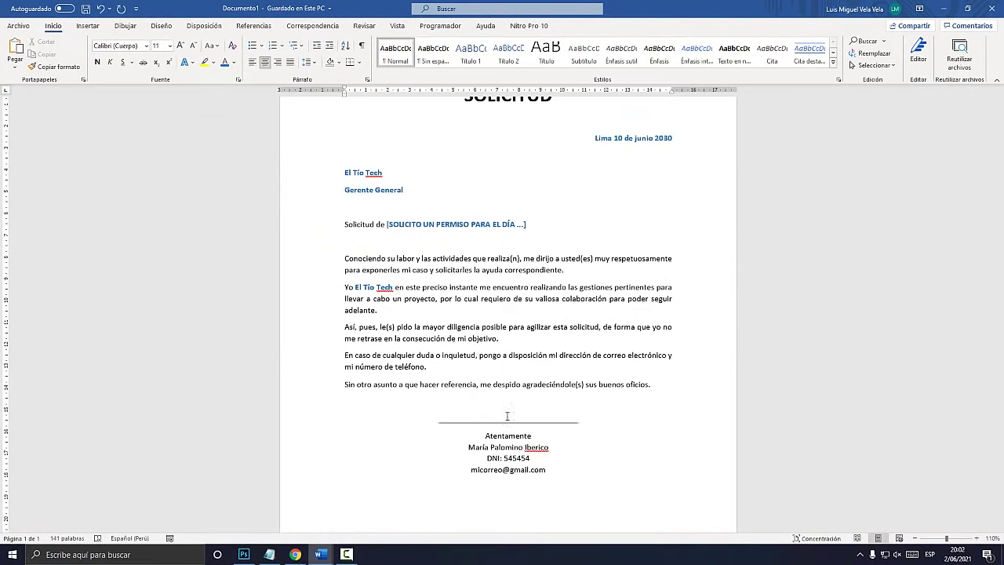
{"action": "key", "text": "Return"}
{"action": "key", "text": "Return"}
{"action": "key", "text": "Return"}
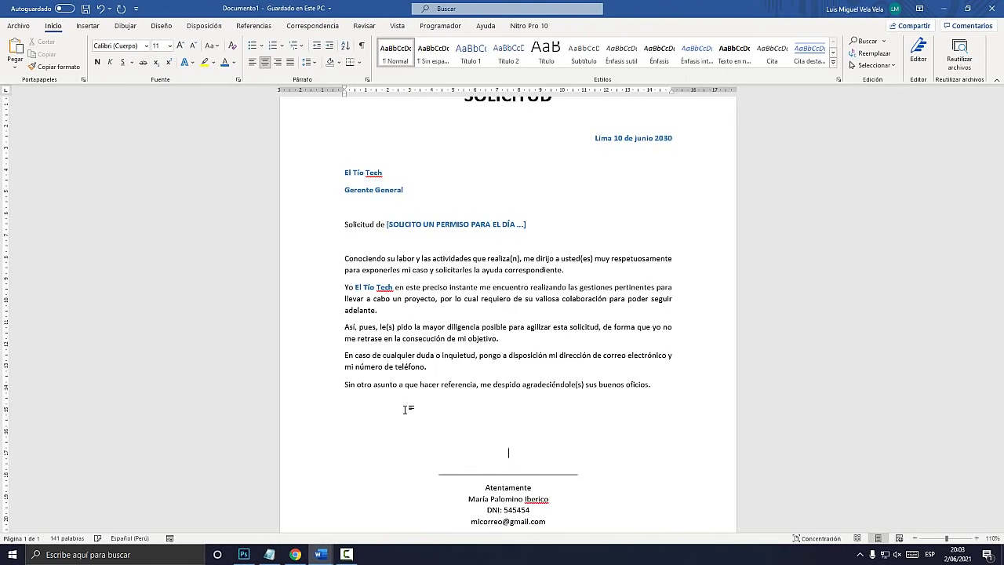
{"action": "scroll", "coordinate": [467, 385], "scroll_direction": "up", "scroll_amount": 2}
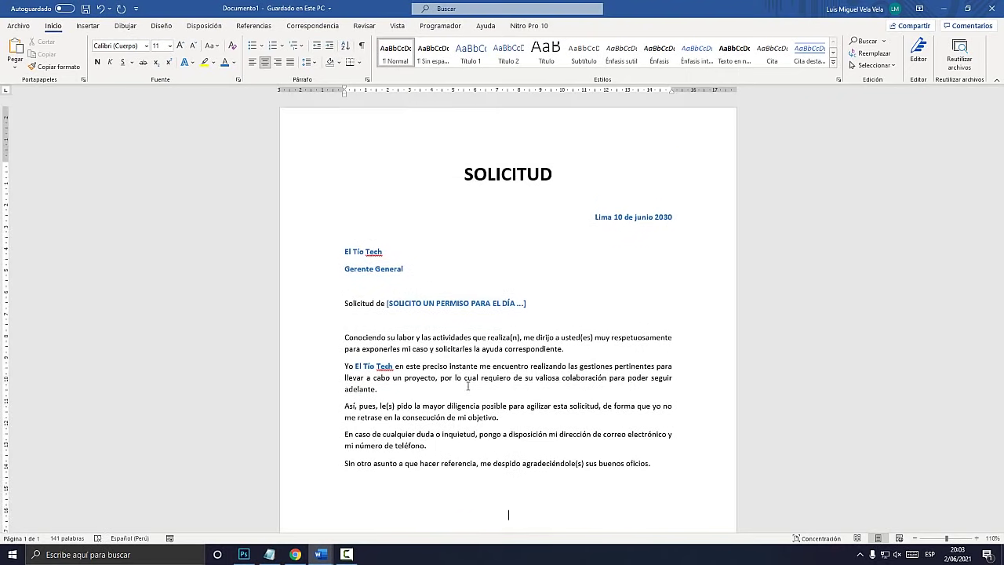
{"action": "left_click", "coordinate": [269, 555]}
{"action": "left_click_drag", "start_coordinate": [221, 349], "coordinate": [79, 337]}
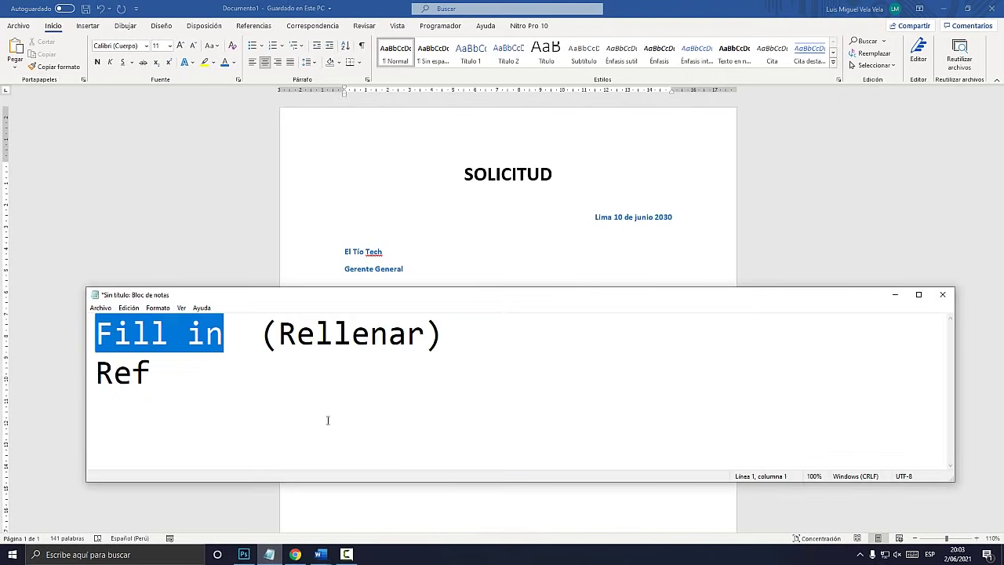
{"action": "mouse_move", "coordinate": [320, 555]}
{"action": "left_click", "coordinate": [278, 516]}
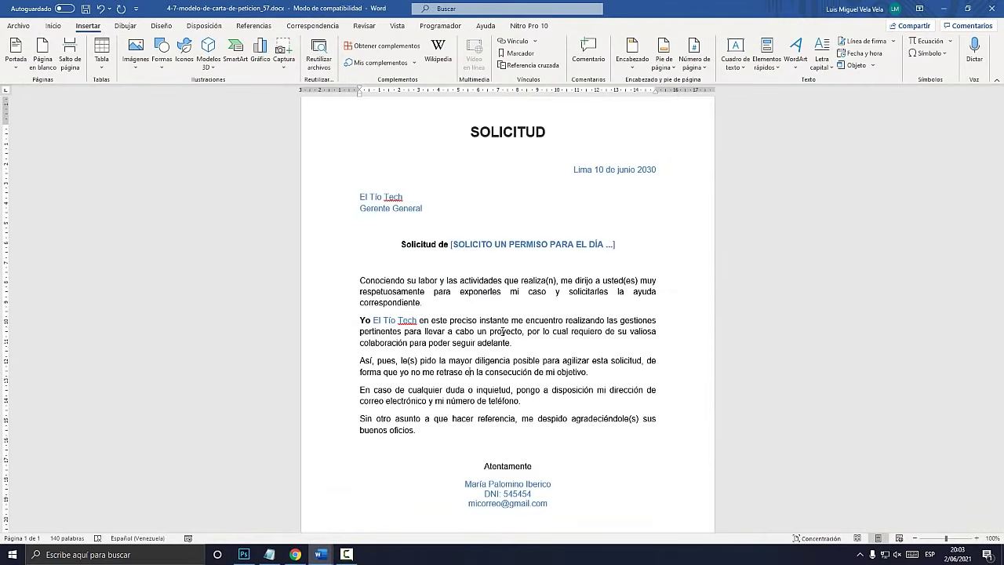
{"action": "key", "text": "ctrl+a"}
{"action": "key", "text": "F9"}
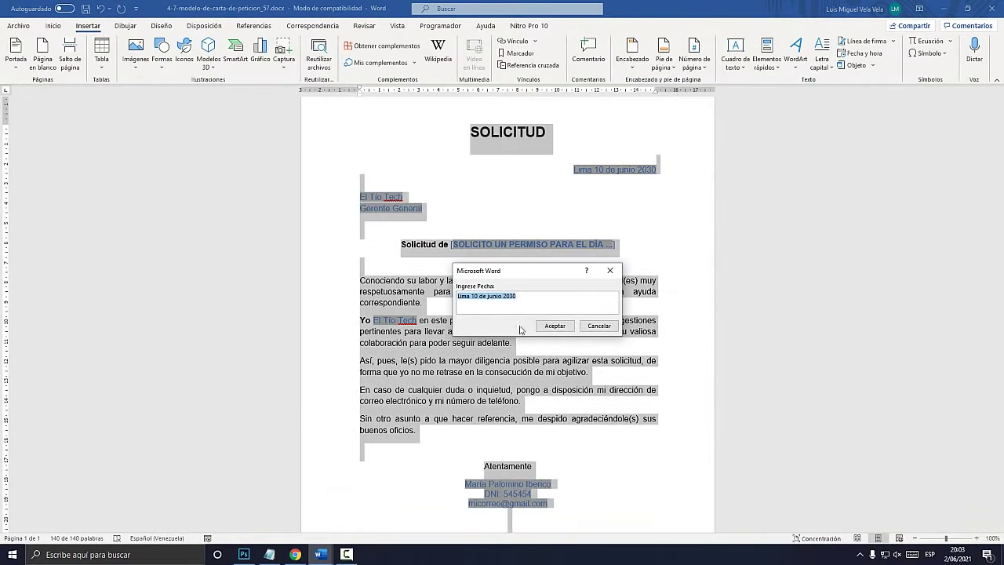
{"action": "left_click_drag", "start_coordinate": [538, 266], "coordinate": [794, 237]}
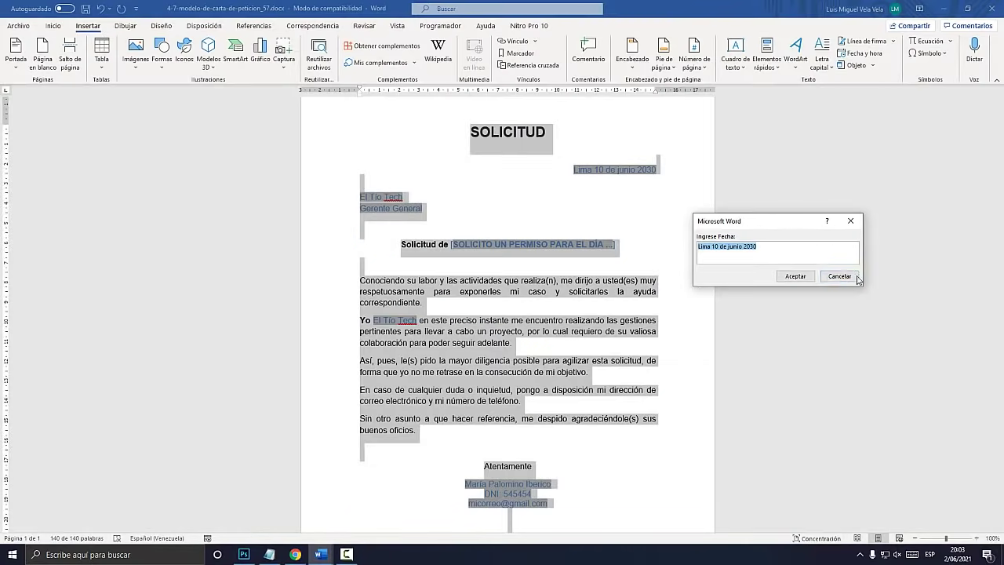
{"action": "left_click", "coordinate": [835, 425]}
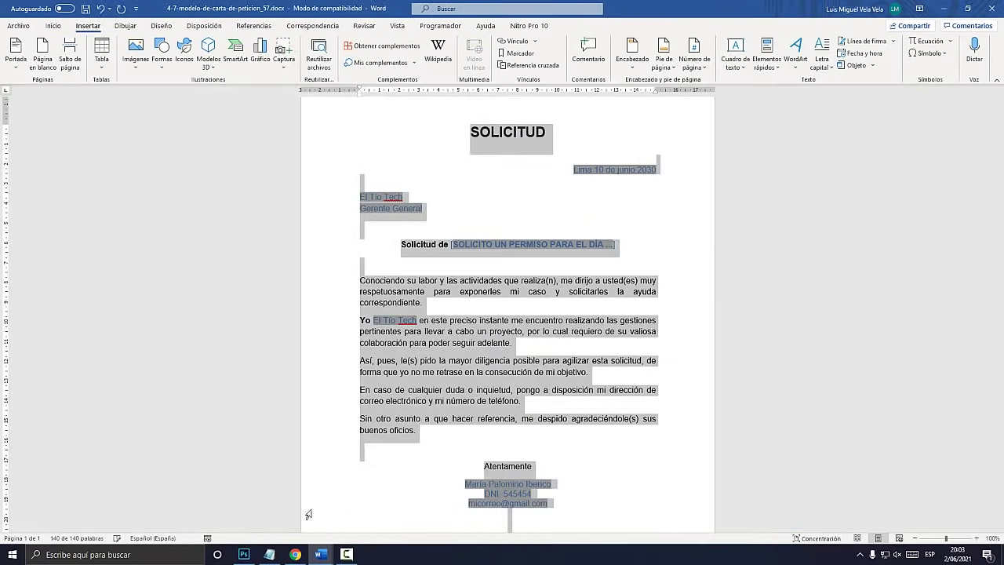
{"action": "mouse_move", "coordinate": [320, 552]}
{"action": "left_click", "coordinate": [390, 513]}
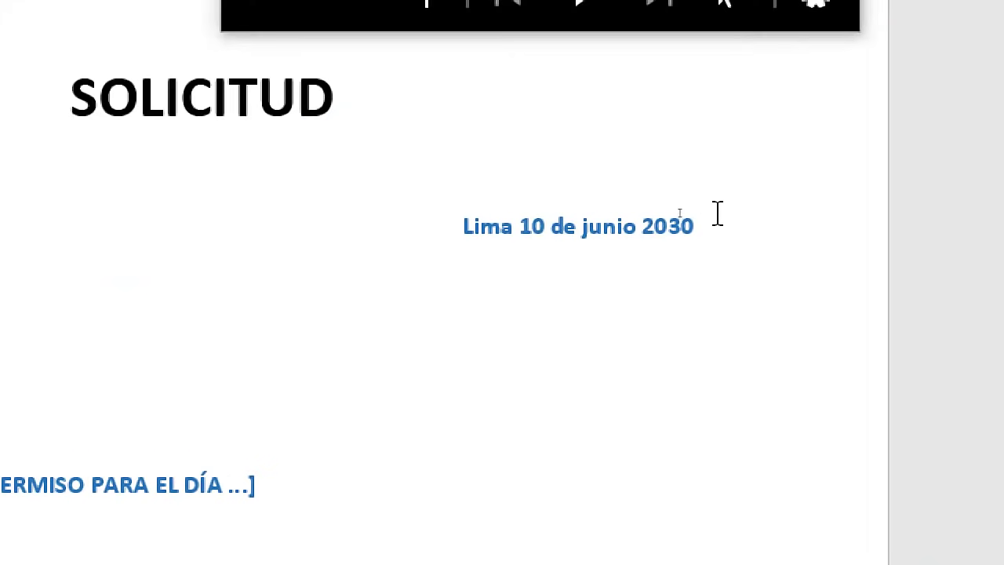
Select the date line 'Lima 10 de junio 2030' from before Lima with Shift+Right
{"action": "left_click_drag", "start_coordinate": [677, 212], "coordinate": [600, 214]}
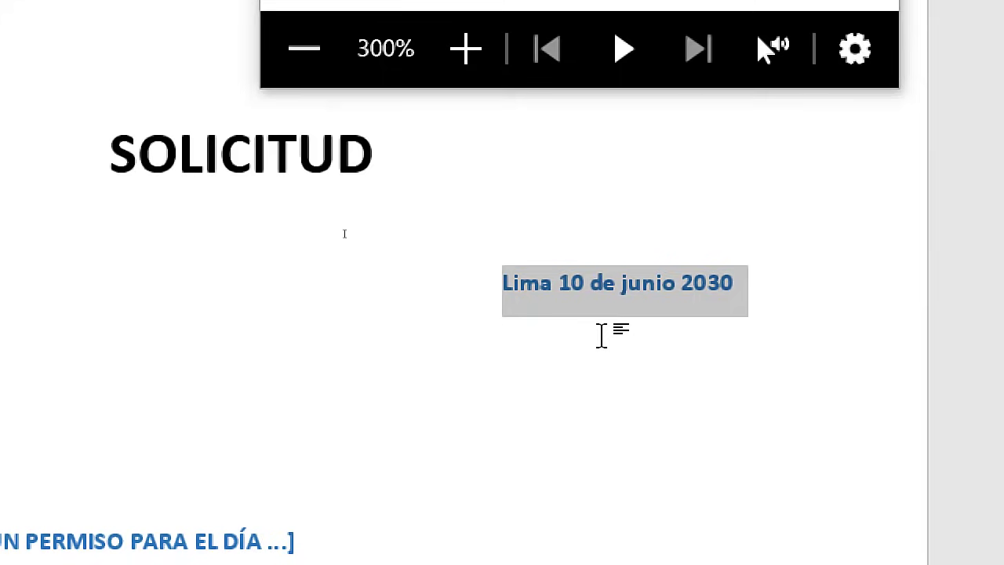
{"action": "left_click", "coordinate": [471, 281]}
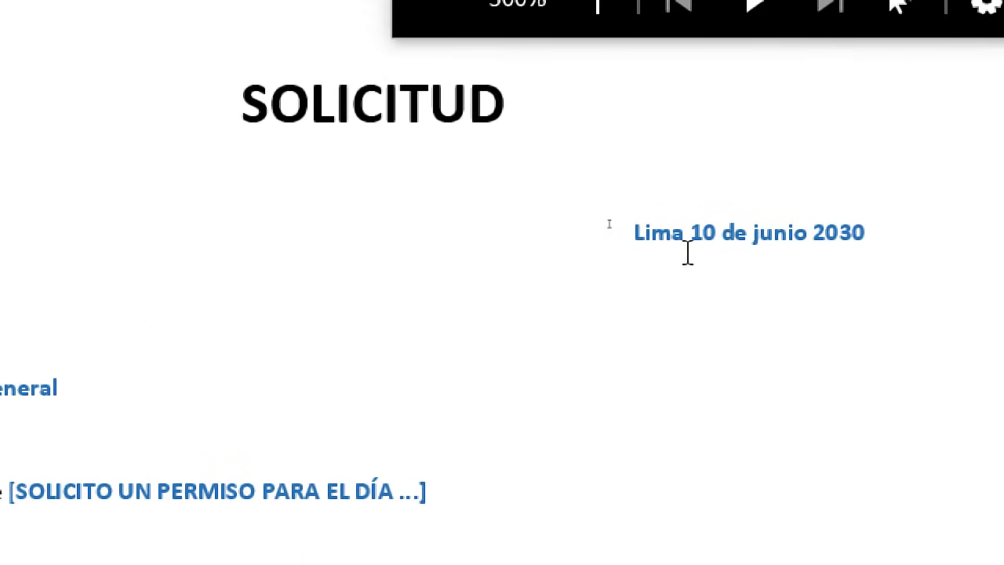
{"action": "left_click", "coordinate": [637, 233]}
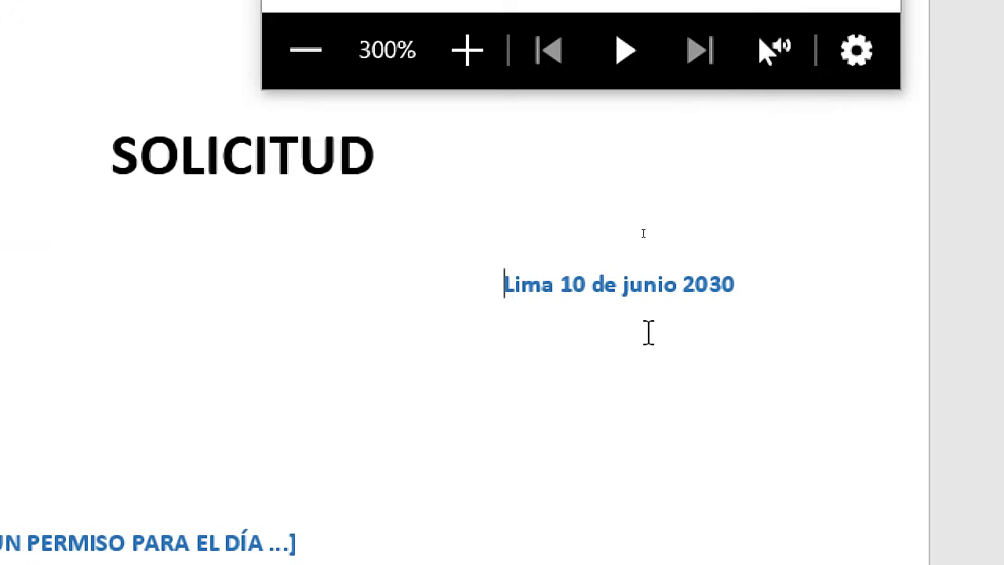
{"action": "key", "text": "shift+Right"}
{"action": "key", "text": "shift+Right"}
{"action": "key", "text": "shift+Right"}
{"action": "key", "text": "shift+Right"}
{"action": "key", "text": "shift+Right"}
{"action": "key", "text": "shift+Right"}
{"action": "key", "text": "shift+Right"}
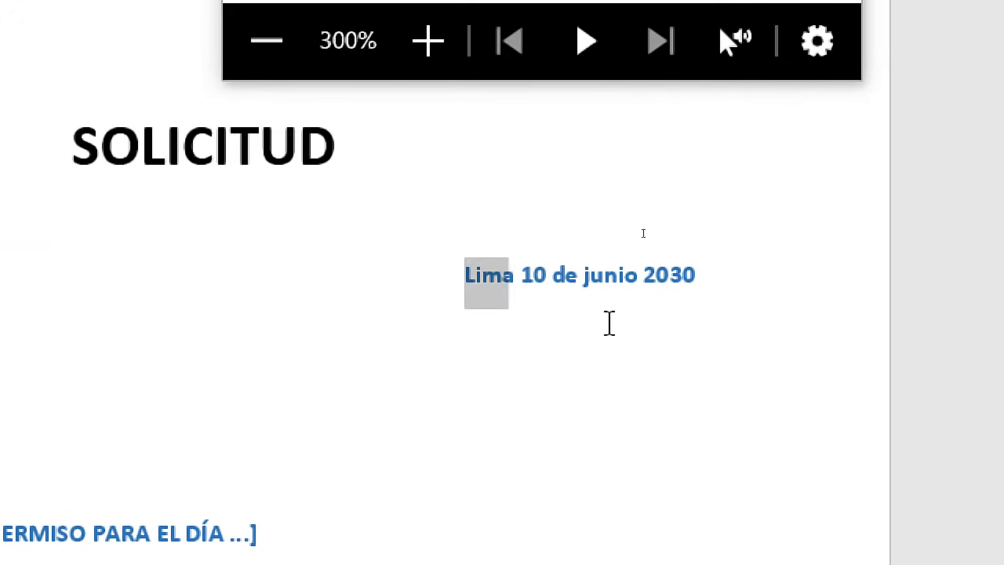
{"action": "key", "text": "shift+Right"}
{"action": "key", "text": "shift+Right"}
{"action": "key", "text": "shift+Right"}
{"action": "key", "text": "shift+Right"}
{"action": "key", "text": "shift+Right"}
{"action": "key", "text": "shift+Right"}
{"action": "key", "text": "shift+Right"}
{"action": "key", "text": "shift+Right"}
{"action": "key", "text": "shift+Right"}
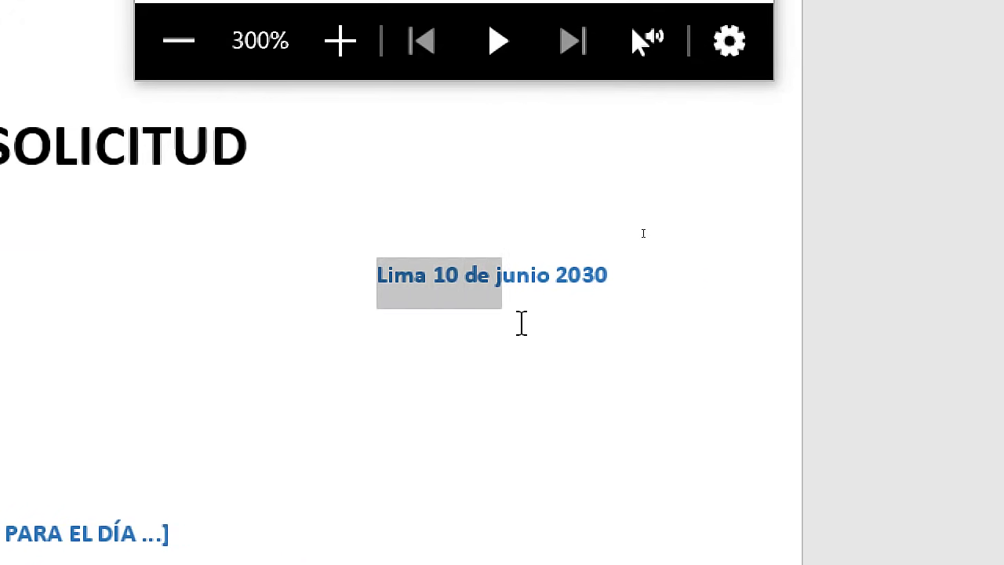
{"action": "key", "text": "shift+Right"}
{"action": "key", "text": "shift+Right"}
{"action": "key", "text": "shift+Right"}
{"action": "key", "text": "shift+Right"}
{"action": "key", "text": "shift+Right"}
{"action": "key", "text": "shift+Right"}
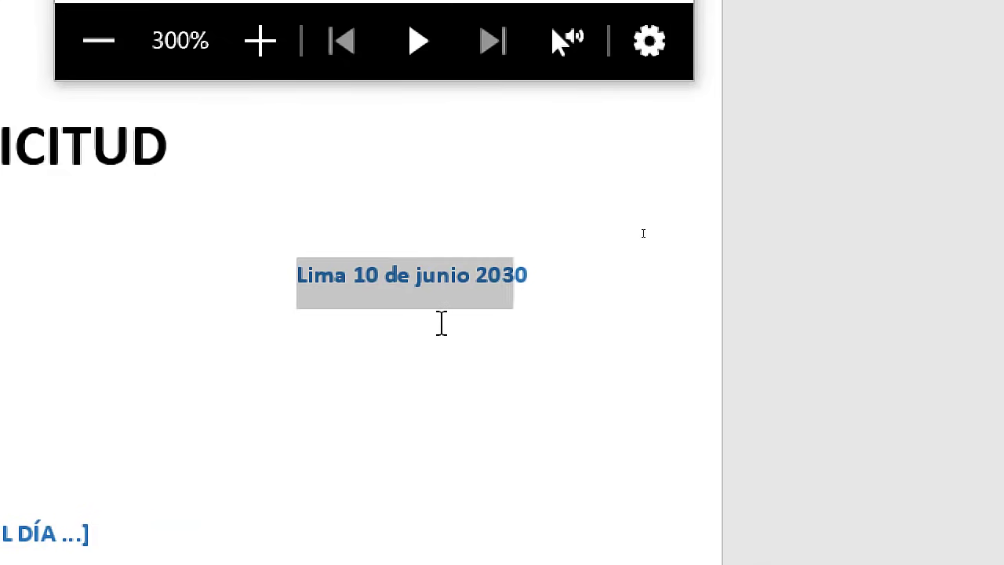
{"action": "key", "text": "shift+Left"}
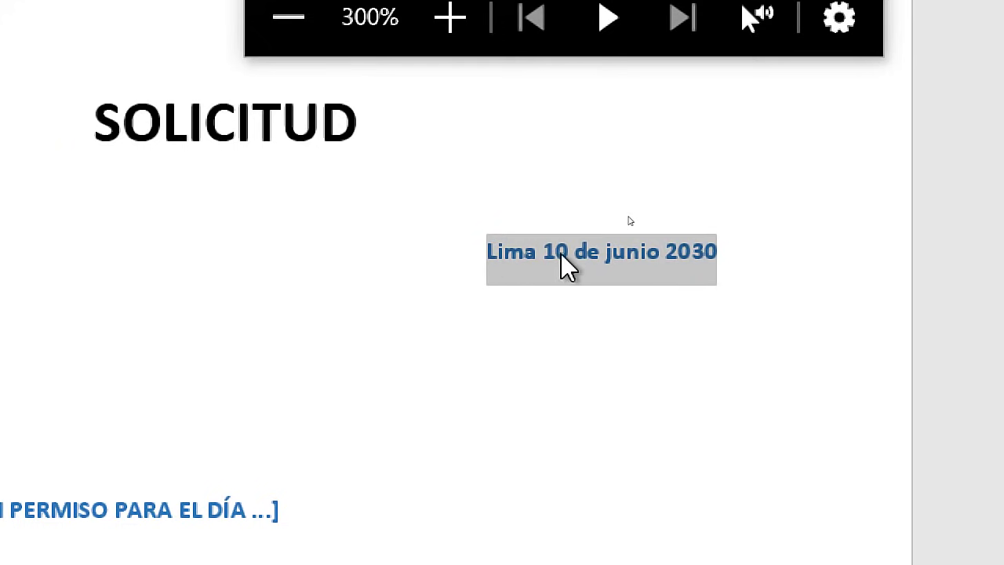
Reselect the whole 'Lima 10 de junio 2030' line, starting again before Lima
{"action": "left_click", "coordinate": [582, 256]}
{"action": "left_click_drag", "start_coordinate": [486, 251], "coordinate": [716, 249]}
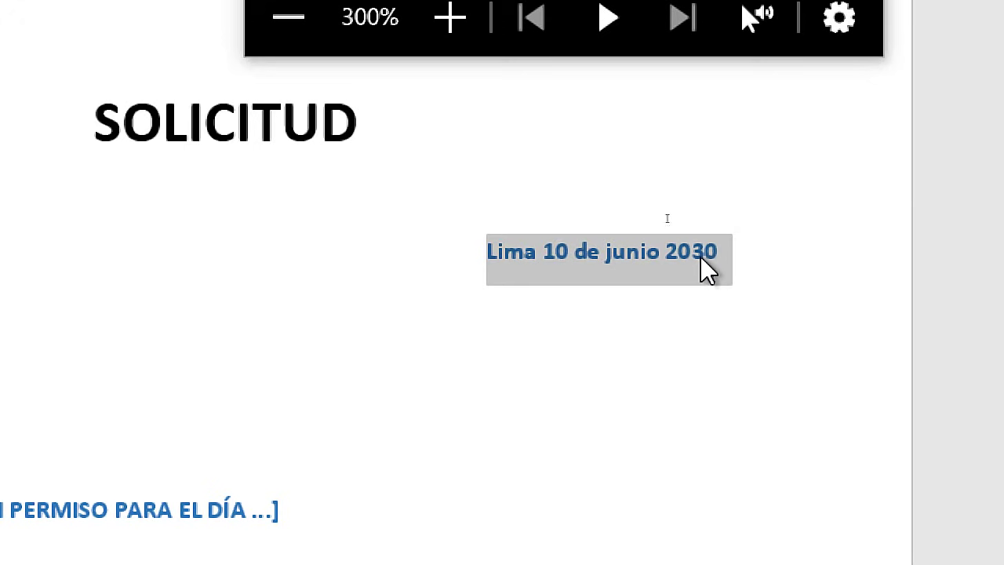
{"action": "left_click", "coordinate": [706, 255]}
{"action": "left_click", "coordinate": [491, 257]}
{"action": "key", "text": "shift+Right"}
{"action": "key", "text": "shift+Right"}
{"action": "key", "text": "shift+Right"}
{"action": "key", "text": "shift+Right"}
{"action": "key", "text": "shift+Right"}
{"action": "key", "text": "shift+Right"}
{"action": "key", "text": "shift+Right"}
{"action": "key", "text": "shift+Right"}
{"action": "key", "text": "shift+Right"}
{"action": "key", "text": "shift+Right"}
{"action": "key", "text": "shift+Right"}
{"action": "key", "text": "shift+Right"}
{"action": "key", "text": "shift+Right"}
{"action": "key", "text": "shift+Right"}
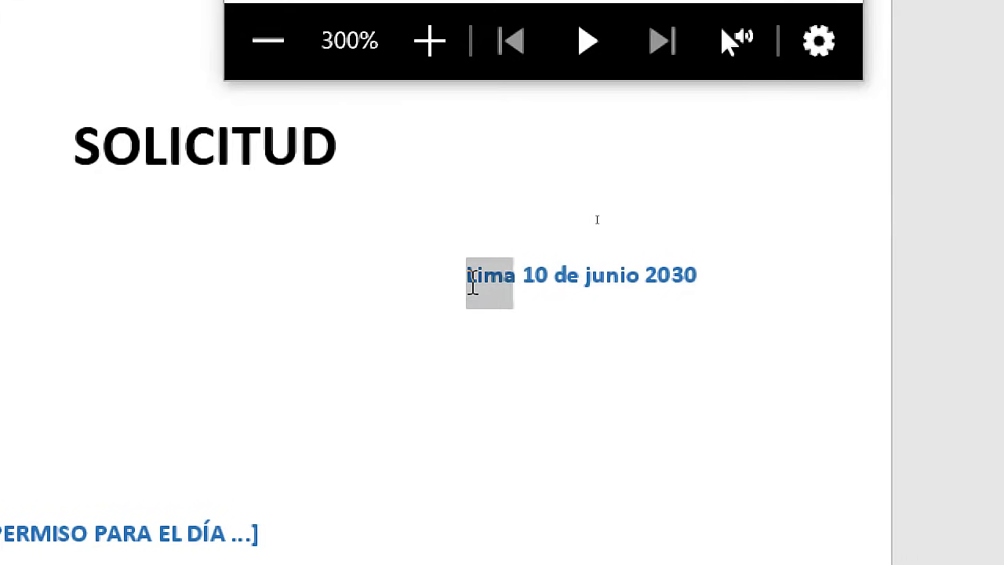
{"action": "key", "text": "shift+Right"}
{"action": "key", "text": "shift+Right"}
{"action": "key", "text": "shift+Right"}
{"action": "key", "text": "shift+Right"}
{"action": "key", "text": "shift+Right"}
{"action": "key", "text": "shift+Right"}
{"action": "key", "text": "shift+Right"}
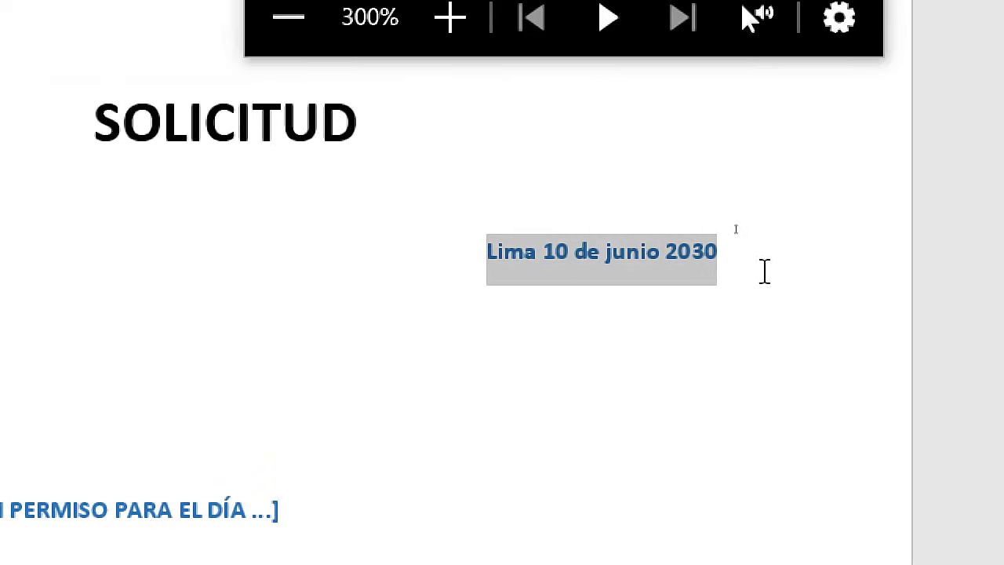
{"action": "key", "text": "super+Escape"}
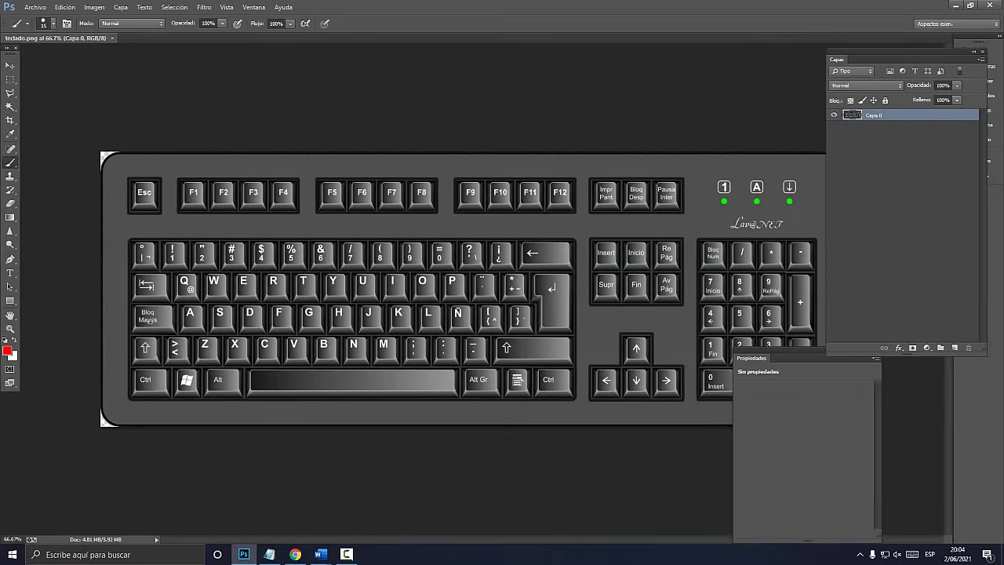
Draw a red loop around the Shift key on the keyboard image
{"action": "key", "text": "ctrl+1"}
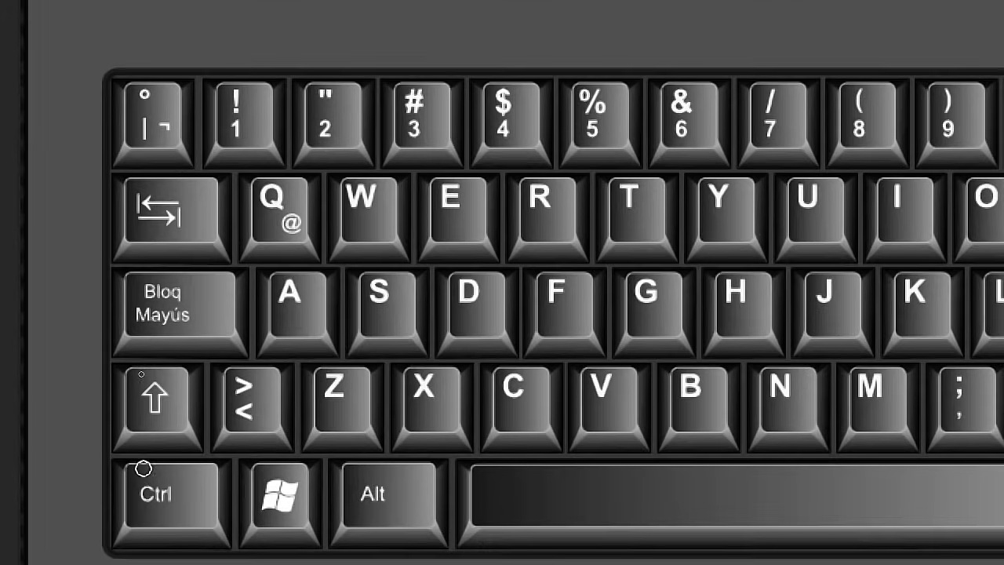
{"action": "mouse_move", "coordinate": [167, 328]}
{"action": "left_mouse_down"}
{"action": "mouse_move", "coordinate": [133, 327]}
{"action": "mouse_move", "coordinate": [149, 366]}
{"action": "left_mouse_up"}
{"action": "left_click_drag", "start_coordinate": [170, 462], "coordinate": [211, 347]}
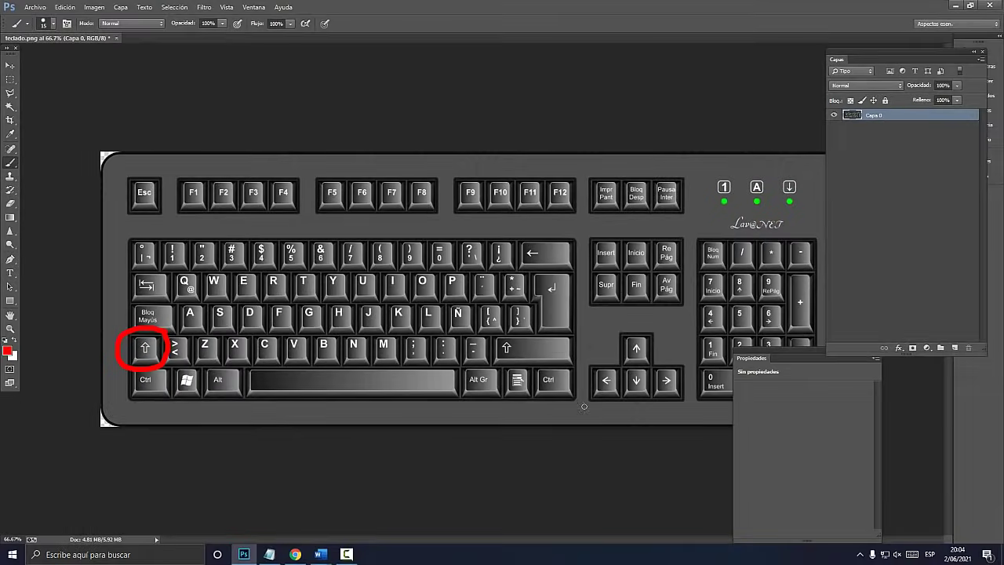
Circle the right and left arrow keys in red, then bring Word back
{"action": "key", "text": "ctrl+1"}
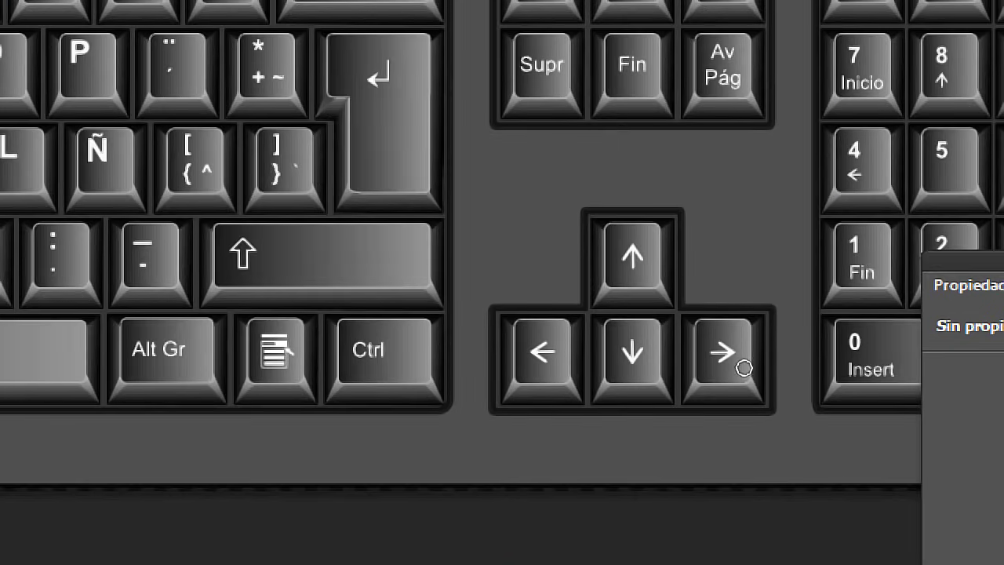
{"action": "mouse_move", "coordinate": [687, 360]}
{"action": "left_mouse_down"}
{"action": "mouse_move", "coordinate": [650, 386]}
{"action": "mouse_move", "coordinate": [685, 386]}
{"action": "left_mouse_up"}
{"action": "left_click_drag", "start_coordinate": [779, 369], "coordinate": [779, 303]}
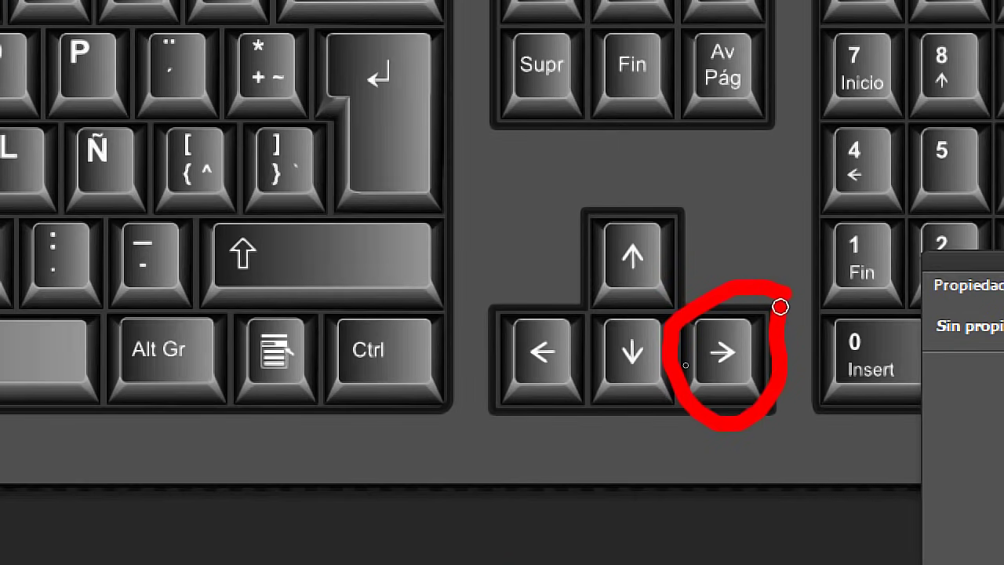
{"action": "mouse_move", "coordinate": [594, 307]}
{"action": "left_mouse_down"}
{"action": "mouse_move", "coordinate": [511, 293]}
{"action": "mouse_move", "coordinate": [529, 431]}
{"action": "mouse_move", "coordinate": [598, 320]}
{"action": "mouse_move", "coordinate": [566, 301]}
{"action": "left_mouse_up"}
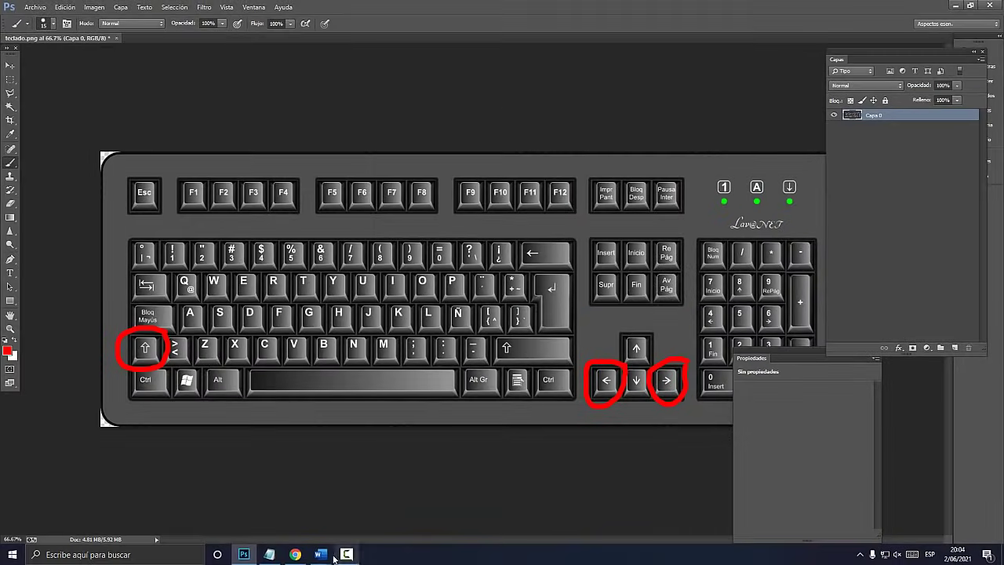
{"action": "mouse_move", "coordinate": [319, 552]}
{"action": "left_click", "coordinate": [362, 533]}
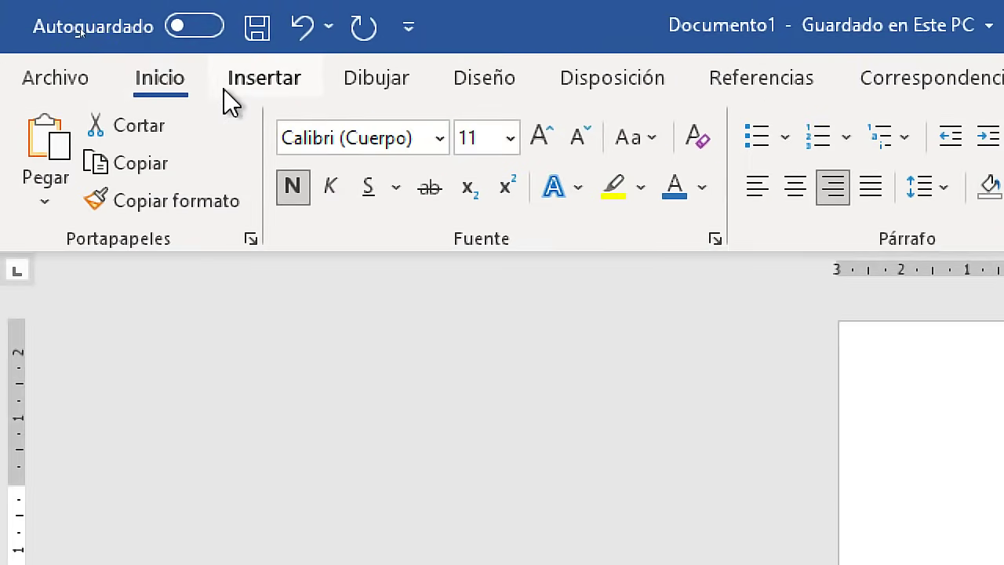
Open the Field dialog from Insert > Quick Parts and move it higher on screen
{"action": "left_click", "coordinate": [87, 27]}
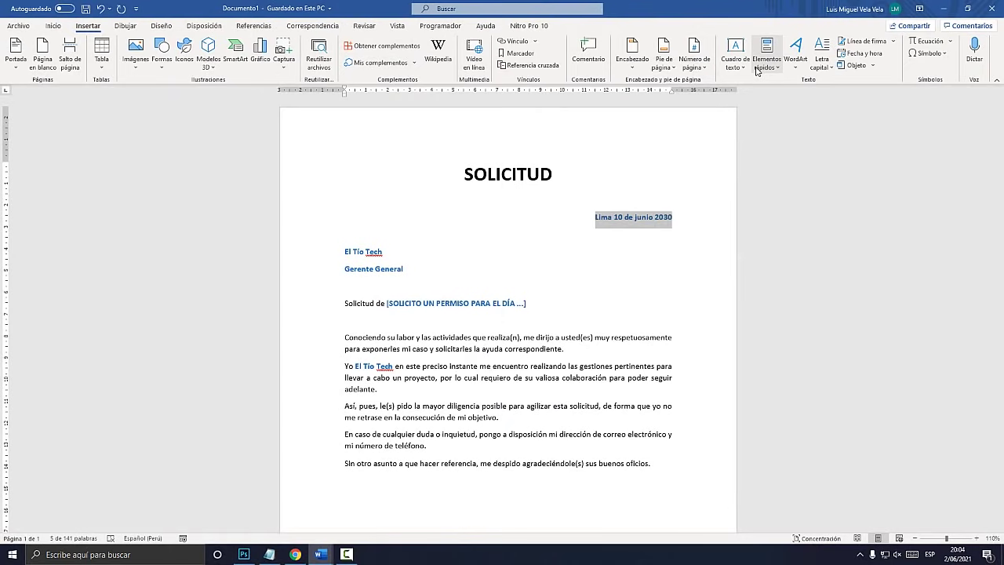
{"action": "key", "text": "super+plus"}
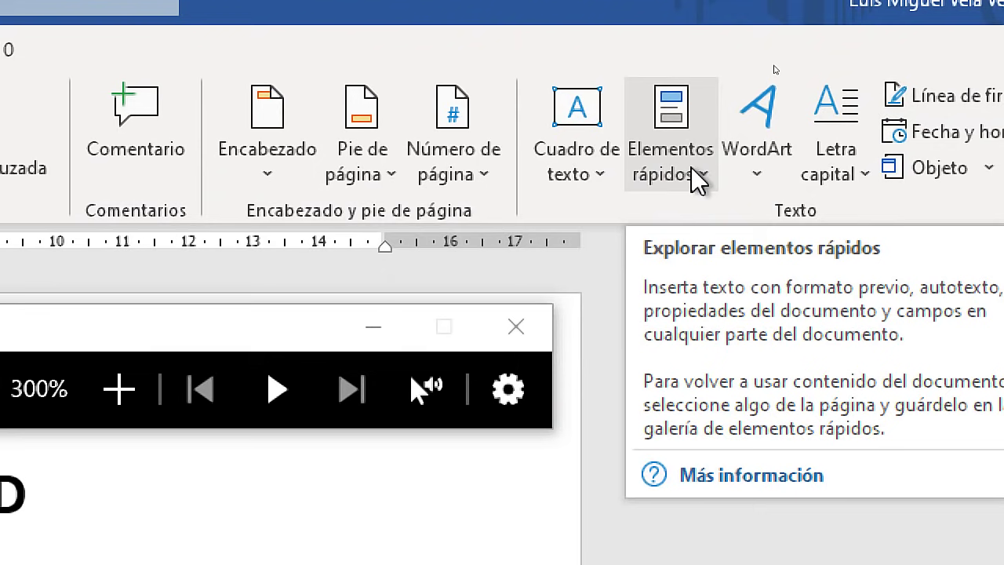
{"action": "left_click", "coordinate": [698, 178]}
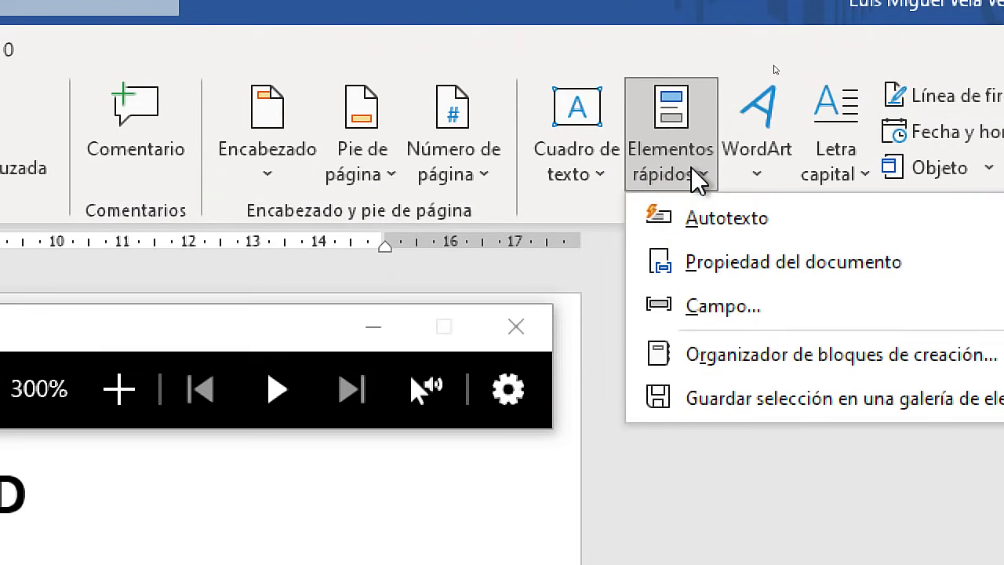
{"action": "left_click", "coordinate": [728, 310]}
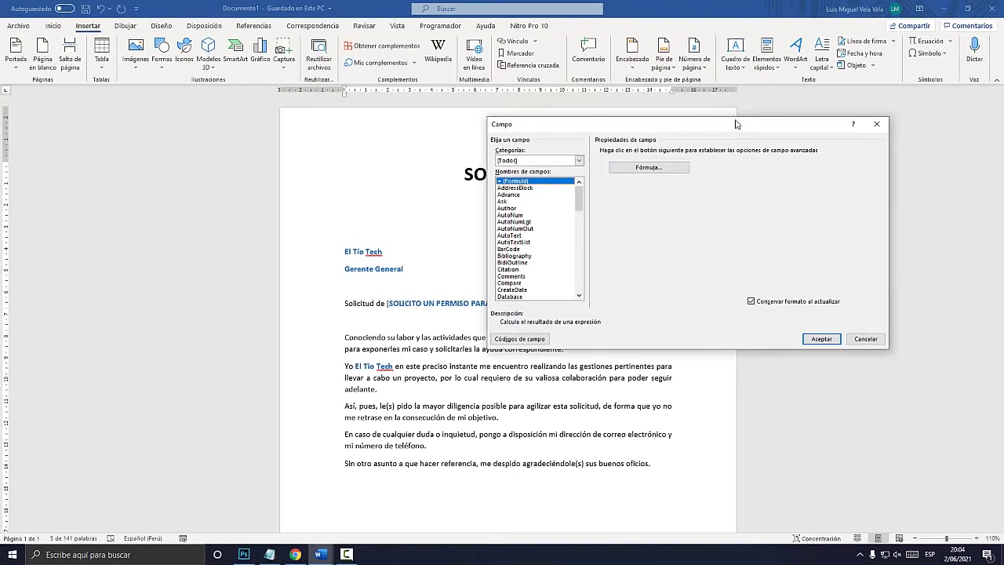
{"action": "left_click_drag", "start_coordinate": [592, 278], "coordinate": [274, 528]}
{"action": "left_click_drag", "start_coordinate": [583, 237], "coordinate": [573, 156]}
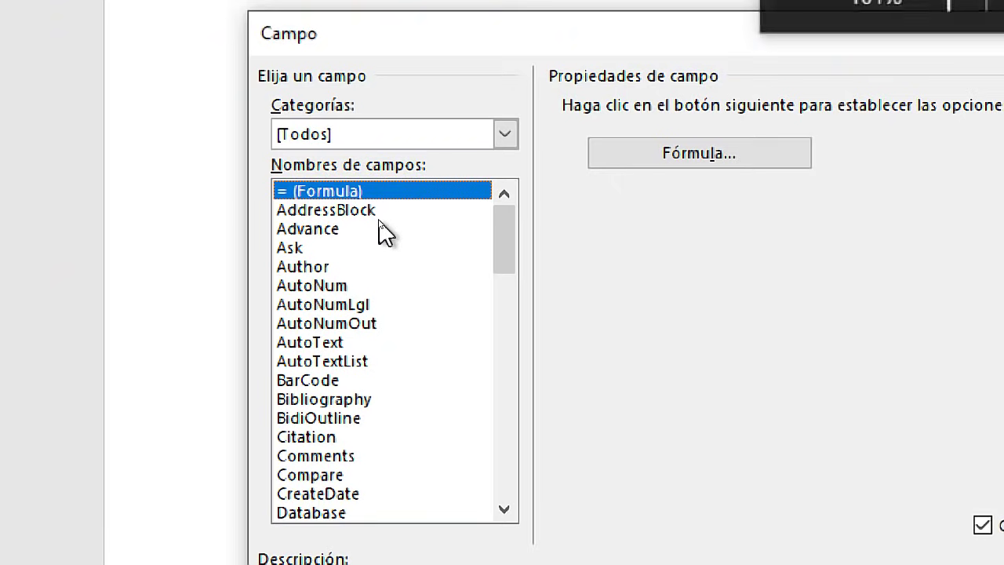
Choose Fill-in from the field names and place the cursor in the Prompt box
{"action": "left_click", "coordinate": [328, 229]}
{"action": "key", "text": "f"}
{"action": "left_click_drag", "start_coordinate": [514, 289], "coordinate": [508, 325]}
{"action": "left_click", "coordinate": [292, 353]}
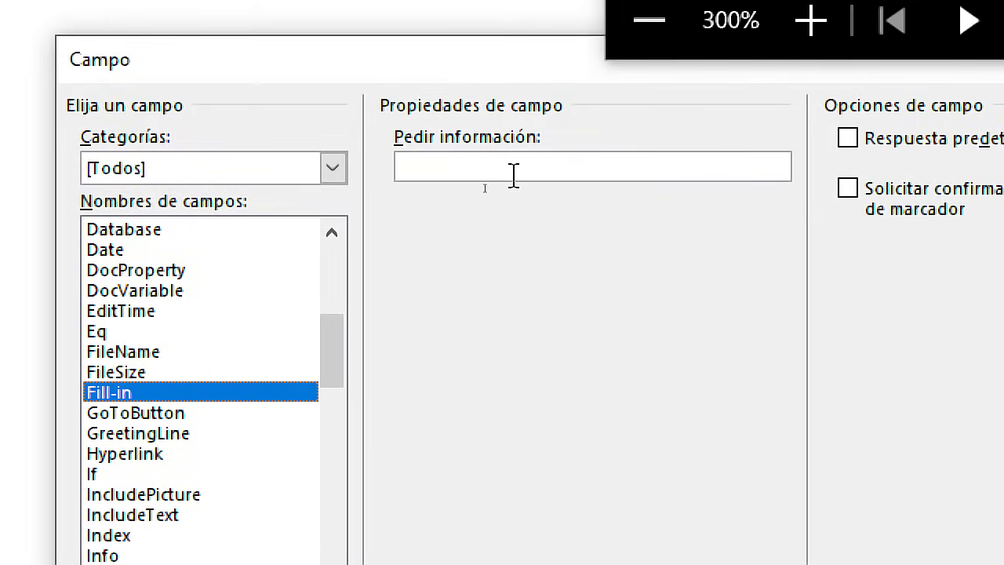
{"action": "left_click", "coordinate": [513, 172]}
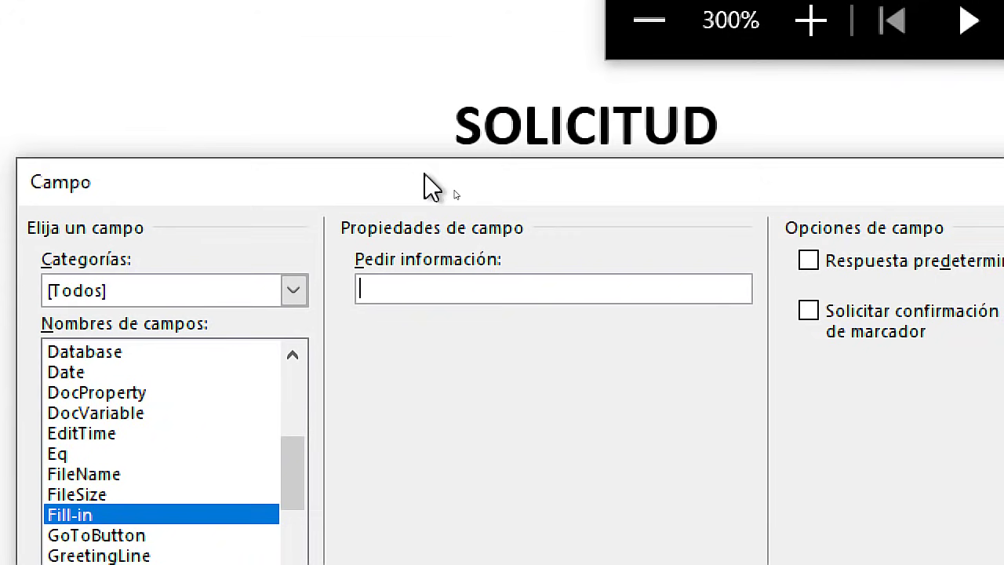
{"action": "key", "text": "super+Escape"}
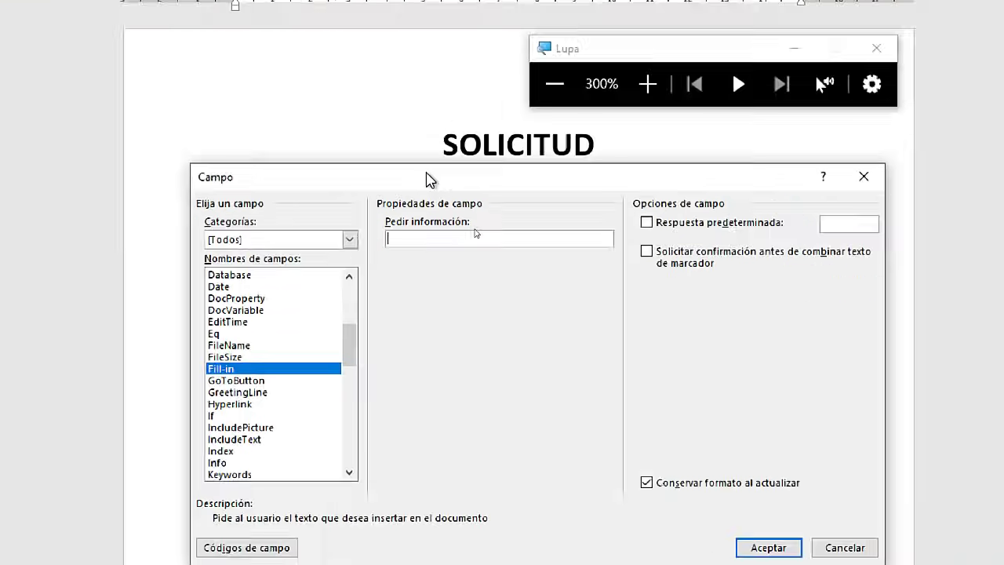
{"action": "mouse_move", "coordinate": [320, 554]}
{"action": "left_click", "coordinate": [382, 522]}
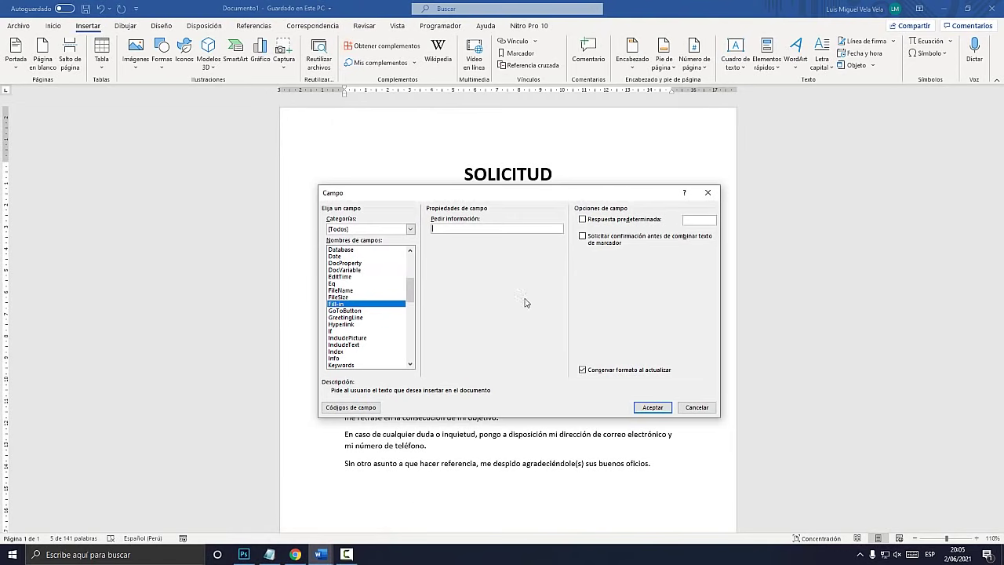
Close the Field dialog without inserting and switch to the sample letter
{"action": "left_click", "coordinate": [707, 193]}
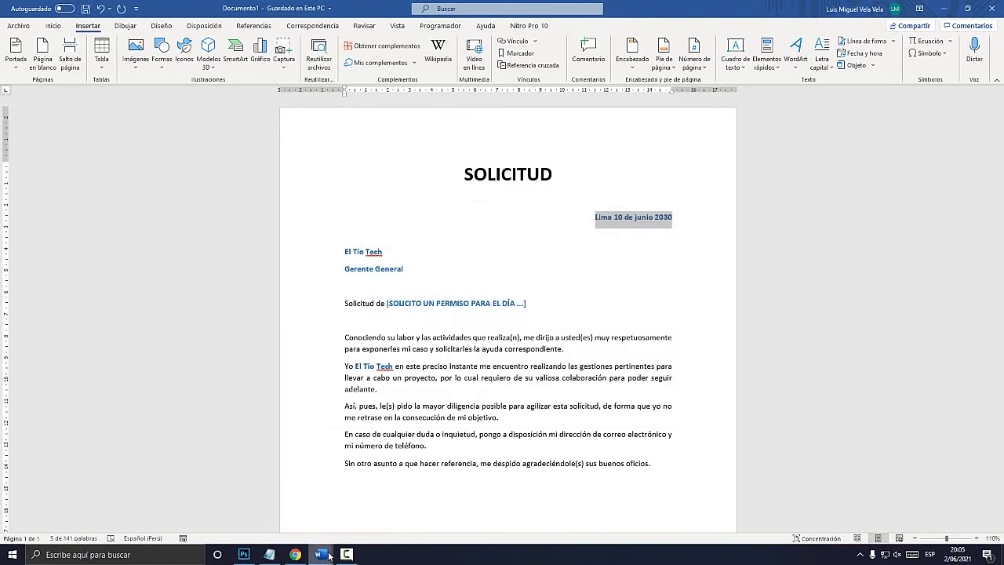
{"action": "mouse_move", "coordinate": [330, 554]}
{"action": "left_click", "coordinate": [262, 506]}
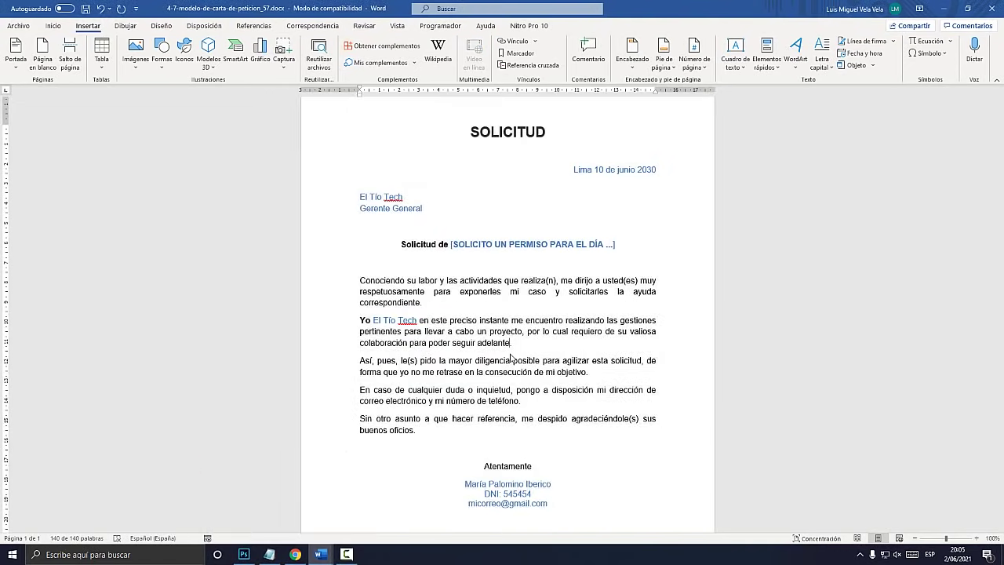
Update all fields with Ctrl+A and F9, accepting the date prompt and cancelling the recipient prompt
{"action": "key", "text": "ctrl+a"}
{"action": "key", "text": "F9"}
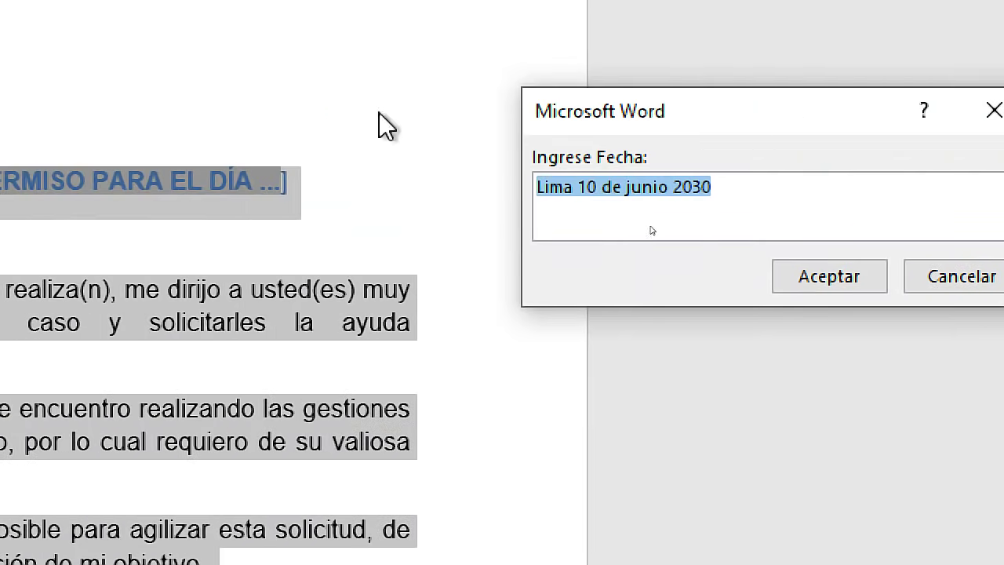
{"action": "left_click", "coordinate": [792, 276]}
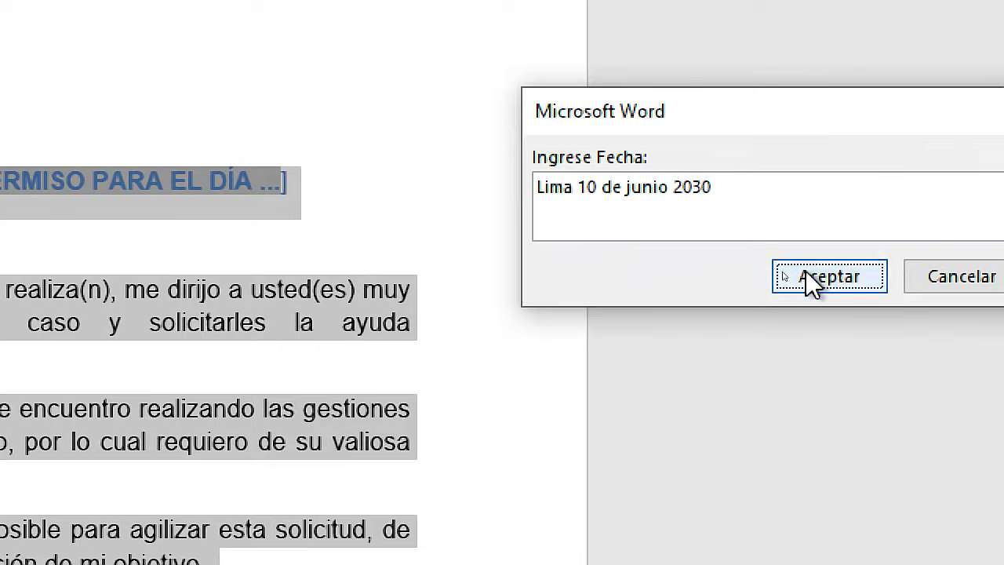
{"action": "left_click", "coordinate": [937, 274]}
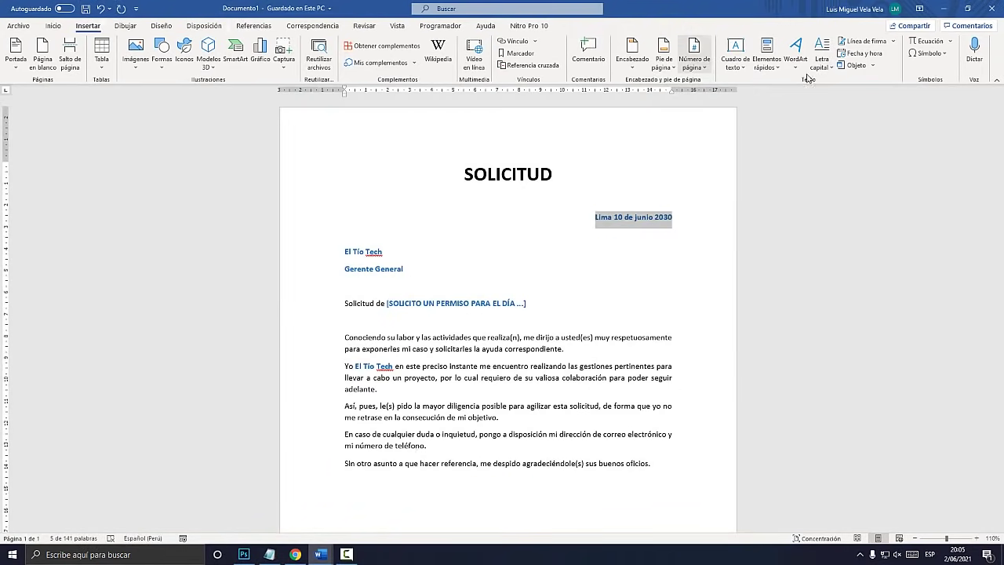
Insert a Fill-in field with the prompt 'Ingresar Fecha :' via Quick Parts > Field
{"action": "left_click", "coordinate": [762, 67]}
{"action": "key", "text": "super+plus"}
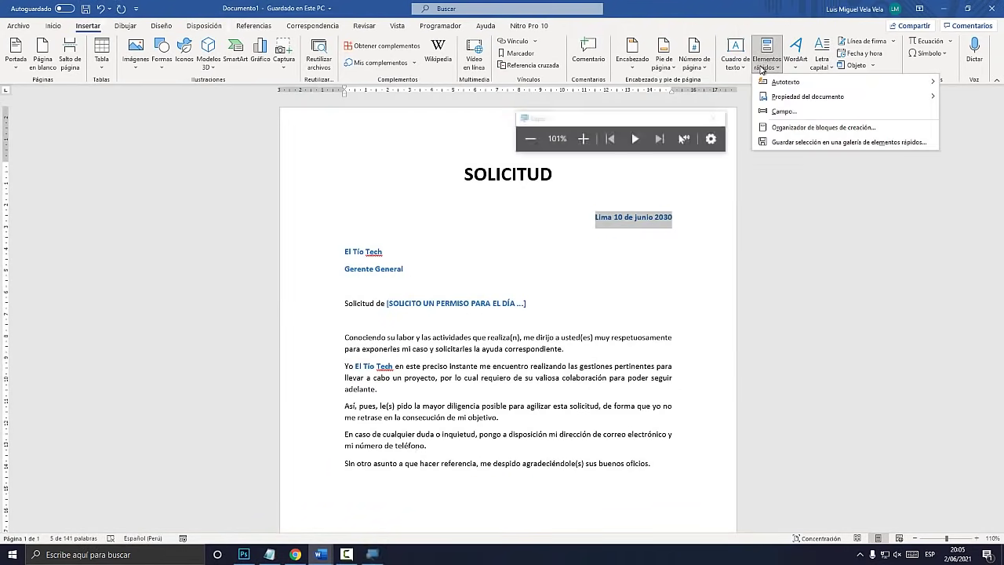
{"action": "left_click", "coordinate": [784, 112]}
{"action": "key", "text": "super+Escape"}
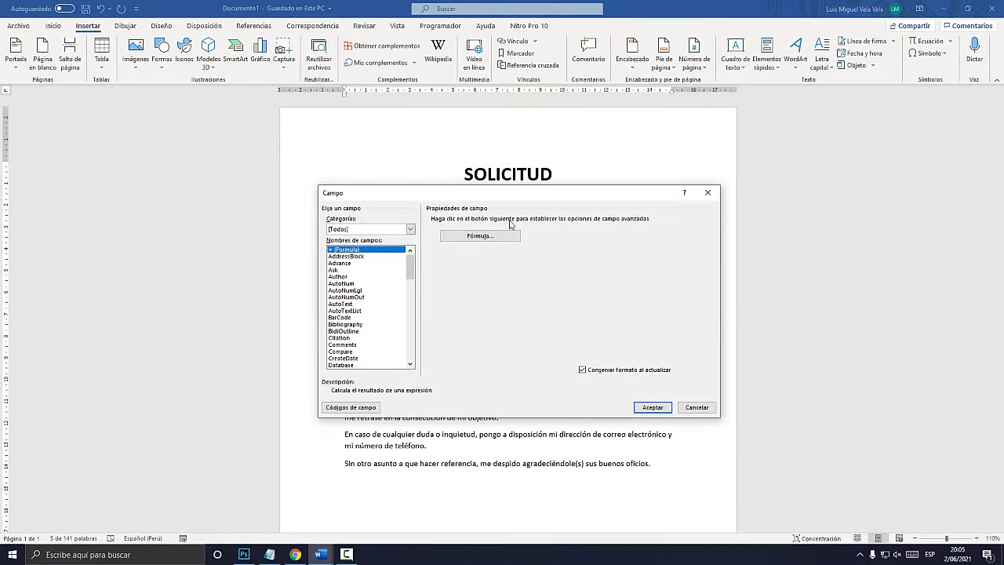
{"action": "key", "text": "super+plus"}
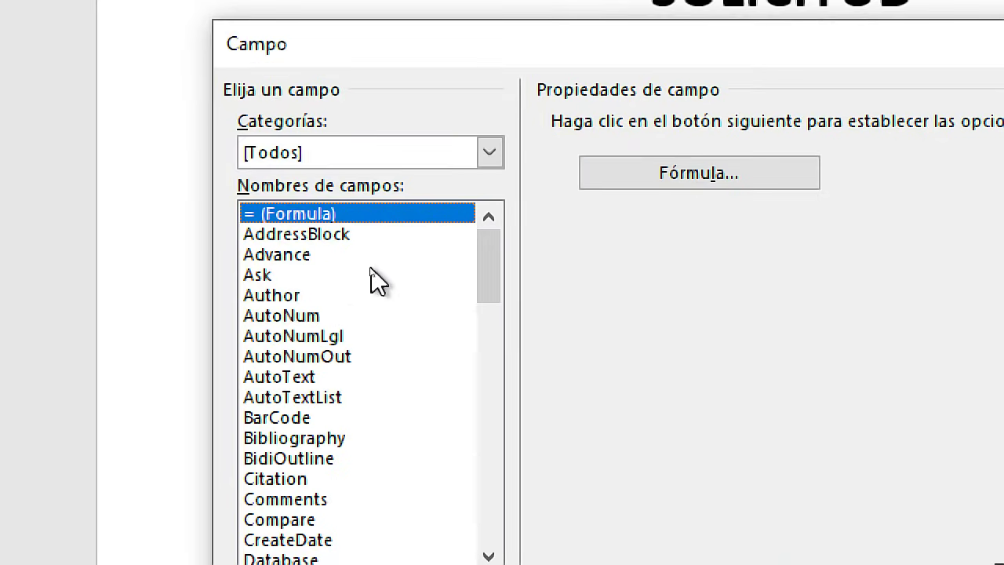
{"action": "left_click", "coordinate": [337, 270]}
{"action": "key", "text": "f"}
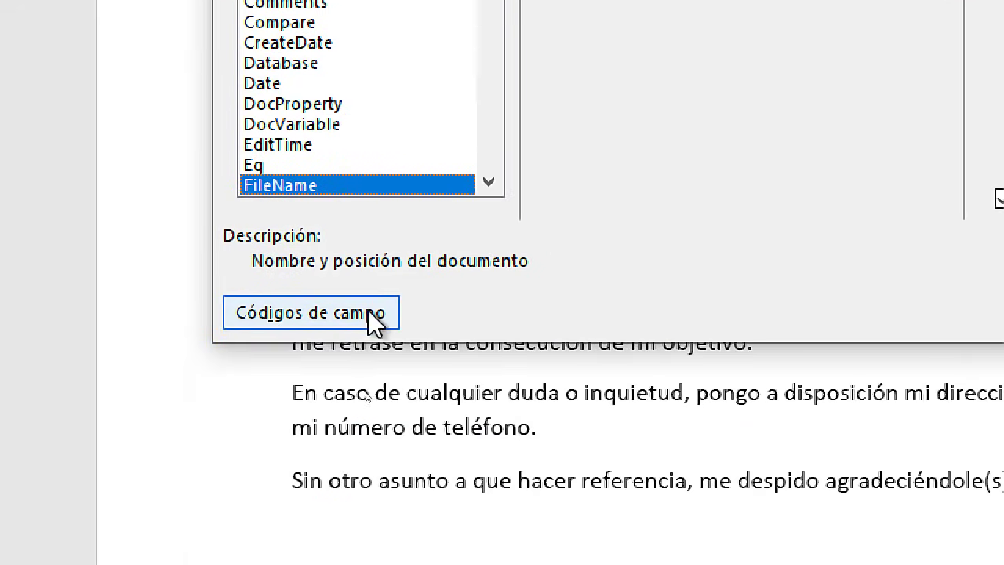
{"action": "scroll", "coordinate": [404, 102], "scroll_direction": "down", "scroll_amount": 1}
{"action": "left_click", "coordinate": [270, 167]}
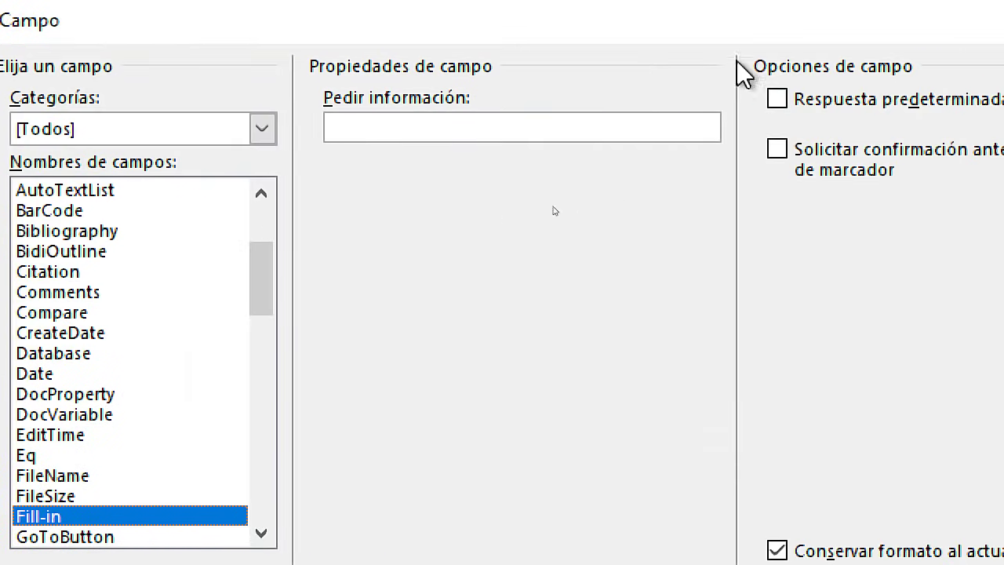
{"action": "left_click", "coordinate": [497, 125]}
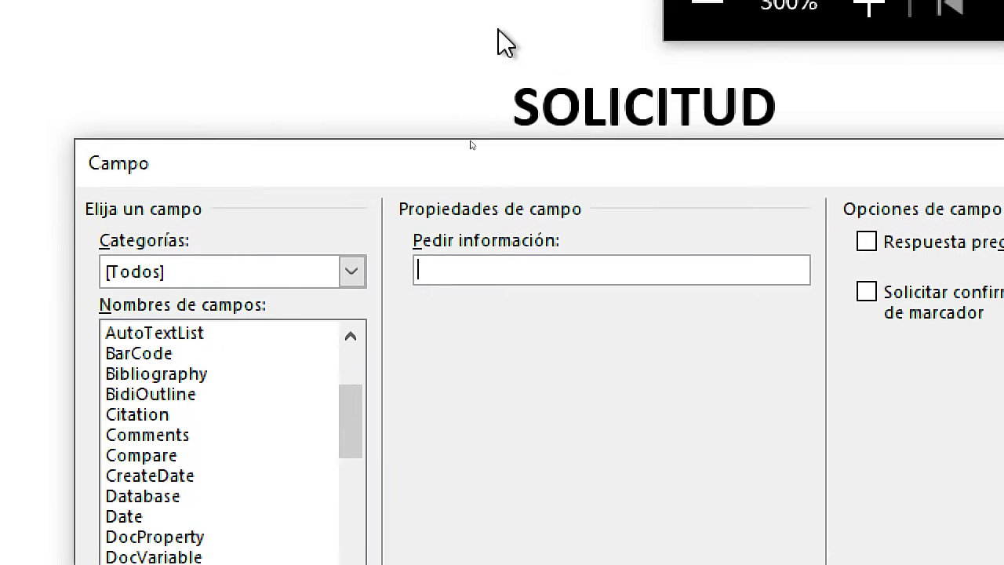
{"action": "type", "text": "Ingresar "}
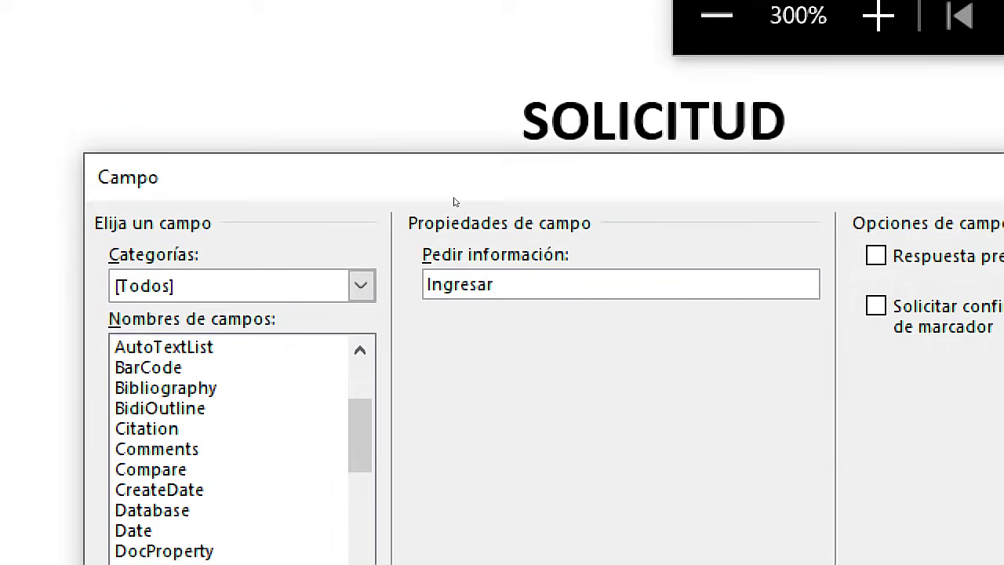
{"action": "type", "text": "Fecha:"}
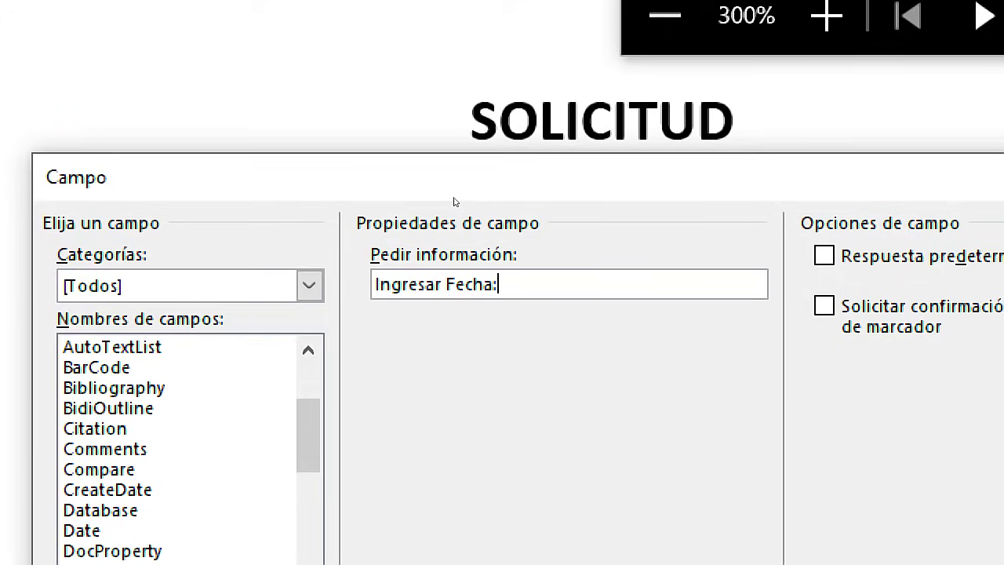
{"action": "type", "text": " :"}
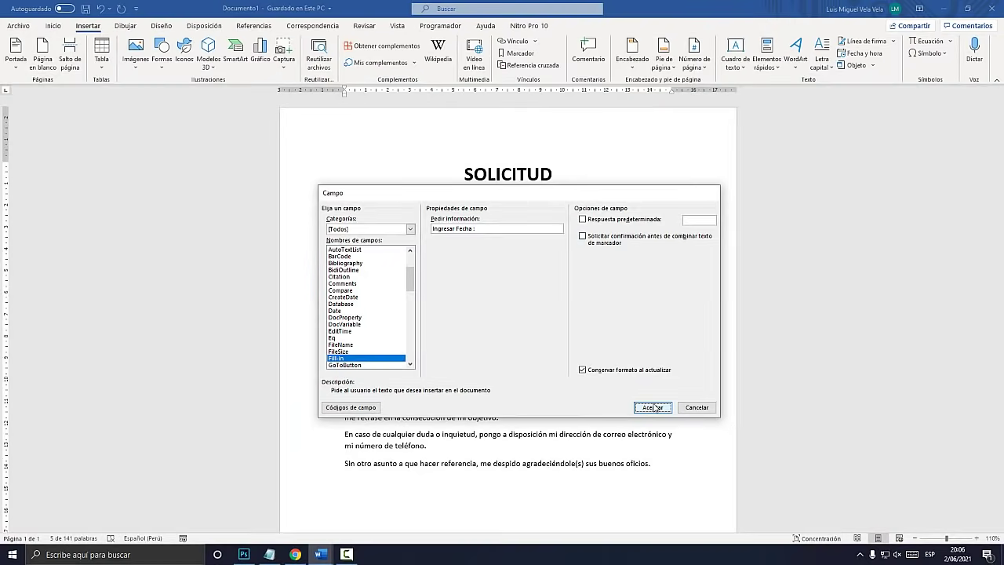
{"action": "left_click", "coordinate": [652, 407]}
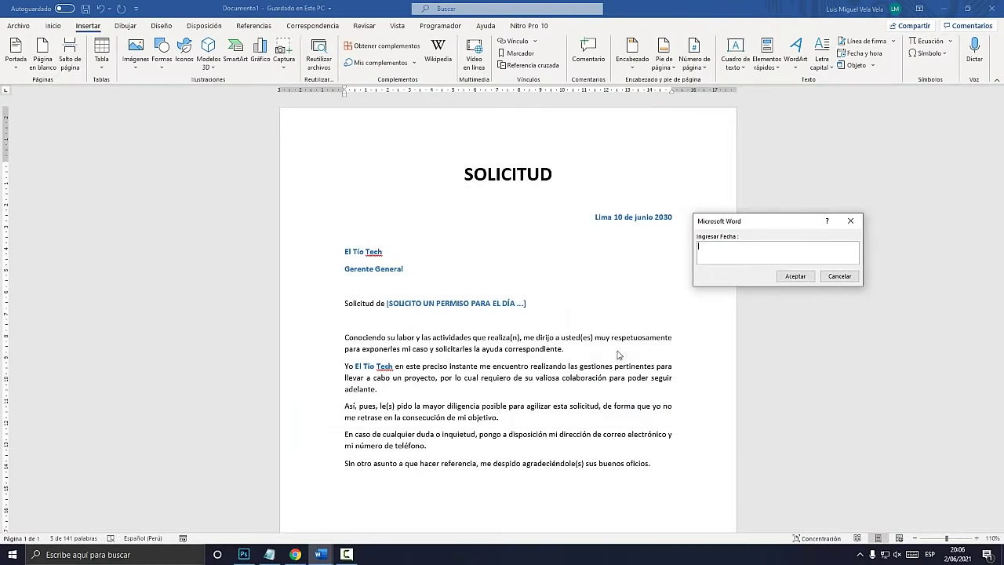
Answer the date prompt with 'Trujillo, 06 de junio del 2021' and check the field shading
{"action": "left_click_drag", "start_coordinate": [742, 228], "coordinate": [667, 280]}
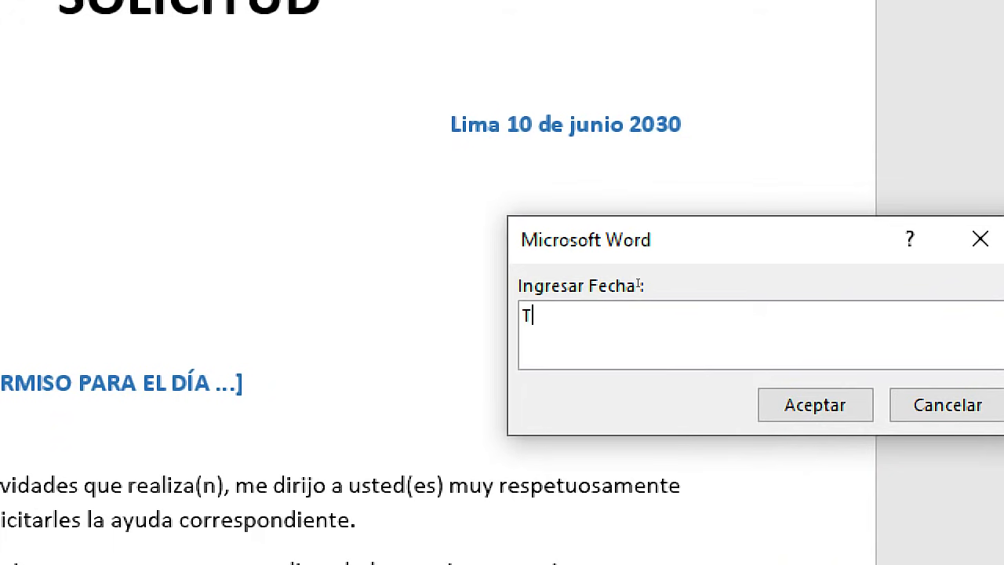
{"action": "type", "text": "rujillo, "}
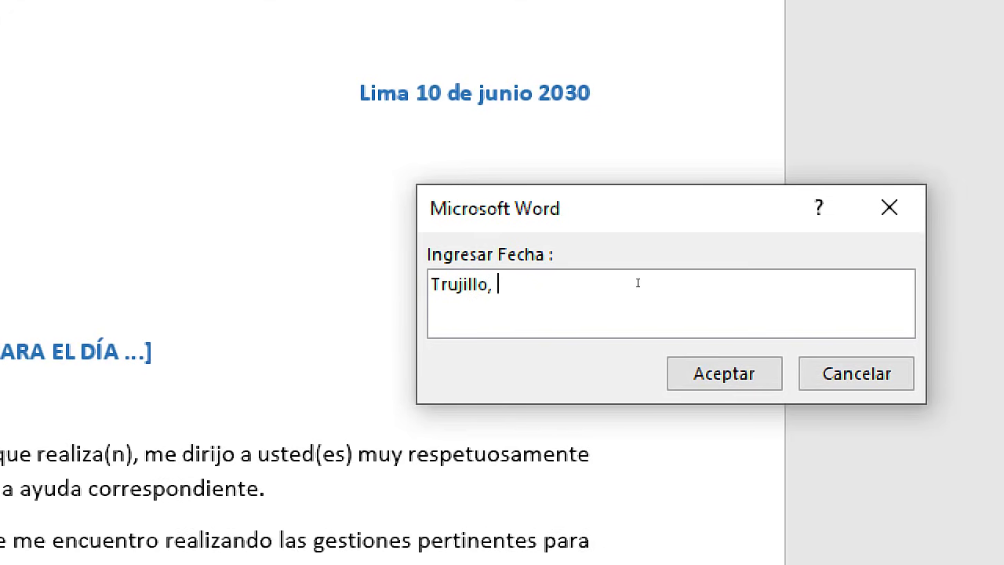
{"action": "type", "text": "20 de"}
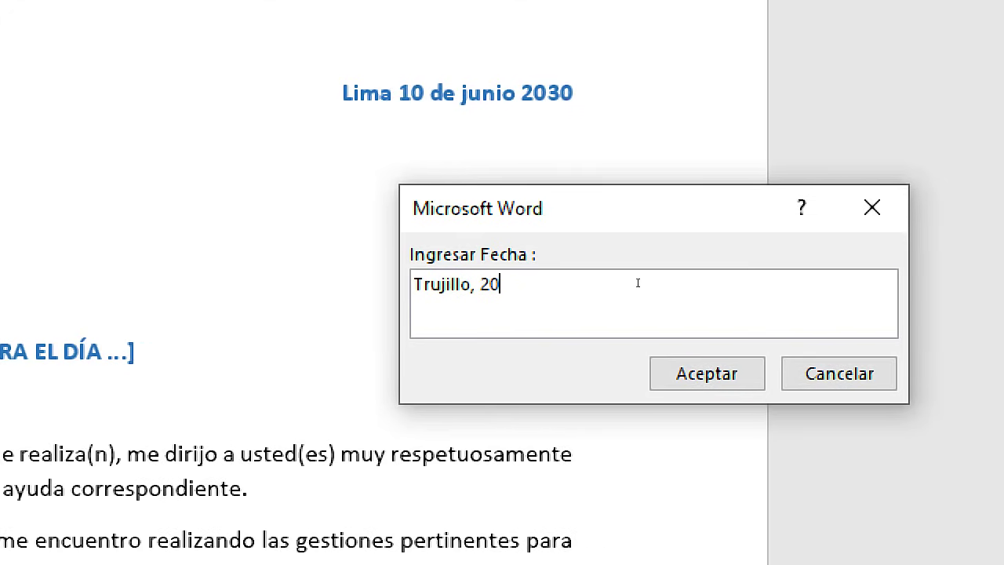
{"action": "key", "text": "BackSpace"}
{"action": "key", "text": "BackSpace"}
{"action": "key", "text": "BackSpace"}
{"action": "key", "text": "BackSpace"}
{"action": "key", "text": "BackSpace"}
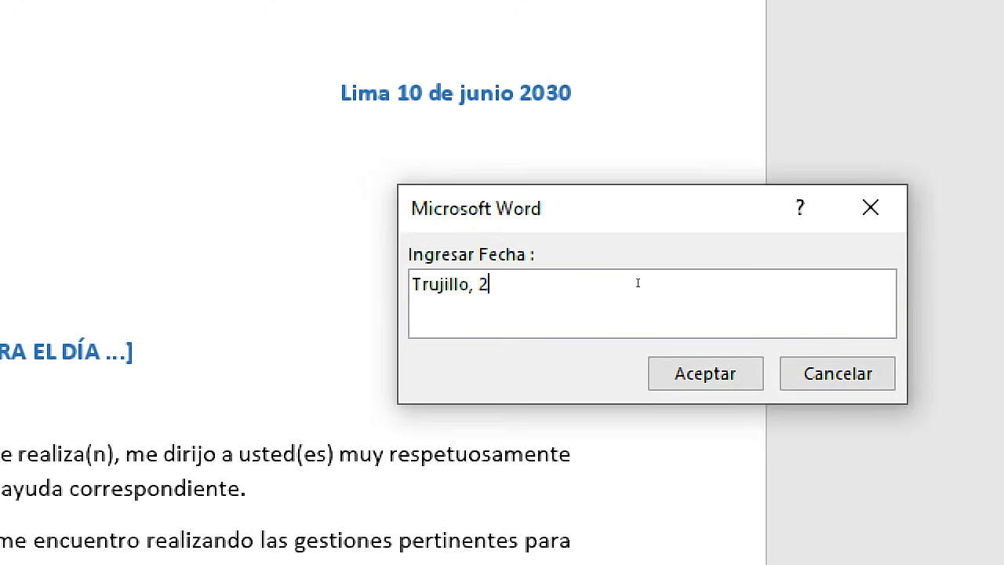
{"action": "type", "text": "02 de junio "}
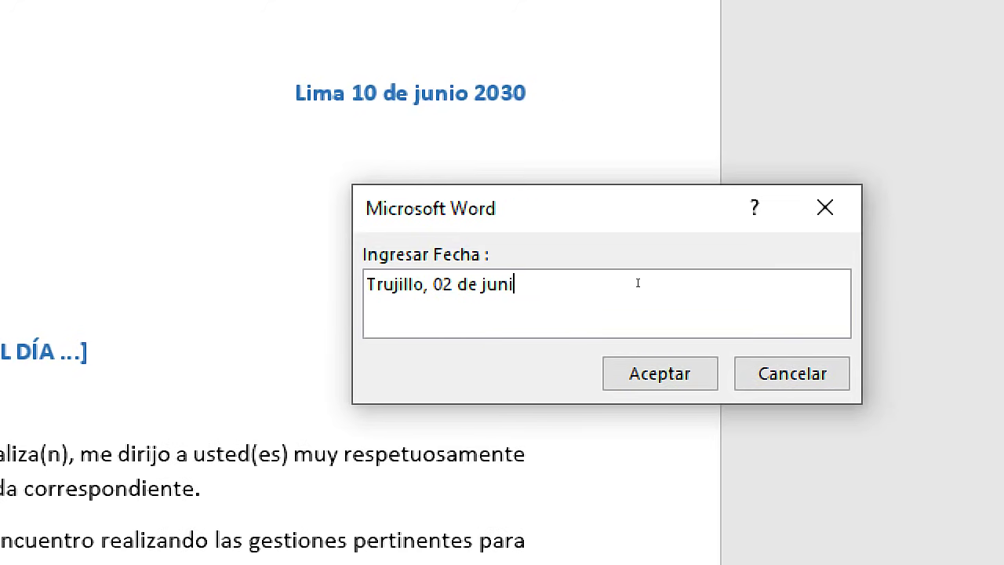
{"action": "type", "text": "d"}
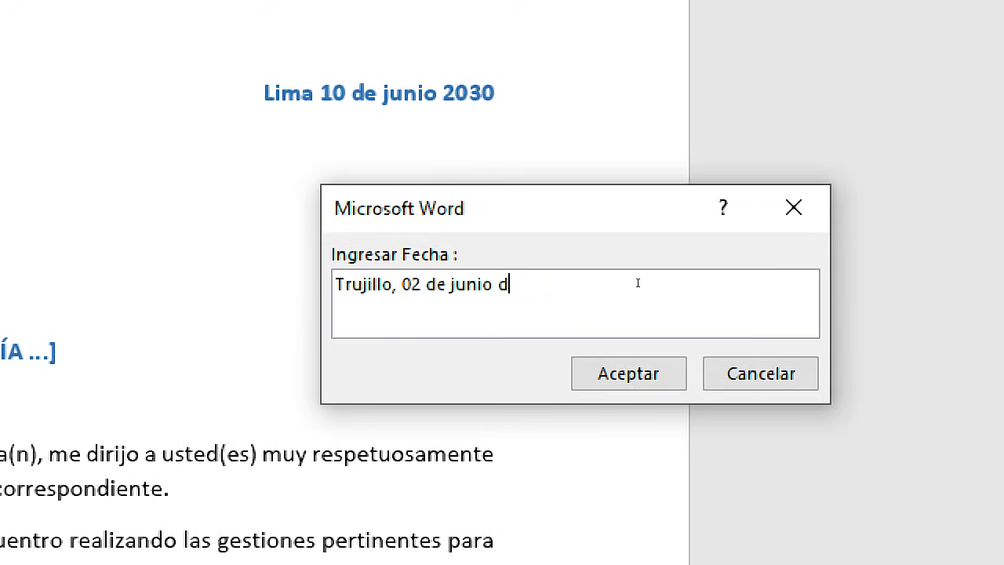
{"action": "type", "text": "el 2021"}
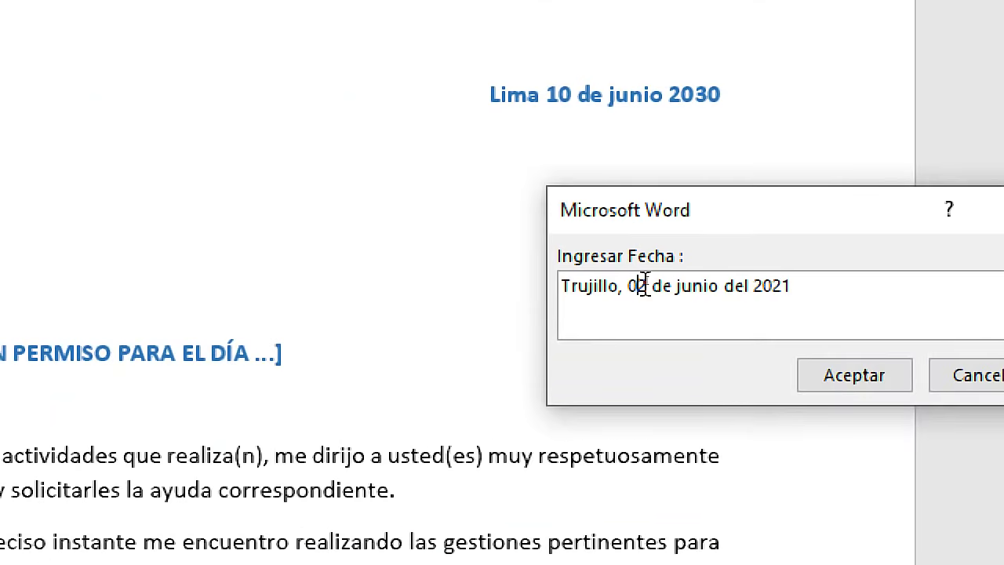
{"action": "key", "text": "BackSpace"}
{"action": "type", "text": "6"}
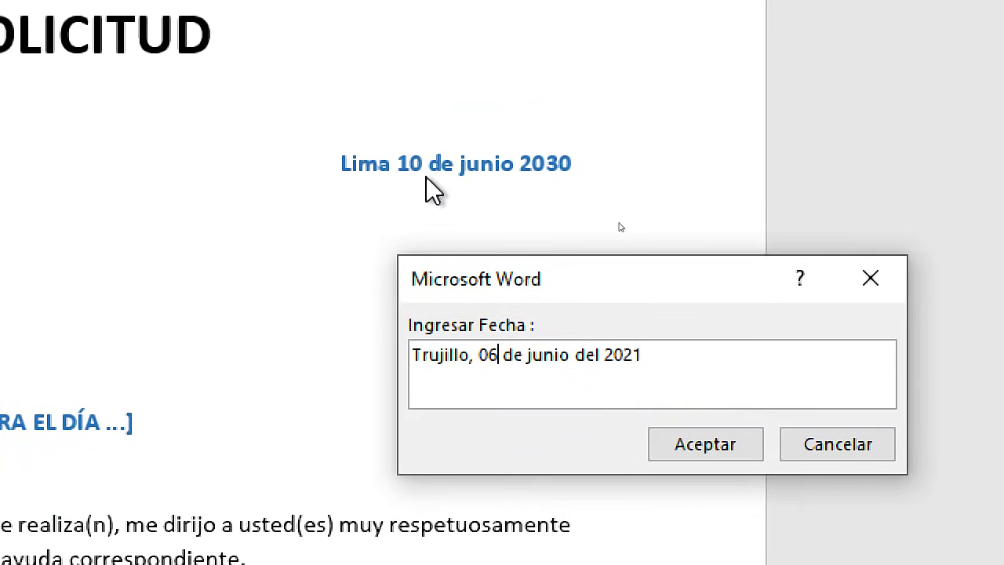
{"action": "left_click", "coordinate": [697, 443]}
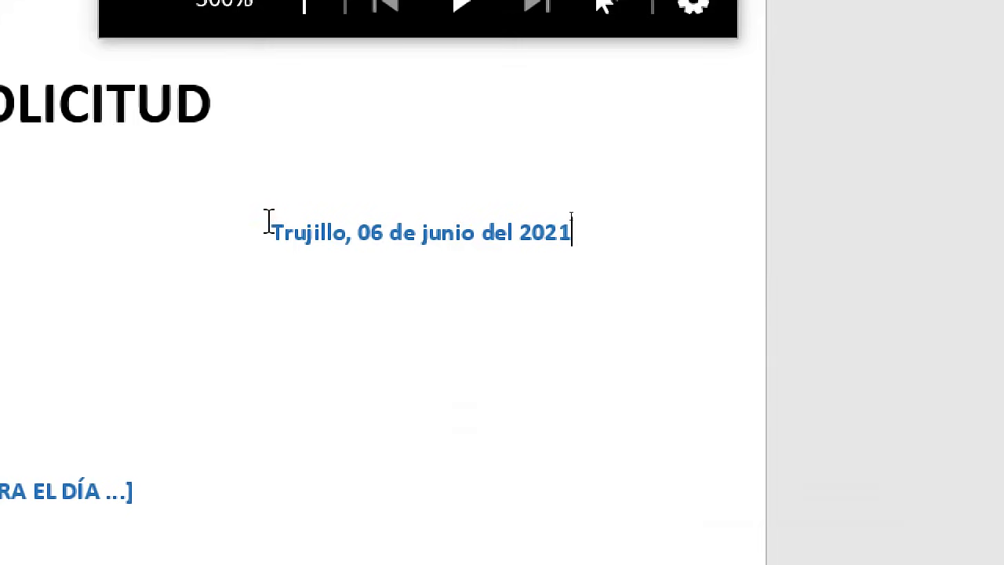
{"action": "left_click", "coordinate": [281, 233]}
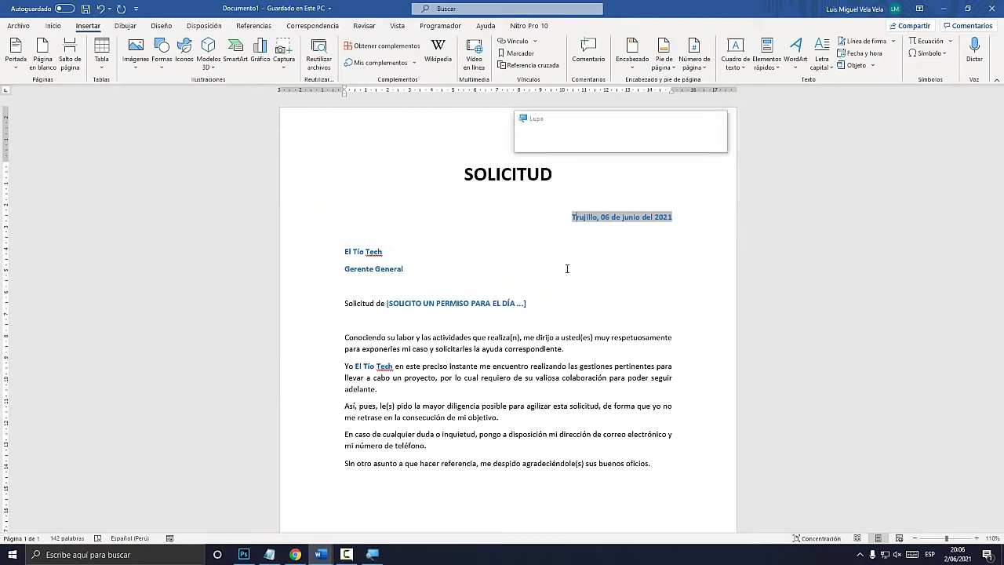
Select the words 'Fill in' in the Notepad notes
{"action": "left_click", "coordinate": [276, 553]}
{"action": "left_click", "coordinate": [139, 332]}
{"action": "left_click_drag", "start_coordinate": [226, 333], "coordinate": [61, 330]}
Select the recipient name 'El Tío Tech' in Word and open the Quick Parts list
{"action": "left_click", "coordinate": [392, 251]}
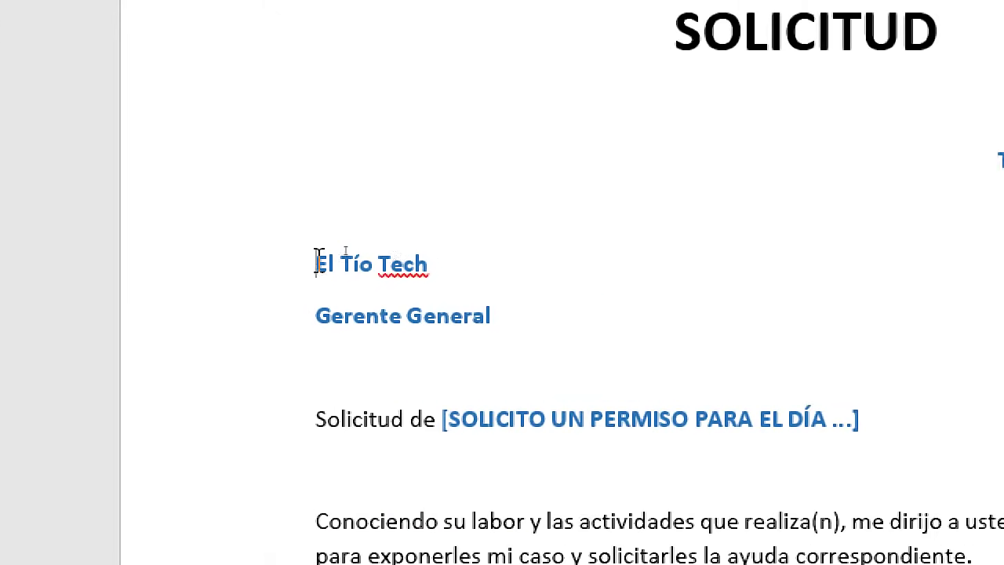
{"action": "key", "text": "ctrl+shift+Right"}
{"action": "key", "text": "ctrl+shift+Right"}
{"action": "key", "text": "ctrl+shift+Right"}
{"action": "key", "text": "ctrl+shift+Right"}
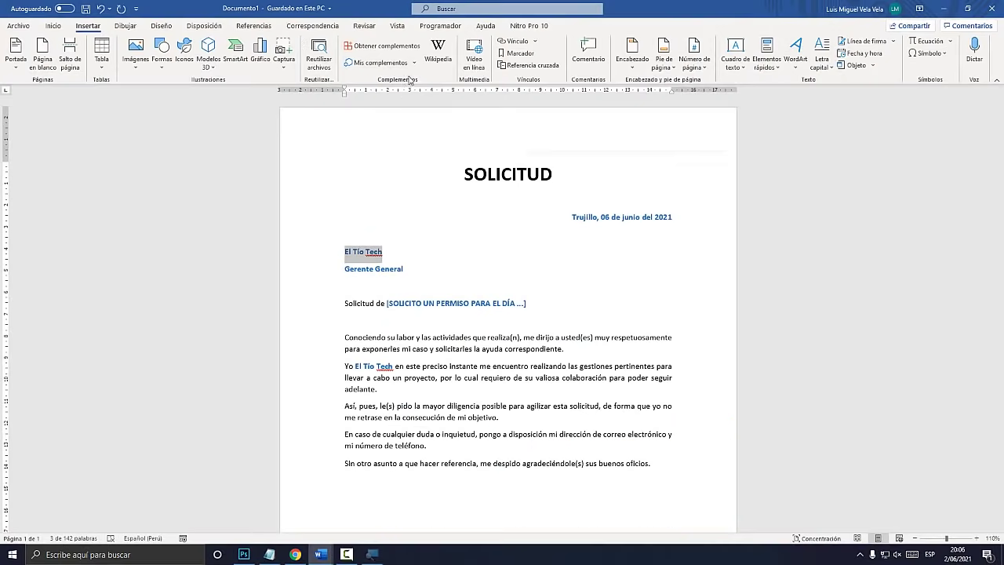
{"action": "key", "text": "super+plus"}
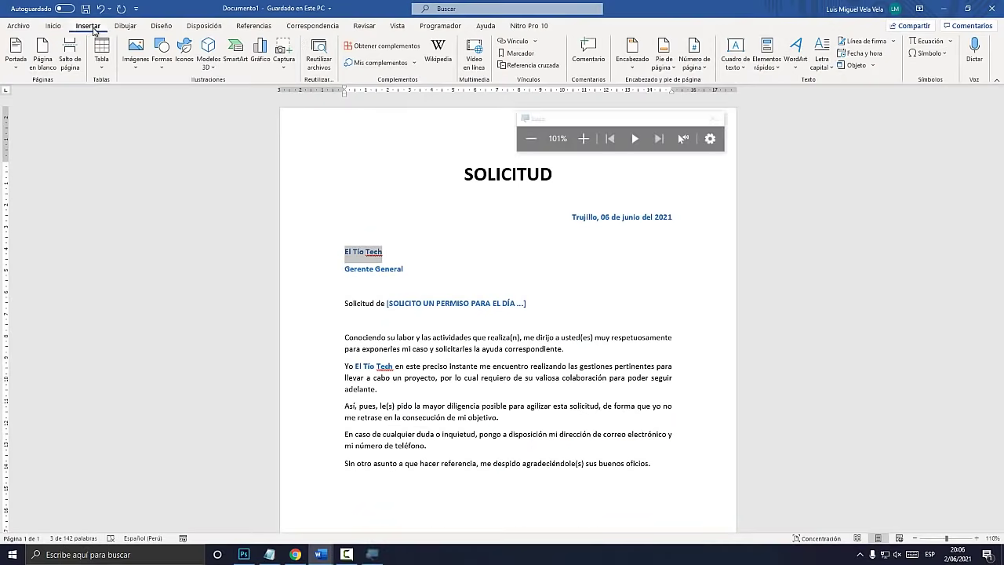
{"action": "key", "text": "super+Escape"}
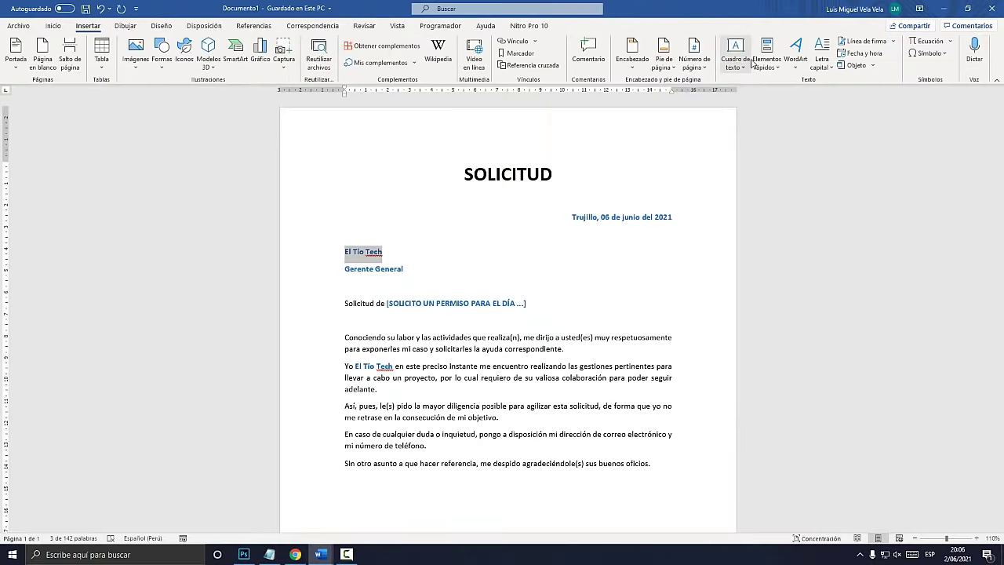
{"action": "key", "text": "super+plus"}
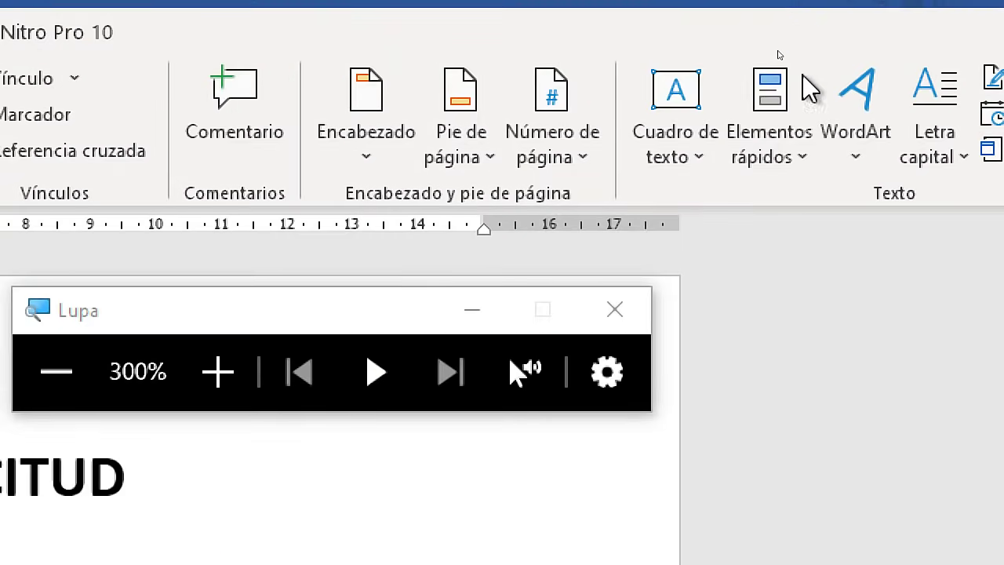
{"action": "left_click", "coordinate": [766, 61]}
Open the Field dialog and select the Fill-in field type
{"action": "left_click", "coordinate": [822, 290]}
{"action": "key", "text": "super+Escape"}
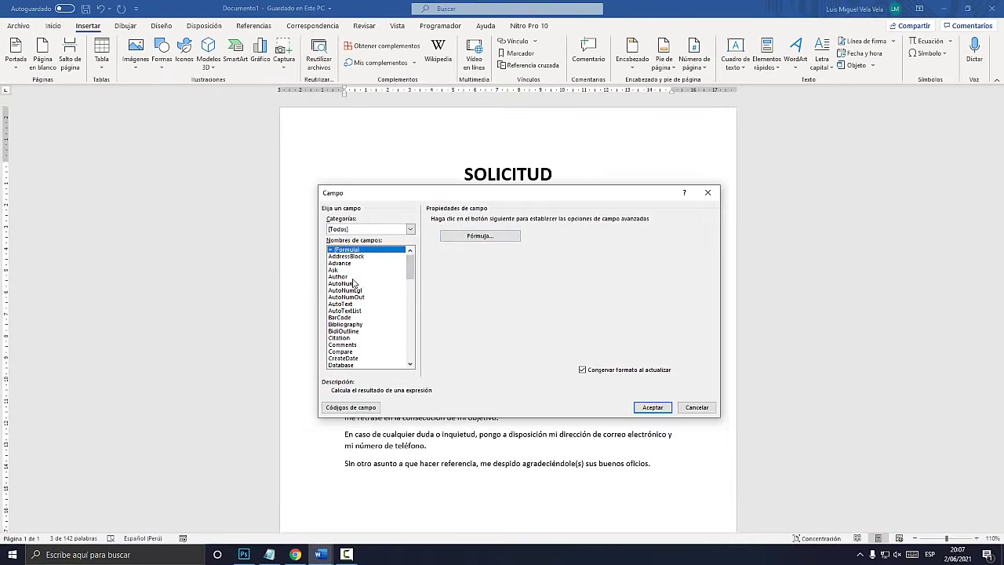
{"action": "left_click", "coordinate": [338, 283]}
{"action": "key", "text": "super+plus"}
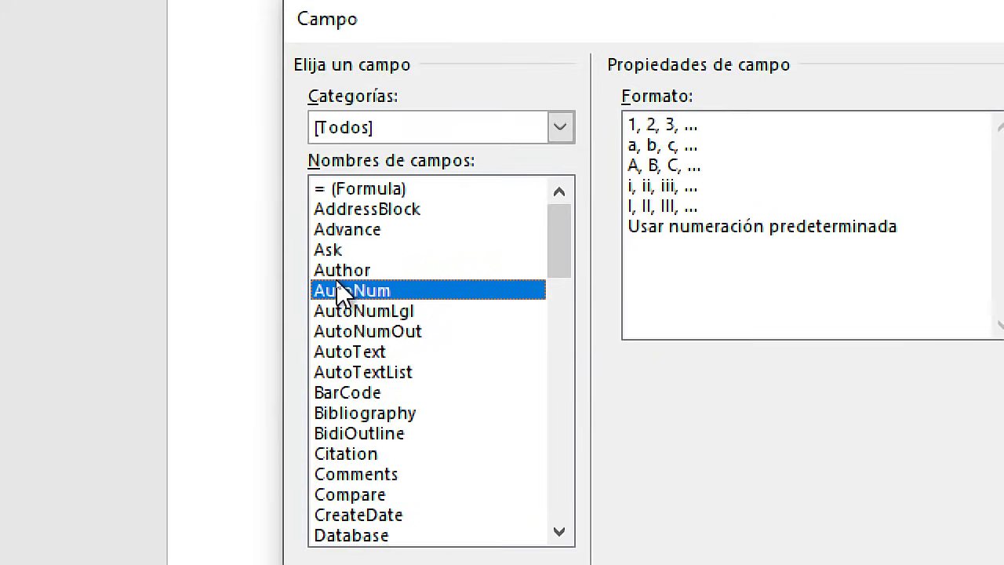
{"action": "key", "text": "Down"}
{"action": "key", "text": "Down"}
{"action": "key", "text": "Down"}
{"action": "key", "text": "Down"}
{"action": "key", "text": "Down"}
{"action": "key", "text": "Down"}
{"action": "key", "text": "Down"}
{"action": "key", "text": "Down"}
{"action": "key", "text": "Down"}
{"action": "key", "text": "Down"}
{"action": "key", "text": "Down"}
{"action": "key", "text": "Down"}
{"action": "key", "text": "Down"}
{"action": "key", "text": "Down"}
{"action": "key", "text": "Down"}
{"action": "key", "text": "Down"}
{"action": "key", "text": "Down"}
{"action": "key", "text": "Down"}
{"action": "key", "text": "Down"}
{"action": "key", "text": "Down"}
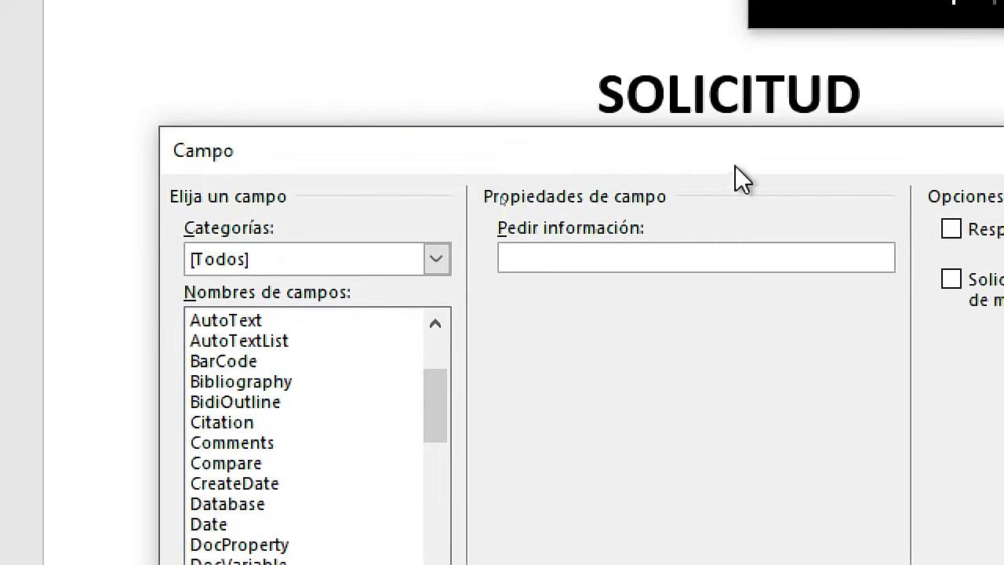
{"action": "left_click_drag", "start_coordinate": [727, 147], "coordinate": [983, 145]}
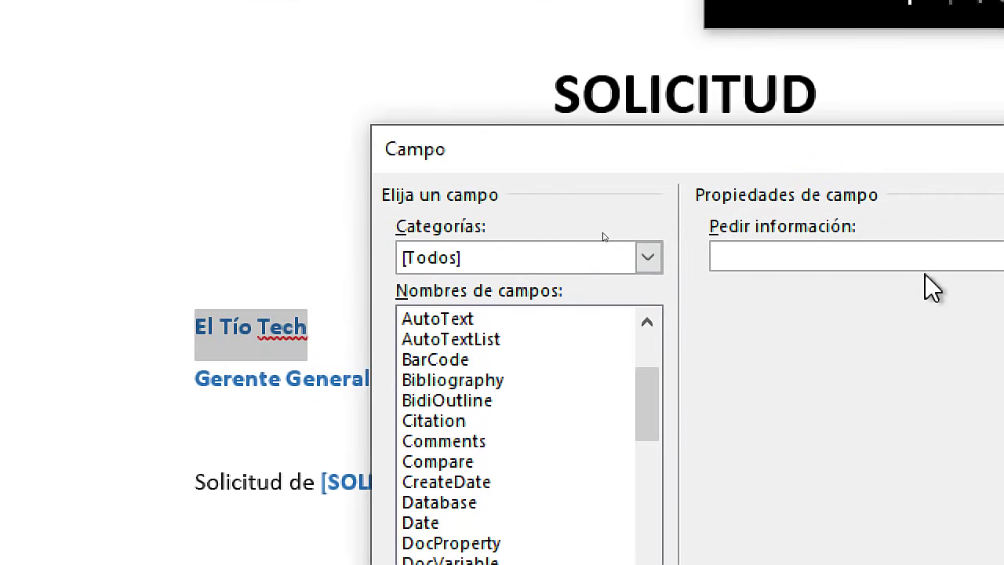
Type the prompt 'Solicitud dirigida a:' under Pedir información
{"action": "left_click", "coordinate": [836, 259]}
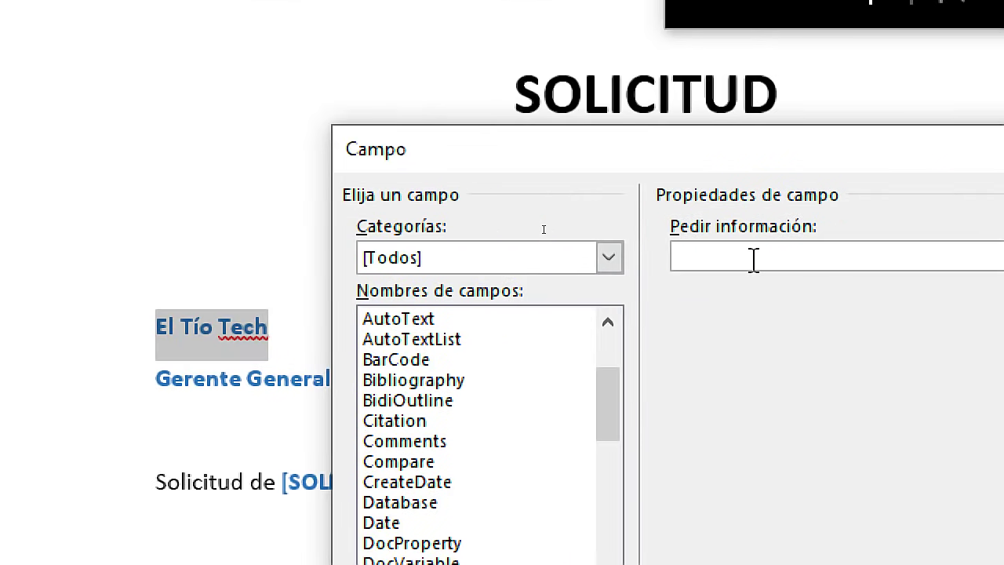
{"action": "type", "text": "SDo"}
{"action": "key", "text": "BackSpace"}
{"action": "key", "text": "BackSpace"}
{"action": "key", "text": "BackSpace"}
{"action": "type", "text": "Solicitud dirig"}
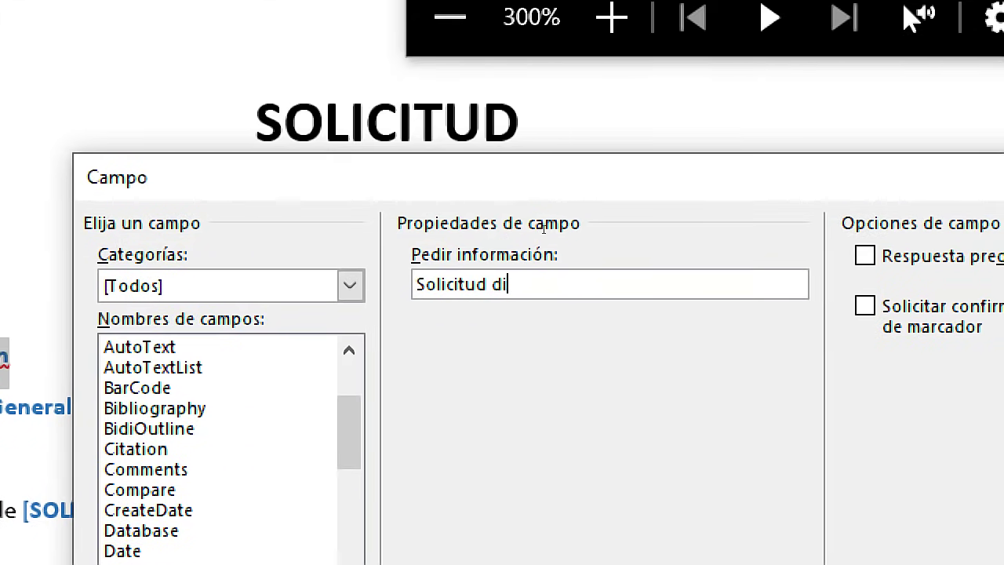
{"action": "type", "text": "ida a:"}
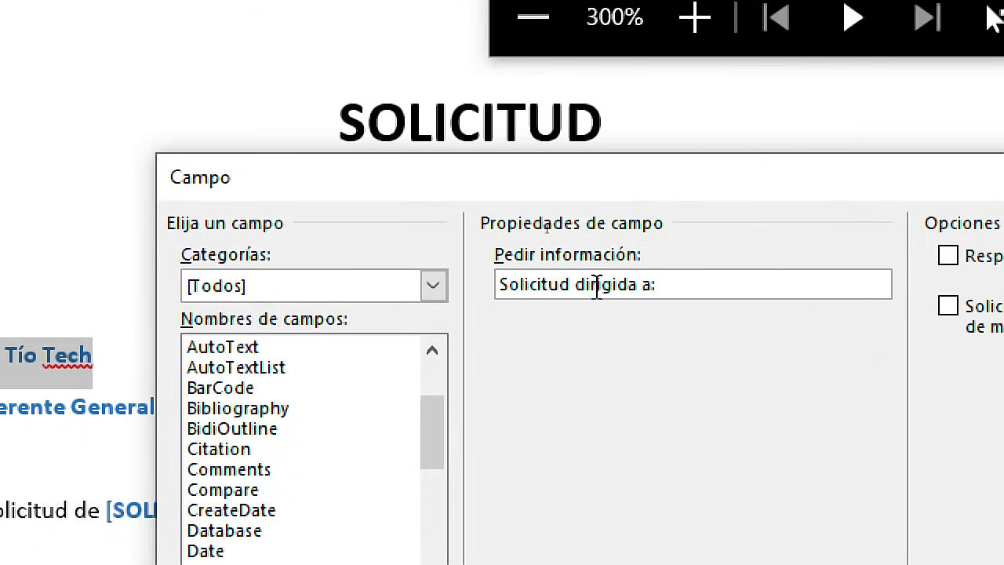
{"action": "left_click", "coordinate": [568, 284]}
{"action": "type", "text": "y"}
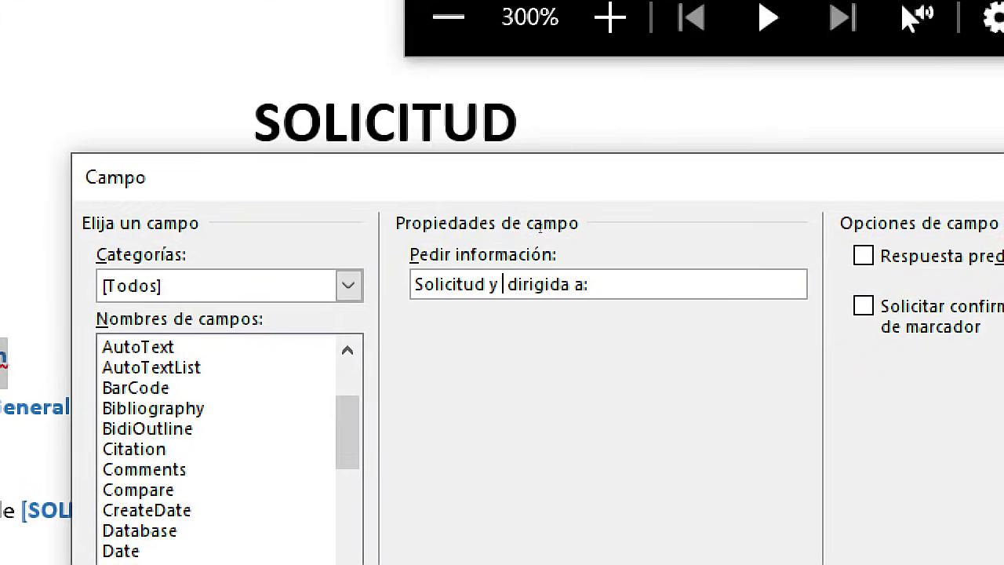
{"action": "key", "text": "shift+Right"}
{"action": "key", "text": "shift+Right"}
{"action": "key", "text": "shift+Right"}
{"action": "key", "text": "shift+Right"}
{"action": "key", "text": "shift+Right"}
{"action": "key", "text": "shift+Right"}
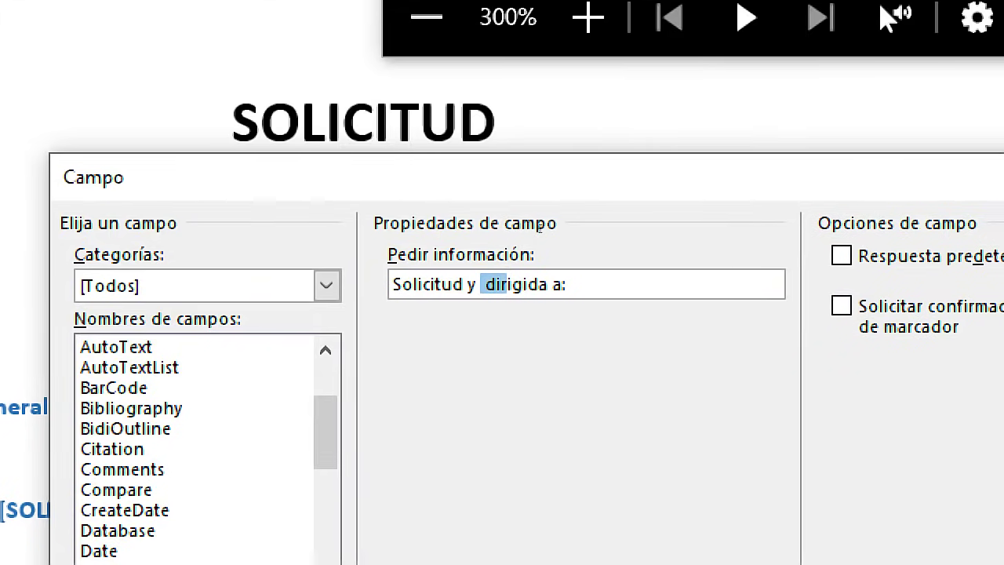
{"action": "key", "text": "Left"}
{"action": "key", "text": "Left"}
{"action": "key", "text": "BackSpace"}
{"action": "key", "text": "Right"}
{"action": "key", "text": "Right"}
{"action": "key", "text": "Right"}
{"action": "key", "text": "Right"}
{"action": "key", "text": "Right"}
{"action": "key", "text": "Right"}
{"action": "key", "text": "Right"}
{"action": "key", "text": "Right"}
{"action": "key", "text": "Right"}
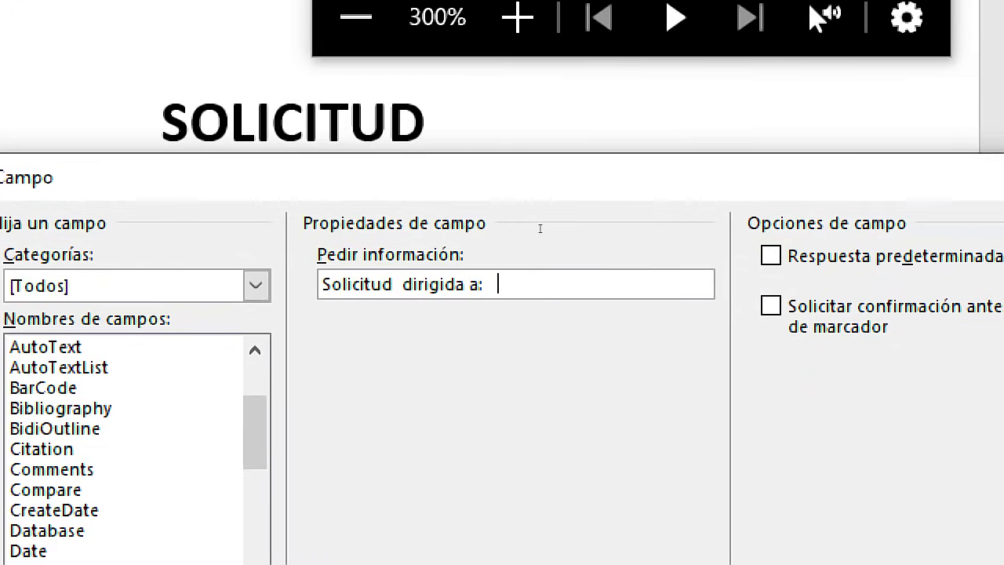
Reword the prompt to 'Solicitud y cargo dirigido a:' and insert the Fill-in field
{"action": "type", "text": "y Car"}
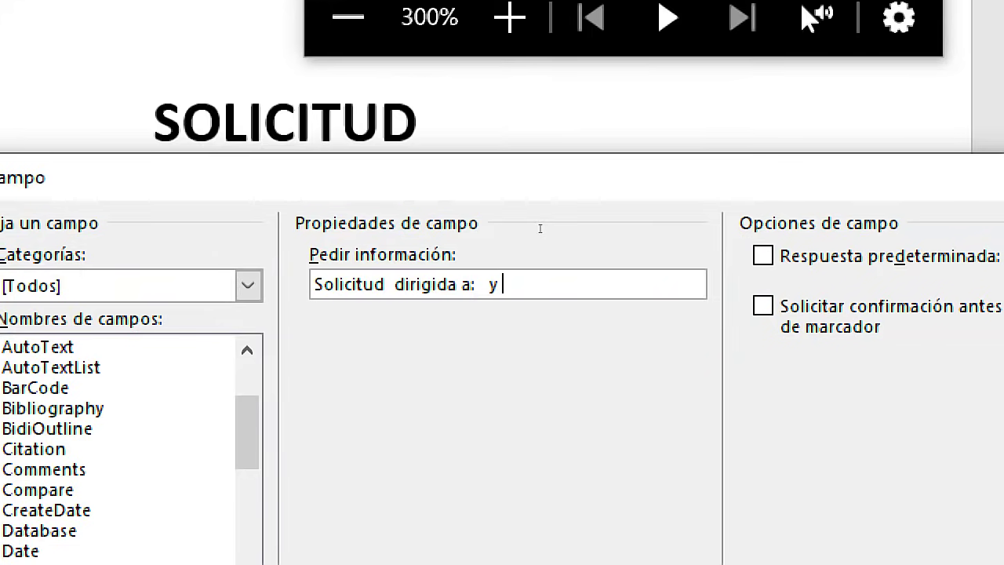
{"action": "key", "text": "BackSpace"}
{"action": "key", "text": "BackSpace"}
{"action": "key", "text": "BackSpace"}
{"action": "key", "text": "BackSpace"}
{"action": "key", "text": "BackSpace"}
{"action": "key", "text": "BackSpace"}
{"action": "key", "text": "BackSpace"}
{"action": "key", "text": "BackSpace"}
{"action": "key", "text": "BackSpace"}
{"action": "key", "text": "BackSpace"}
{"action": "key", "text": "BackSpace"}
{"action": "key", "text": "BackSpace"}
{"action": "key", "text": "BackSpace"}
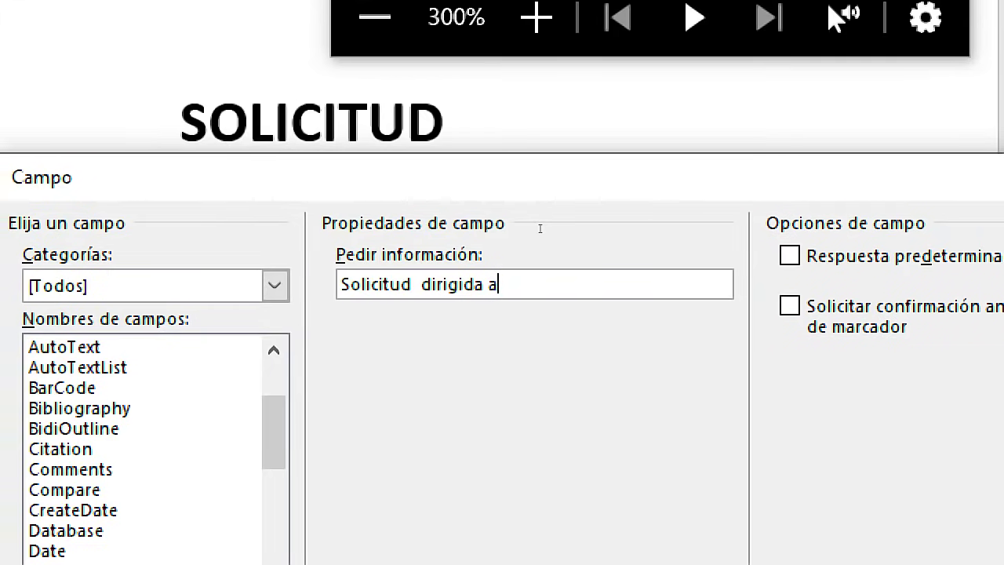
{"action": "key", "text": "BackSpace"}
{"action": "key", "text": "BackSpace"}
{"action": "key", "text": "BackSpace"}
{"action": "key", "text": "BackSpace"}
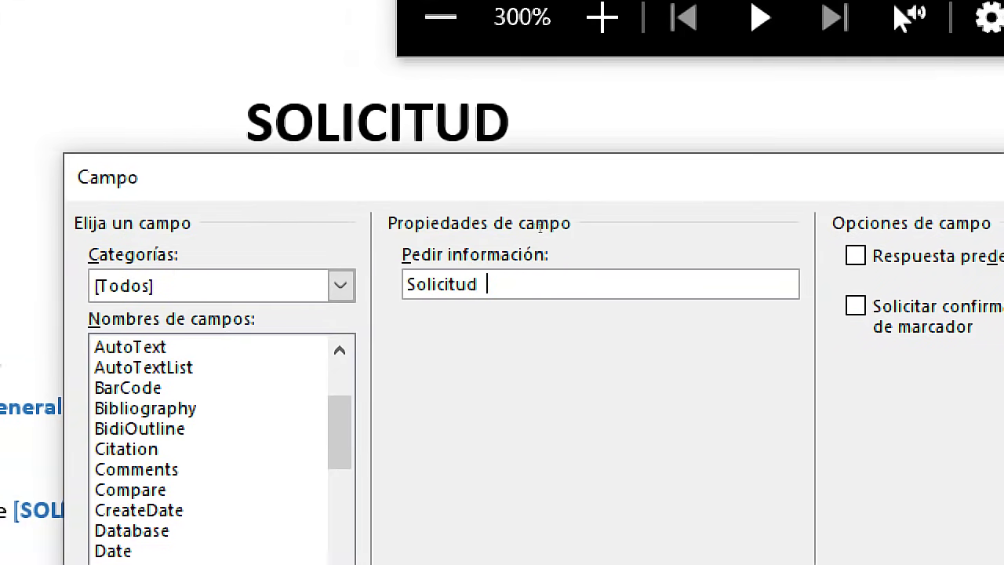
{"action": "type", "text": "y cargo dirig"}
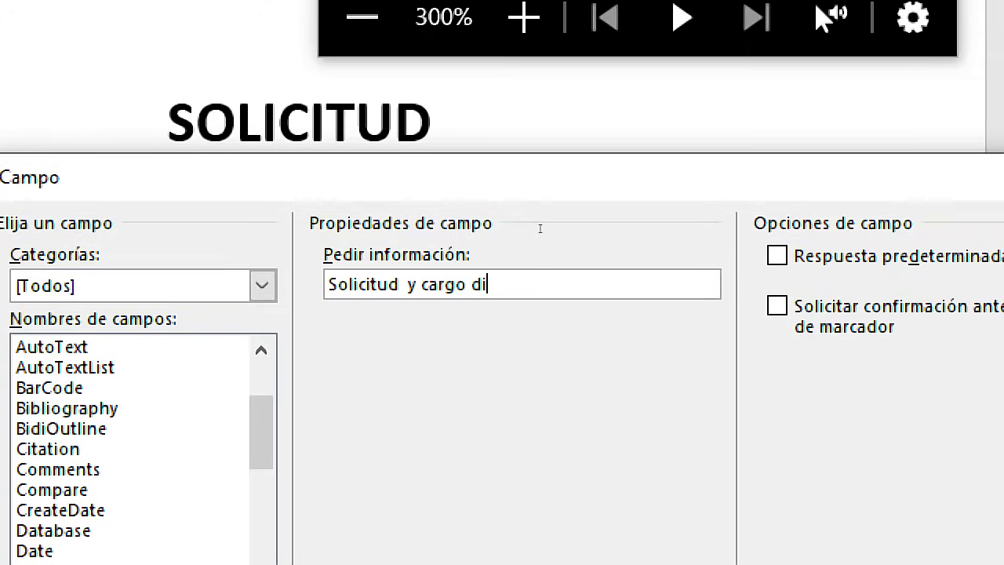
{"action": "type", "text": "ido a:"}
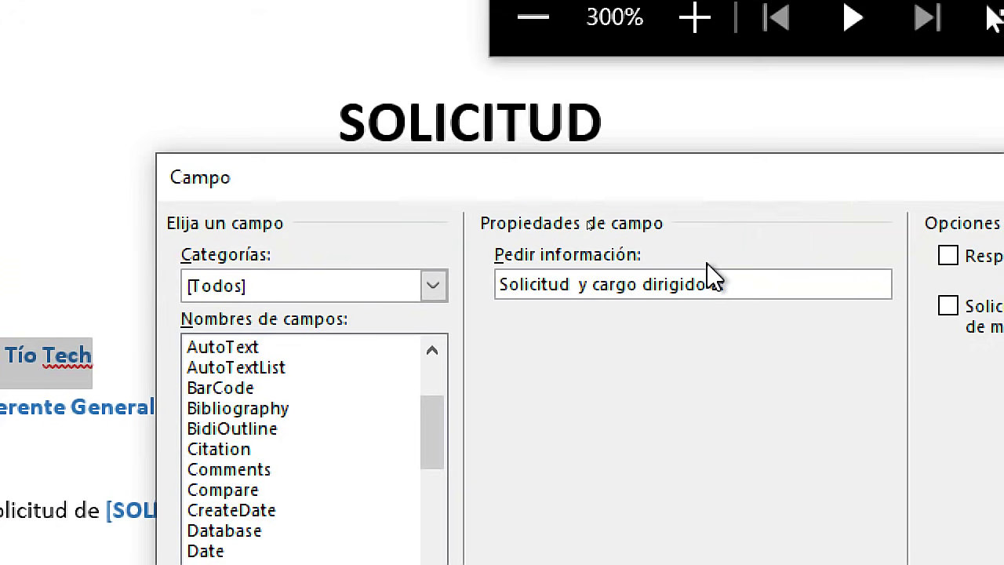
{"action": "key", "text": "super+Escape"}
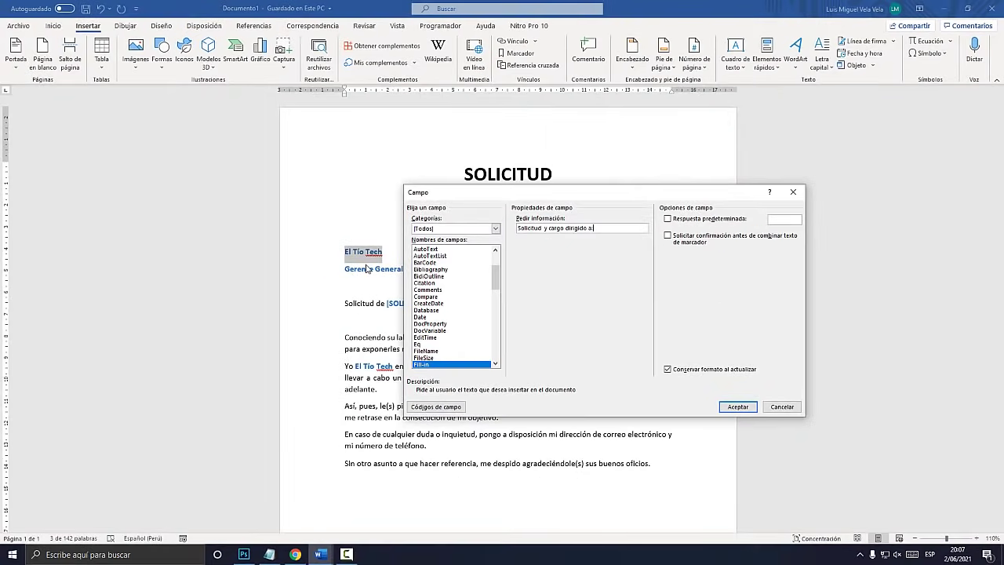
{"action": "key", "text": "super+plus"}
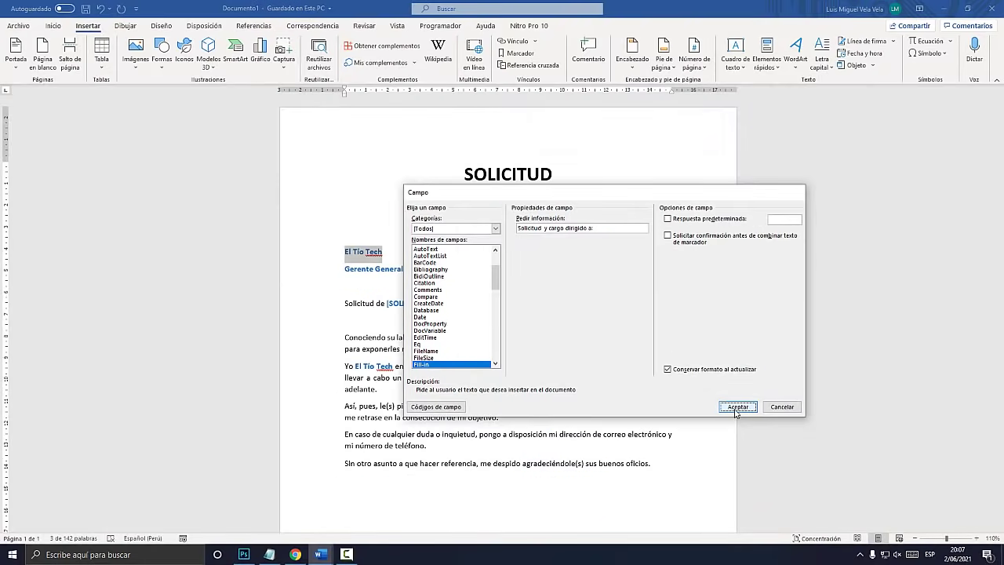
{"action": "left_click", "coordinate": [737, 407]}
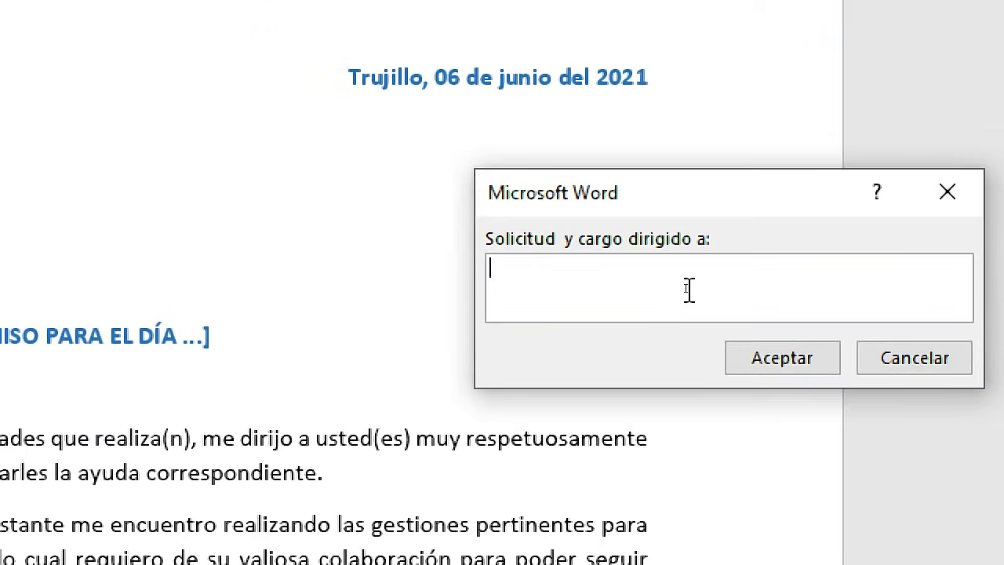
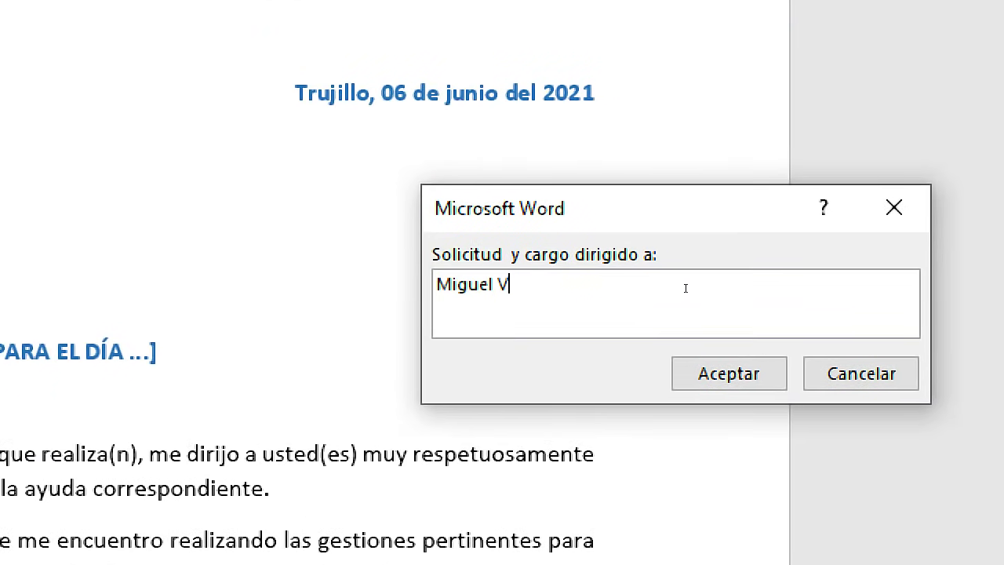
Answer the recipient prompt with the addressee's name and 'Gerente General' on a line below
{"action": "key", "text": "Return"}
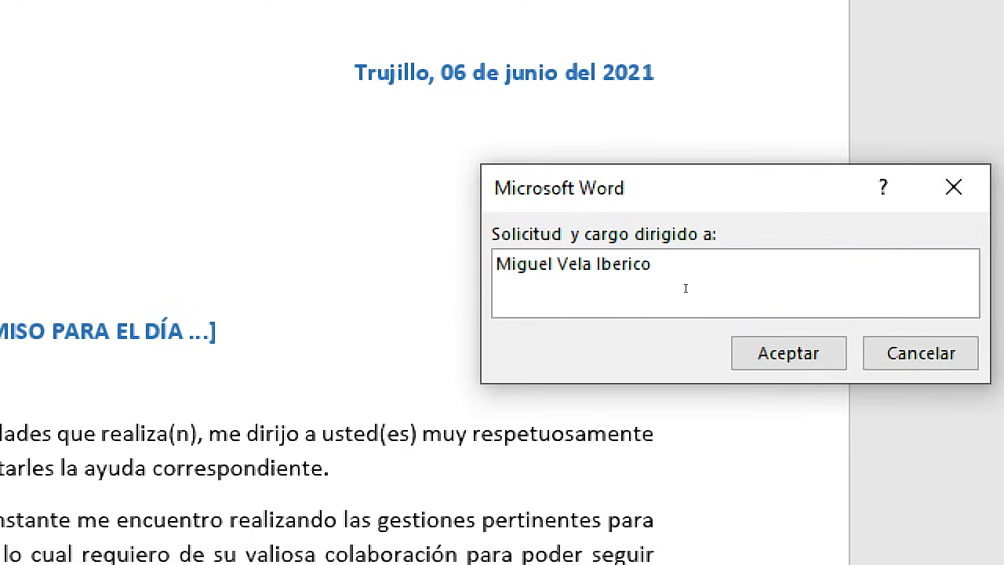
{"action": "key", "text": "Return"}
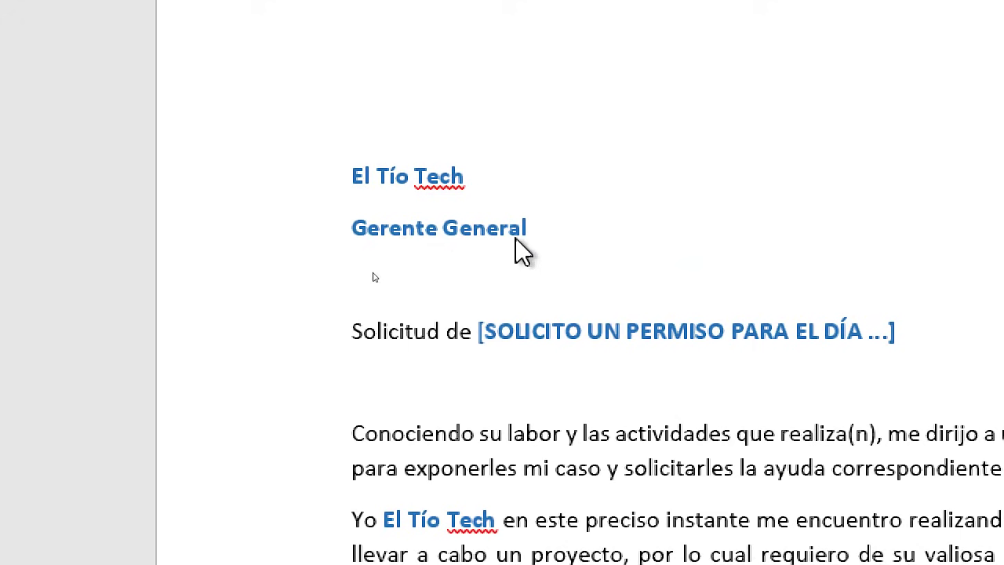
{"action": "type", "text": "Gerente Gene"}
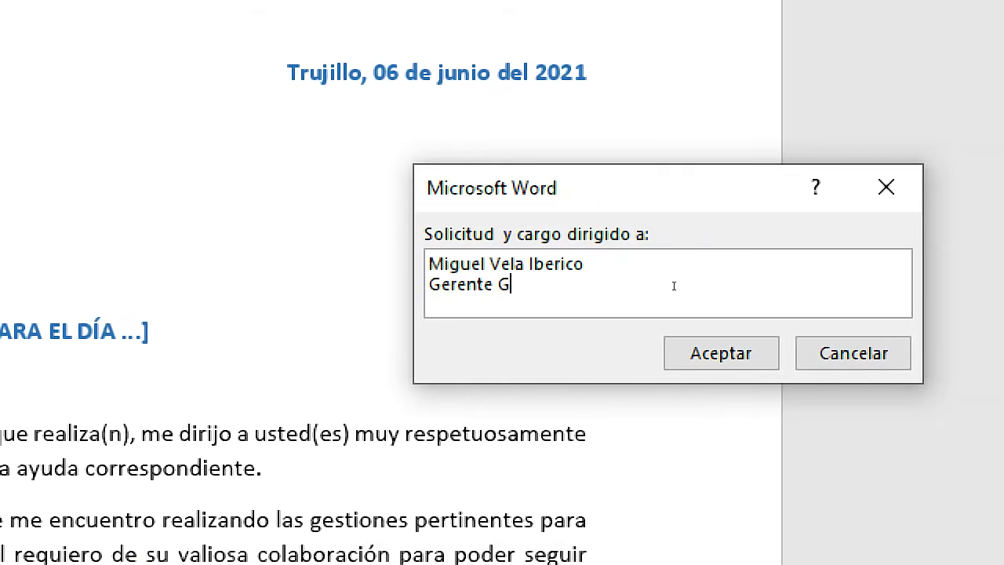
{"action": "type", "text": "ral"}
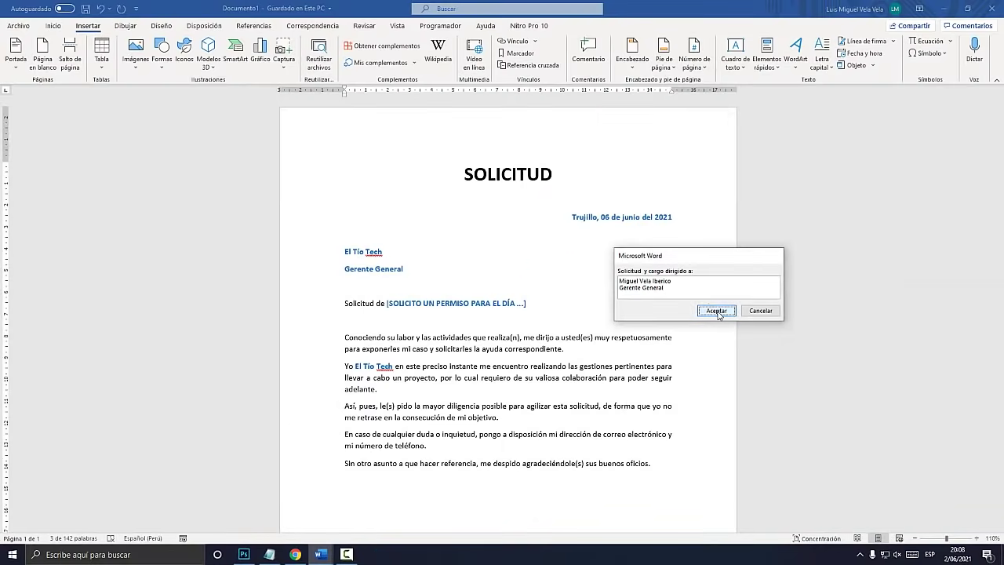
{"action": "left_click", "coordinate": [716, 311]}
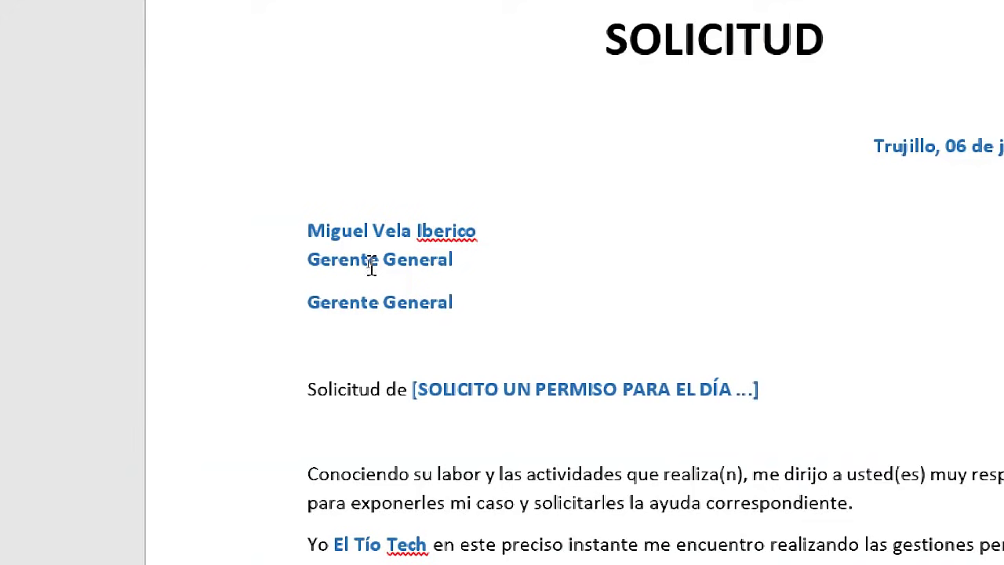
Delete the duplicate Gerente General line and select the subject placeholder
{"action": "left_click", "coordinate": [365, 251]}
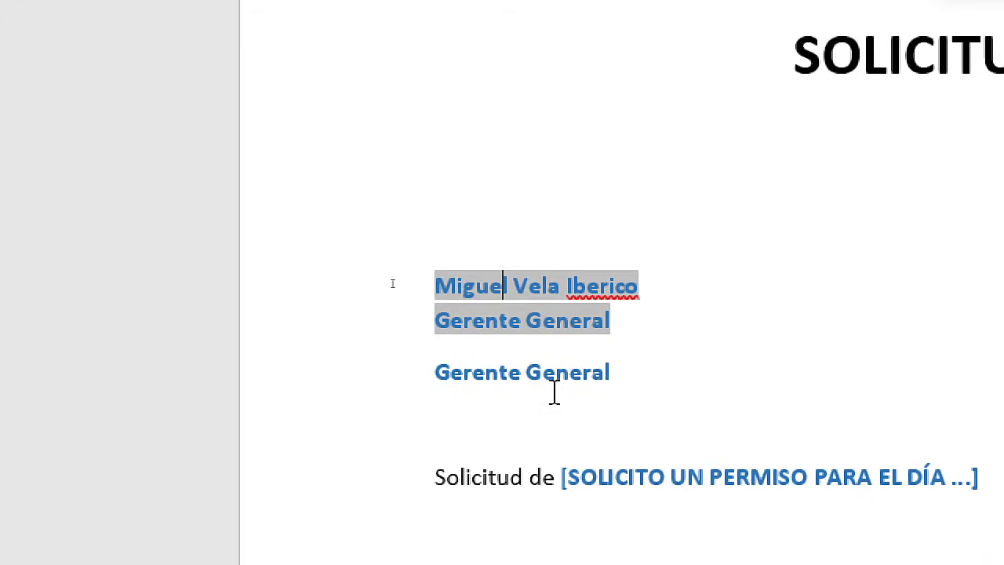
{"action": "left_click", "coordinate": [619, 373]}
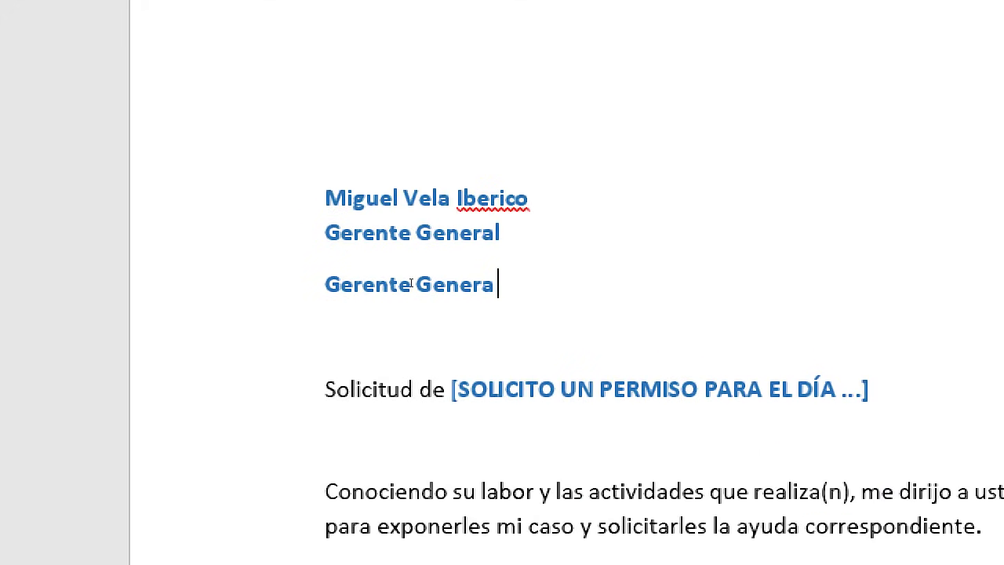
{"action": "key", "text": "BackSpace"}
{"action": "key", "text": "BackSpace"}
{"action": "key", "text": "BackSpace"}
{"action": "key", "text": "BackSpace"}
{"action": "key", "text": "BackSpace"}
{"action": "key", "text": "BackSpace"}
{"action": "key", "text": "BackSpace"}
{"action": "key", "text": "BackSpace"}
{"action": "key", "text": "BackSpace"}
{"action": "key", "text": "BackSpace"}
{"action": "key", "text": "BackSpace"}
{"action": "key", "text": "BackSpace"}
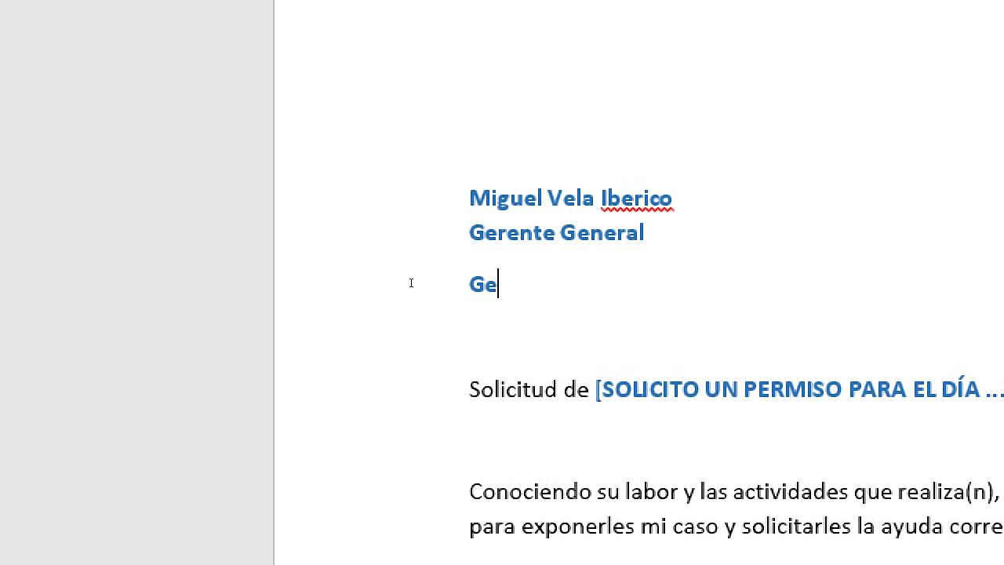
{"action": "key", "text": "BackSpace"}
{"action": "key", "text": "BackSpace"}
{"action": "key", "text": "BackSpace"}
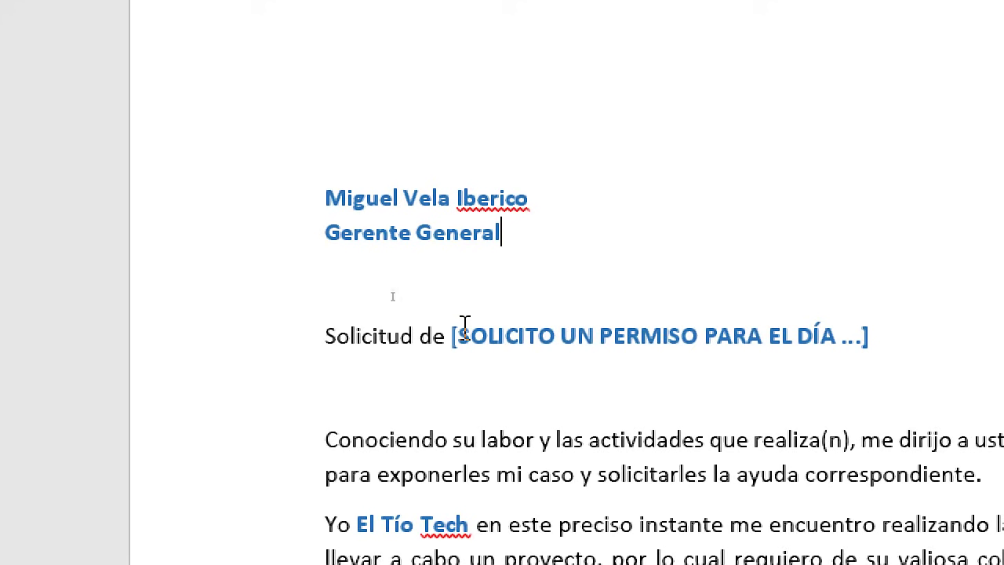
{"action": "key", "text": "shift+Right"}
{"action": "key", "text": "shift+Right"}
{"action": "key", "text": "shift+Right"}
{"action": "key", "text": "shift+Right"}
{"action": "key", "text": "shift+Right"}
{"action": "key", "text": "shift+Right"}
{"action": "key", "text": "shift+Right"}
{"action": "key", "text": "shift+Right"}
{"action": "key", "text": "shift+Right"}
{"action": "key", "text": "shift+Right"}
{"action": "key", "text": "shift+Right"}
{"action": "key", "text": "shift+Right"}
{"action": "key", "text": "shift+Right"}
{"action": "key", "text": "shift+Right"}
{"action": "key", "text": "shift+Right"}
{"action": "key", "text": "shift+Right"}
{"action": "key", "text": "shift+Right"}
{"action": "key", "text": "shift+Right"}
{"action": "key", "text": "shift+Right"}
{"action": "key", "text": "shift+Right"}
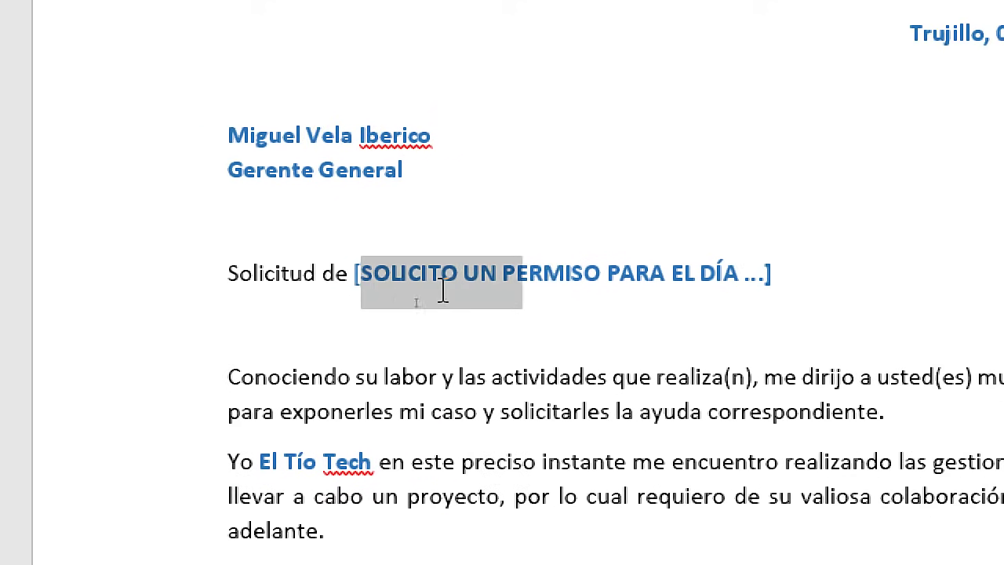
{"action": "key", "text": "shift+Right"}
{"action": "key", "text": "shift+Right"}
{"action": "key", "text": "shift+Right"}
{"action": "key", "text": "shift+Right"}
{"action": "key", "text": "shift+Right"}
{"action": "key", "text": "shift+Right"}
{"action": "key", "text": "shift+Right"}
{"action": "key", "text": "shift+Right"}
{"action": "key", "text": "shift+Right"}
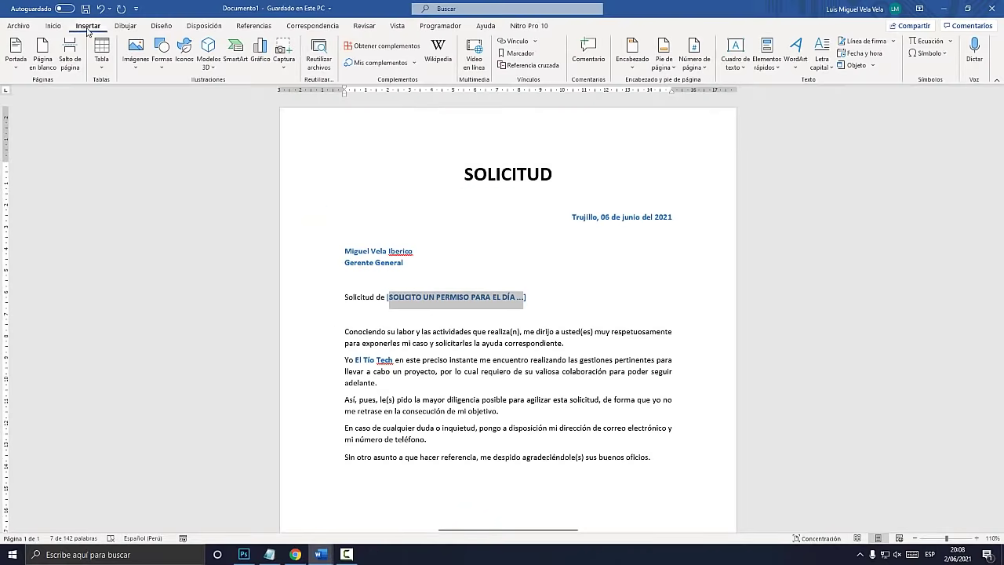
{"action": "key", "text": "super+plus"}
{"action": "key", "text": "super+plus"}
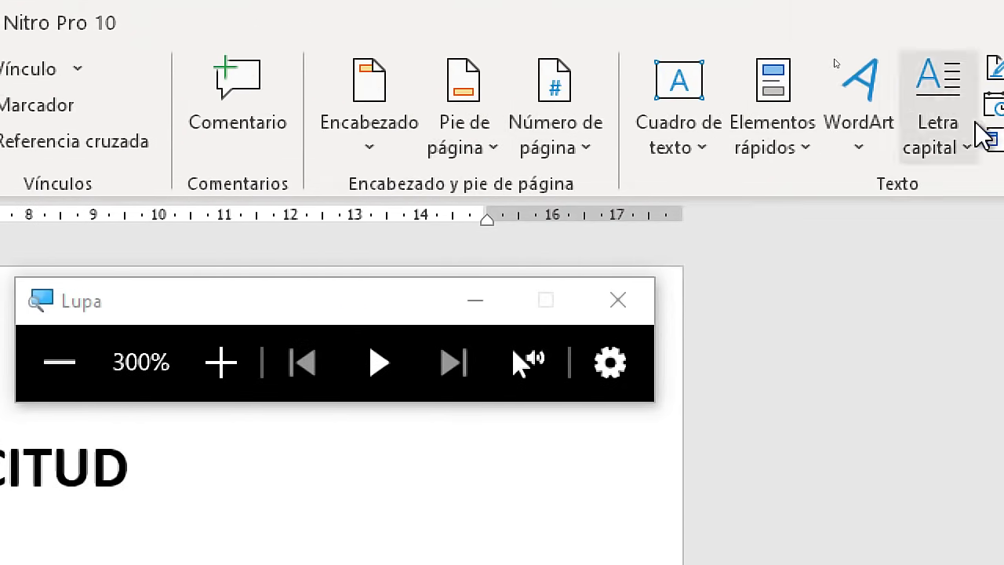
Open the Field dialog from Quick Parts and select the Fill-in field type
{"action": "left_click", "coordinate": [776, 147]}
{"action": "left_click", "coordinate": [822, 279]}
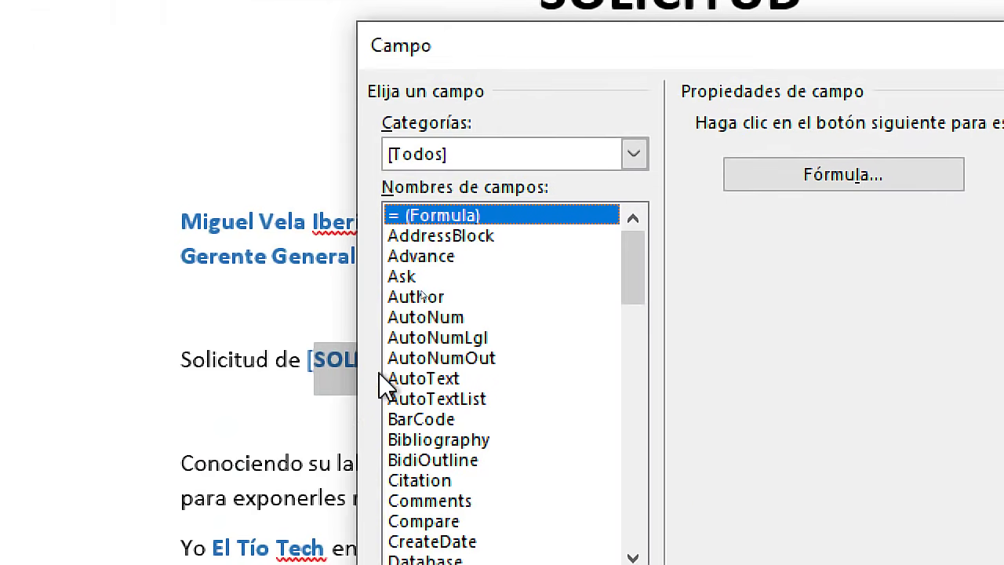
{"action": "left_click", "coordinate": [416, 258]}
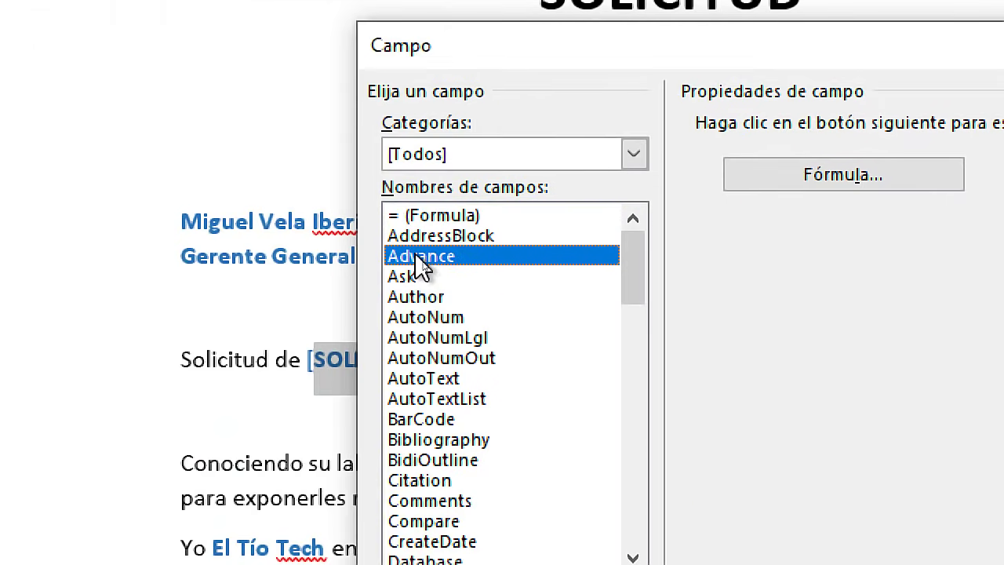
{"action": "key", "text": "f"}
{"action": "key", "text": "Down"}
{"action": "scroll", "coordinate": [497, 403], "scroll_direction": "down", "scroll_amount": 1}
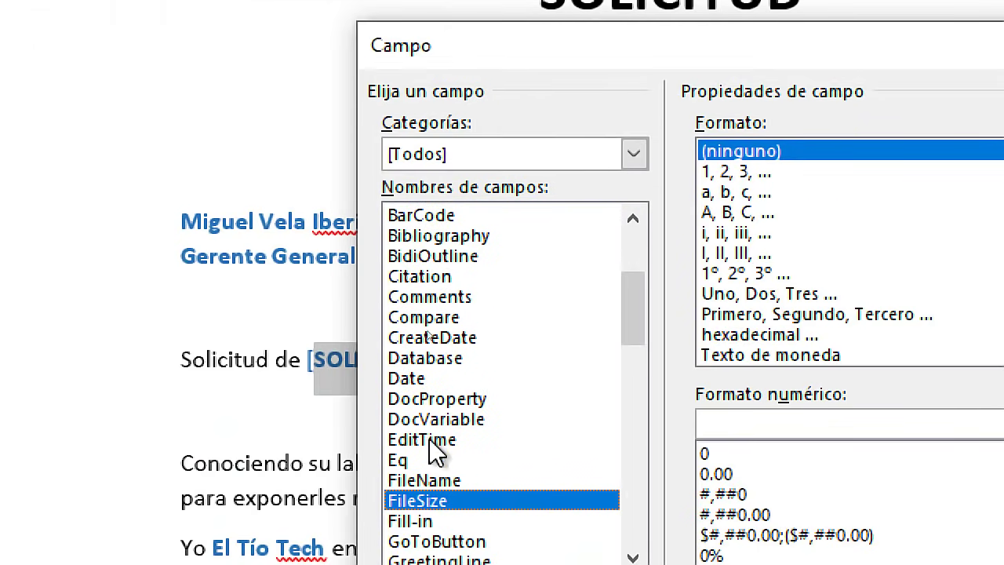
{"action": "left_click", "coordinate": [430, 519]}
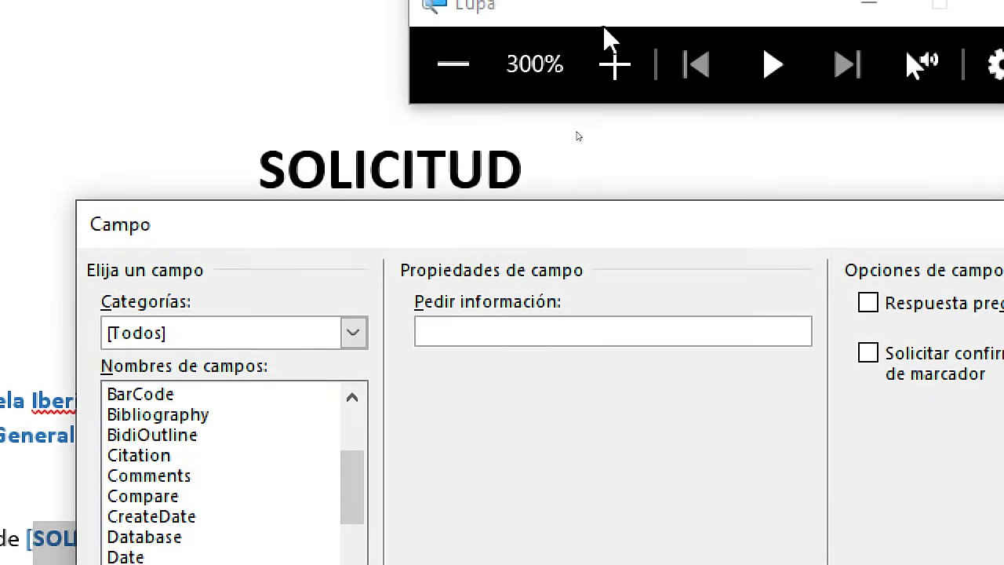
Enter the prompt 'Escribir el asunto :' and insert the Fill-in field
{"action": "left_click", "coordinate": [473, 339]}
{"action": "type", "text": "Asunto"}
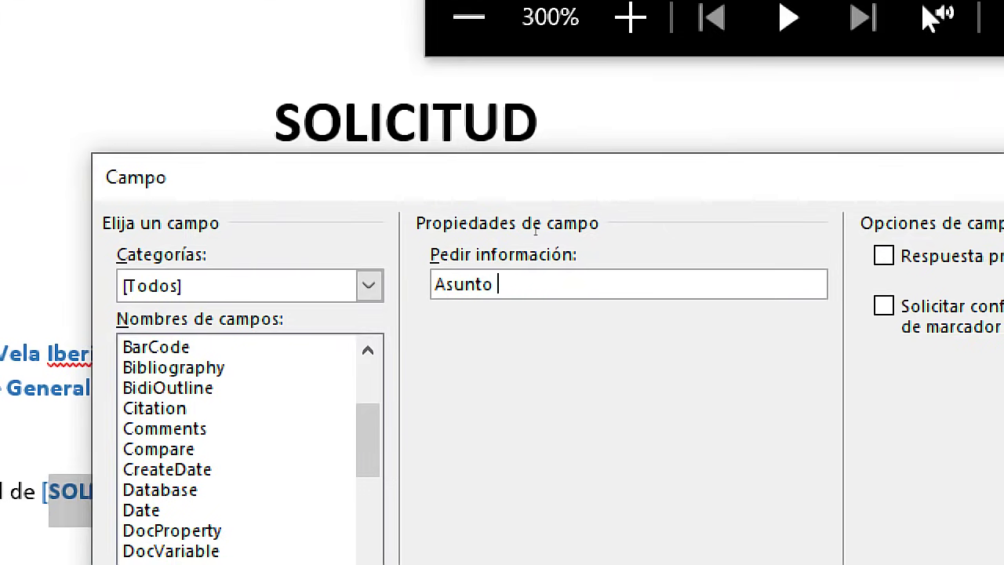
{"action": "key", "text": "Home"}
{"action": "type", "text": "Escribir el"}
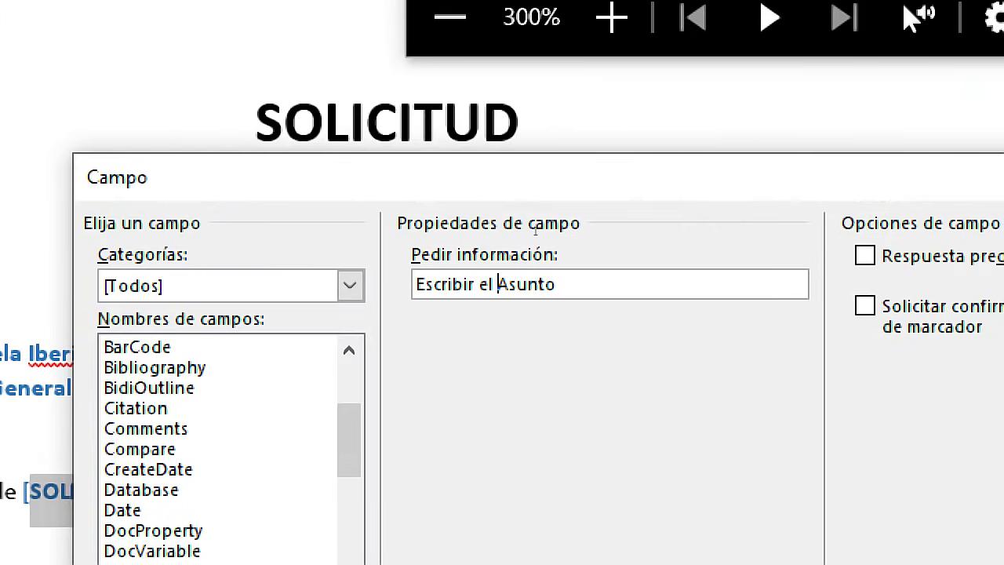
{"action": "key", "text": "Delete"}
{"action": "type", "text": "a"}
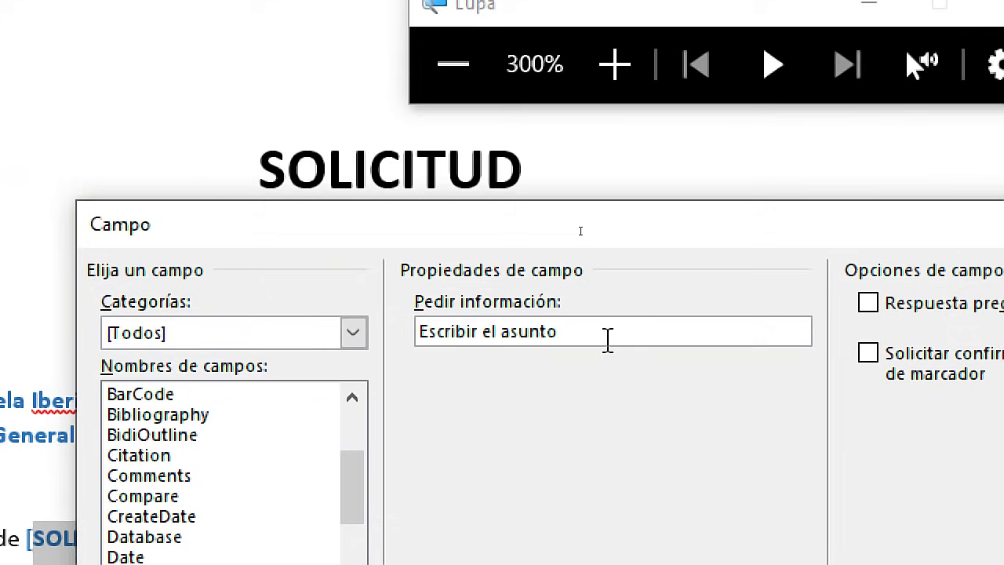
{"action": "type", "text": " :"}
{"action": "key", "text": "super+Escape"}
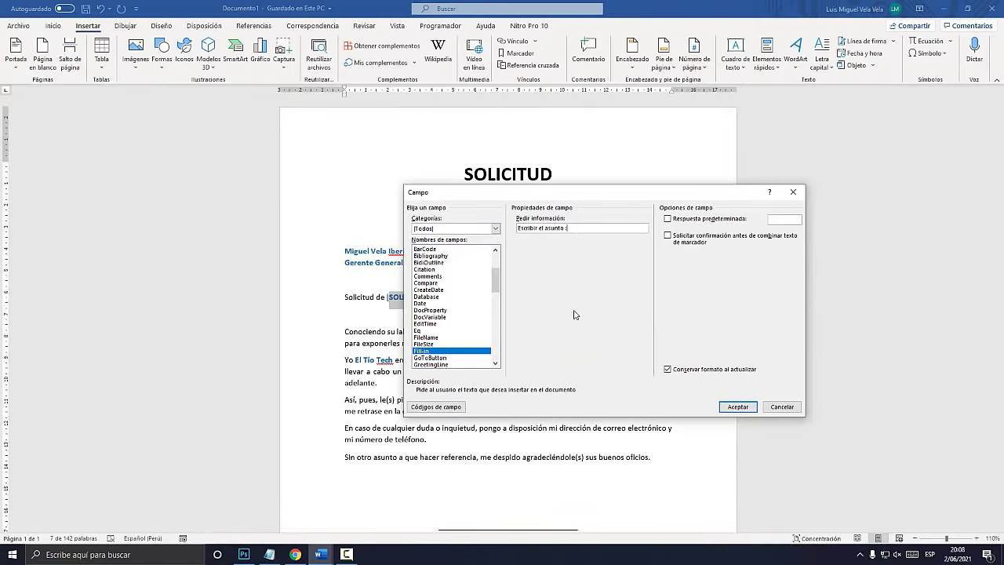
{"action": "left_click", "coordinate": [723, 407]}
{"action": "left_click_drag", "start_coordinate": [668, 259], "coordinate": [490, 181]}
Answer the subject prompt with 'SOLICITO VACACIONES PARA LAS FECHAS ........' and confirm it is a field
{"action": "key", "text": "super+plus"}
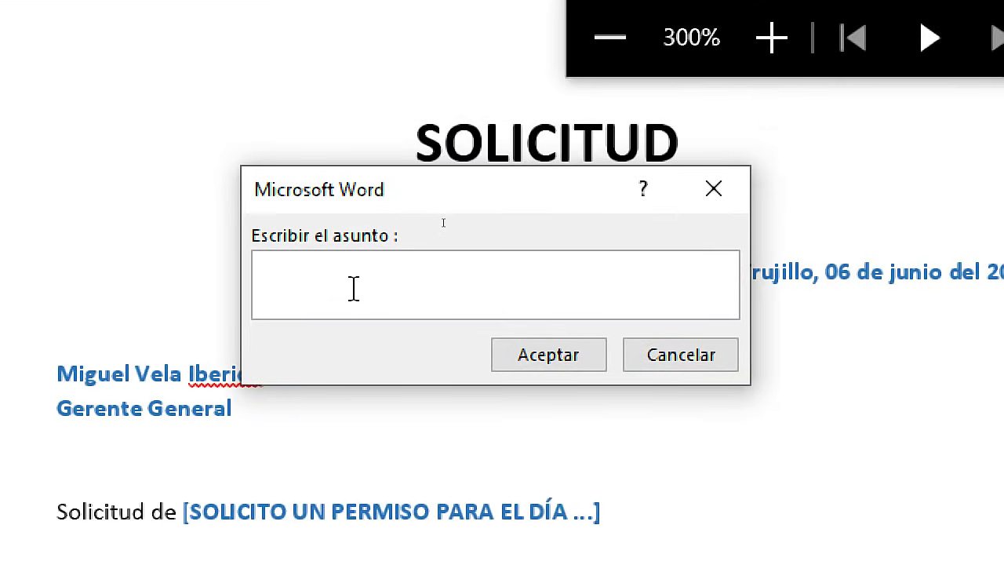
{"action": "type", "text": "SOLICITO "}
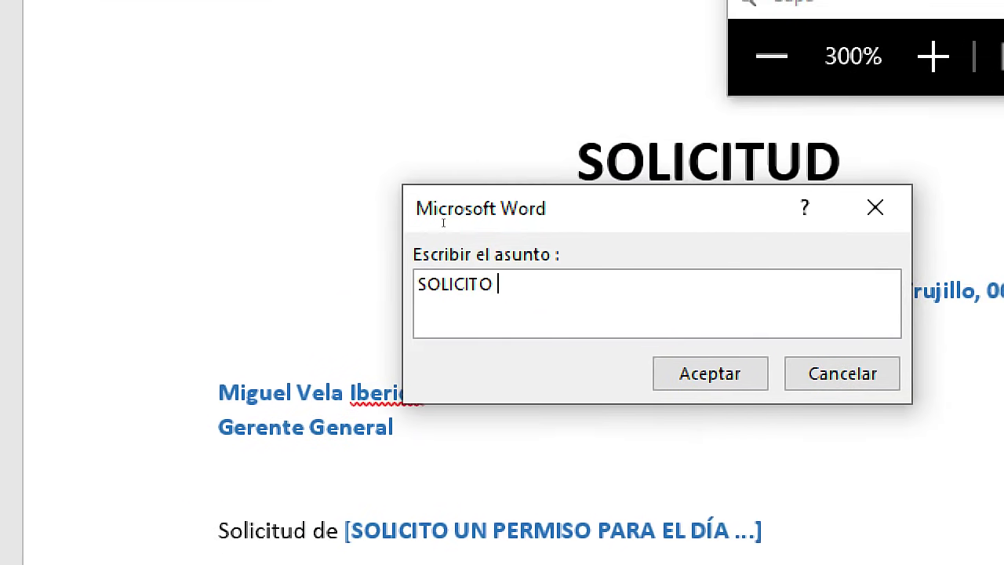
{"action": "type", "text": "VACACIONES PARA LAS FE"}
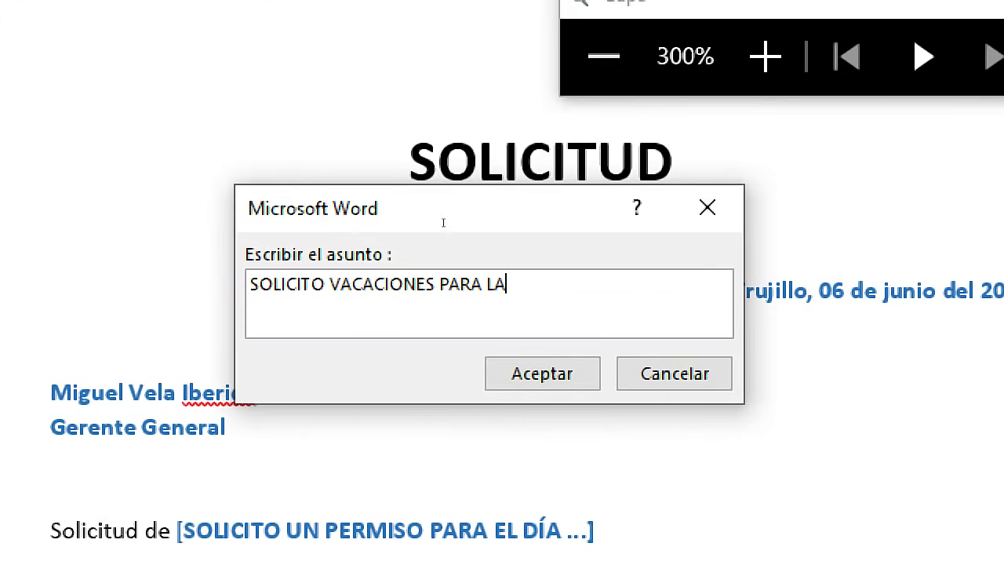
{"action": "type", "text": "CHAS ........"}
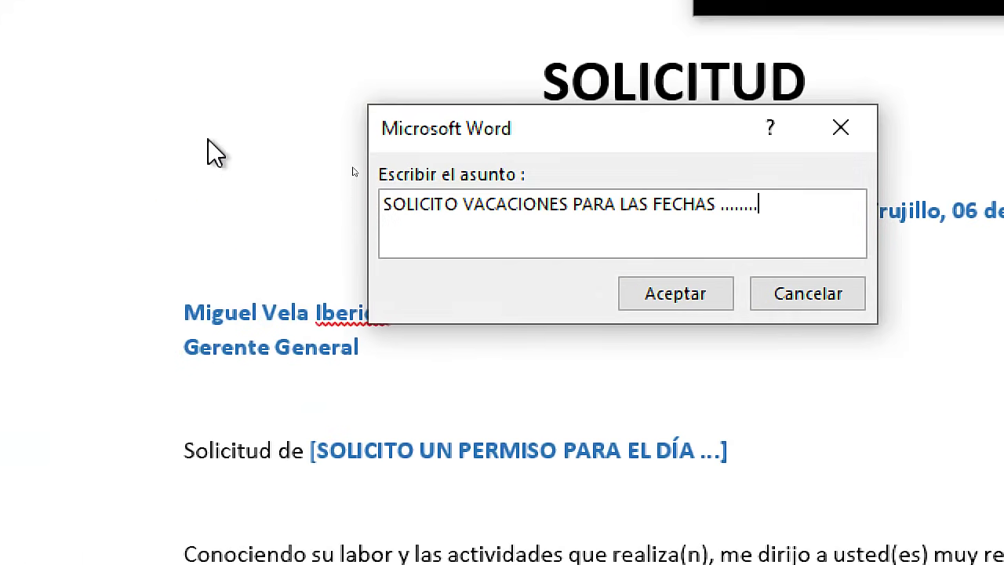
{"action": "left_click", "coordinate": [683, 302]}
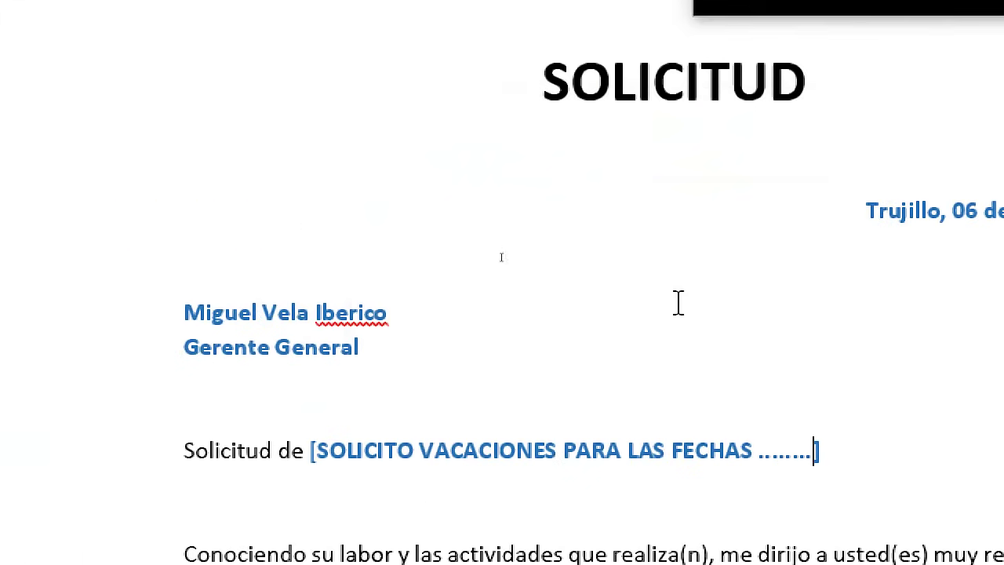
{"action": "left_click", "coordinate": [339, 351]}
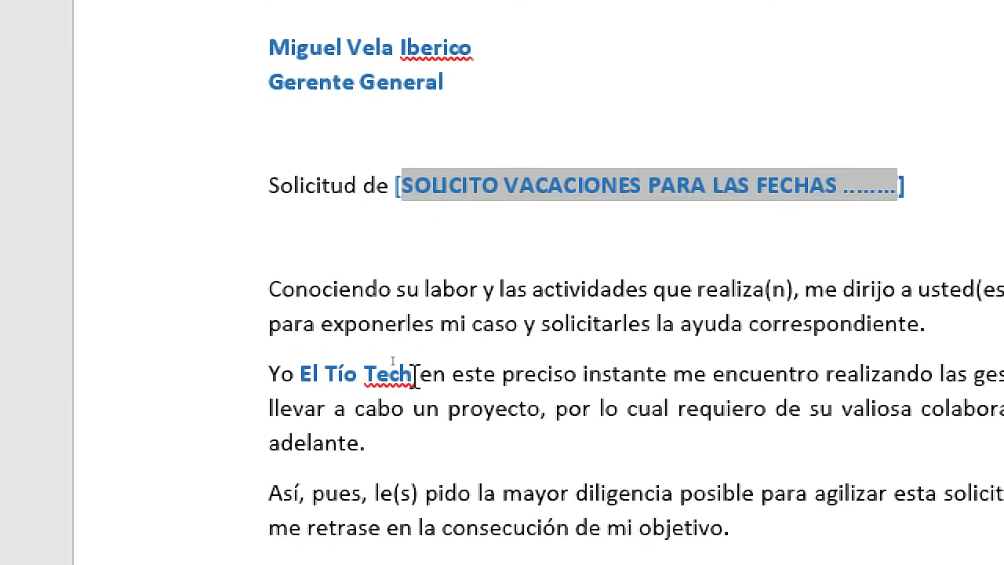
Select the signature block lines below Atentamente, leaving Atentamente unselected
{"action": "left_click_drag", "start_coordinate": [393, 359], "coordinate": [356, 360]}
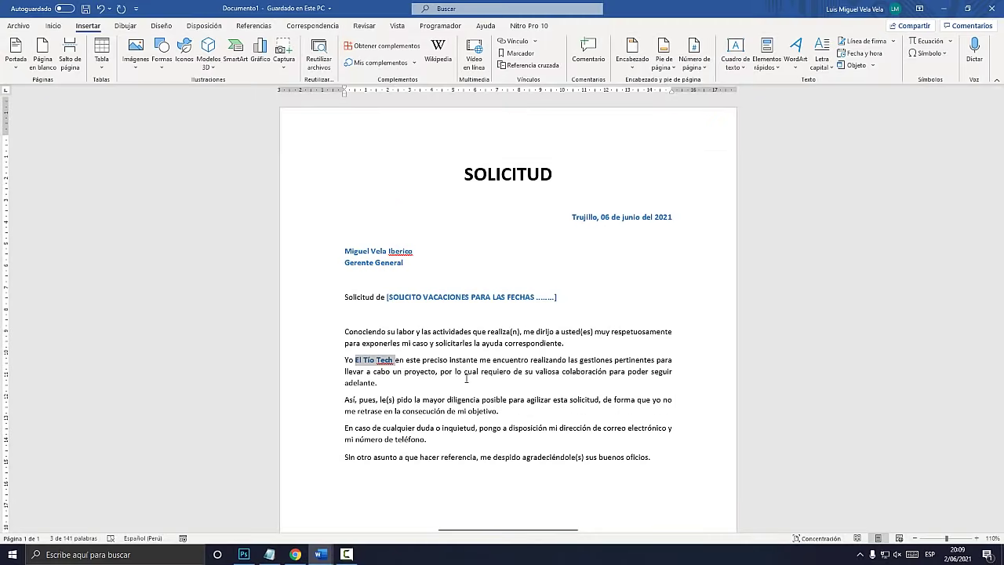
{"action": "scroll", "coordinate": [465, 379], "scroll_direction": "down", "scroll_amount": 5}
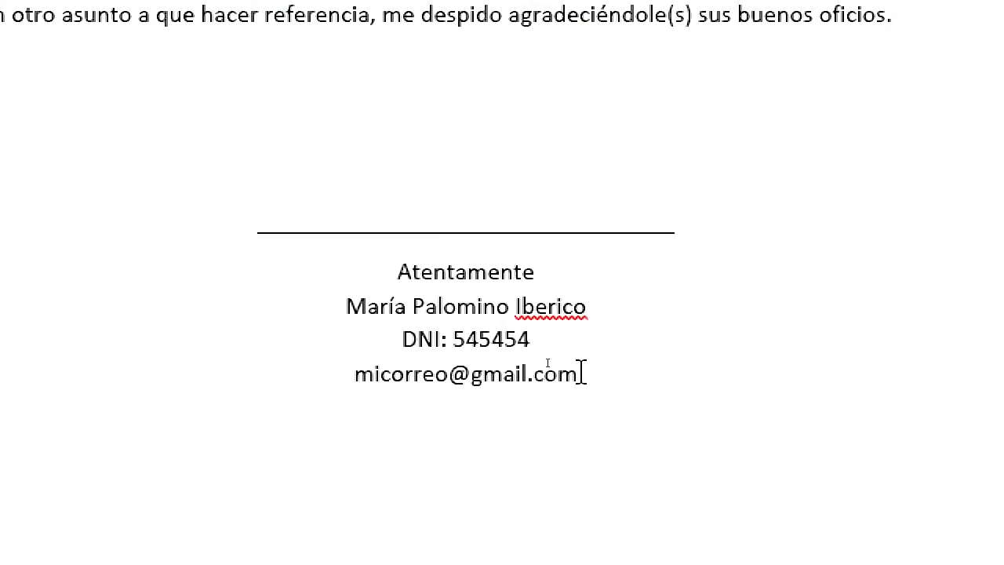
{"action": "left_click_drag", "start_coordinate": [546, 363], "coordinate": [478, 333]}
{"action": "left_click_drag", "start_coordinate": [376, 284], "coordinate": [358, 307]}
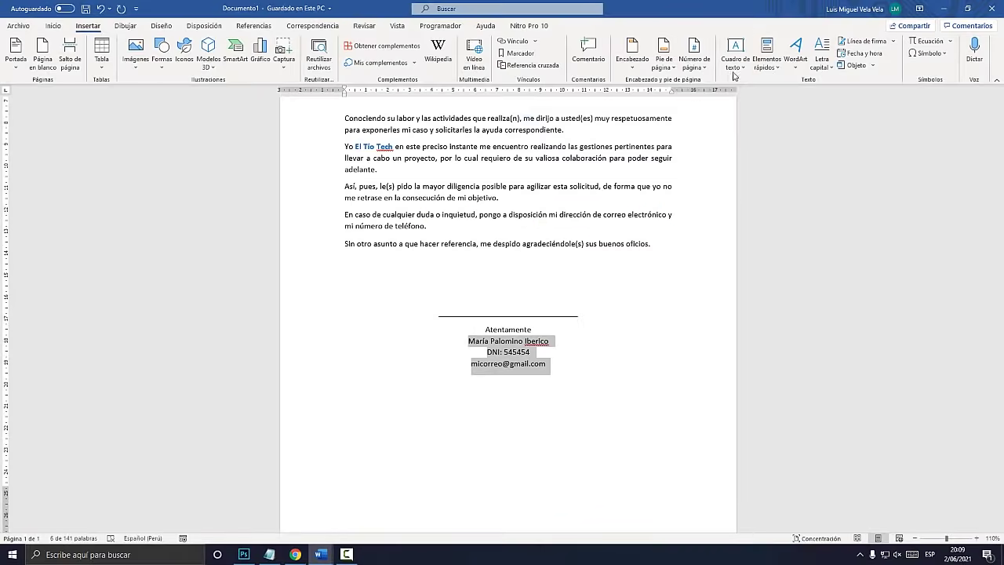
Open the Field dialog from Quick Parts and select the Fill-in field type
{"action": "left_click", "coordinate": [765, 62]}
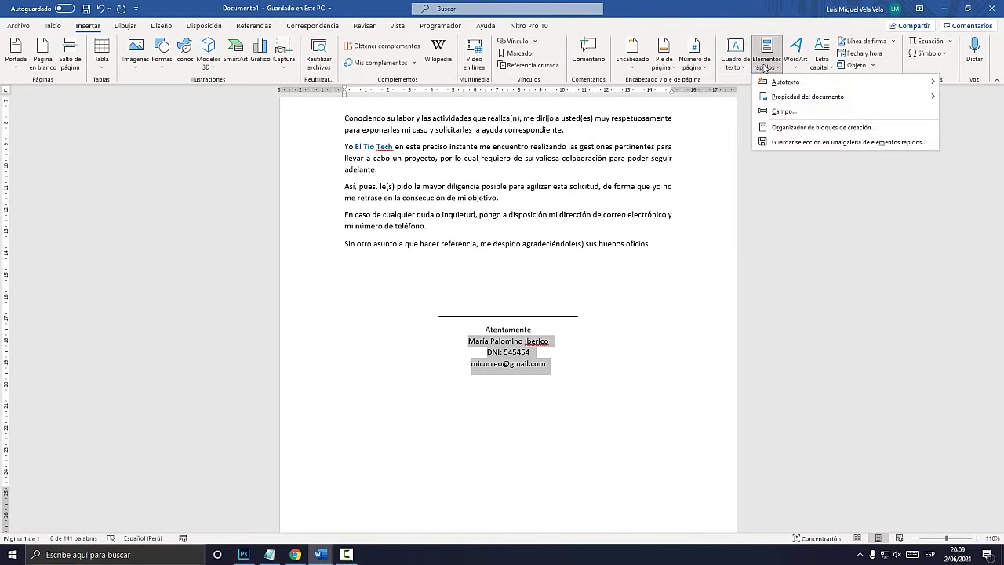
{"action": "key", "text": "super+plus"}
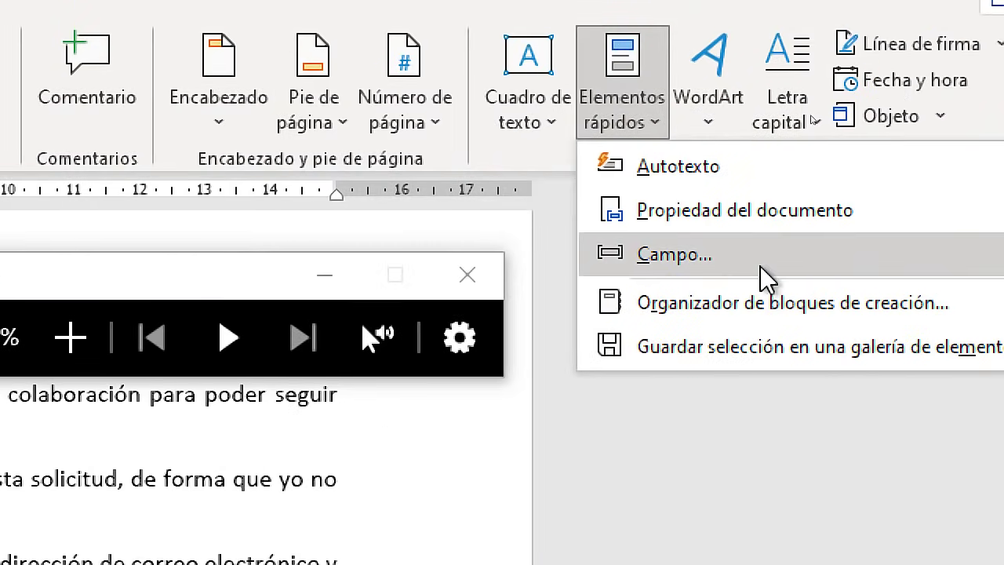
{"action": "left_click", "coordinate": [811, 116]}
{"action": "key", "text": "super+Escape"}
{"action": "left_click", "coordinate": [449, 284]}
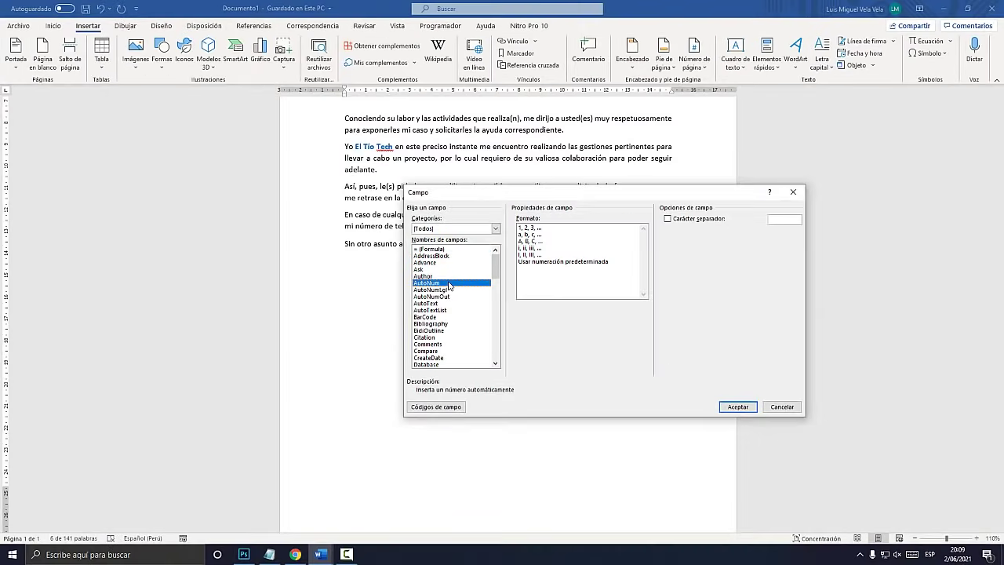
{"action": "key", "text": "f"}
{"action": "scroll", "coordinate": [447, 285], "scroll_direction": "down", "scroll_amount": 2}
{"action": "left_click", "coordinate": [424, 338]}
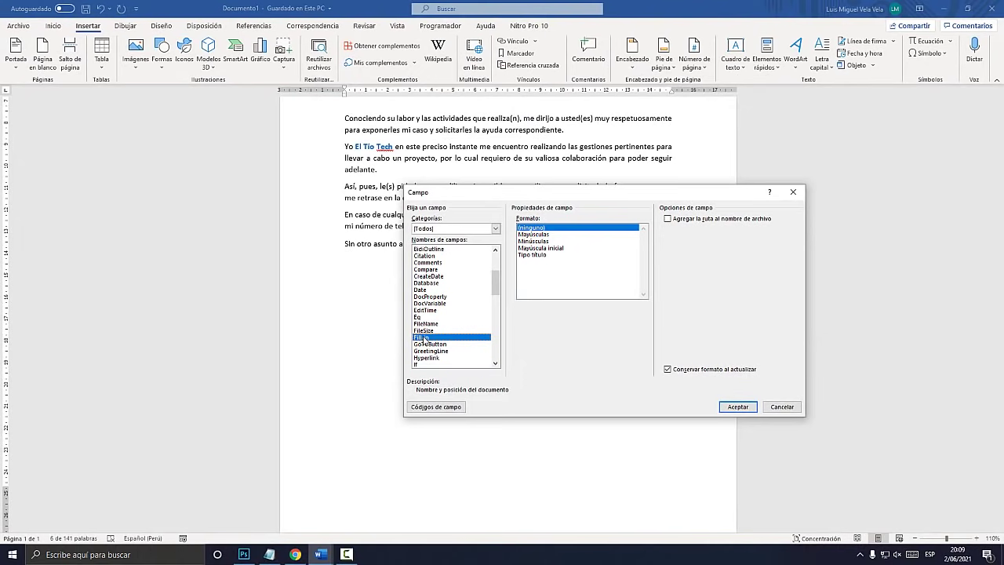
{"action": "mouse_move", "coordinate": [549, 196]}
{"action": "left_mouse_down"}
{"action": "mouse_move", "coordinate": [565, 182]}
{"action": "mouse_move", "coordinate": [539, 54]}
{"action": "left_mouse_up"}
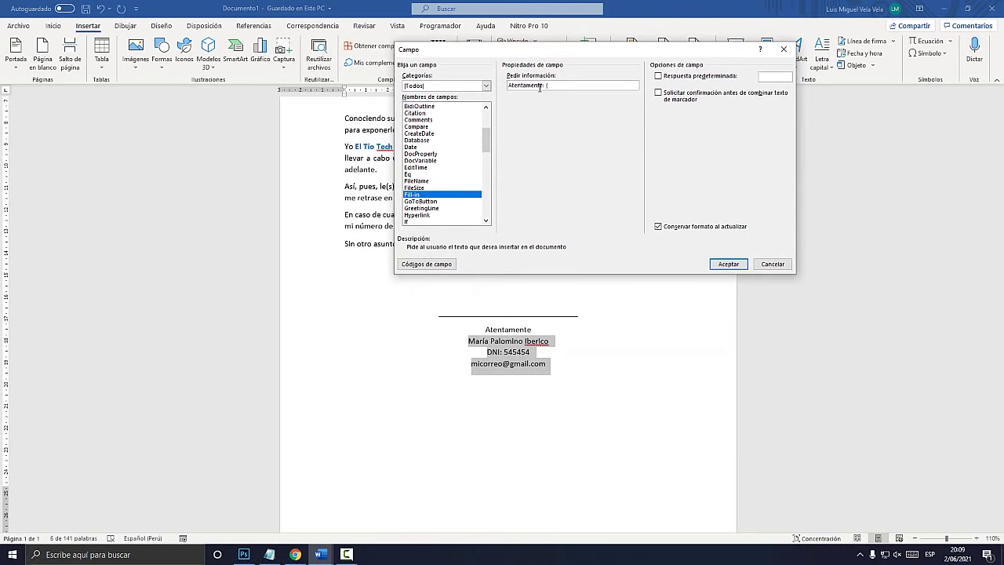
Complete the prompt 'Atentamente: (Nombre, DNI, correo)' and insert the Fill-in field
{"action": "key", "text": "super+plus"}
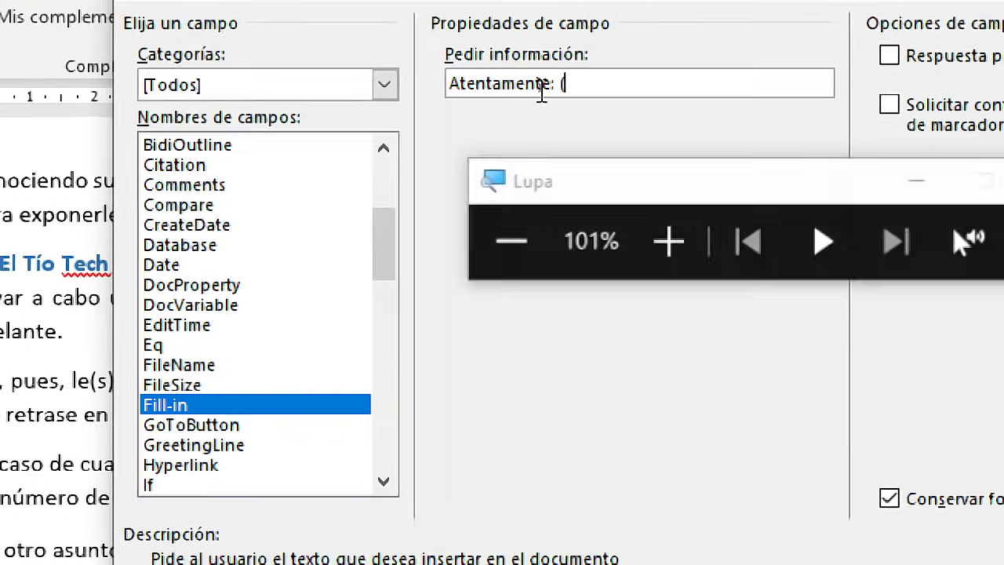
{"action": "type", "text": "Nombnre"}
{"action": "key", "text": "BackSpace"}
{"action": "key", "text": "BackSpace"}
{"action": "key", "text": "BackSpace"}
{"action": "type", "text": "re, DNI, "}
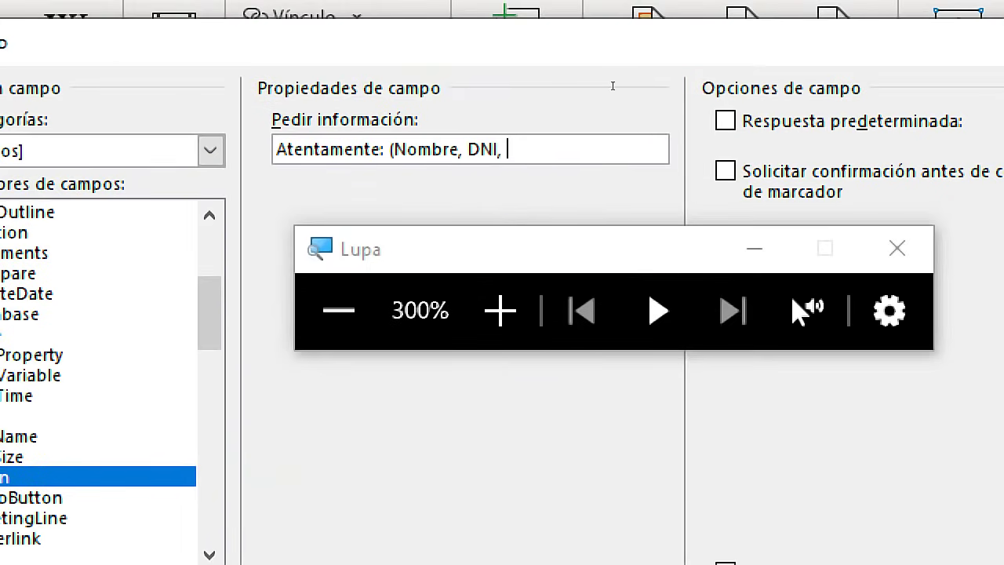
{"action": "type", "text": "correo)"}
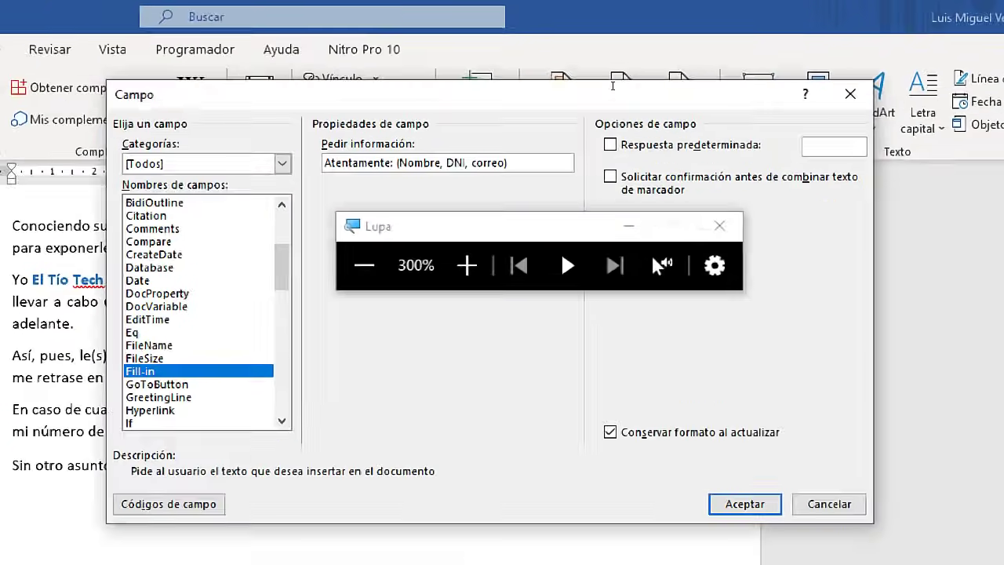
{"action": "key", "text": "super+minus"}
{"action": "left_click", "coordinate": [727, 264]}
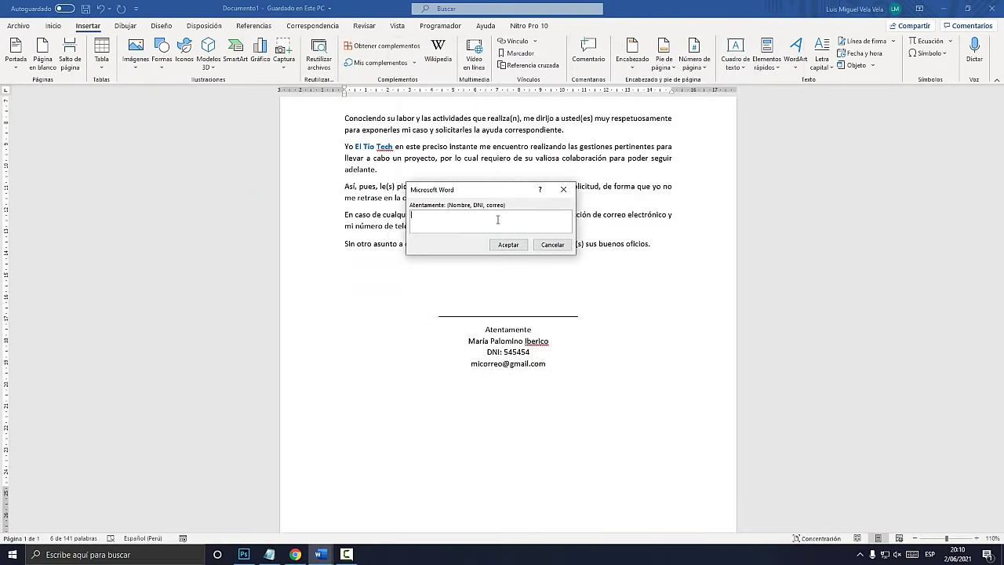
Answer the signature prompt with the signer's full name, DNI and e-mail on separate lines
{"action": "key", "text": "super+plus"}
{"action": "key", "text": "super+plus"}
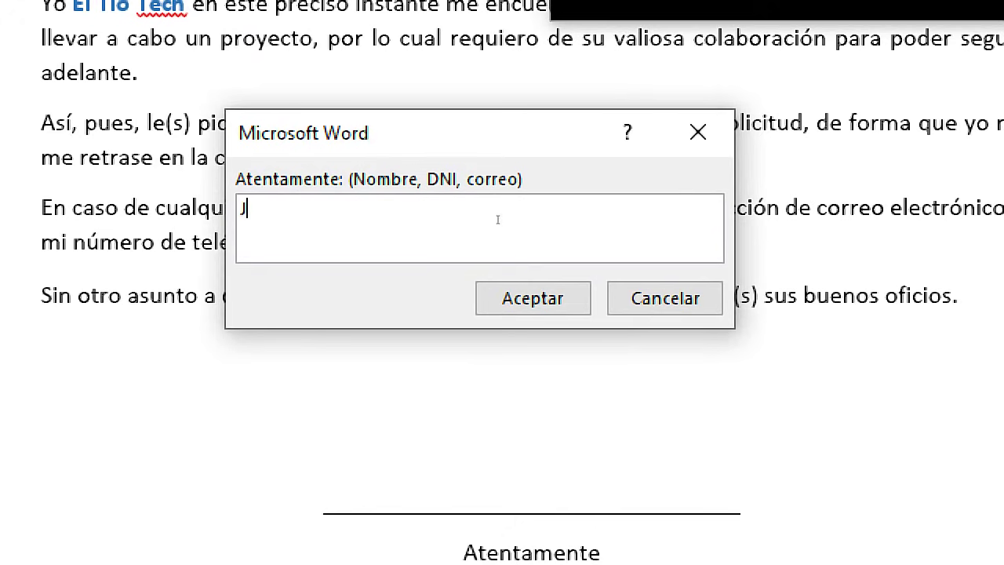
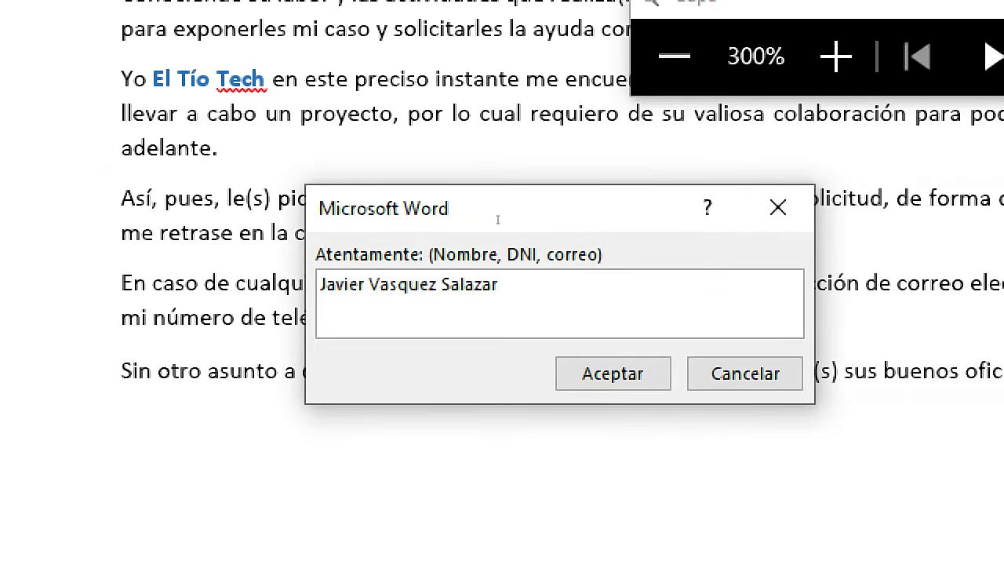
{"action": "key", "text": "Return"}
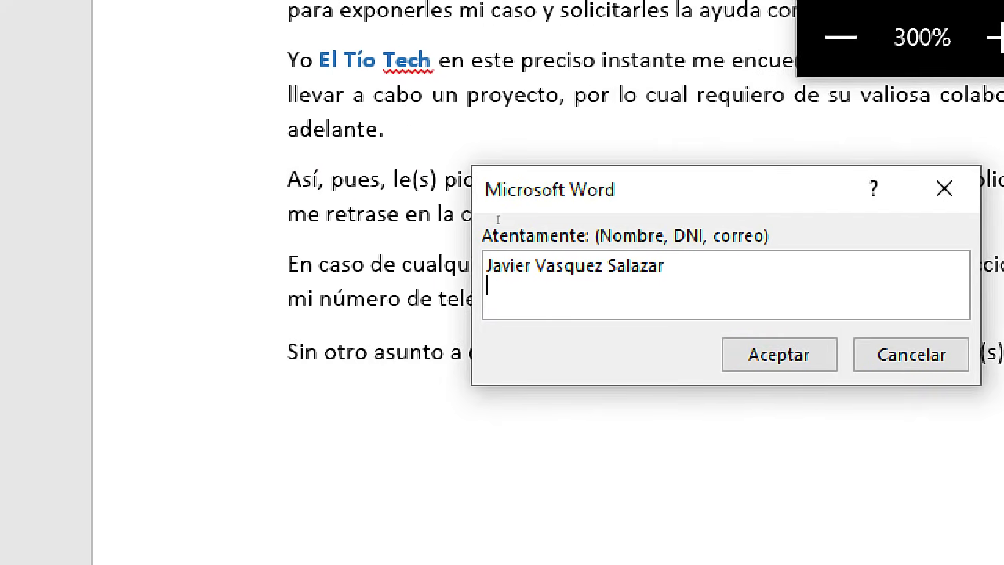
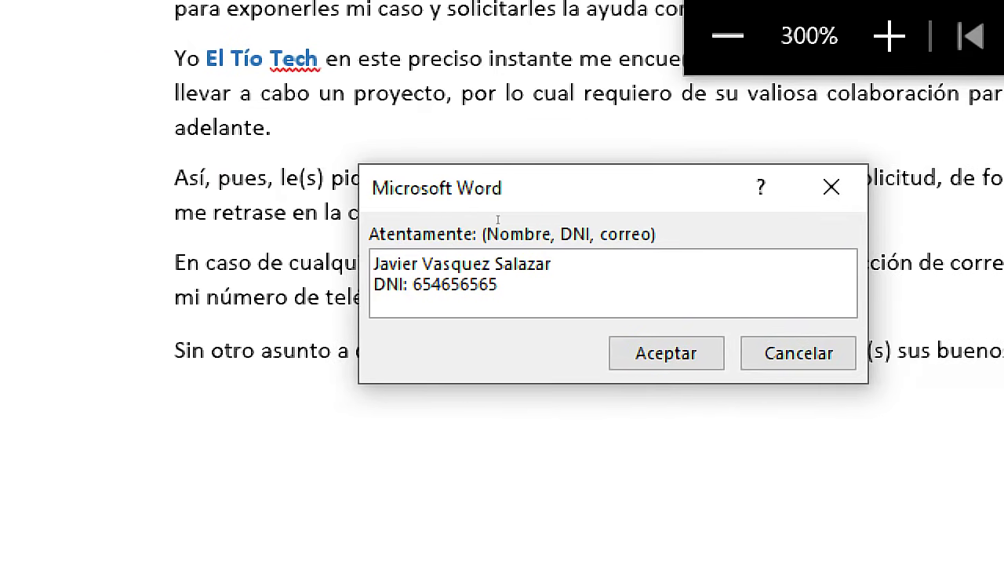
{"action": "key", "text": "Return"}
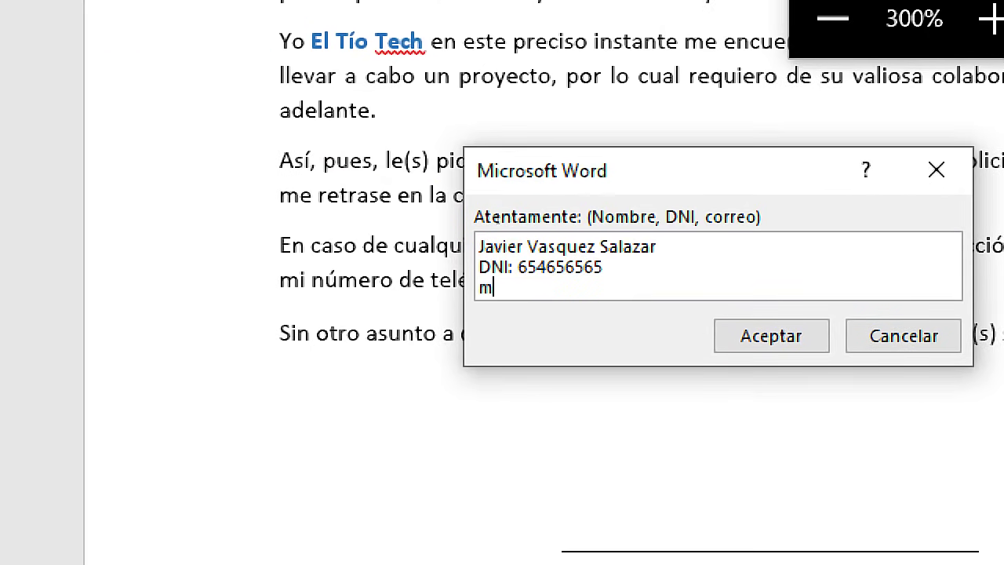
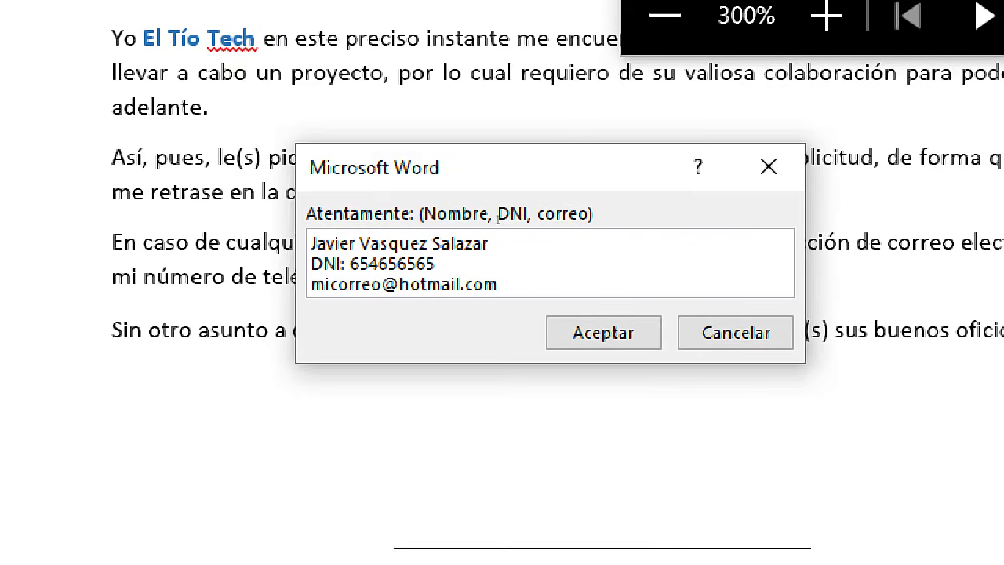
{"action": "key", "text": "super+Escape"}
{"action": "left_click", "coordinate": [508, 246]}
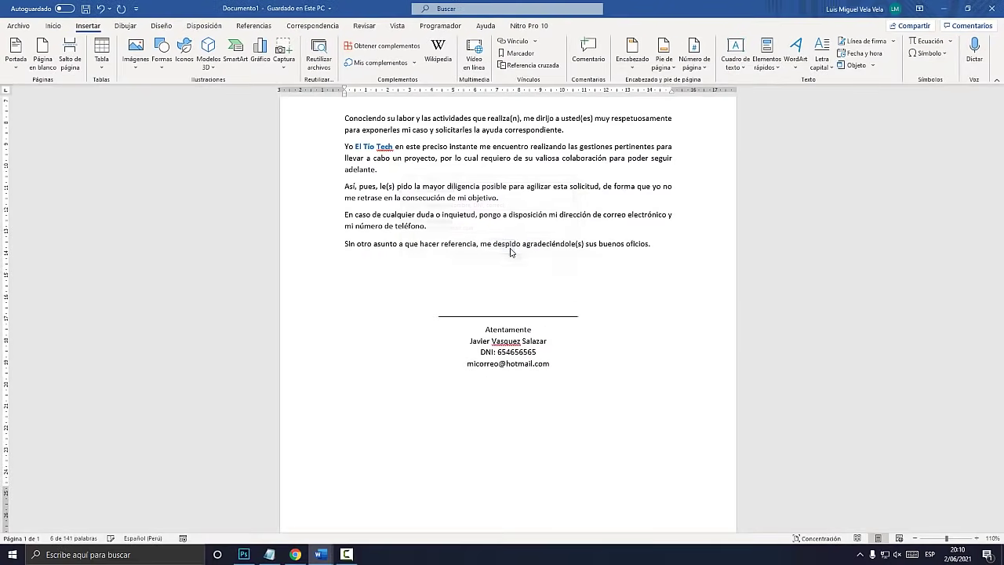
Correct the surname to its accented spelling from the spelling suggestions
{"action": "key", "text": "super+plus"}
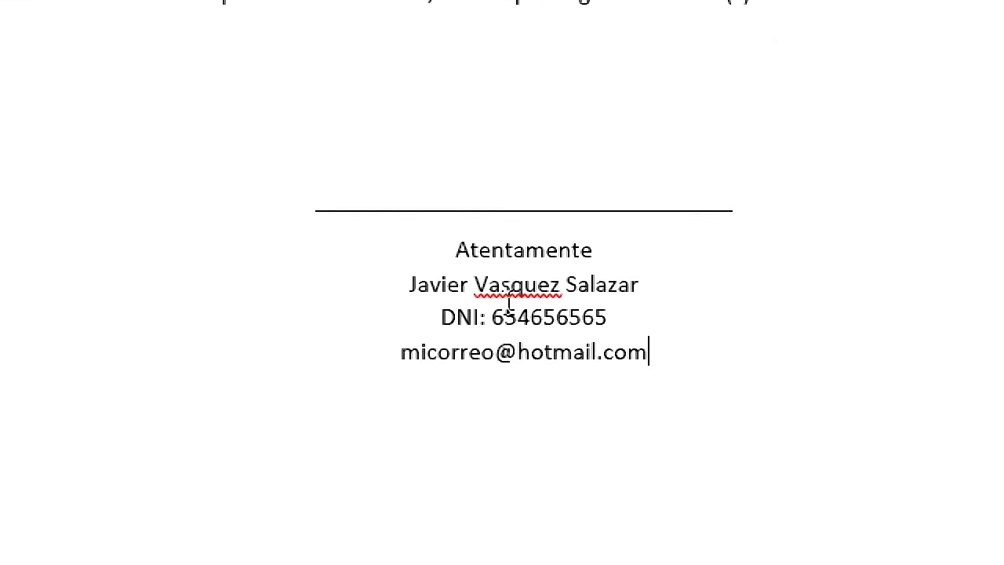
{"action": "right_click", "coordinate": [539, 286]}
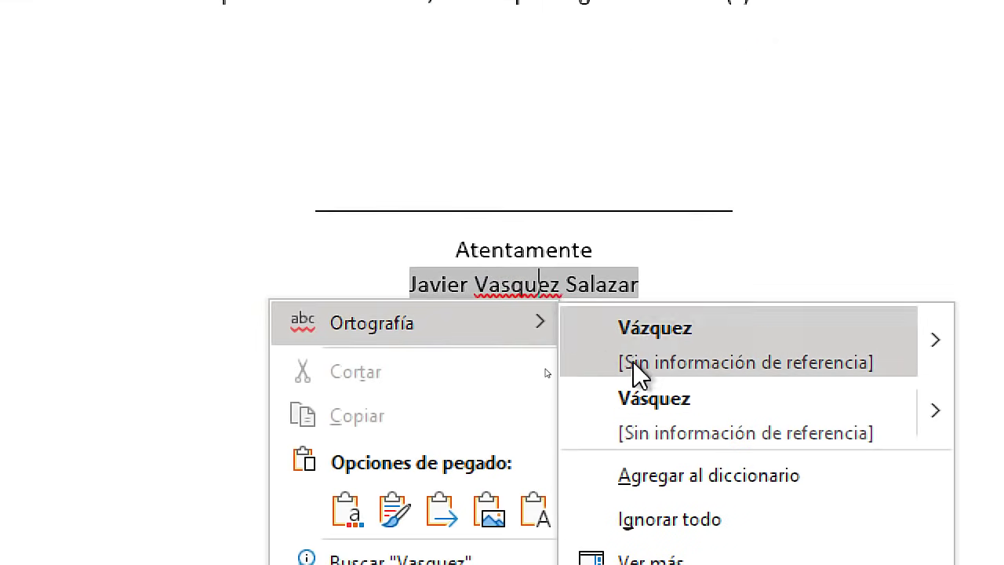
{"action": "left_click", "coordinate": [636, 402]}
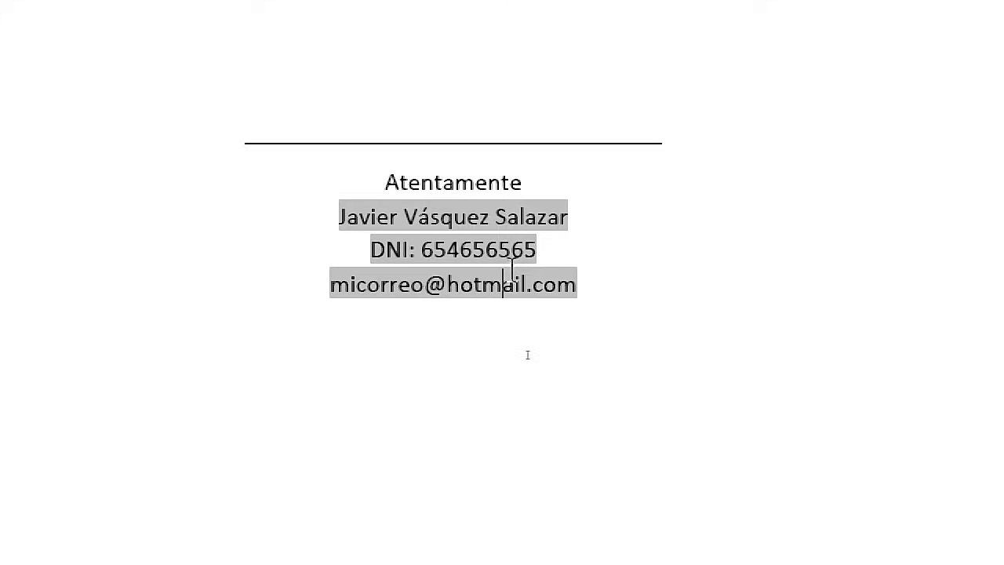
Save As to Escritorio, appending 'con campos' to make 'SOLICITUD con campos.docx'
{"action": "scroll", "coordinate": [484, 372], "scroll_direction": "up", "scroll_amount": 4}
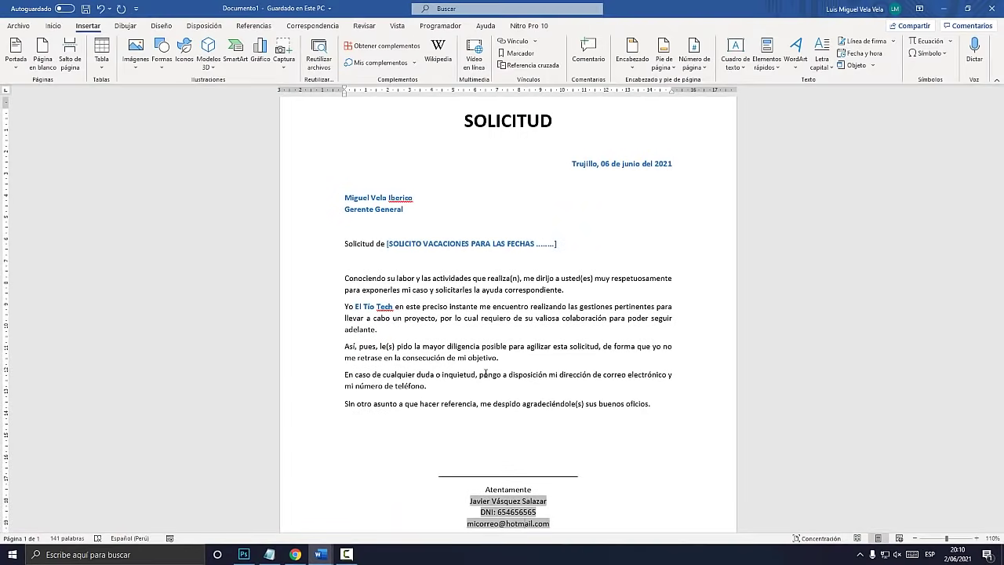
{"action": "left_click", "coordinate": [85, 10]}
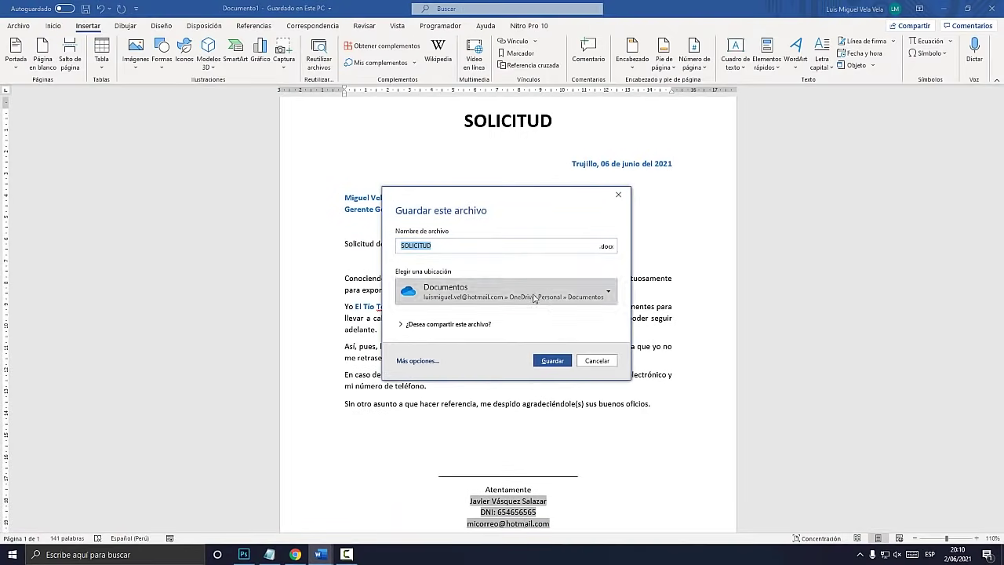
{"action": "key", "text": "Escape"}
{"action": "left_click", "coordinate": [18, 25]}
{"action": "left_click", "coordinate": [42, 166]}
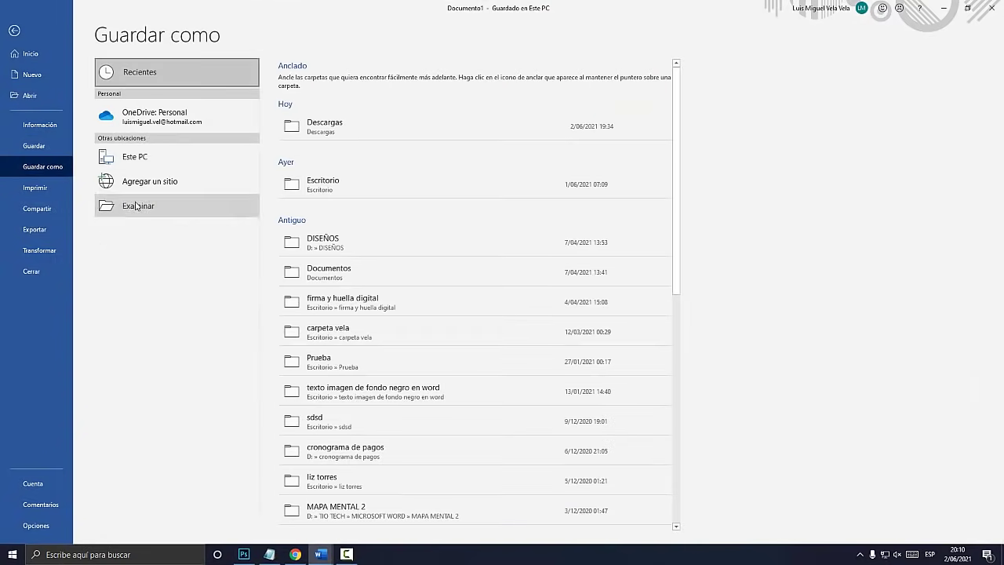
{"action": "scroll", "coordinate": [45, 118], "scroll_direction": "up", "scroll_amount": 1}
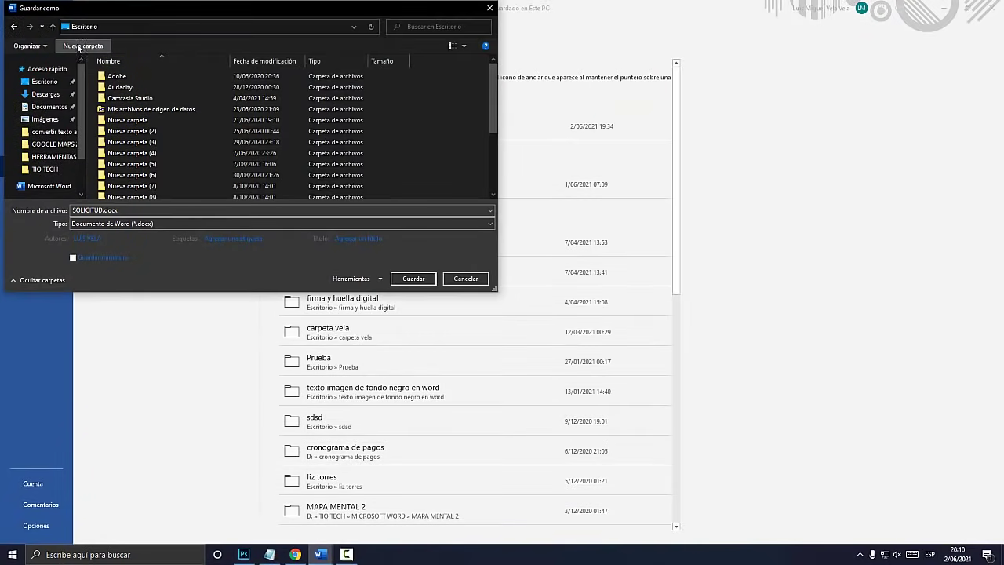
{"action": "left_click", "coordinate": [44, 81]}
{"action": "left_click", "coordinate": [98, 209]}
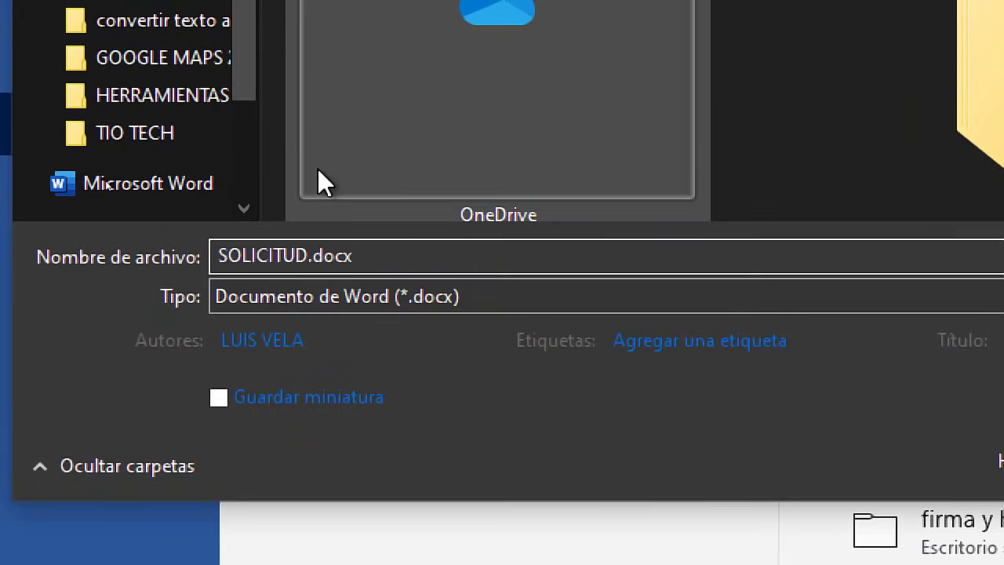
{"action": "type", "text": "con campos"}
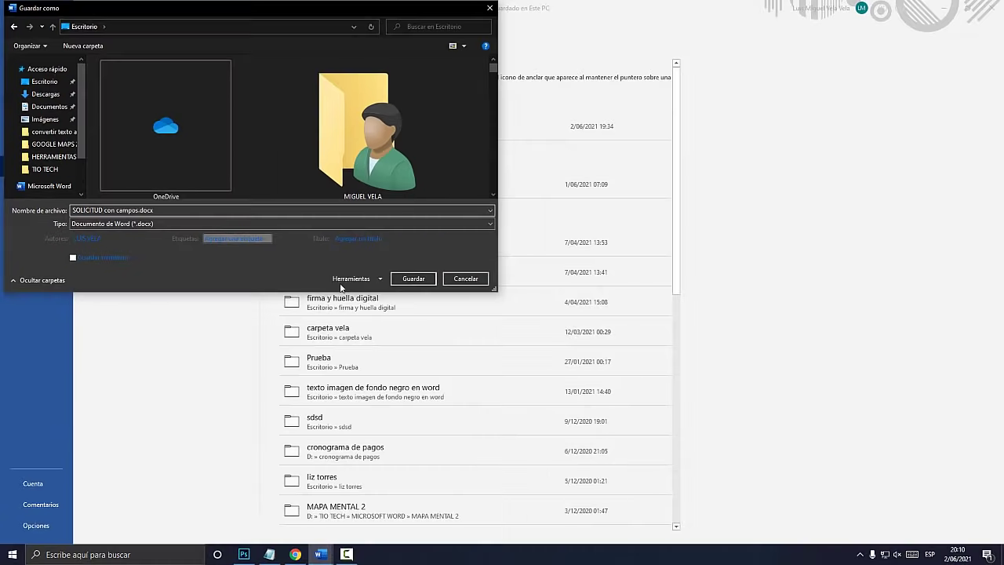
{"action": "left_click", "coordinate": [411, 279]}
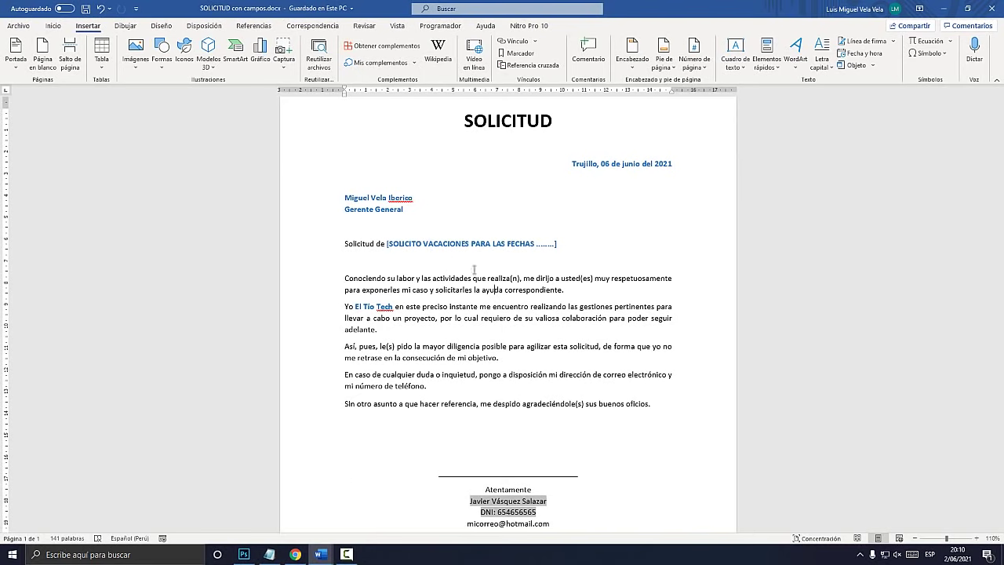
Revert the Photoshop keyboard image to its opened state via the History panel
{"action": "left_click", "coordinate": [244, 554]}
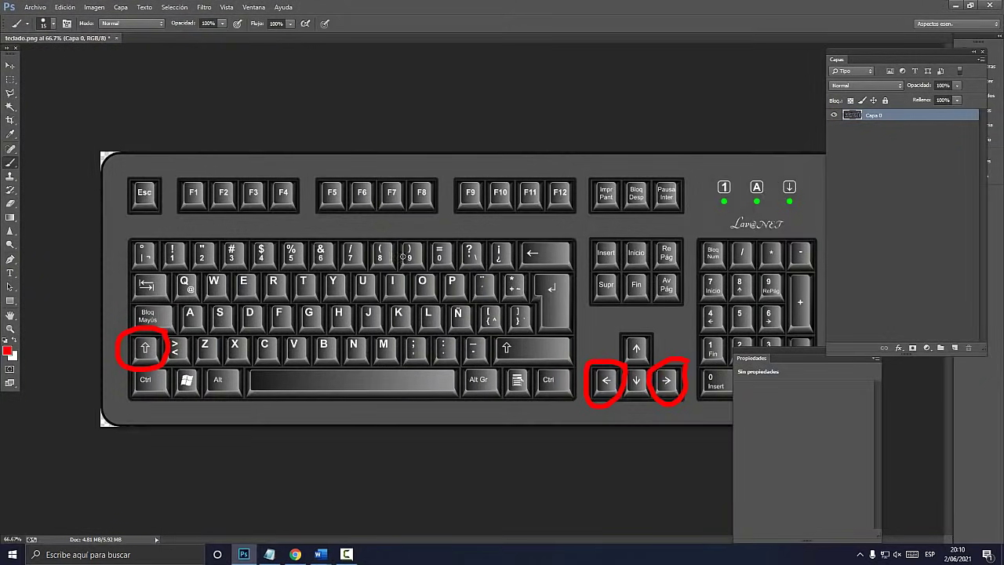
{"action": "left_click", "coordinate": [254, 7]}
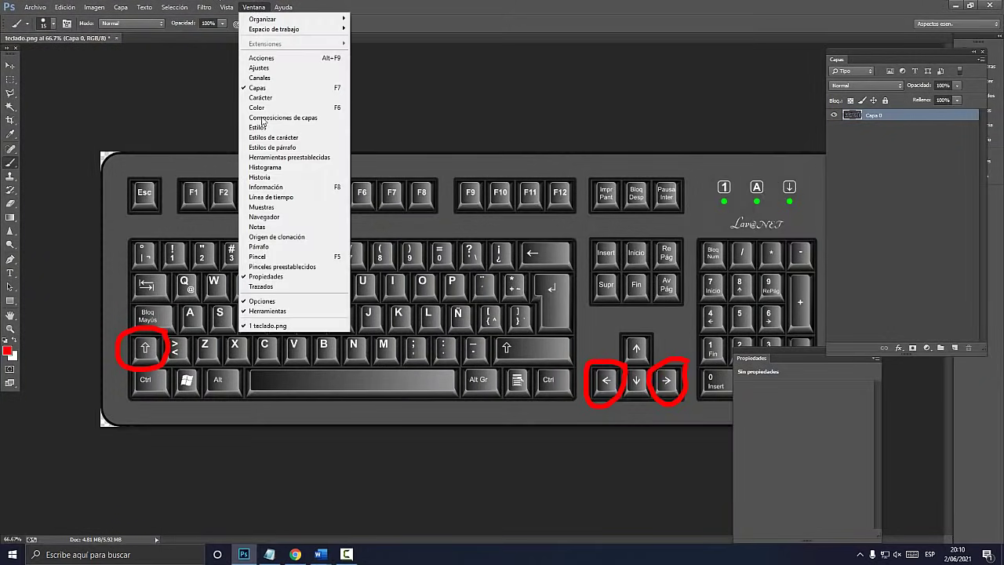
{"action": "left_click", "coordinate": [259, 176]}
{"action": "left_click", "coordinate": [797, 69]}
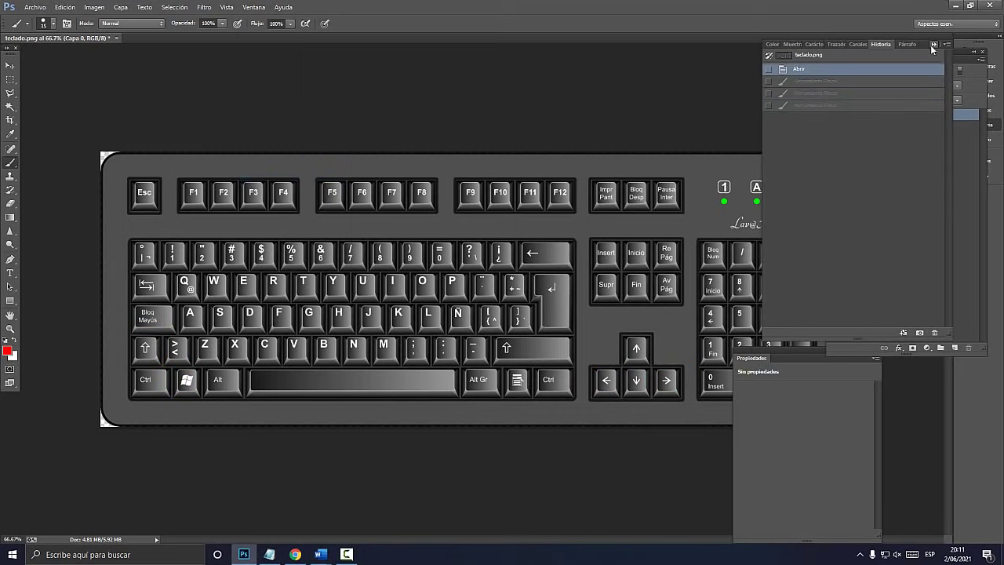
{"action": "left_click", "coordinate": [933, 40]}
{"action": "mouse_move", "coordinate": [320, 554]}
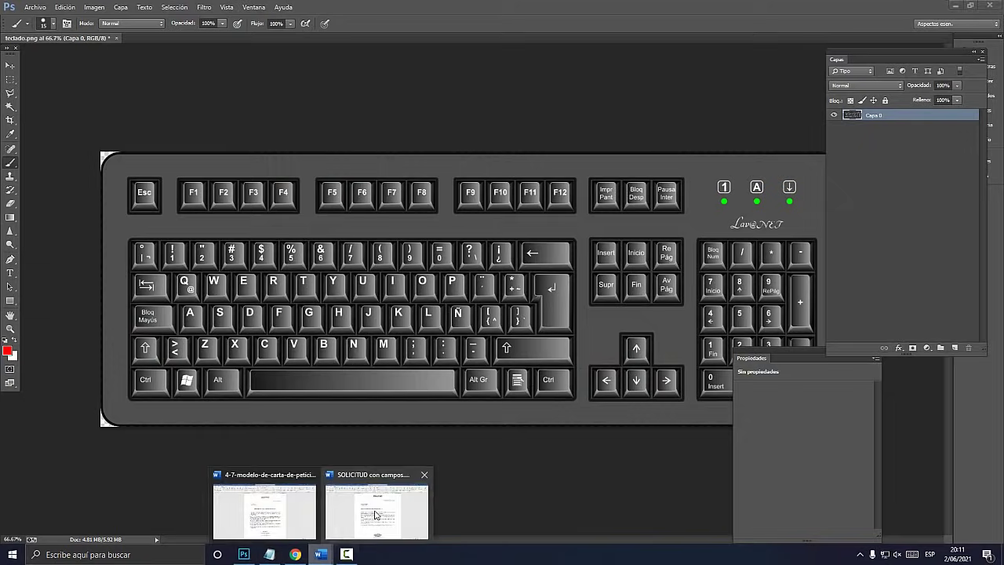
{"action": "left_click", "coordinate": [375, 508]}
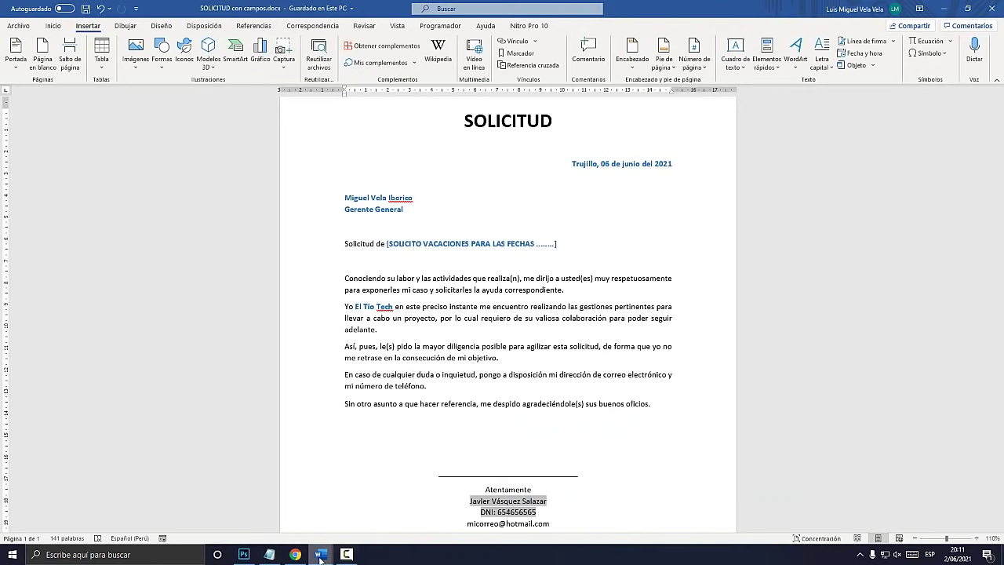
Paint red circles around the Ctrl and E keys on the keyboard image
{"action": "left_click", "coordinate": [244, 553]}
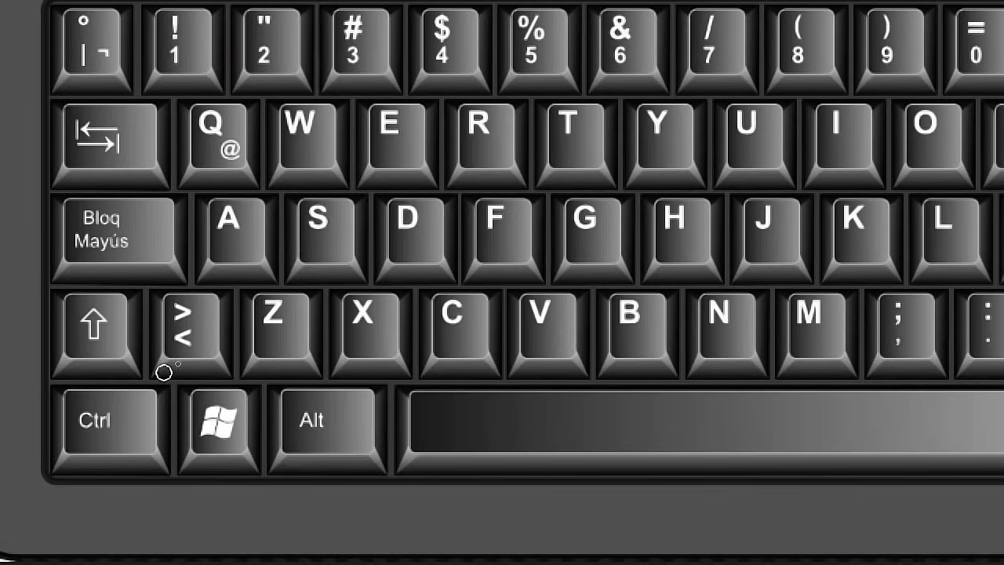
{"action": "mouse_move", "coordinate": [273, 380]}
{"action": "left_mouse_down"}
{"action": "mouse_move", "coordinate": [243, 364]}
{"action": "mouse_move", "coordinate": [162, 433]}
{"action": "mouse_move", "coordinate": [209, 478]}
{"action": "left_mouse_up"}
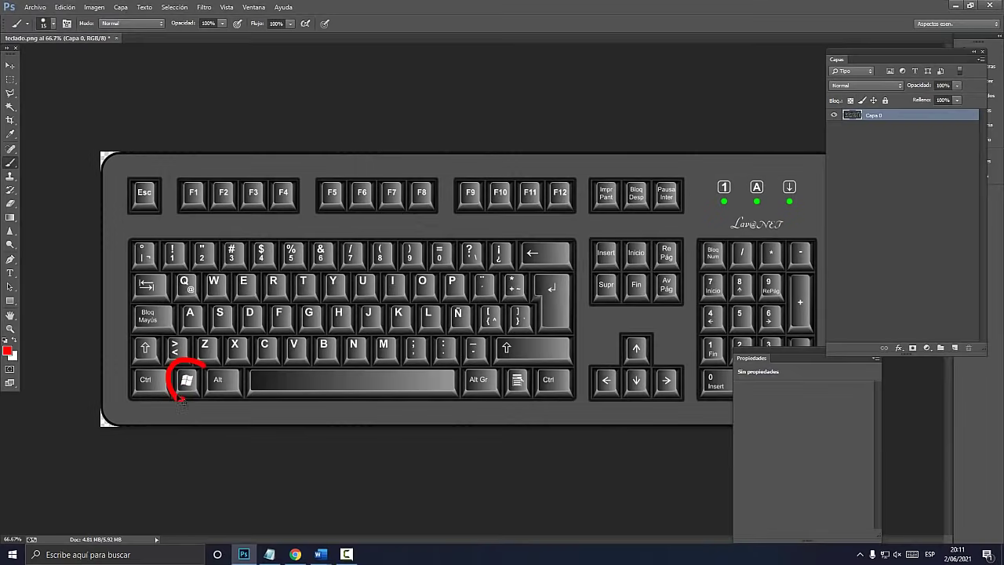
{"action": "left_click_drag", "start_coordinate": [170, 390], "coordinate": [169, 369]}
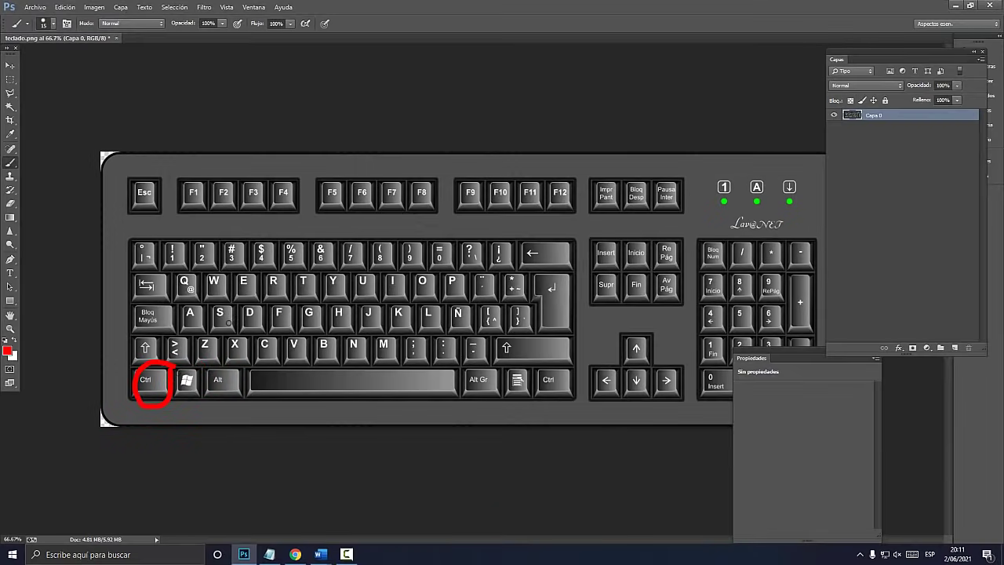
{"action": "mouse_move", "coordinate": [263, 274]}
{"action": "left_mouse_down"}
{"action": "mouse_move", "coordinate": [235, 281]}
{"action": "mouse_move", "coordinate": [267, 268]}
{"action": "left_mouse_up"}
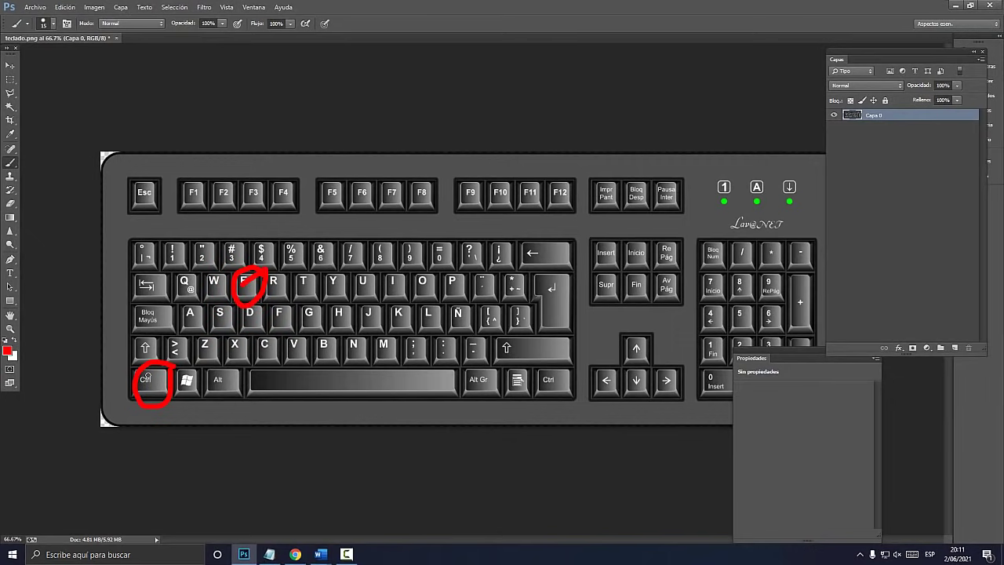
{"action": "key", "text": "ctrl+plus"}
{"action": "key", "text": "space"}
{"action": "left_click_drag", "start_coordinate": [145, 376], "coordinate": [333, 372]}
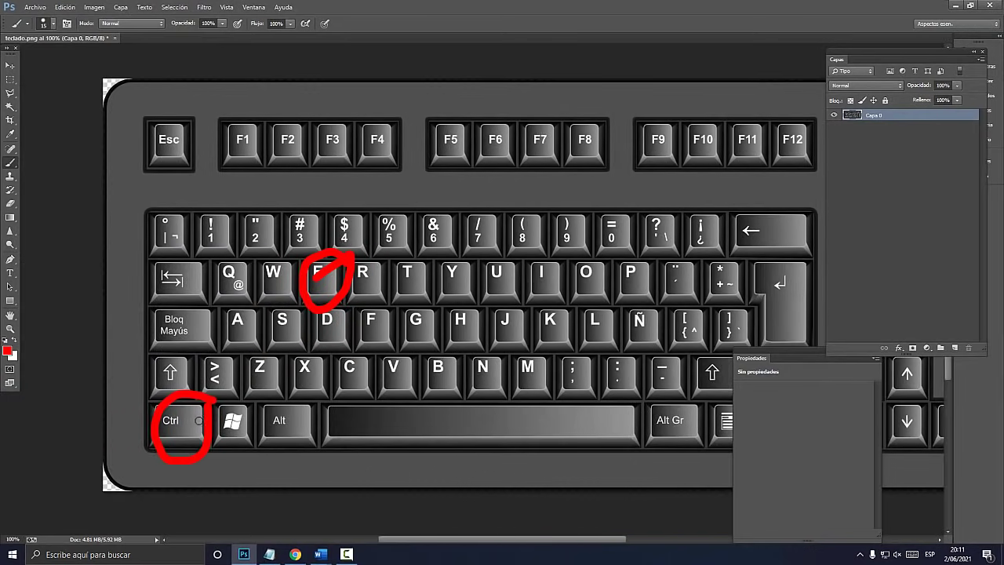
Undo the last red circle in History, then bring the SOLICITUD con campos letter forward
{"action": "left_click", "coordinate": [253, 7]}
{"action": "left_click", "coordinate": [261, 177]}
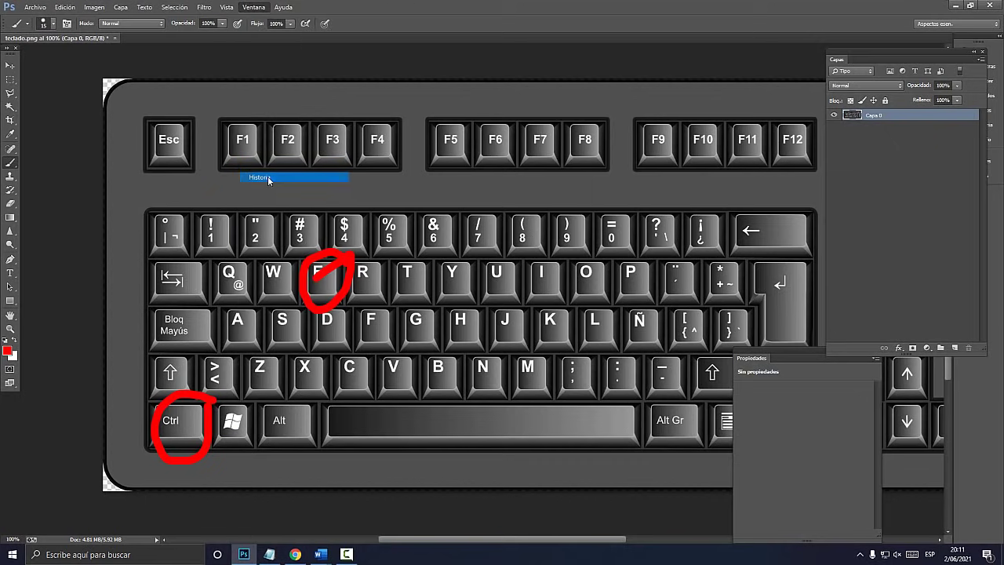
{"action": "left_click", "coordinate": [812, 81]}
{"action": "left_click", "coordinate": [325, 554]}
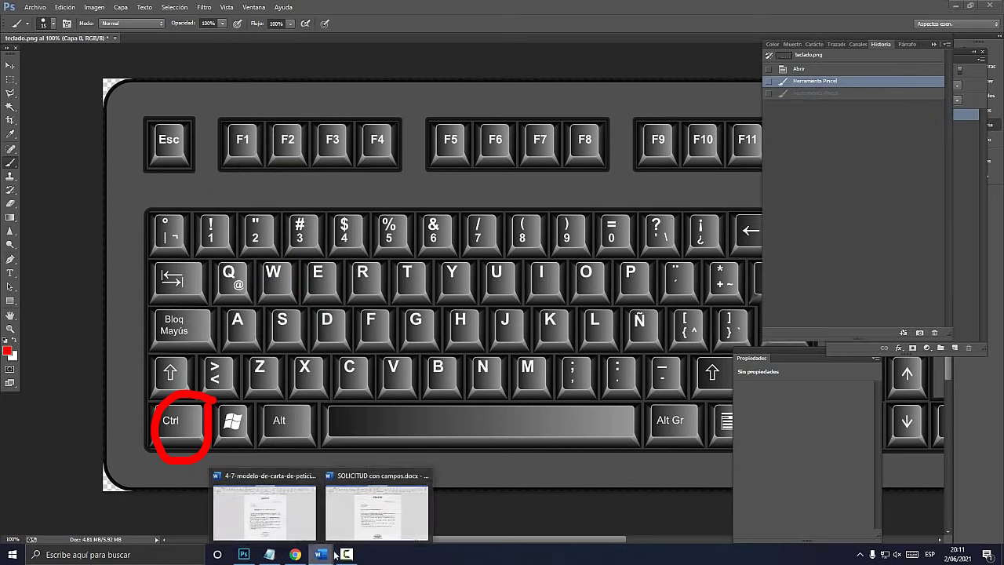
{"action": "left_click", "coordinate": [381, 514]}
{"action": "key", "text": "ctrl+e"}
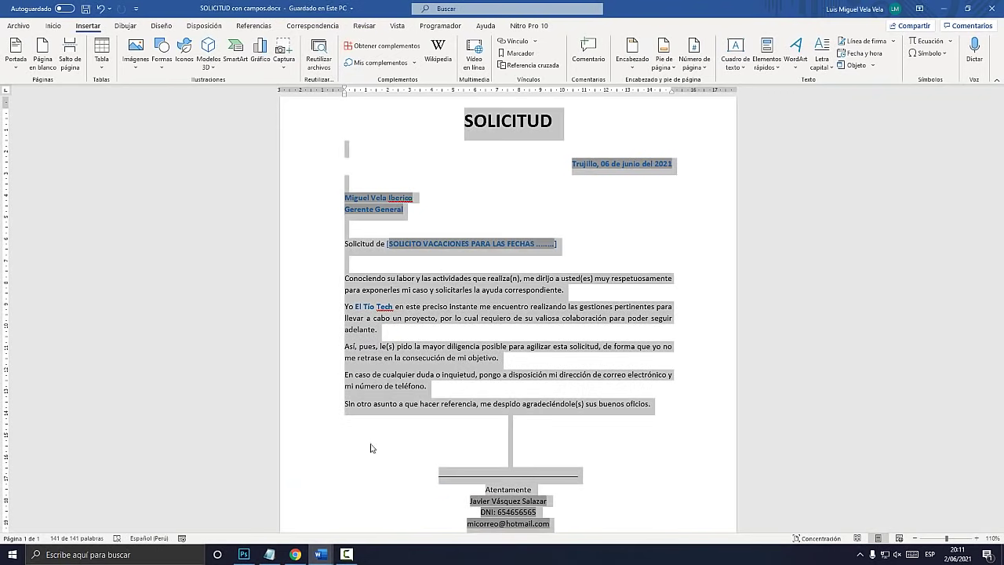
Revert the image again, paint a red circle around F9, and return to Word
{"action": "left_click", "coordinate": [244, 554]}
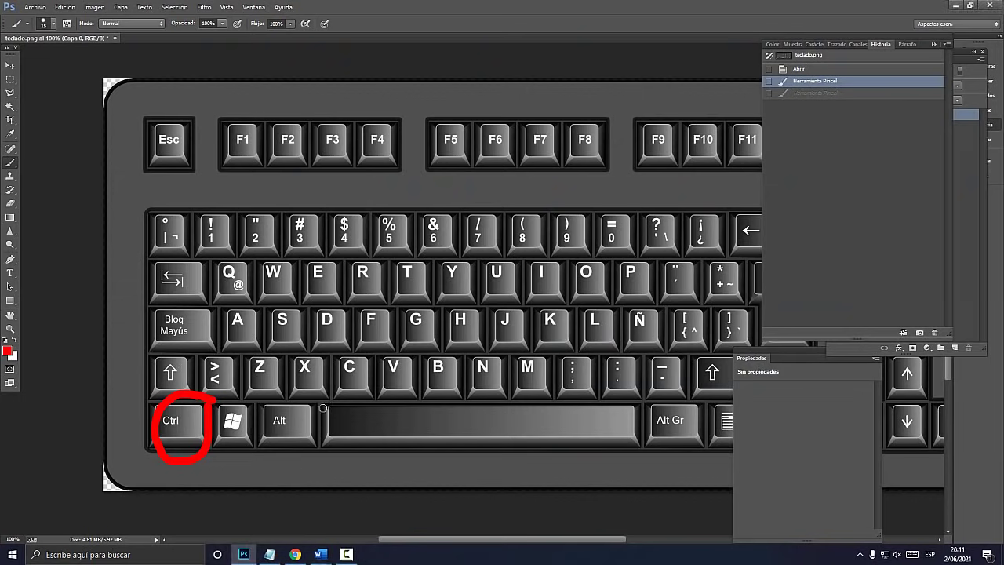
{"action": "left_click", "coordinate": [798, 69]}
{"action": "key", "text": "ctrl+minus"}
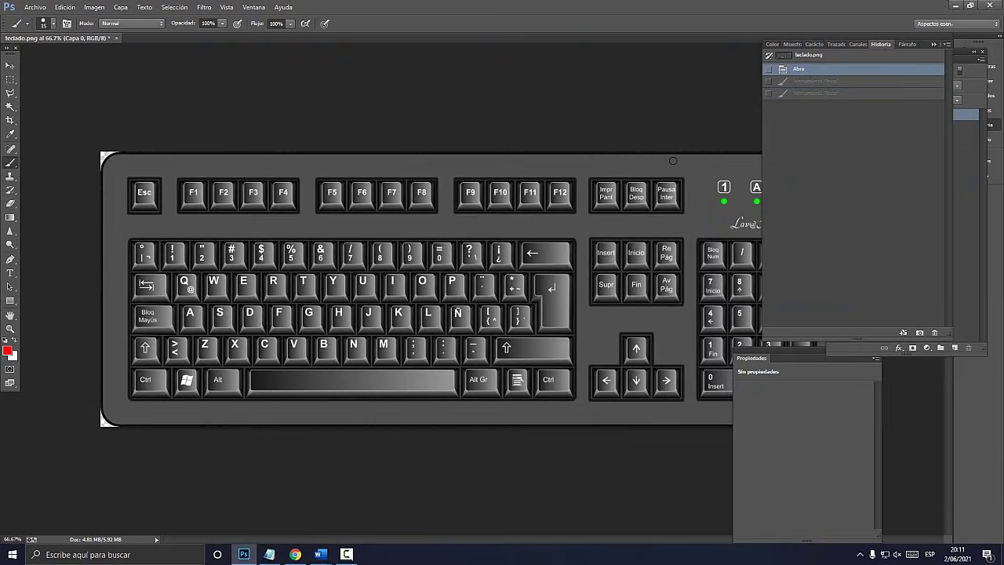
{"action": "key", "text": "super+plus"}
{"action": "left_click_drag", "start_coordinate": [488, 179], "coordinate": [446, 182]}
{"action": "mouse_move", "coordinate": [381, 170]}
{"action": "left_mouse_down"}
{"action": "mouse_move", "coordinate": [421, 284]}
{"action": "mouse_move", "coordinate": [519, 146]}
{"action": "mouse_move", "coordinate": [566, 218]}
{"action": "mouse_move", "coordinate": [794, 79]}
{"action": "left_mouse_up"}
{"action": "key", "text": "super+Escape"}
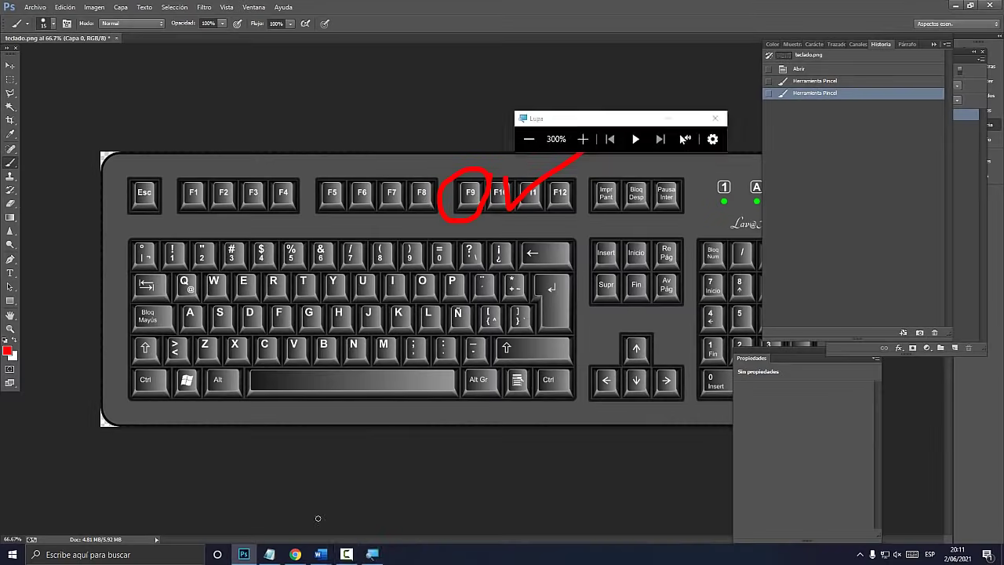
{"action": "mouse_move", "coordinate": [320, 554]}
{"action": "left_click", "coordinate": [374, 511]}
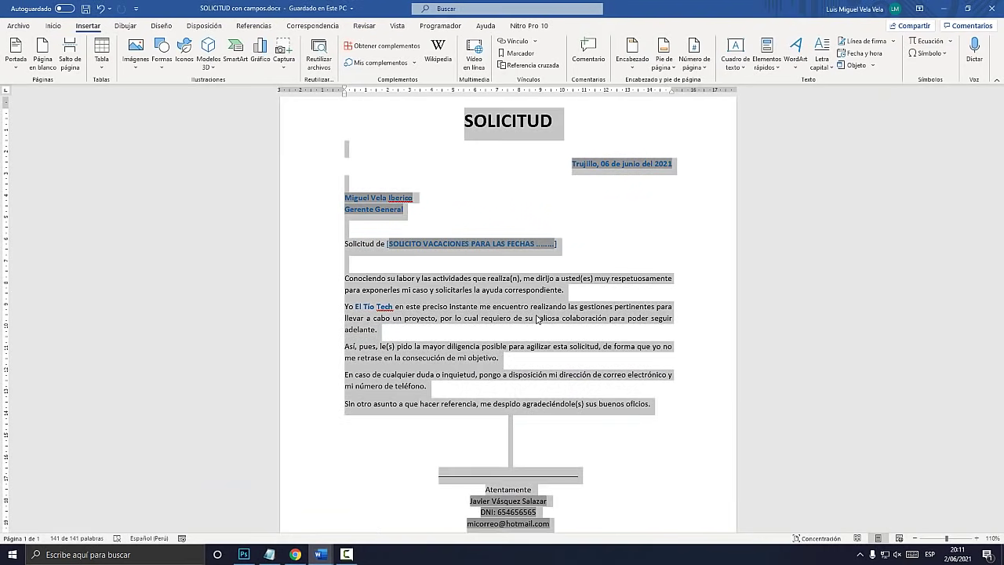
Update all fields with F9 and change the date's year from 2021 to 2030
{"action": "key", "text": "F9"}
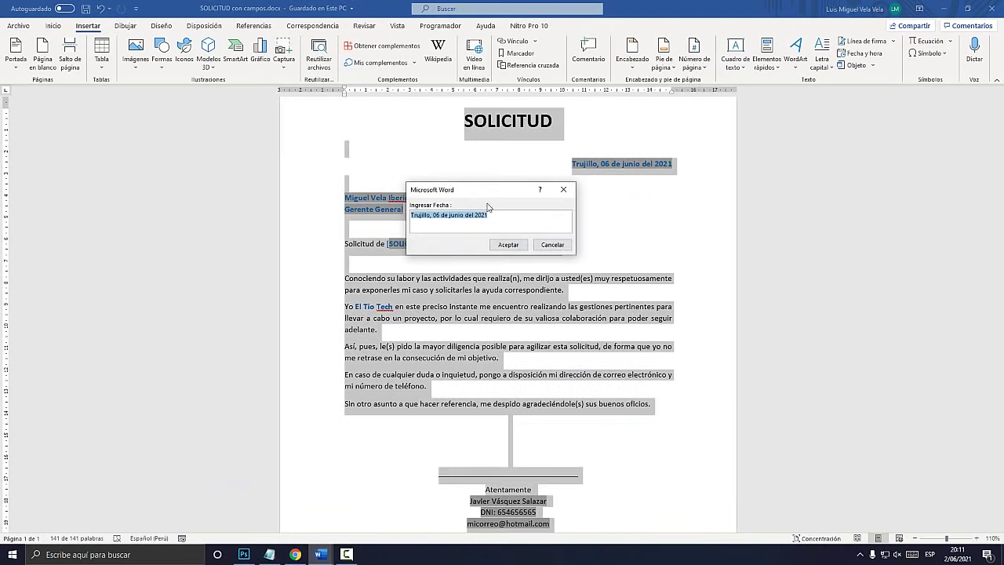
{"action": "left_click_drag", "start_coordinate": [480, 196], "coordinate": [554, 198]}
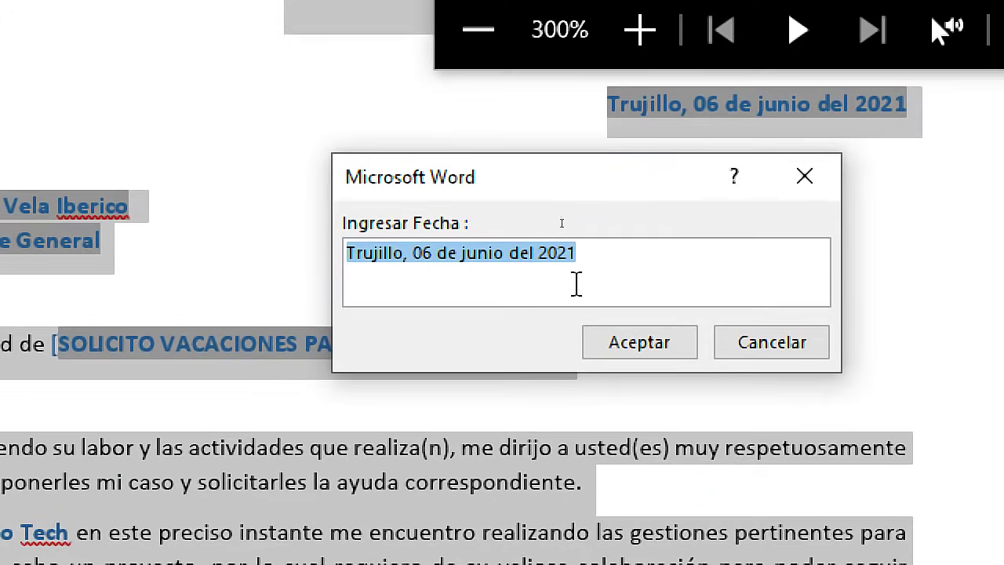
{"action": "left_click", "coordinate": [565, 216]}
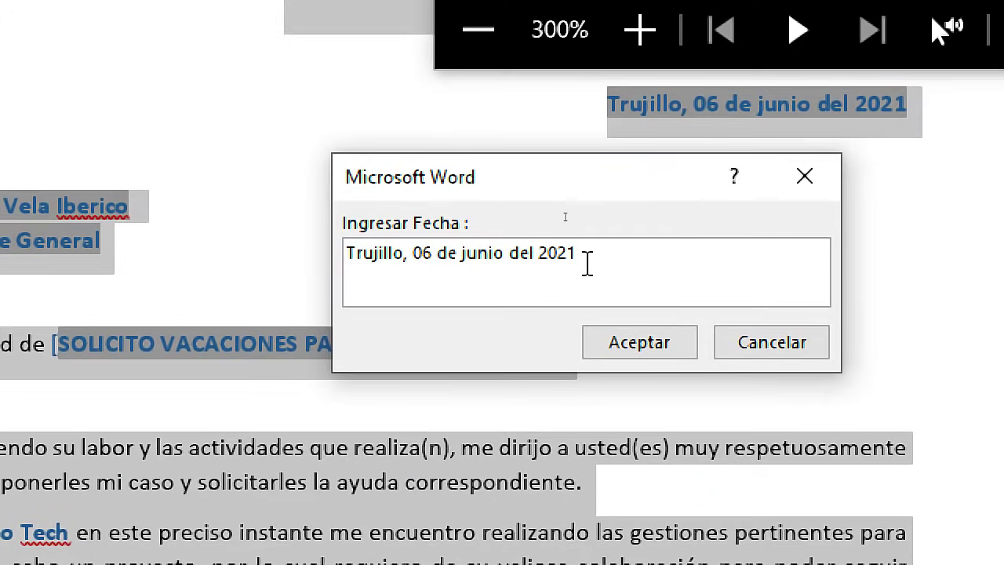
{"action": "key", "text": "BackSpace"}
{"action": "key", "text": "BackSpace"}
{"action": "type", "text": "30"}
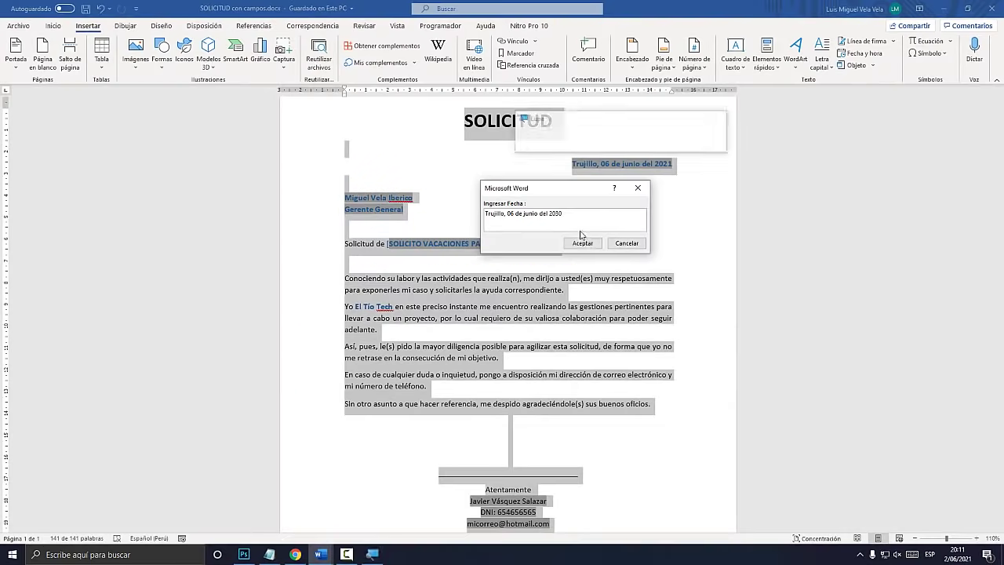
{"action": "left_click", "coordinate": [644, 341]}
Accept the recipient, subject and signature prompts unchanged and verify the 2030 date
{"action": "left_click", "coordinate": [584, 244]}
{"action": "left_click", "coordinate": [584, 244]}
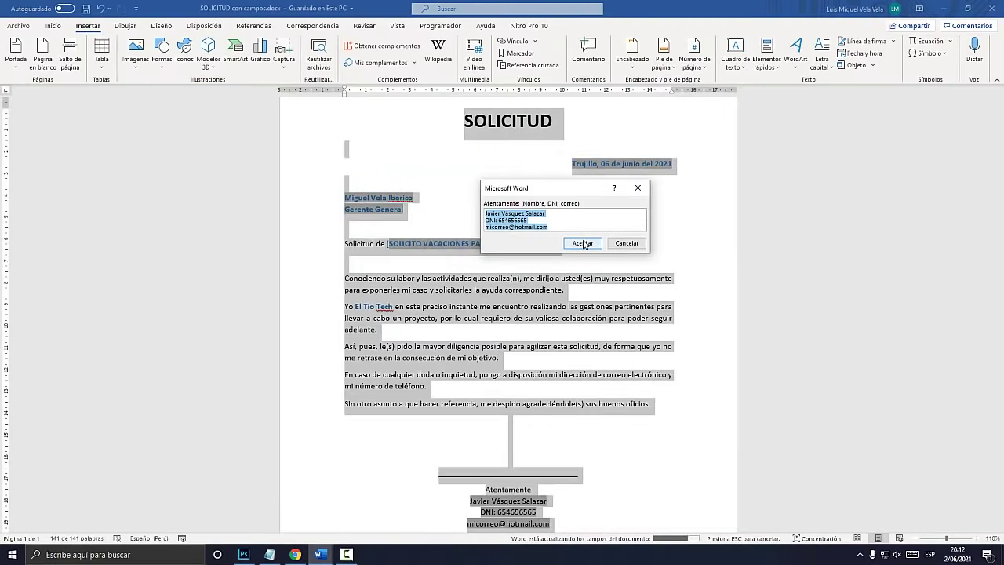
{"action": "left_click", "coordinate": [666, 322]}
{"action": "left_click", "coordinate": [661, 170]}
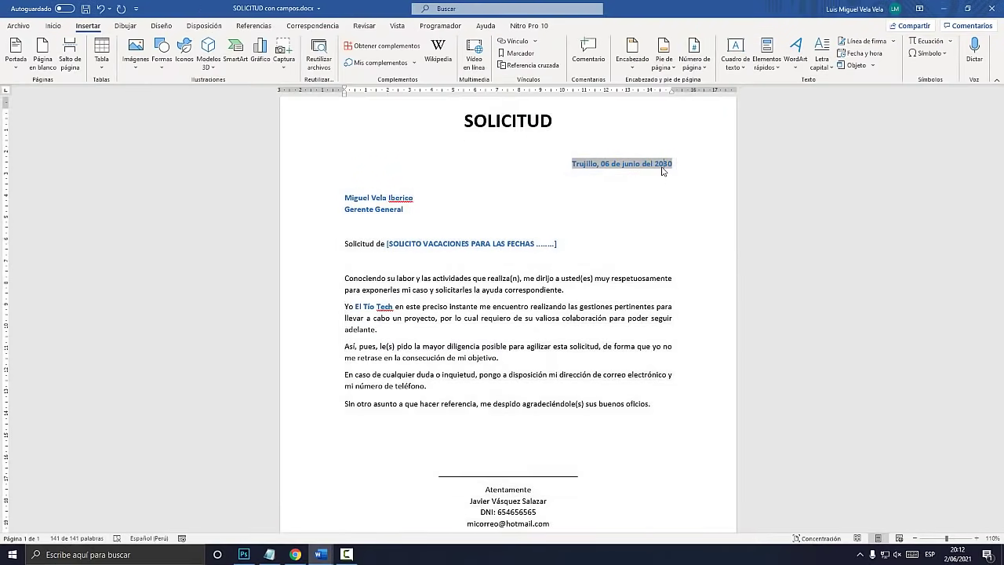
{"action": "key", "text": "super+plus"}
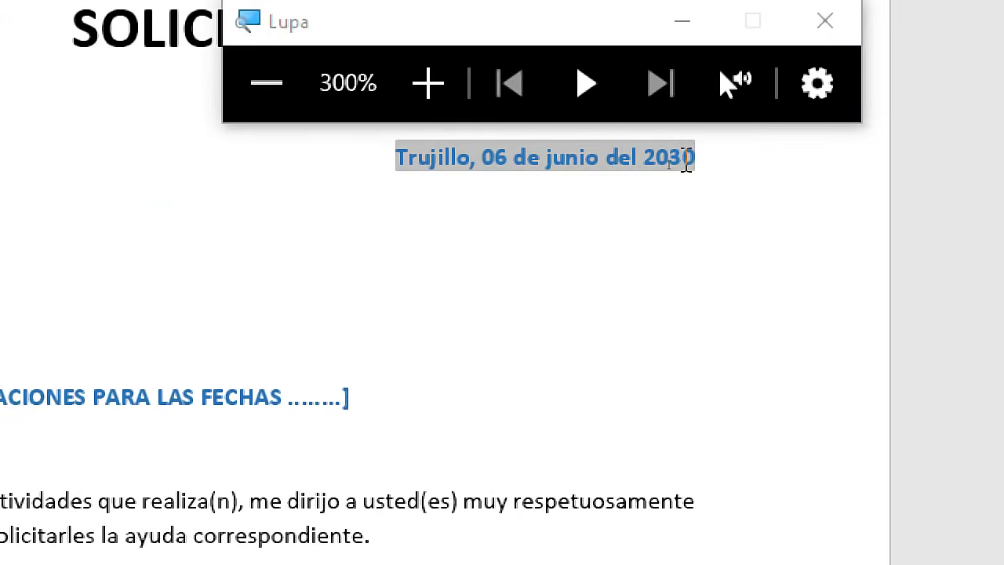
{"action": "key", "text": "super+Escape"}
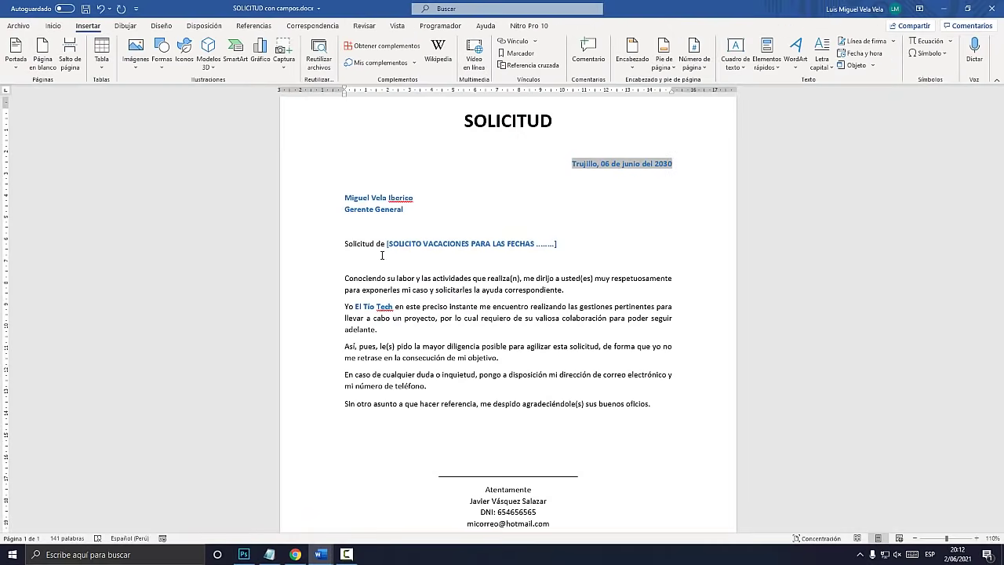
{"action": "left_click", "coordinate": [268, 554]}
{"action": "left_click", "coordinate": [215, 381]}
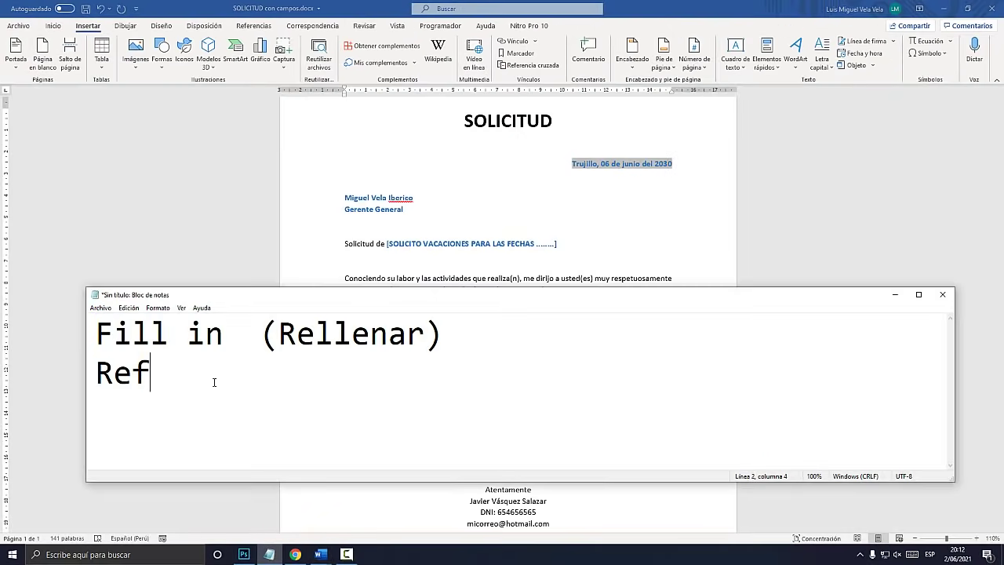
{"action": "key", "text": "shift+Home"}
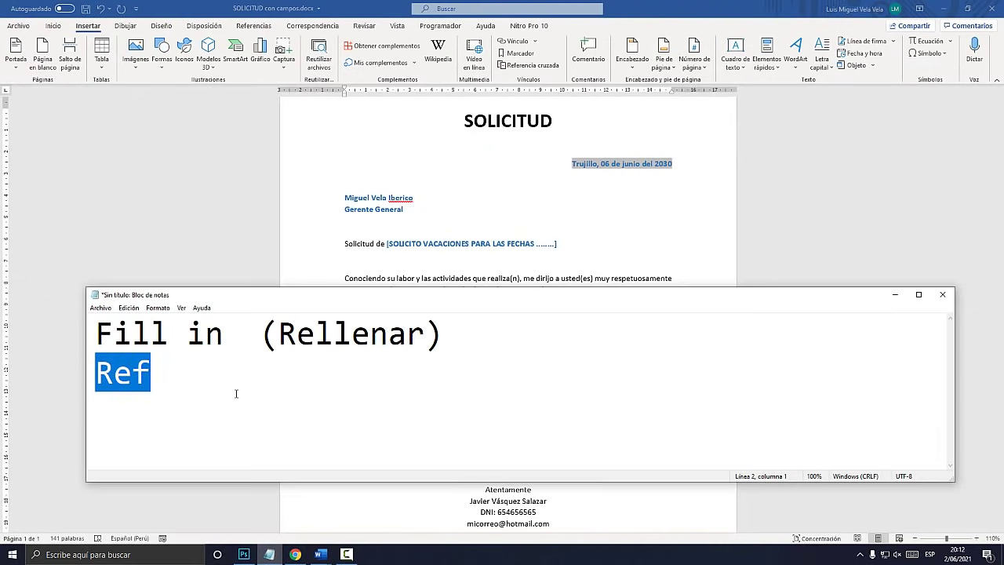
{"action": "key", "text": "alt+Tab"}
{"action": "key", "text": "super+plus"}
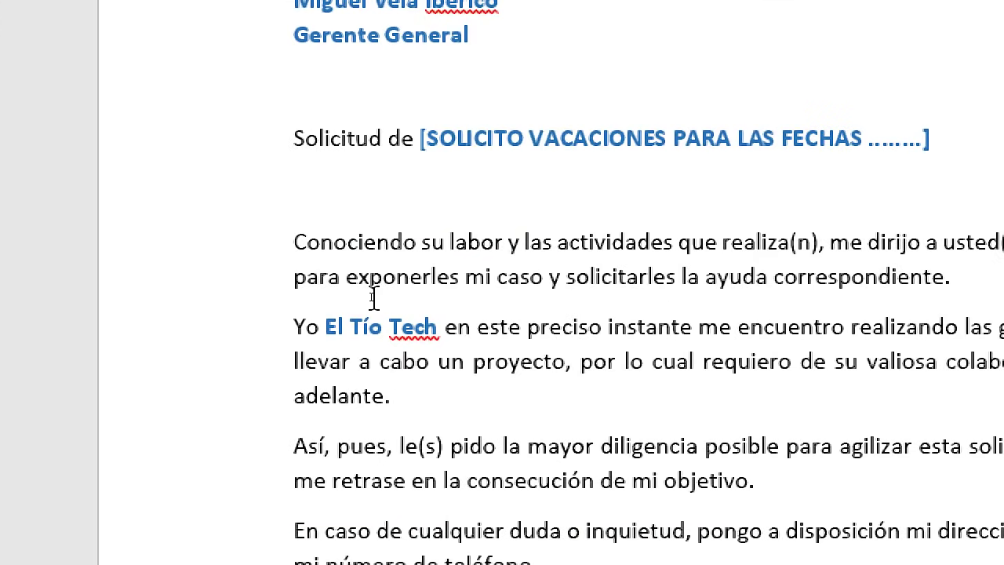
Select the addressee's name line and the 'Gerente General' line below the 2030 date
{"action": "left_click", "coordinate": [296, 157]}
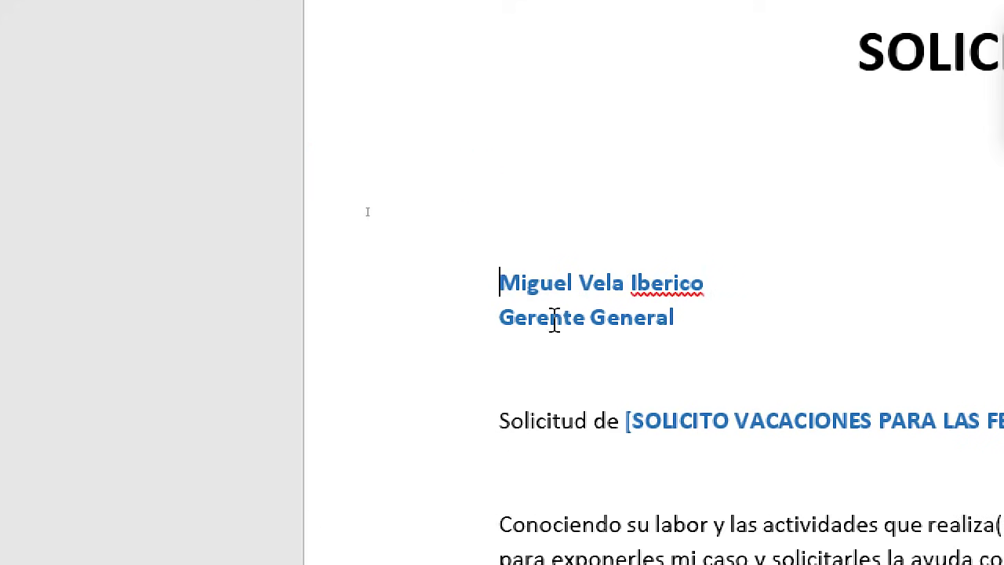
{"action": "mouse_move", "coordinate": [505, 287]}
{"action": "left_mouse_down"}
{"action": "mouse_move", "coordinate": [701, 273]}
{"action": "mouse_move", "coordinate": [704, 284]}
{"action": "left_mouse_up"}
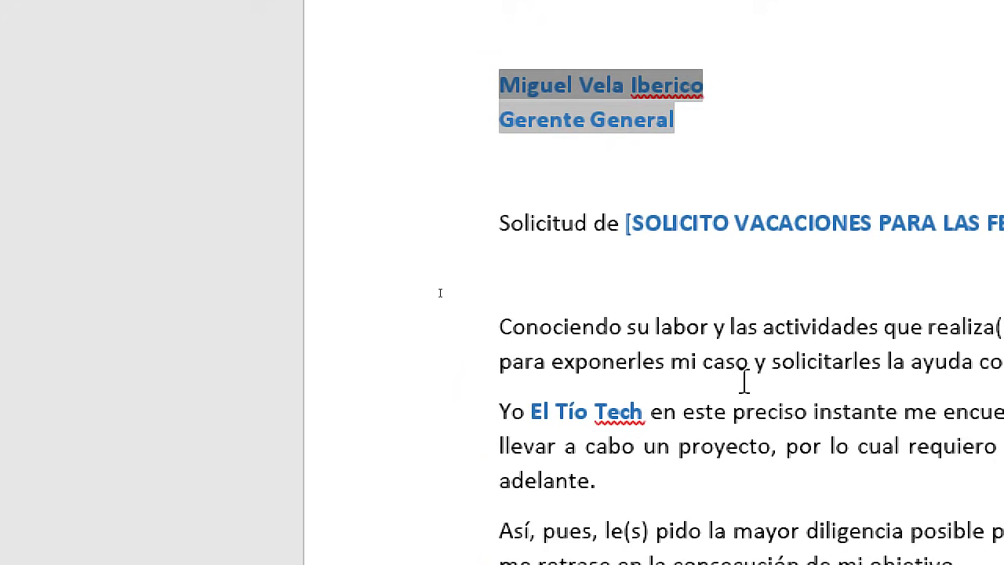
{"action": "left_click", "coordinate": [613, 86]}
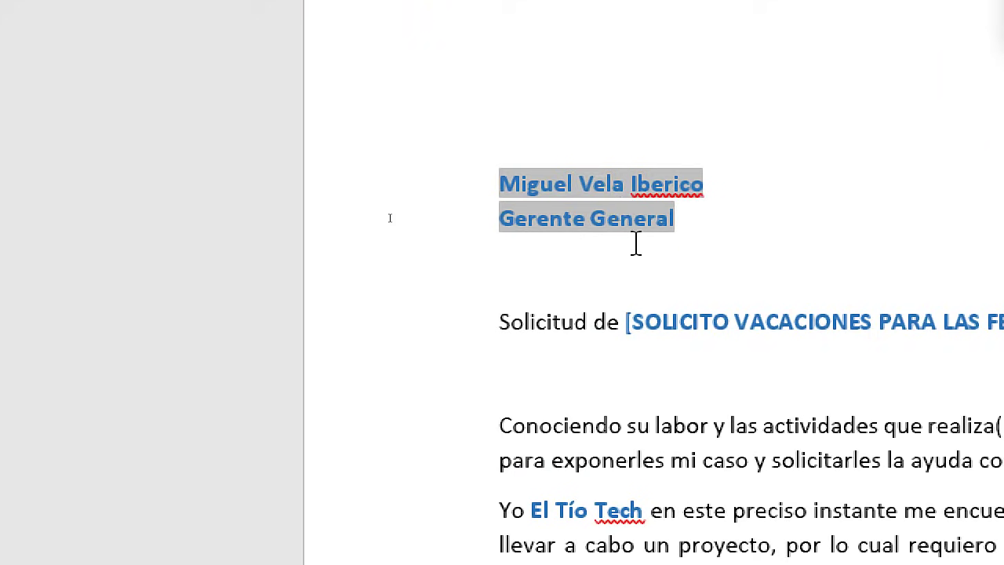
{"action": "key", "text": "super+Escape"}
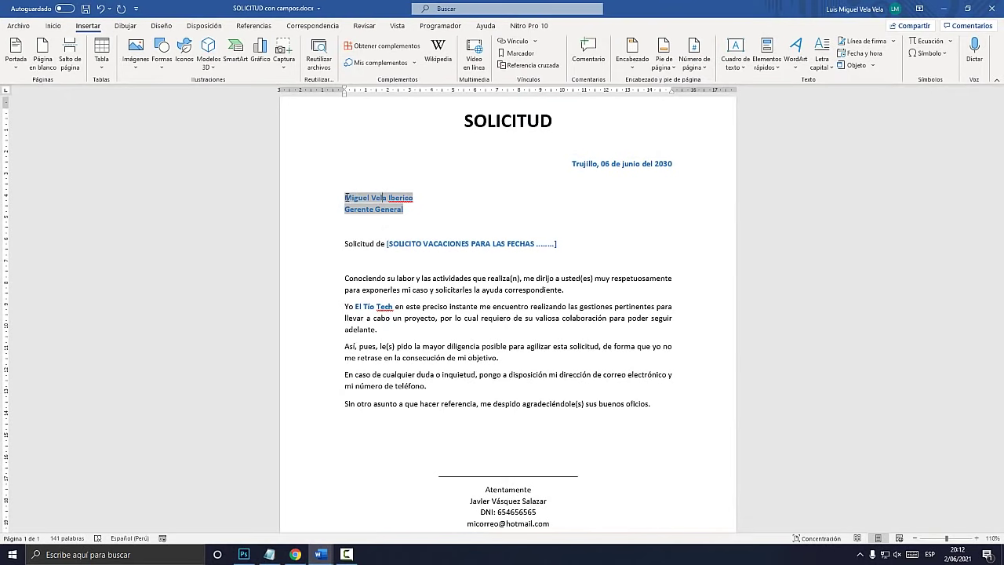
{"action": "scroll", "coordinate": [478, 345], "scroll_direction": "down", "scroll_amount": 3}
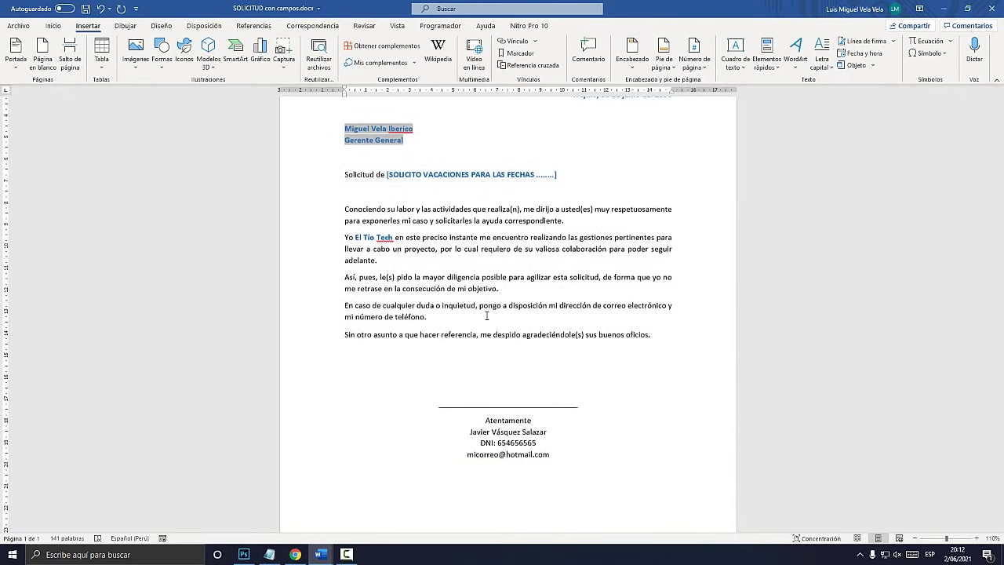
{"action": "scroll", "coordinate": [440, 314], "scroll_direction": "up", "scroll_amount": 4}
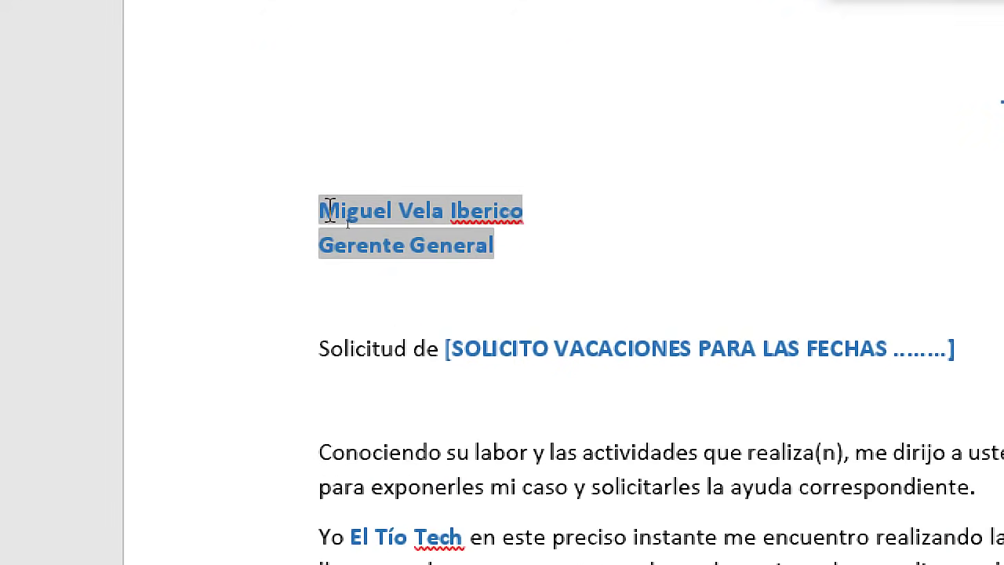
{"action": "left_click_drag", "start_coordinate": [323, 210], "coordinate": [492, 245]}
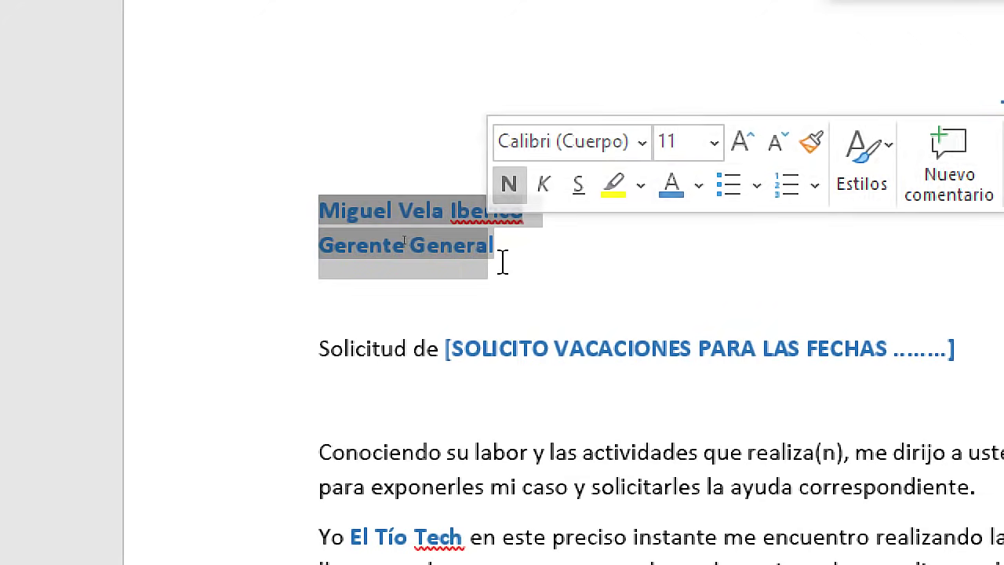
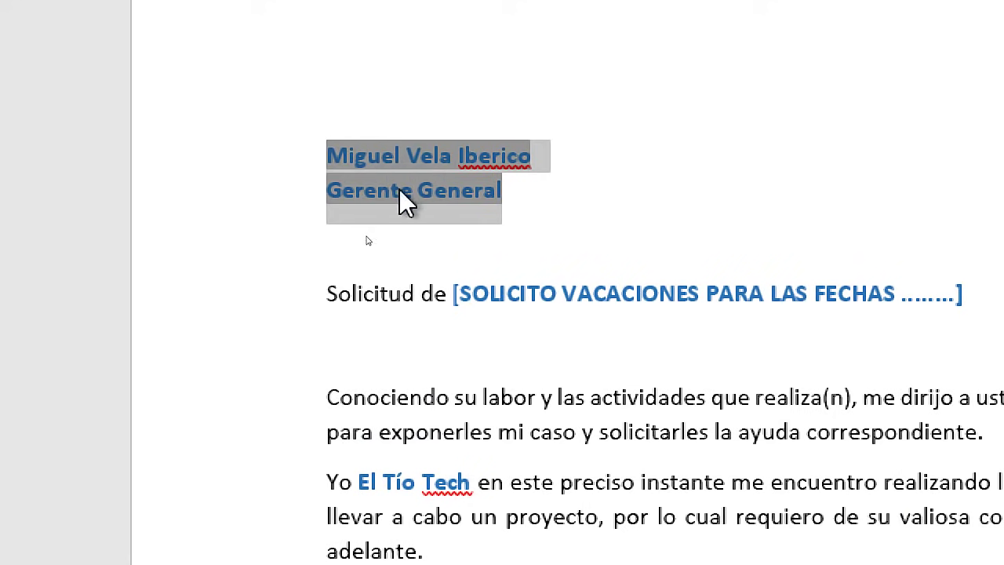
Highlight 'Fill in' in the Notepad notes, clearing the earlier mark on Ref
{"action": "scroll", "coordinate": [457, 206], "scroll_direction": "down", "scroll_amount": 1}
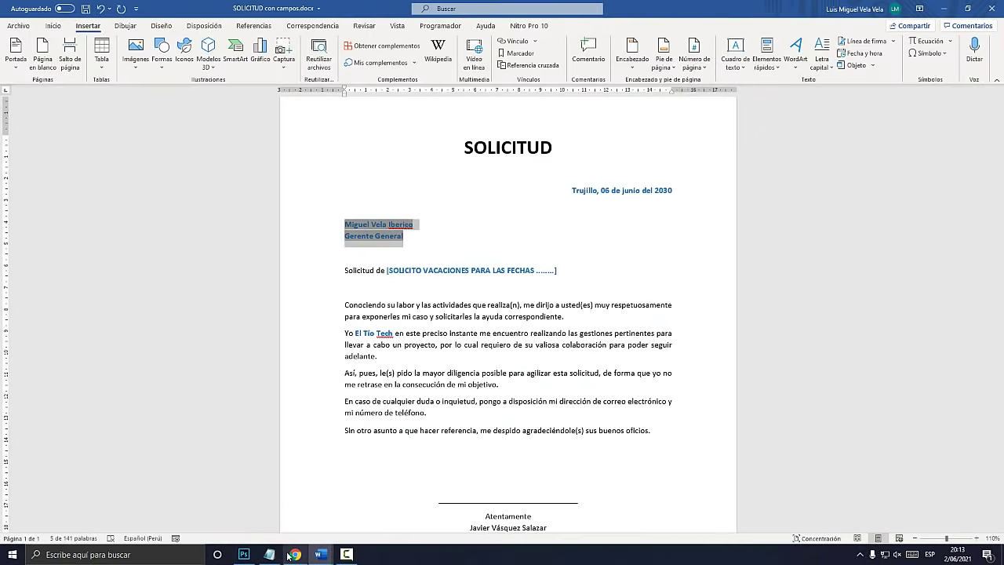
{"action": "left_click", "coordinate": [270, 553]}
{"action": "left_click", "coordinate": [193, 365]}
{"action": "left_click_drag", "start_coordinate": [226, 343], "coordinate": [58, 343]}
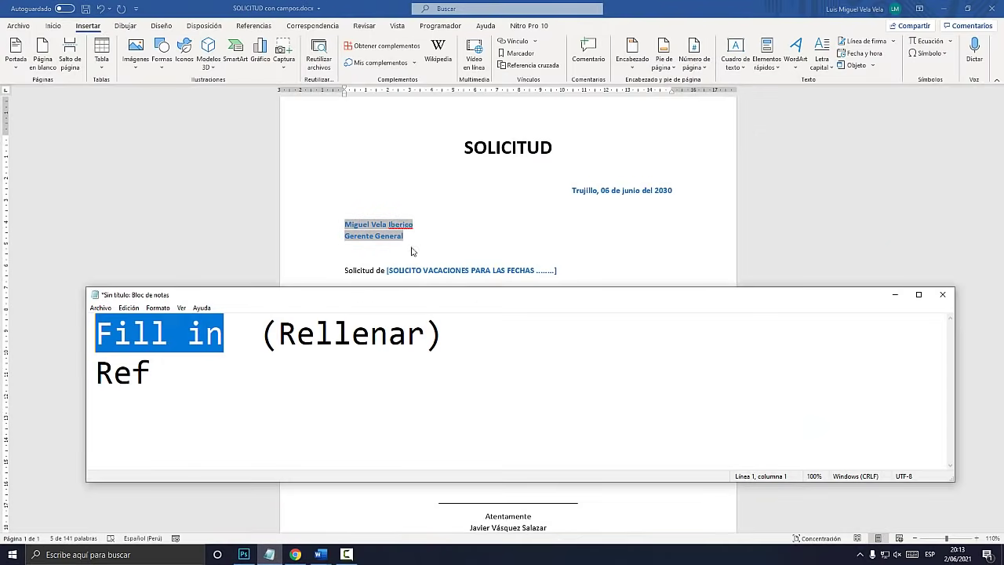
{"action": "left_click", "coordinate": [380, 228]}
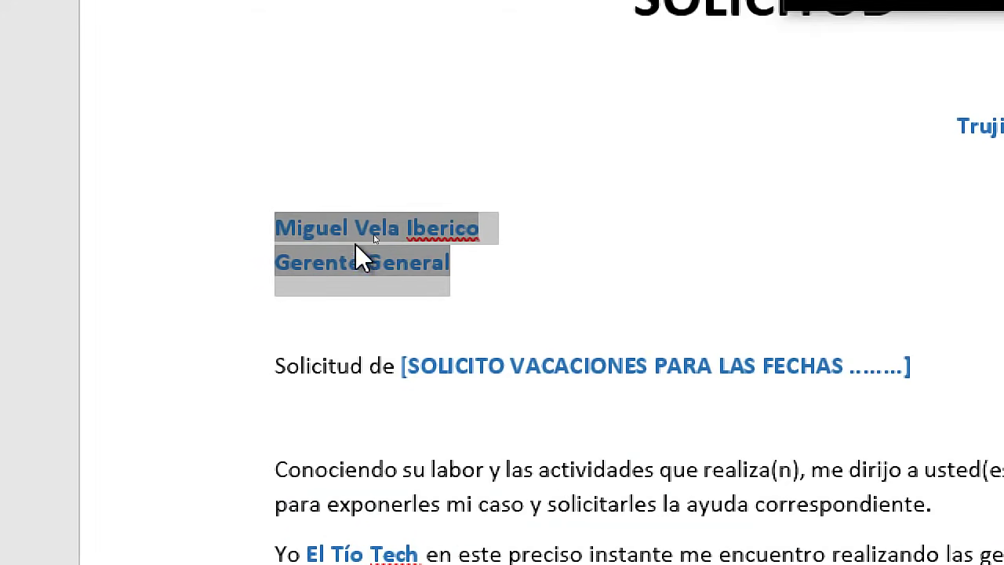
Add a bookmark named 'nombre' to the selected addressee name and title lines
{"action": "key", "text": "super+Escape"}
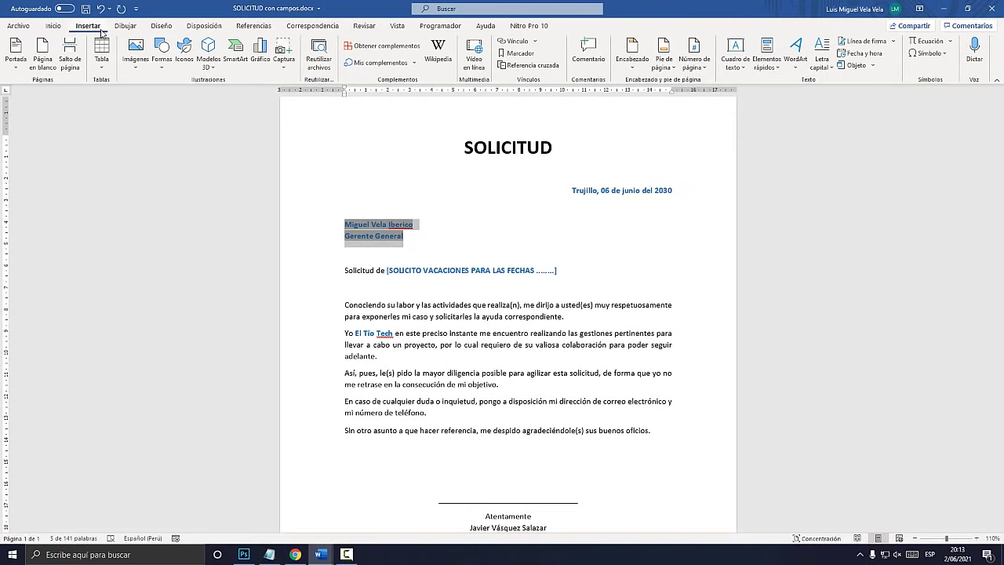
{"action": "key", "text": "super+plus"}
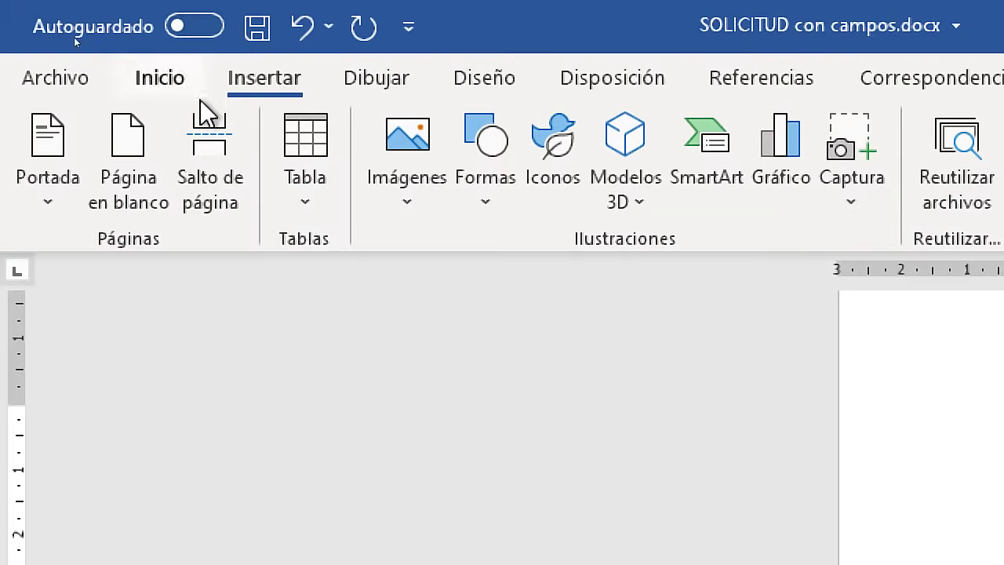
{"action": "key", "text": "super+Escape"}
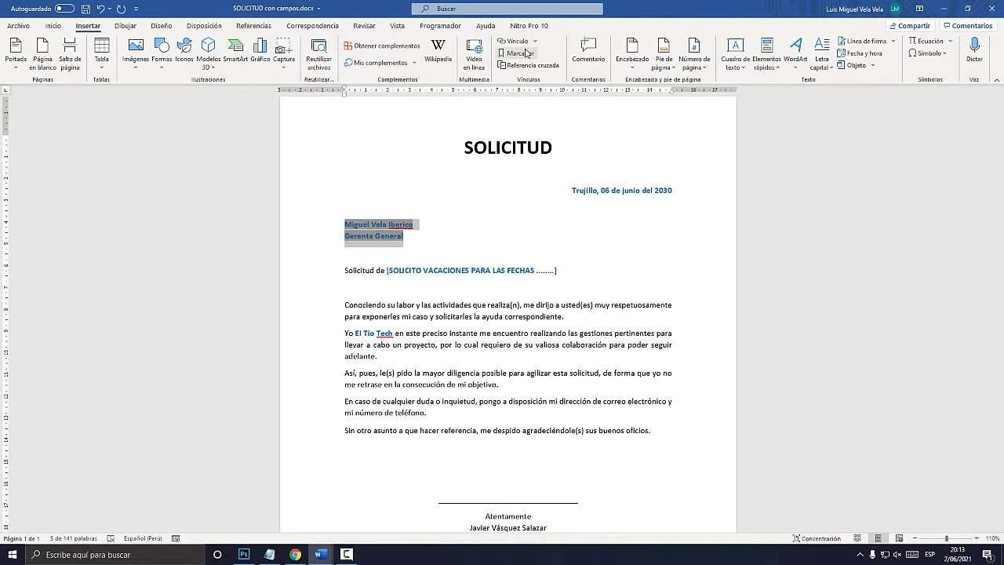
{"action": "key", "text": "super+plus"}
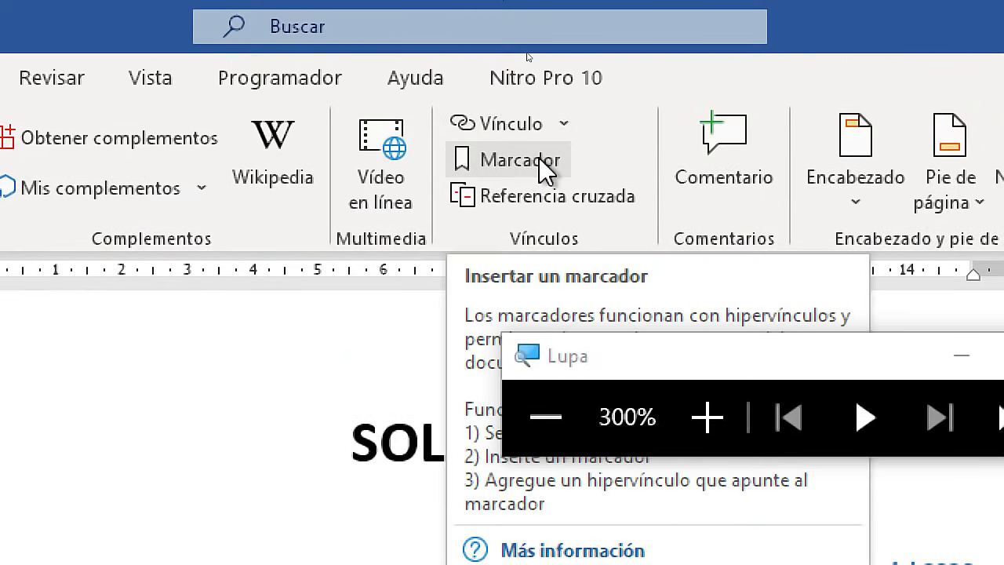
{"action": "left_click", "coordinate": [545, 166]}
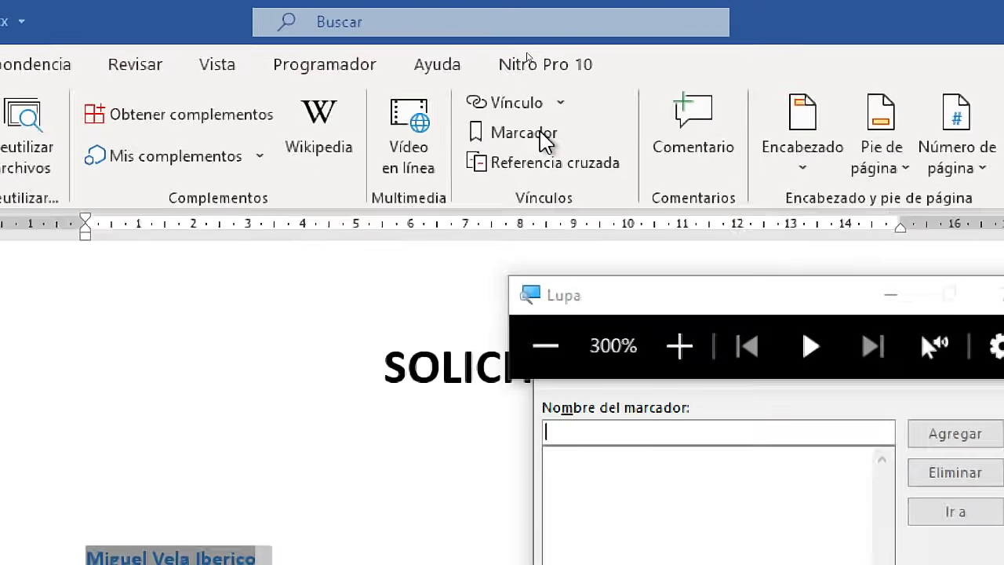
{"action": "key", "text": "super+Escape"}
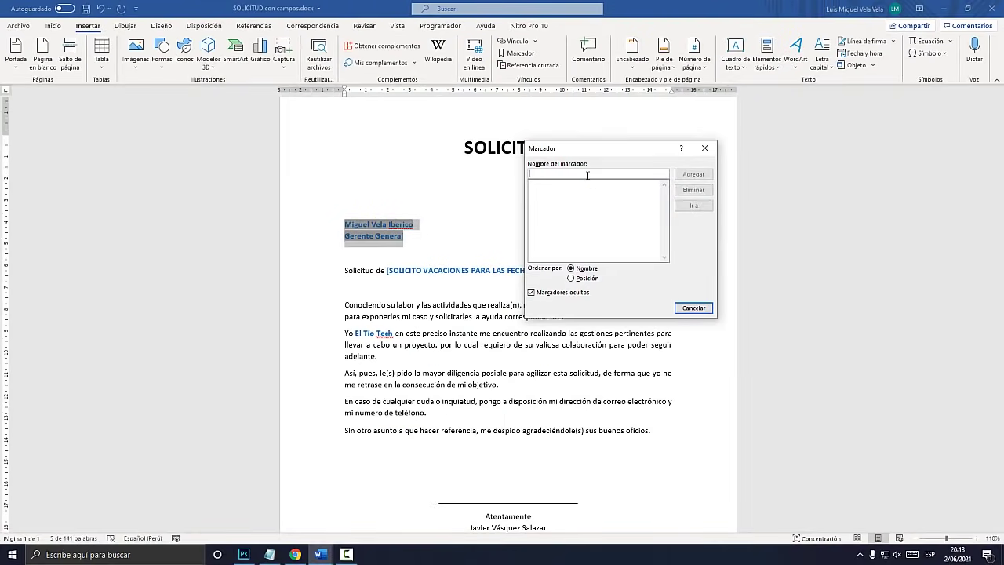
{"action": "key", "text": "super+plus"}
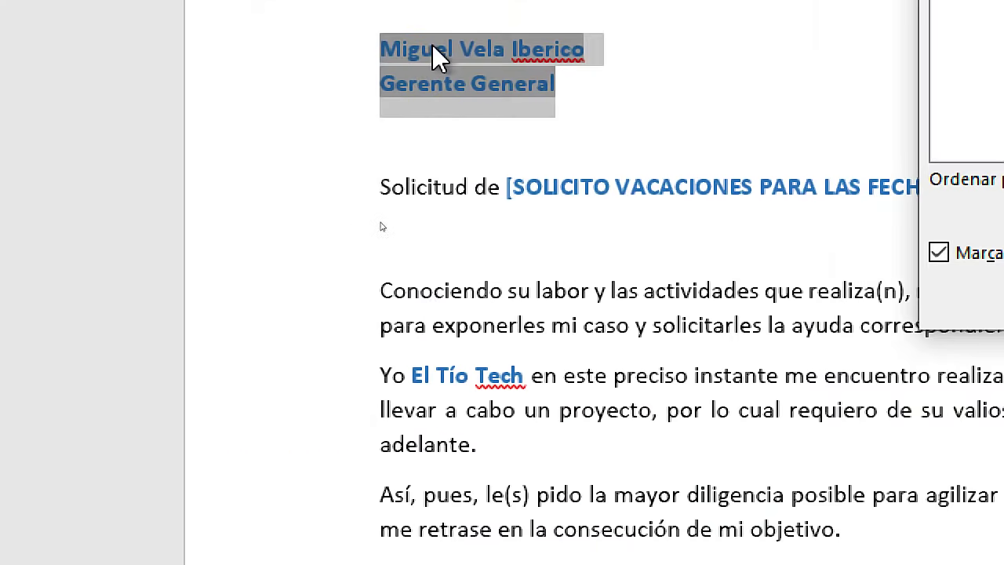
{"action": "type", "text": "nombre"}
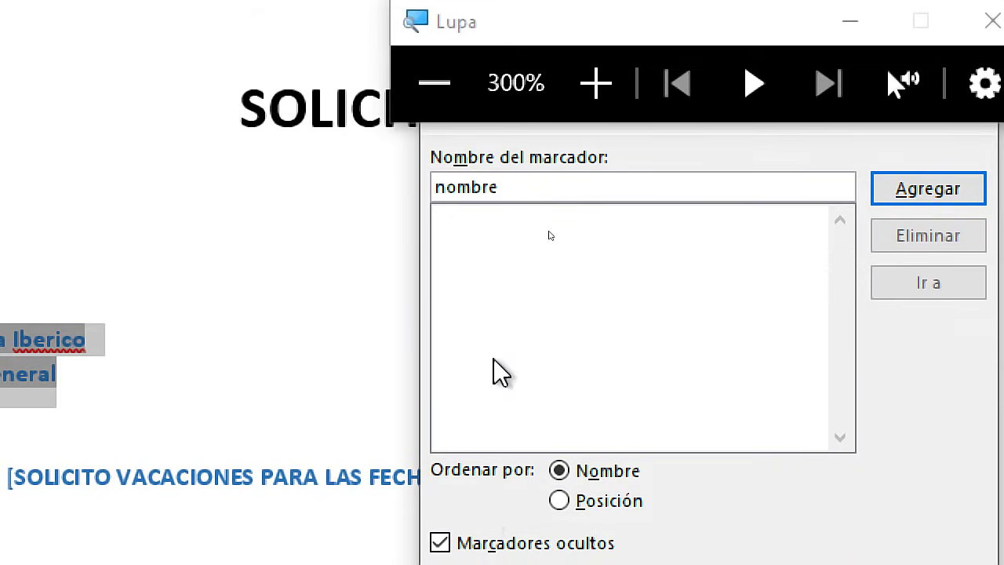
{"action": "key", "text": "super+Escape"}
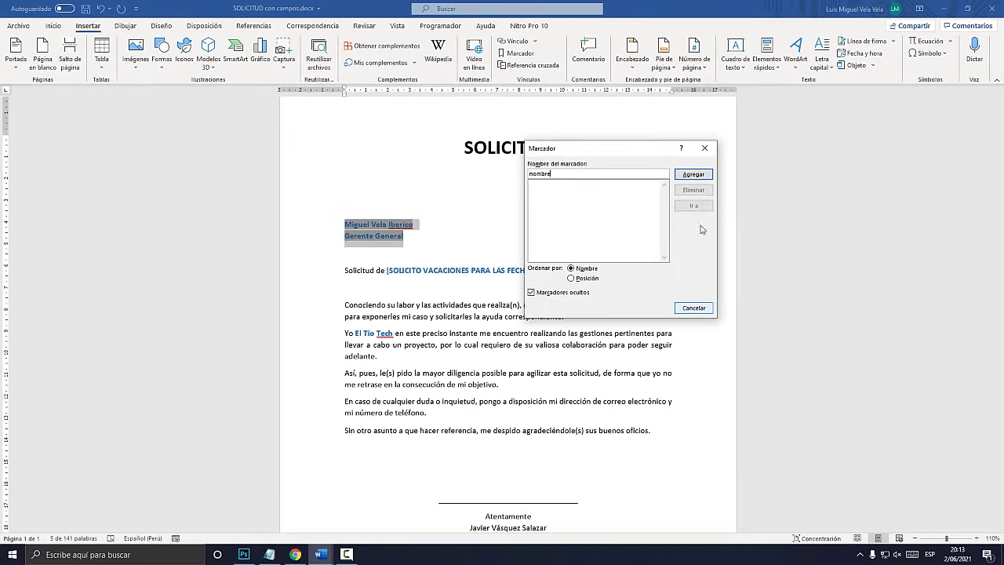
{"action": "key", "text": "super+plus"}
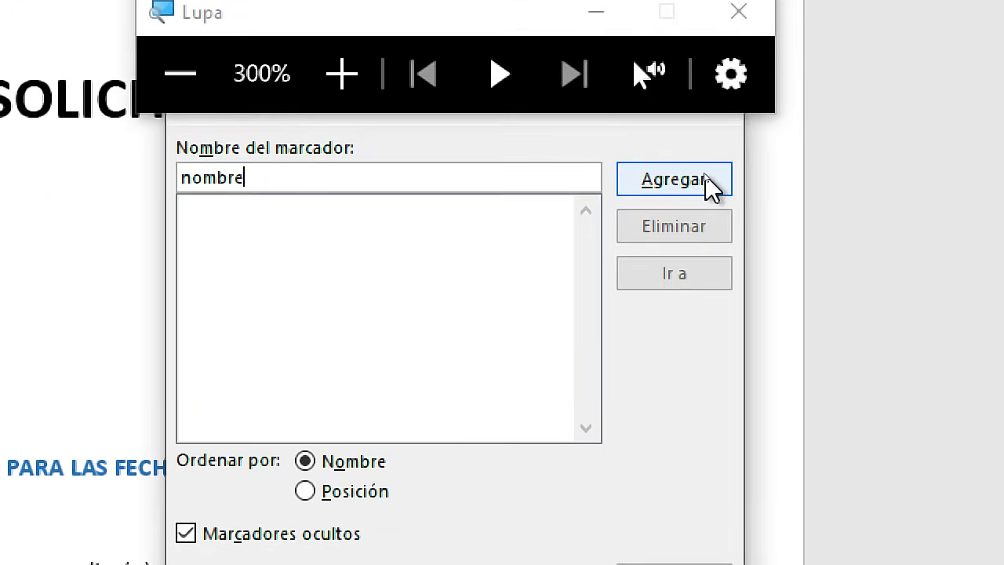
{"action": "left_click", "coordinate": [704, 176]}
{"action": "key", "text": "super+Escape"}
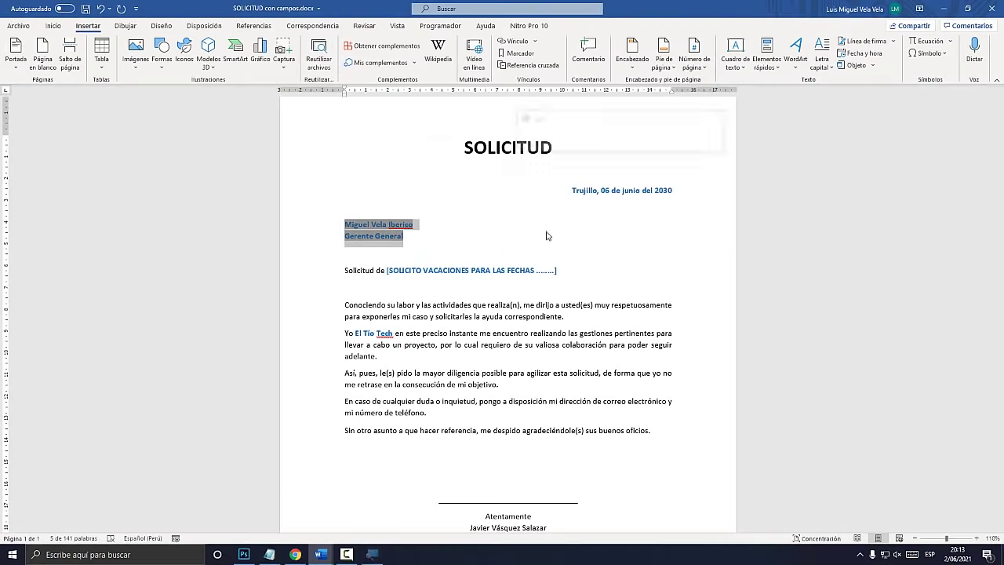
{"action": "left_click", "coordinate": [391, 332]}
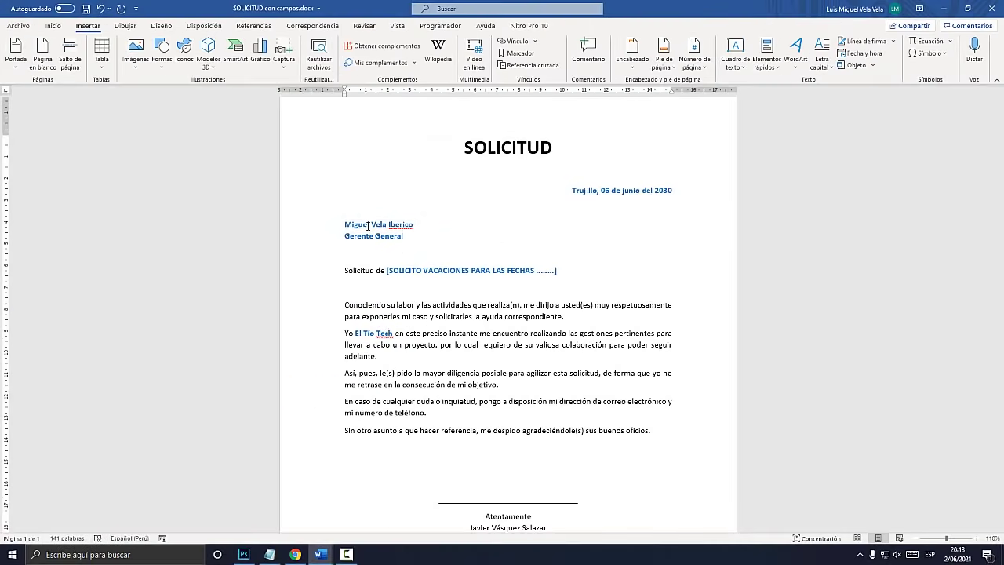
{"action": "key", "text": "super+plus"}
{"action": "left_click_drag", "start_coordinate": [404, 236], "coordinate": [351, 224]}
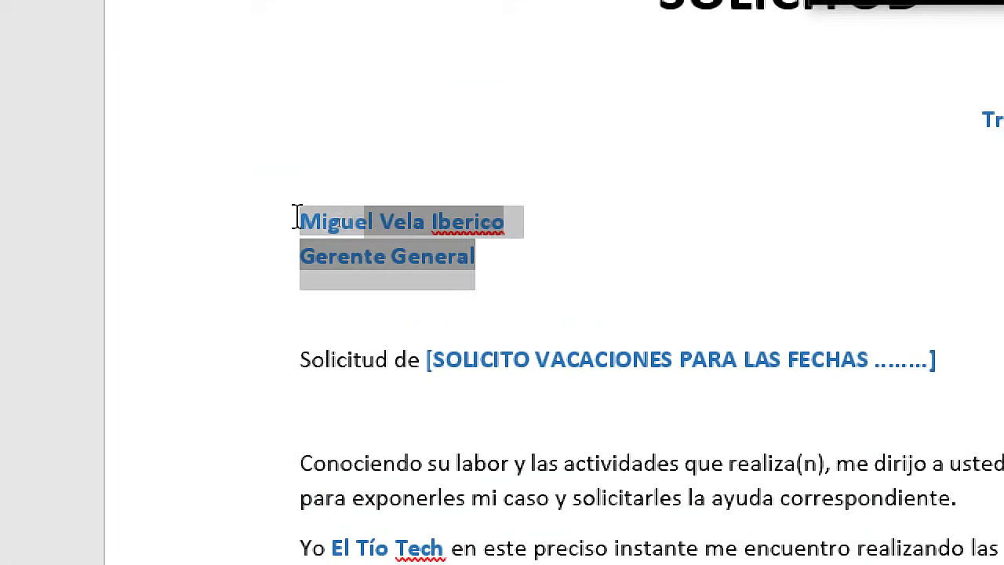
{"action": "key", "text": "super+Escape"}
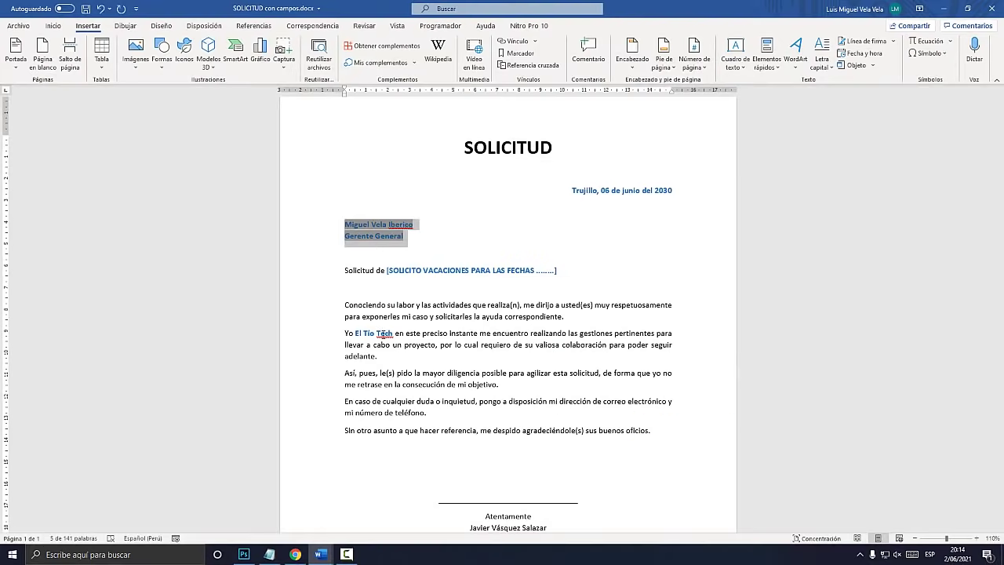
{"action": "left_click", "coordinate": [384, 332]}
{"action": "key", "text": "super+plus"}
{"action": "left_click_drag", "start_coordinate": [394, 334], "coordinate": [310, 330]}
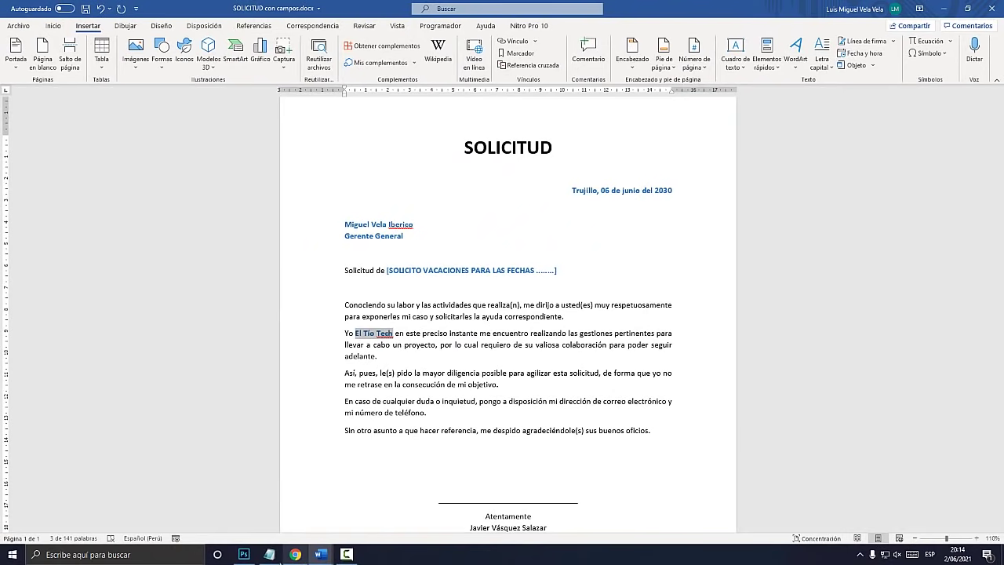
Type '(Marcadores)' after Ref on the second line of the Notepad notes
{"action": "left_click", "coordinate": [269, 554]}
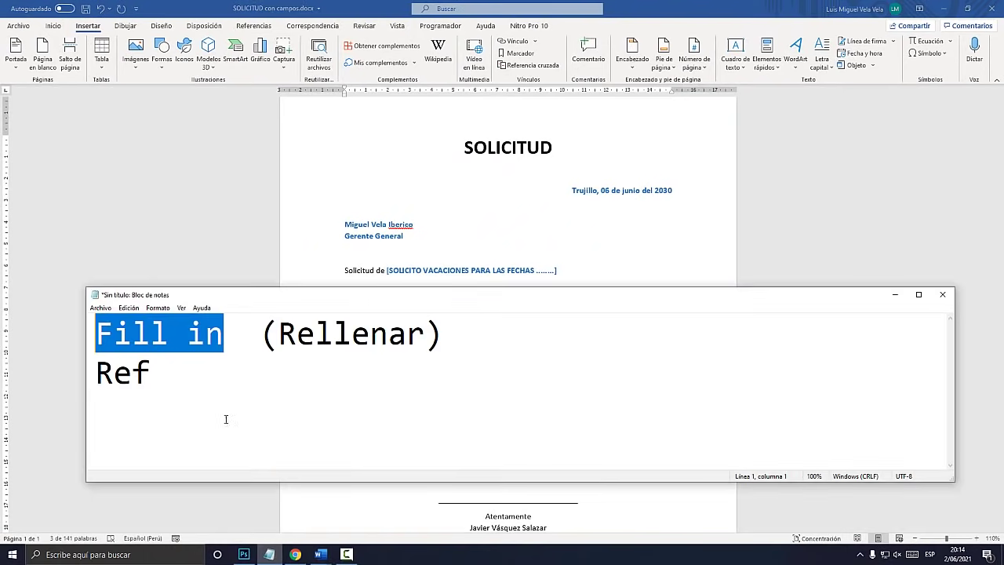
{"action": "left_click", "coordinate": [168, 374]}
{"action": "double_click", "coordinate": [198, 377]}
{"action": "left_click", "coordinate": [156, 377]}
{"action": "type", "text": "("}
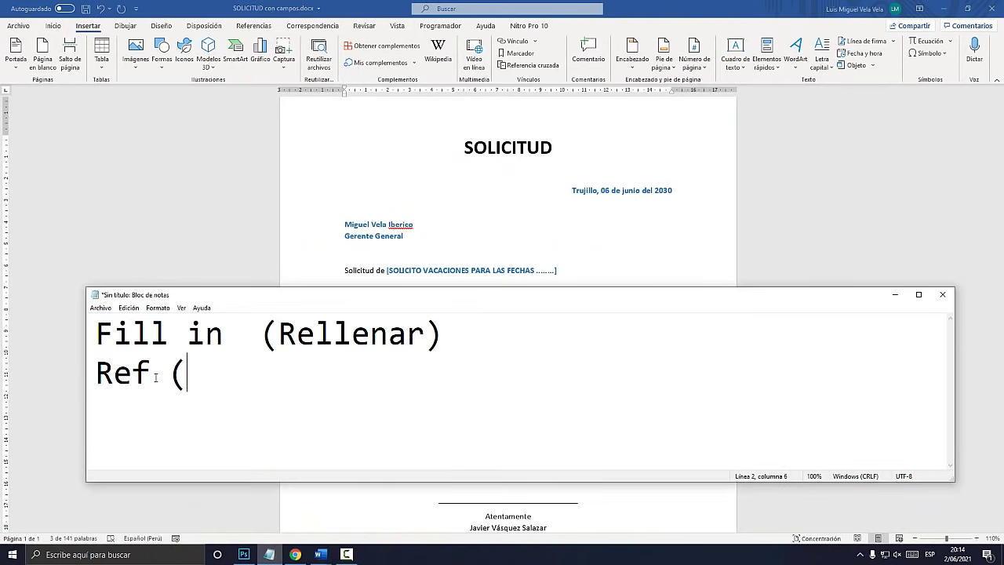
{"action": "type", "text": "Marca"}
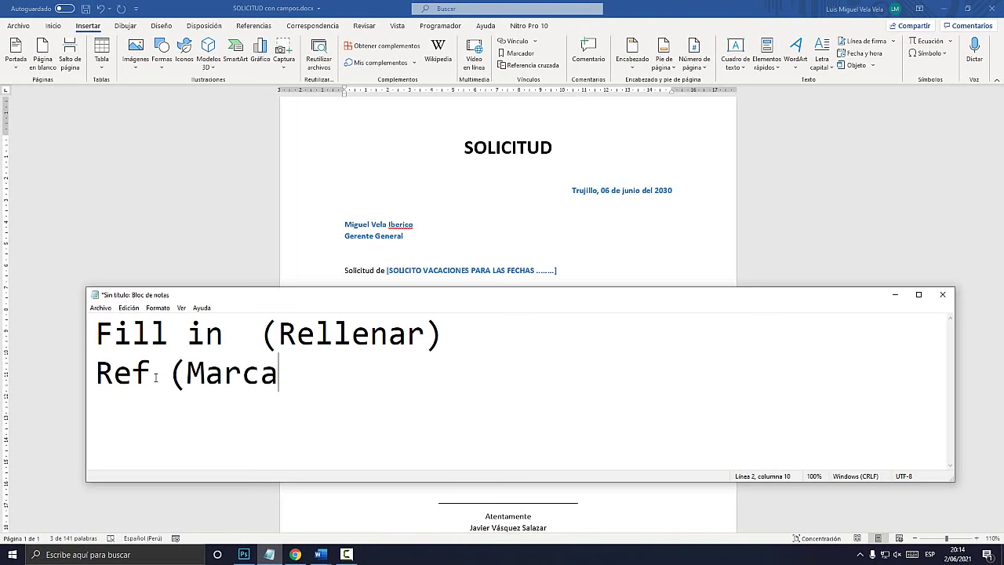
{"action": "type", "text": "dores)"}
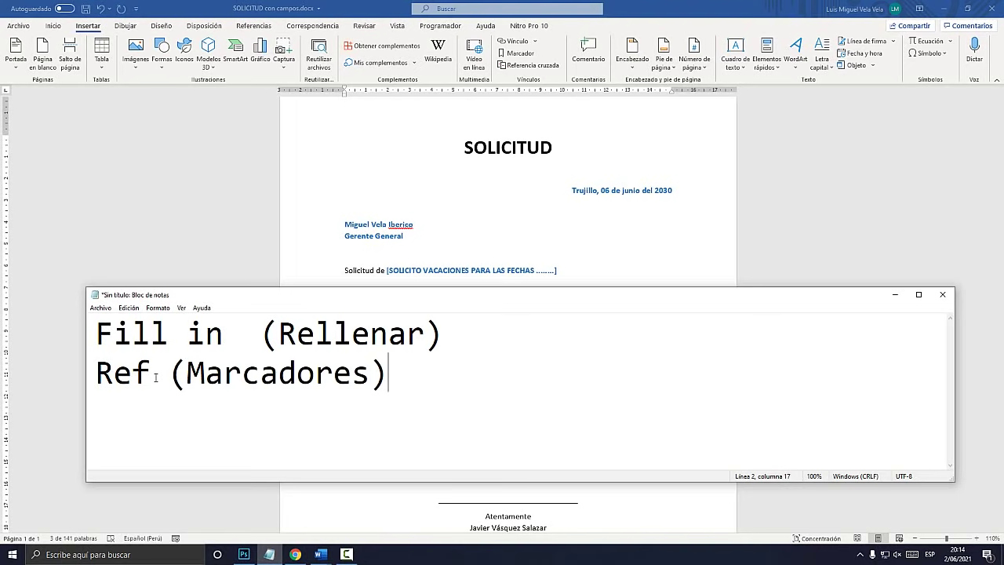
{"action": "left_click", "coordinate": [387, 4]}
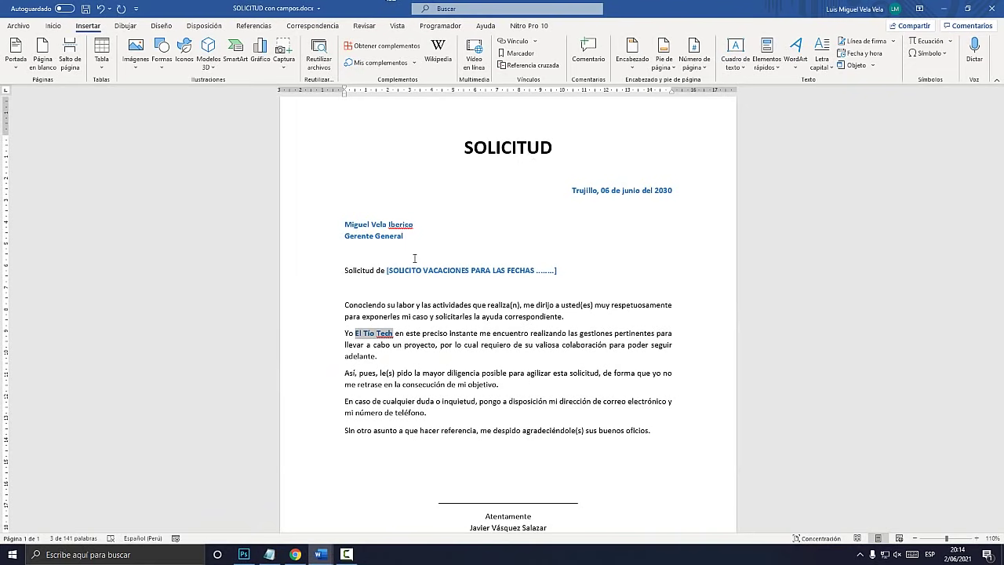
{"action": "left_click", "coordinate": [270, 554]}
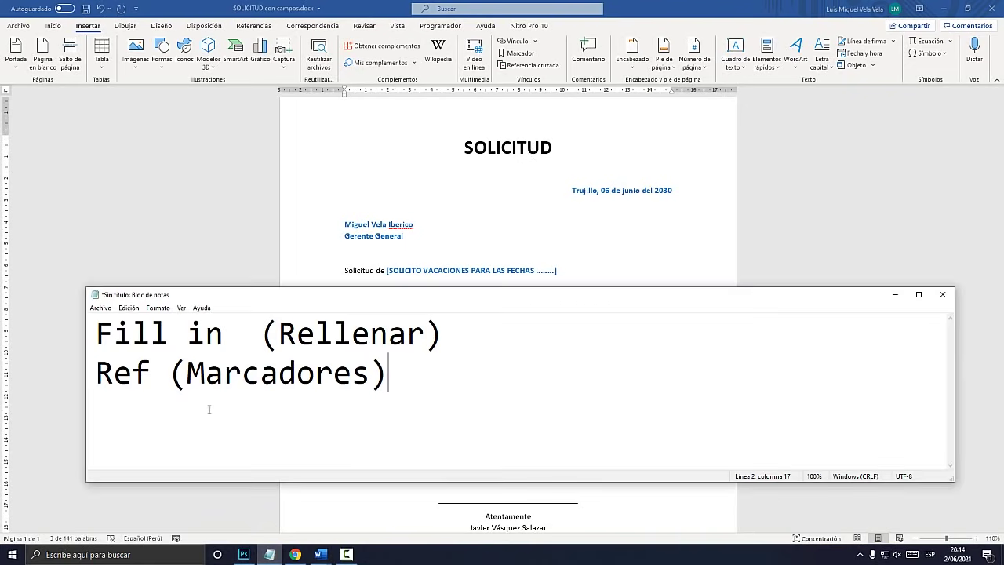
From Quick Parts, open the Field dialog and choose the Ref field type
{"action": "left_click", "coordinate": [703, 6]}
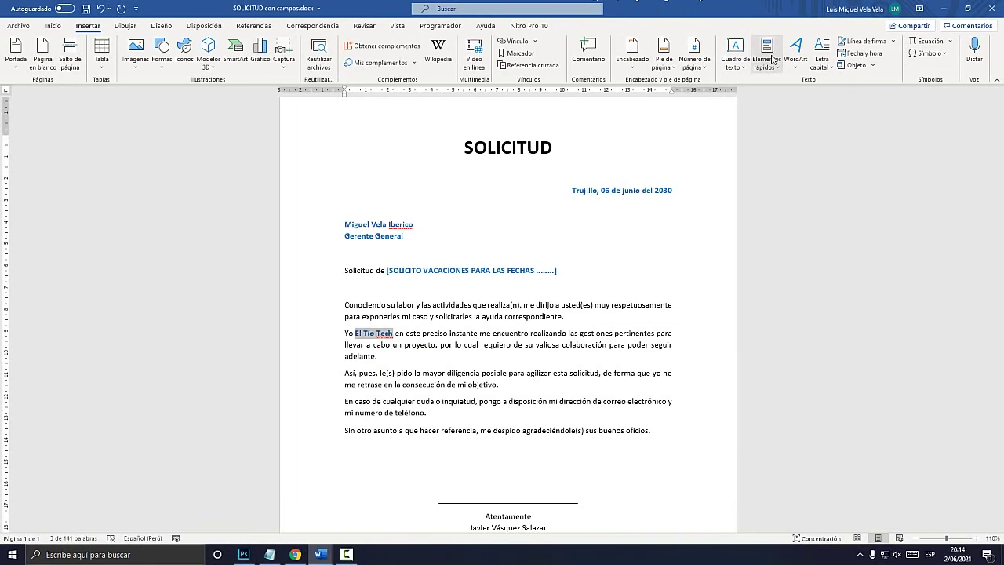
{"action": "key", "text": "super+plus"}
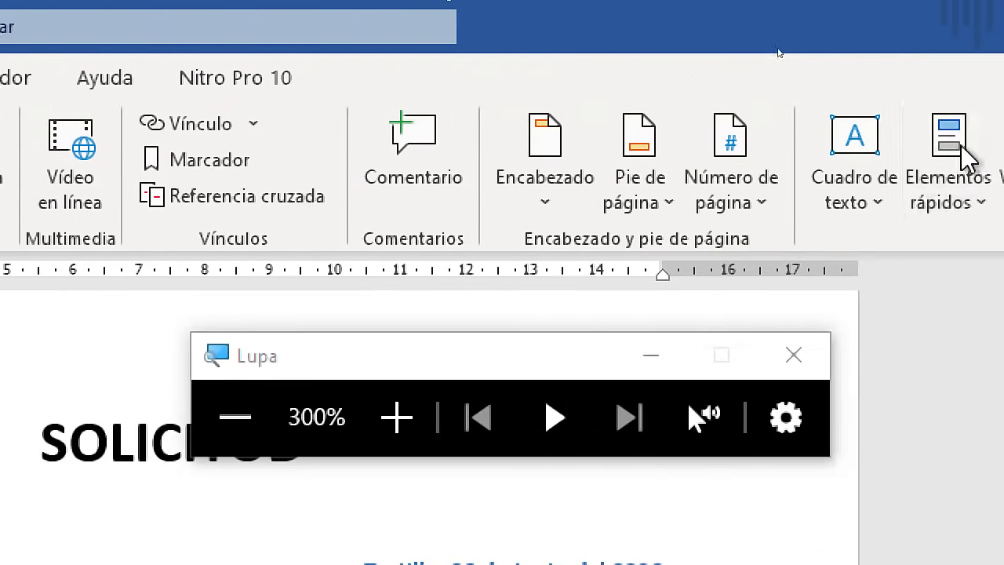
{"action": "left_click", "coordinate": [757, 180]}
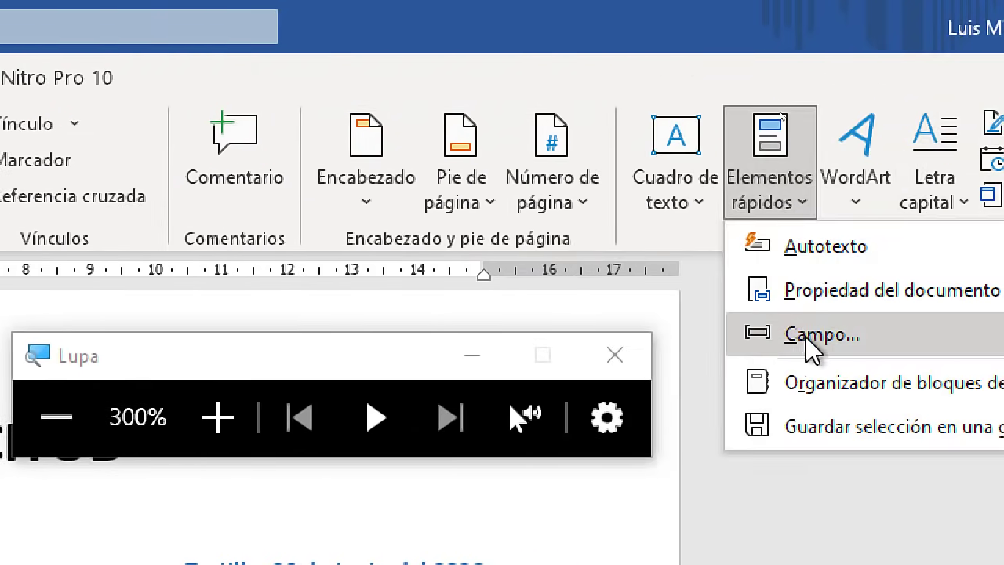
{"action": "left_click", "coordinate": [819, 335]}
{"action": "key", "text": "super+Escape"}
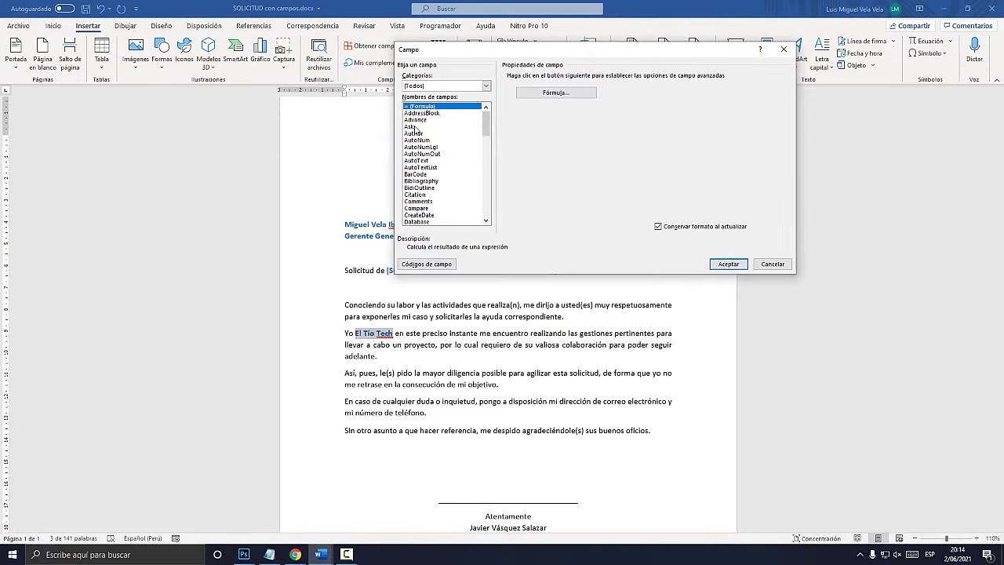
{"action": "key", "text": "super+plus"}
{"action": "left_click", "coordinate": [411, 127]}
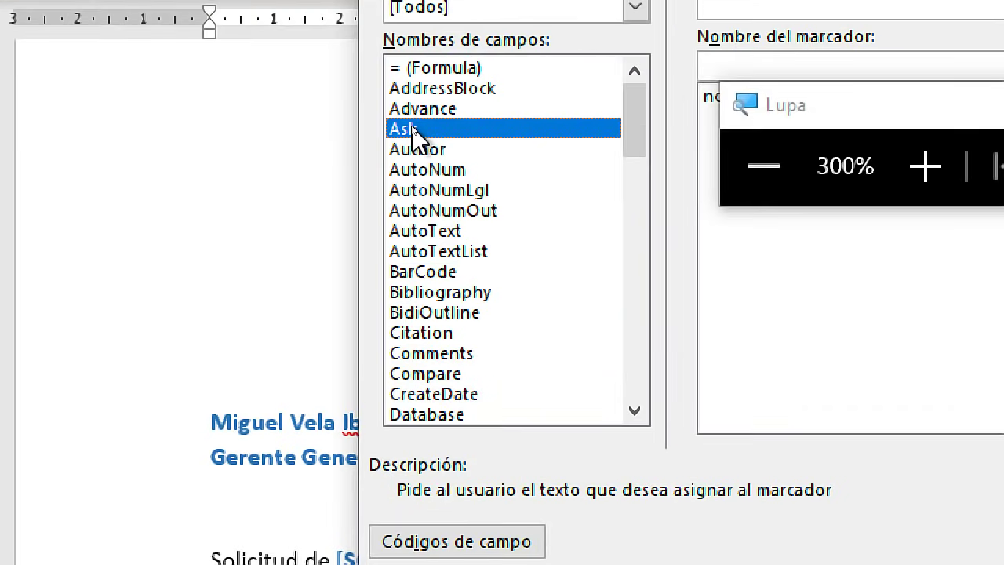
{"action": "key", "text": "Down"}
{"action": "key", "text": "Down"}
{"action": "key", "text": "Down"}
{"action": "key", "text": "Down"}
{"action": "key", "text": "Down"}
{"action": "key", "text": "Down"}
{"action": "key", "text": "Down"}
{"action": "key", "text": "Down"}
{"action": "key", "text": "Down"}
{"action": "key", "text": "Down"}
{"action": "key", "text": "Down"}
{"action": "key", "text": "Down"}
{"action": "key", "text": "Down"}
{"action": "key", "text": "Down"}
{"action": "key", "text": "Down"}
{"action": "key", "text": "Down"}
{"action": "key", "text": "Down"}
{"action": "key", "text": "Down"}
{"action": "key", "text": "Down"}
{"action": "key", "text": "Down"}
{"action": "key", "text": "Down"}
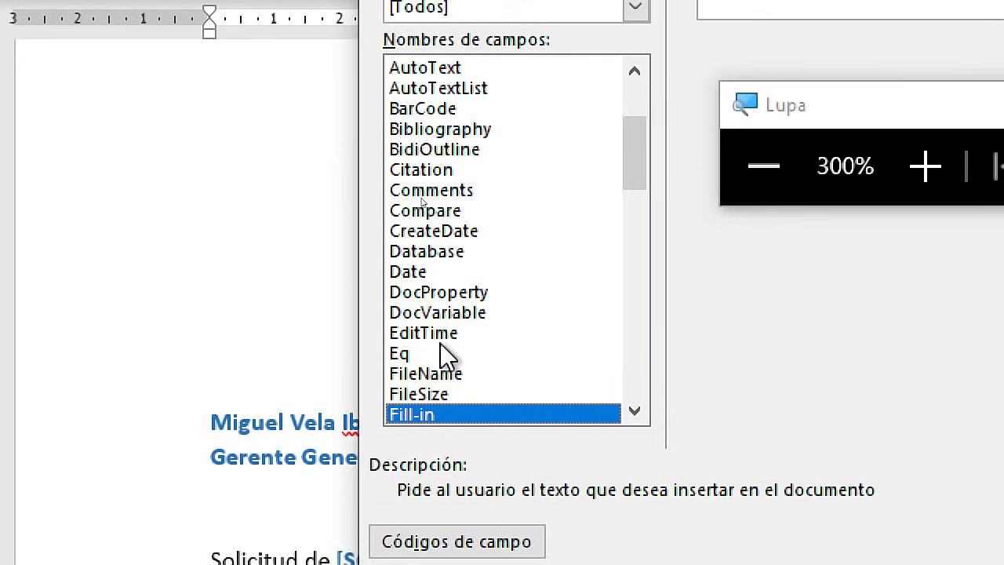
{"action": "key", "text": "r"}
{"action": "scroll", "coordinate": [444, 325], "scroll_direction": "down", "scroll_amount": 1}
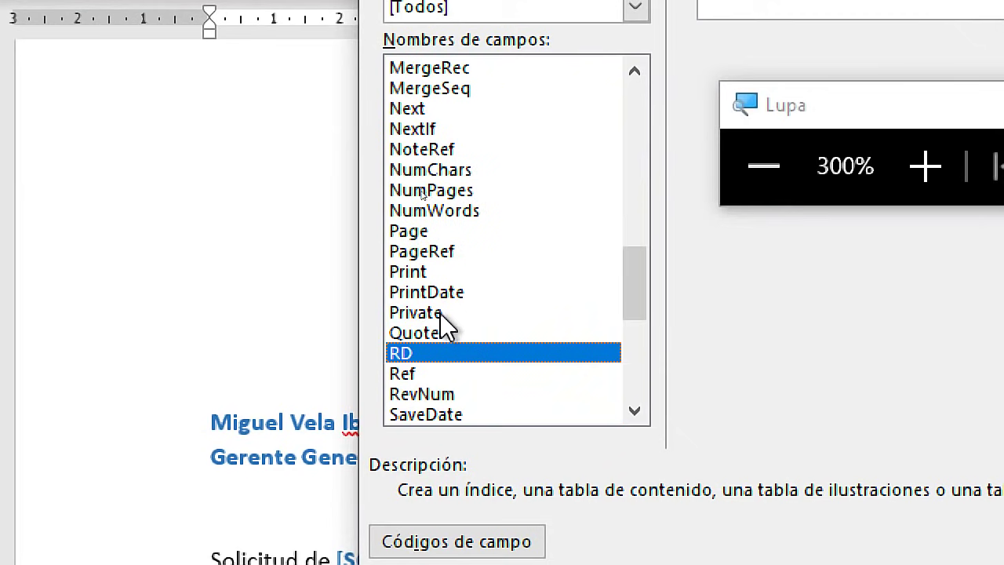
{"action": "left_click", "coordinate": [423, 374]}
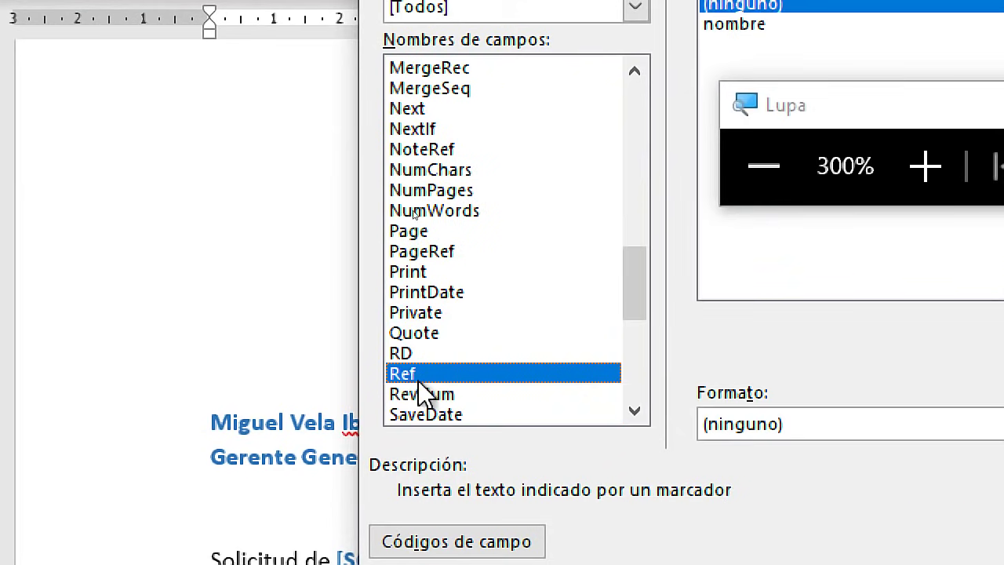
{"action": "key", "text": "super+Escape"}
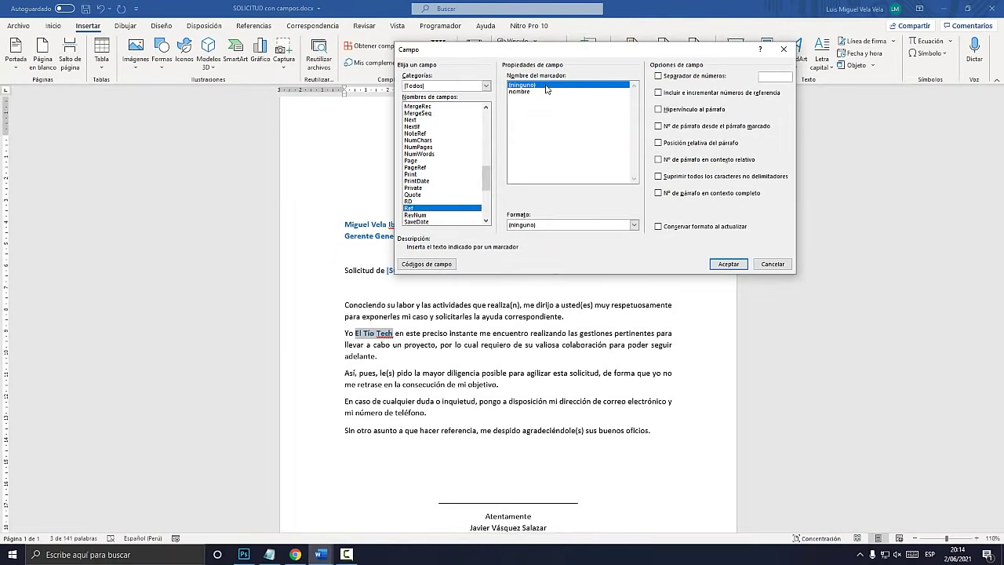
{"action": "key", "text": "super+plus"}
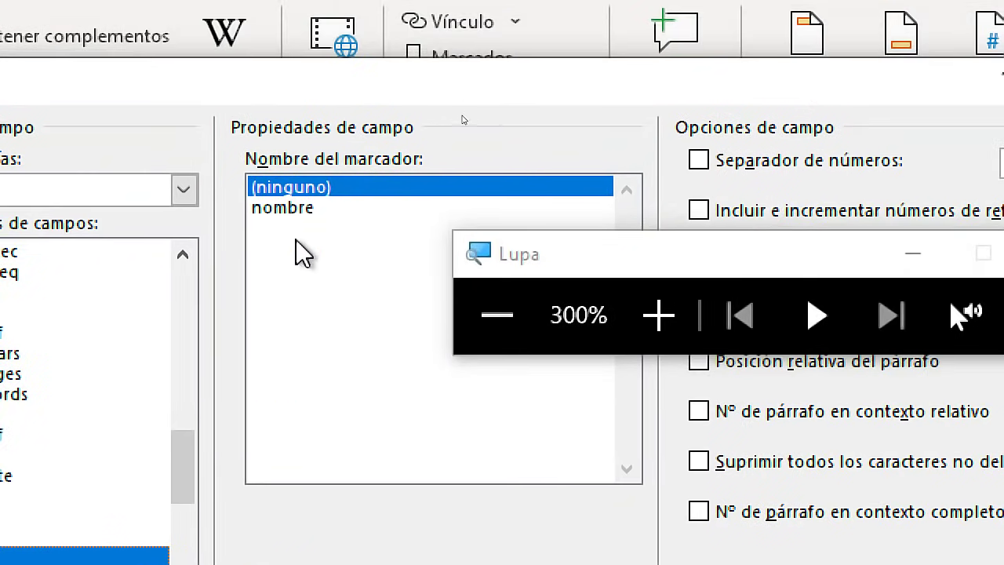
Link the Ref field to bookmark 'nombre' and insert it after 'Yo'
{"action": "left_click", "coordinate": [290, 213]}
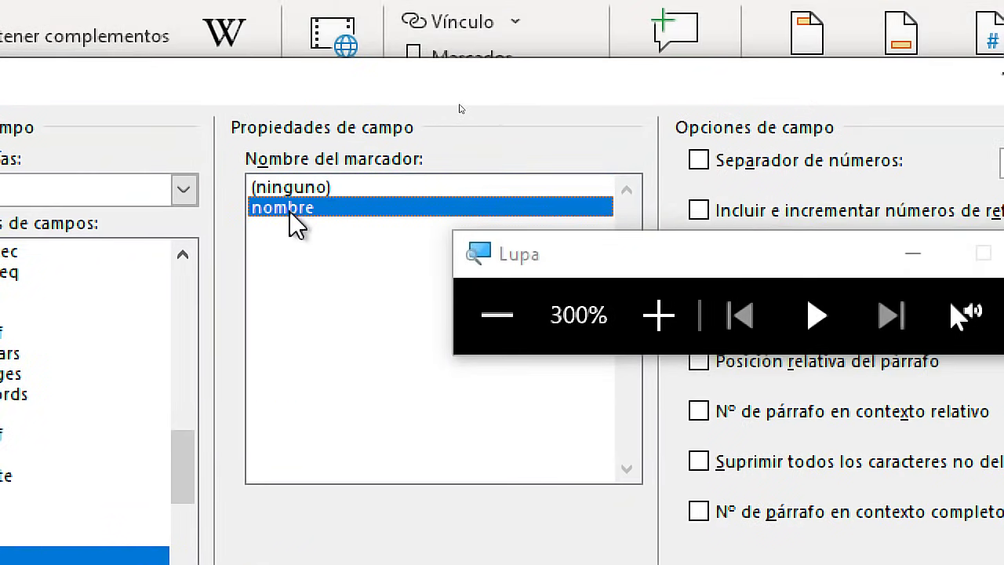
{"action": "key", "text": "super+Escape"}
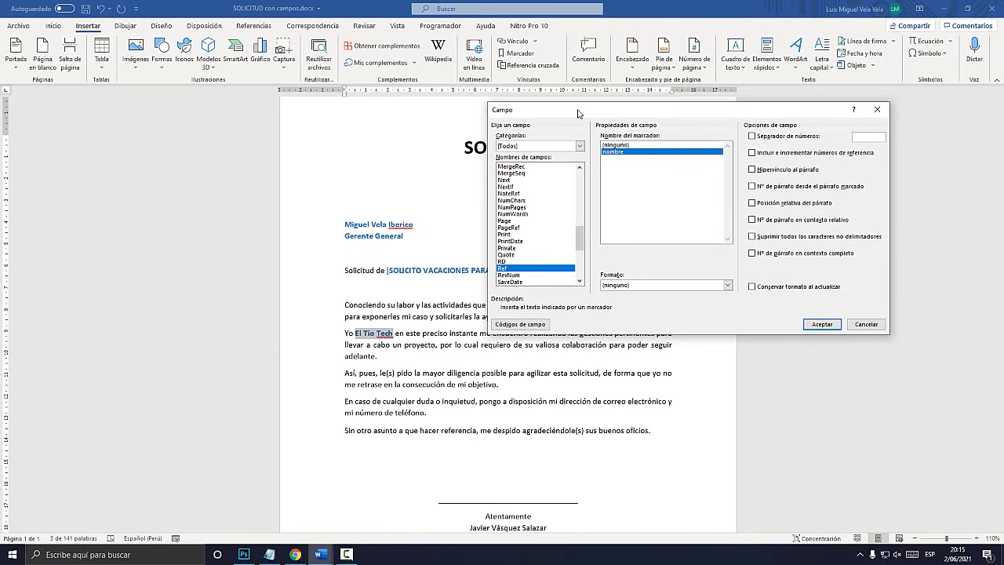
{"action": "key", "text": "super+plus"}
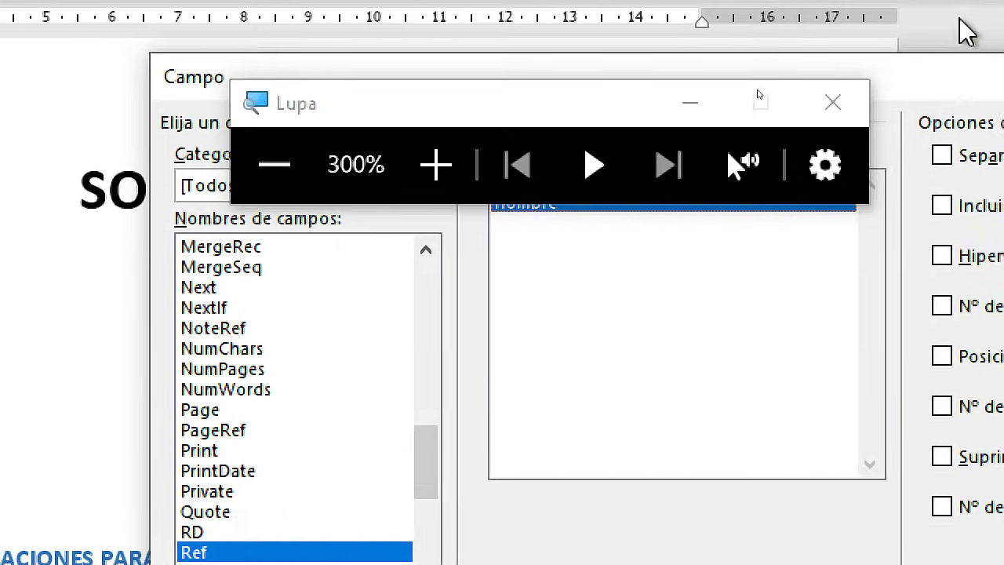
{"action": "left_click_drag", "start_coordinate": [643, 123], "coordinate": [394, 56]}
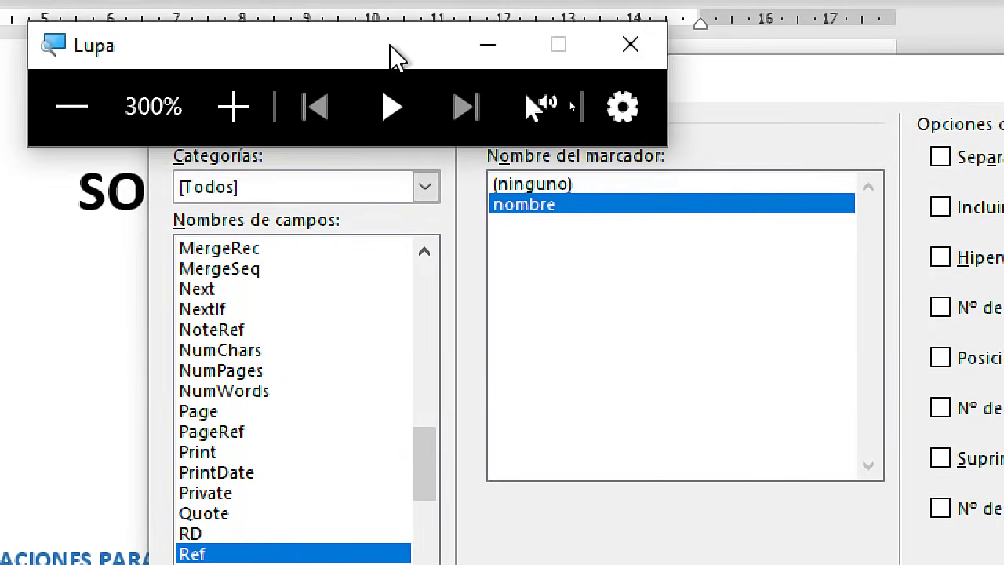
{"action": "left_click_drag", "start_coordinate": [749, 147], "coordinate": [655, 230]}
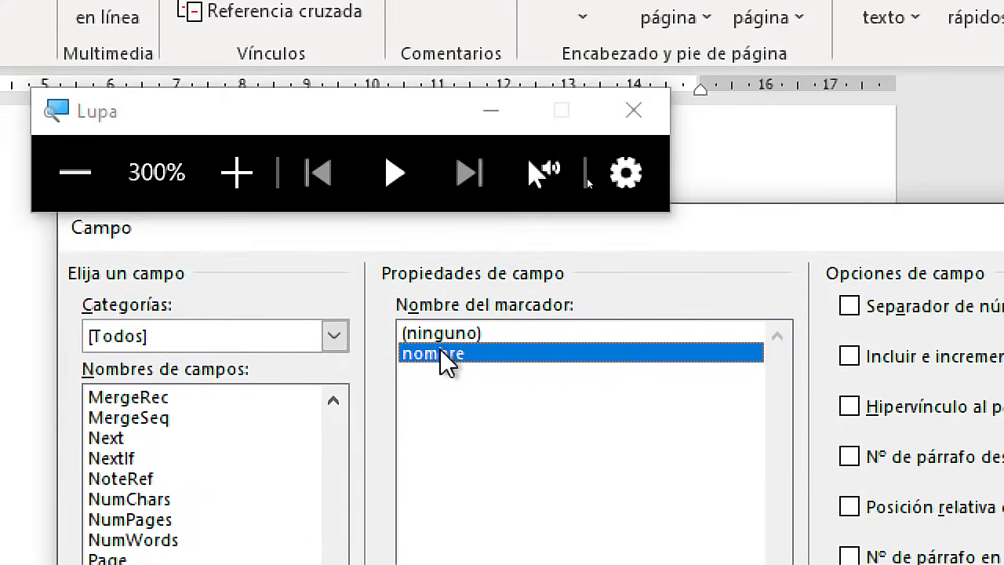
{"action": "key", "text": "super+Escape"}
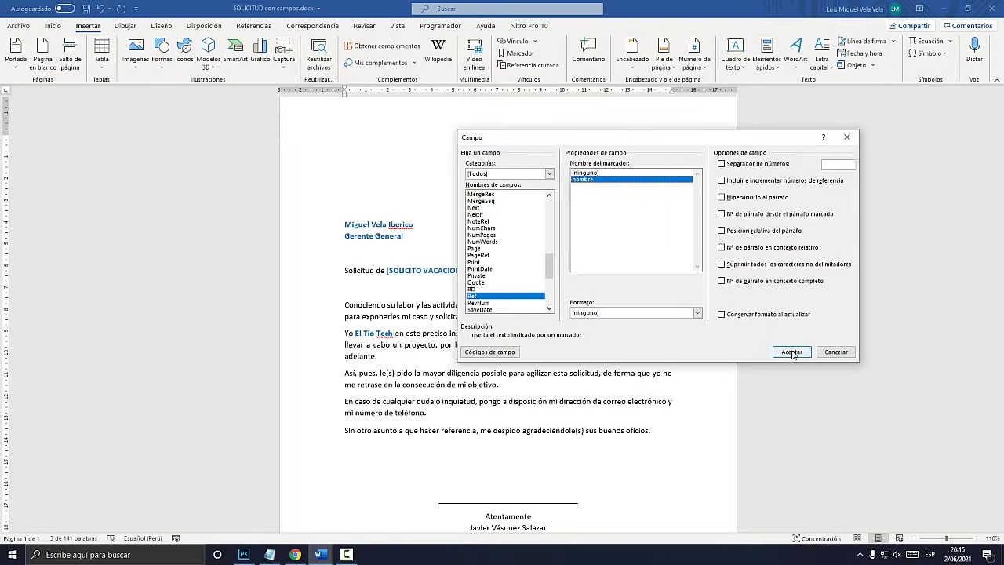
{"action": "left_click", "coordinate": [791, 352]}
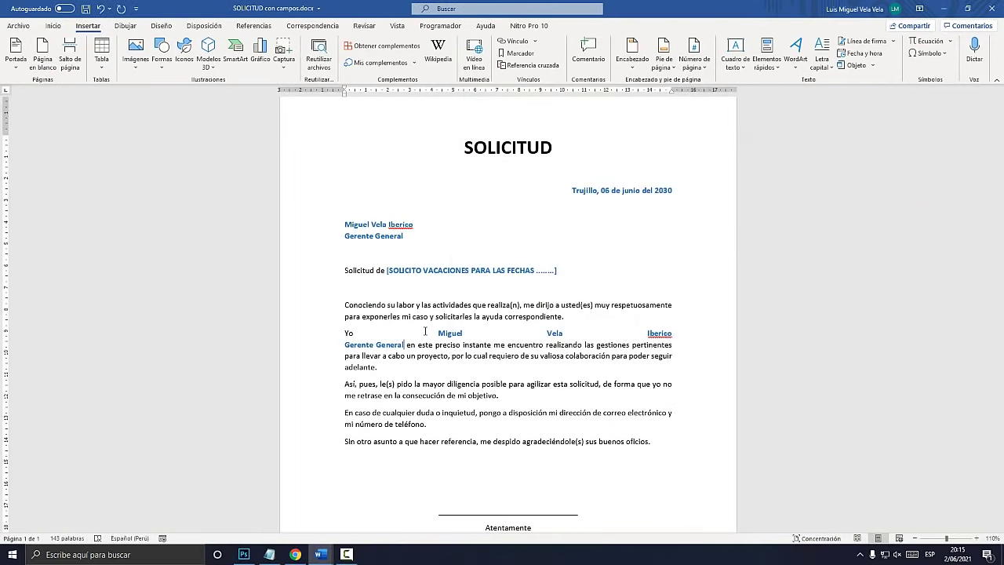
{"action": "key", "text": "super+plus"}
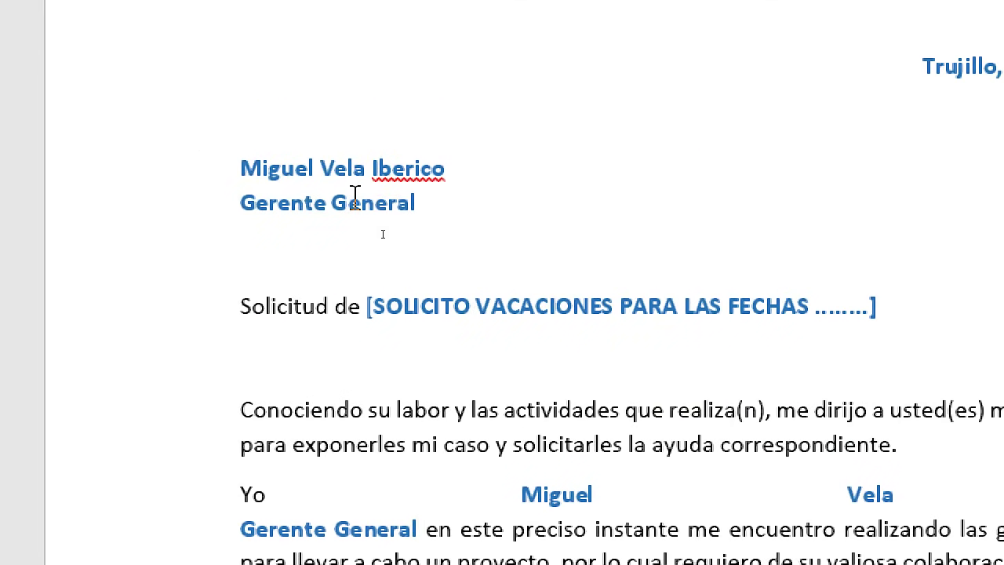
{"action": "key", "text": "super+Escape"}
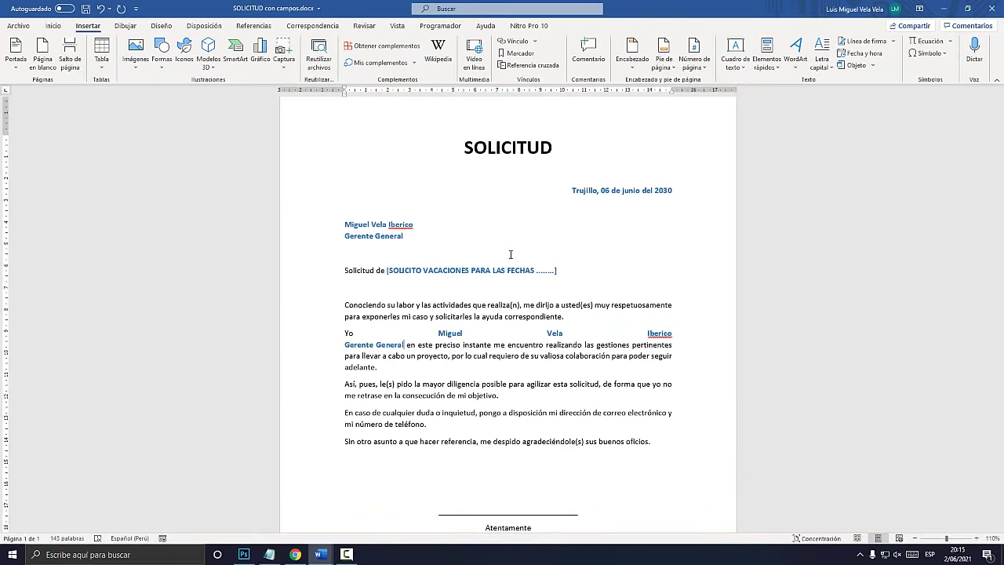
{"action": "left_click", "coordinate": [244, 554]}
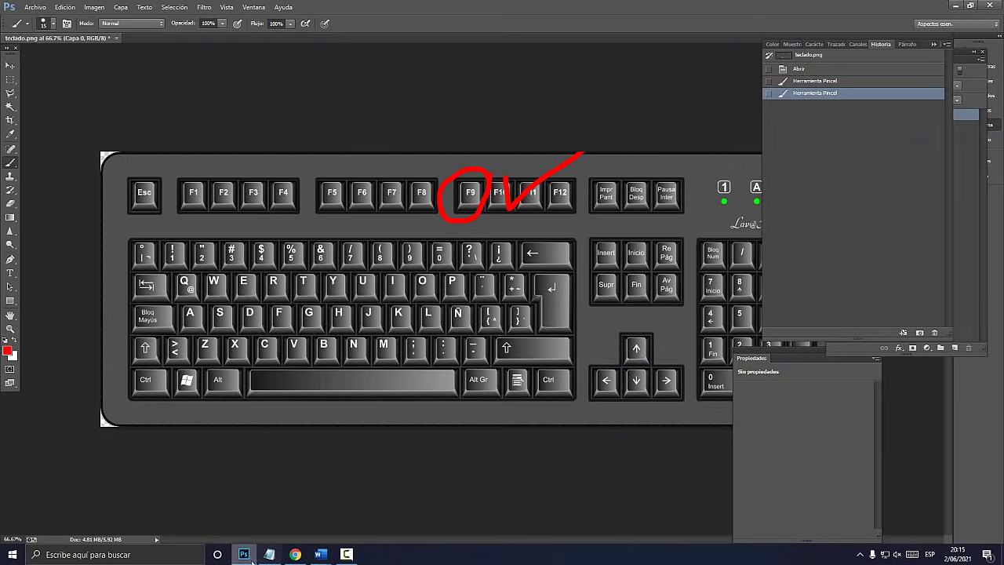
{"action": "left_click", "coordinate": [319, 554]}
Update all fields and change the date to 'Lima, 06 de noviembre del 2022'
{"action": "key", "text": "ctrl+e"}
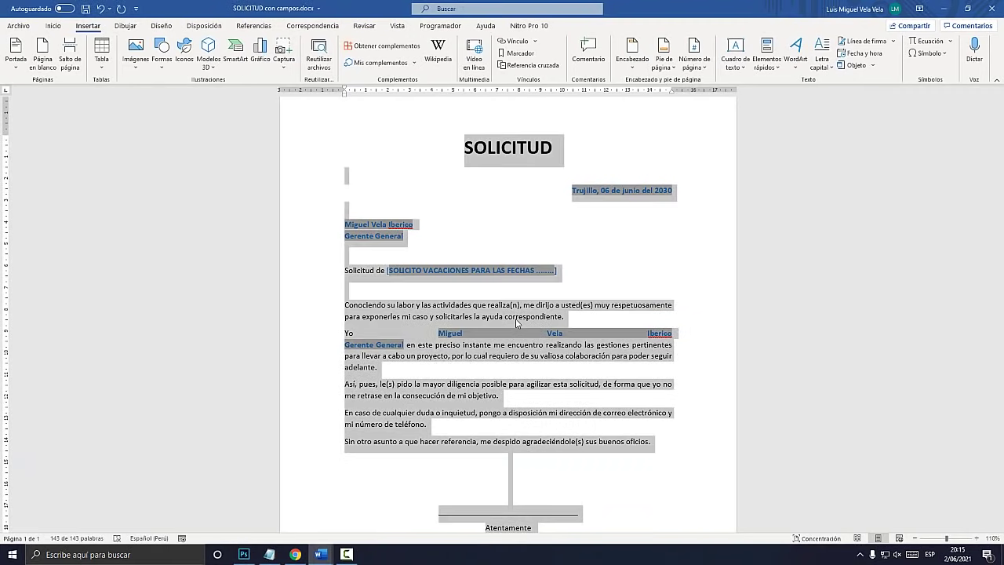
{"action": "key", "text": "F9"}
{"action": "left_click_drag", "start_coordinate": [559, 195], "coordinate": [578, 273]}
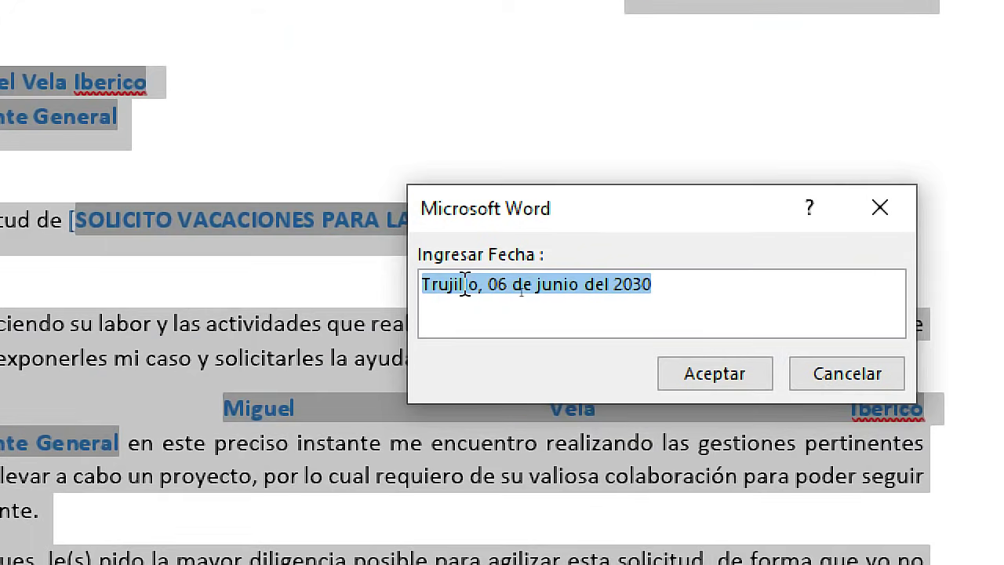
{"action": "left_click_drag", "start_coordinate": [524, 292], "coordinate": [498, 296]}
{"action": "type", "text": "Lima"}
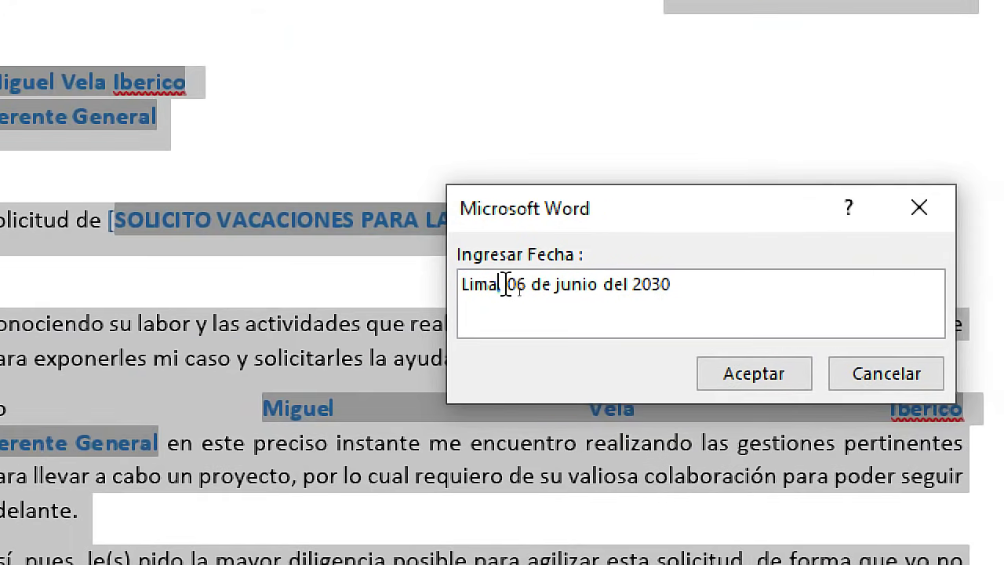
{"action": "type", "text": ","}
{"action": "left_click_drag", "start_coordinate": [558, 292], "coordinate": [516, 294]}
{"action": "type", "text": "noviembre"}
{"action": "key", "text": "Right"}
{"action": "key", "text": "Right"}
{"action": "key", "text": "Right"}
{"action": "key", "text": "Right"}
{"action": "key", "text": "Right"}
{"action": "key", "text": "Right"}
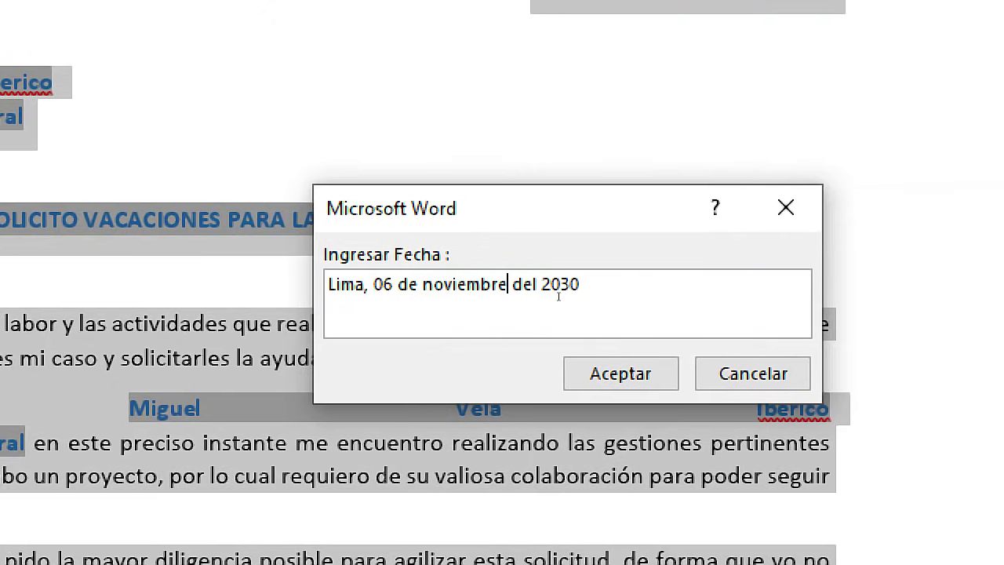
{"action": "key", "text": "shift+Right"}
{"action": "key", "text": "shift+Right"}
{"action": "key", "text": "shift+Right"}
{"action": "type", "text": "022"}
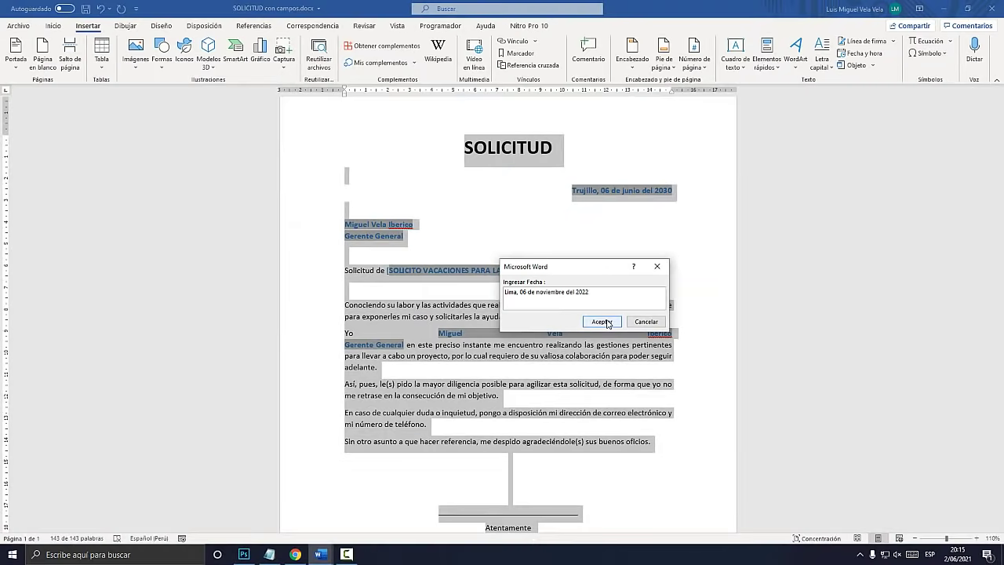
{"action": "left_click", "coordinate": [538, 374]}
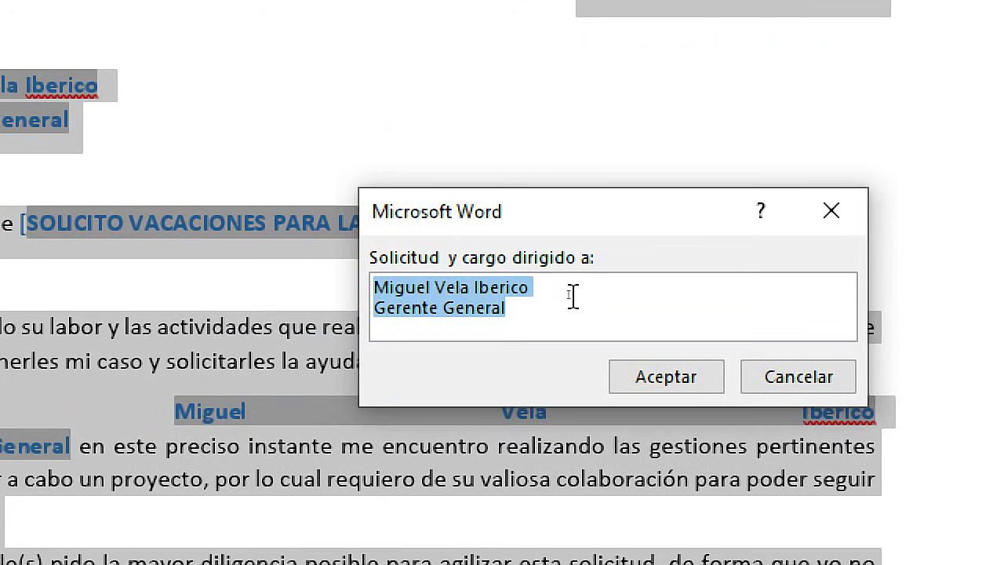
Enter the new addressee's name in the recipient prompt and accept the subject and signature prompts
{"action": "left_click", "coordinate": [542, 292]}
{"action": "left_click_drag", "start_coordinate": [564, 299], "coordinate": [503, 292]}
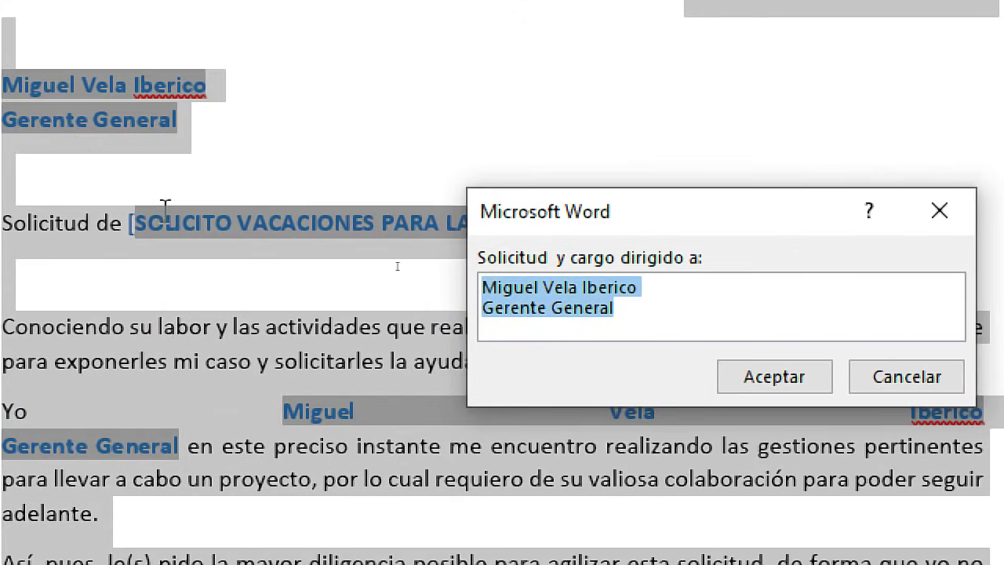
{"action": "type", "text": "El Tío TEc"}
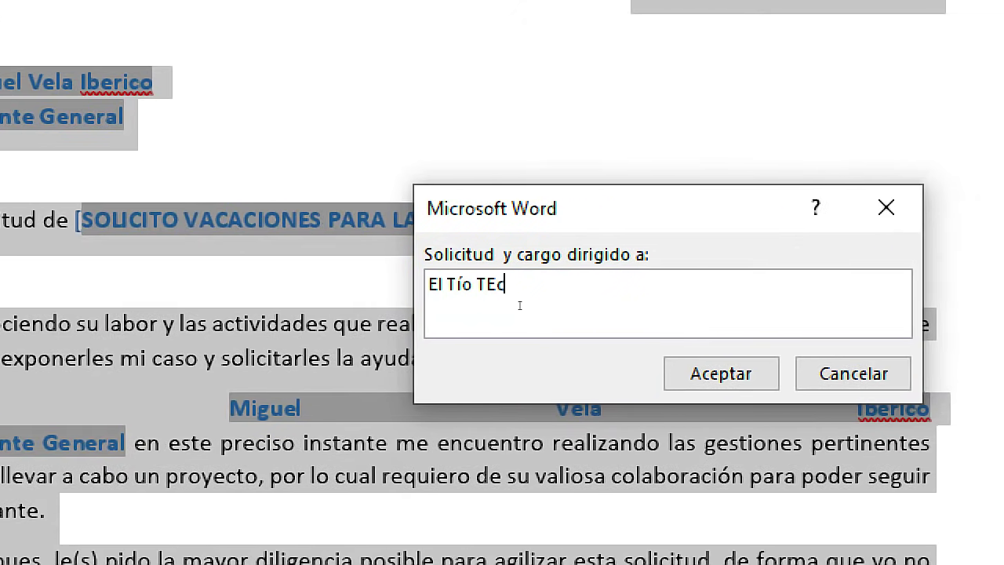
{"action": "type", "text": "h"}
{"action": "key", "text": "BackSpace"}
{"action": "key", "text": "BackSpace"}
{"action": "key", "text": "BackSpace"}
{"action": "type", "text": "ech ("}
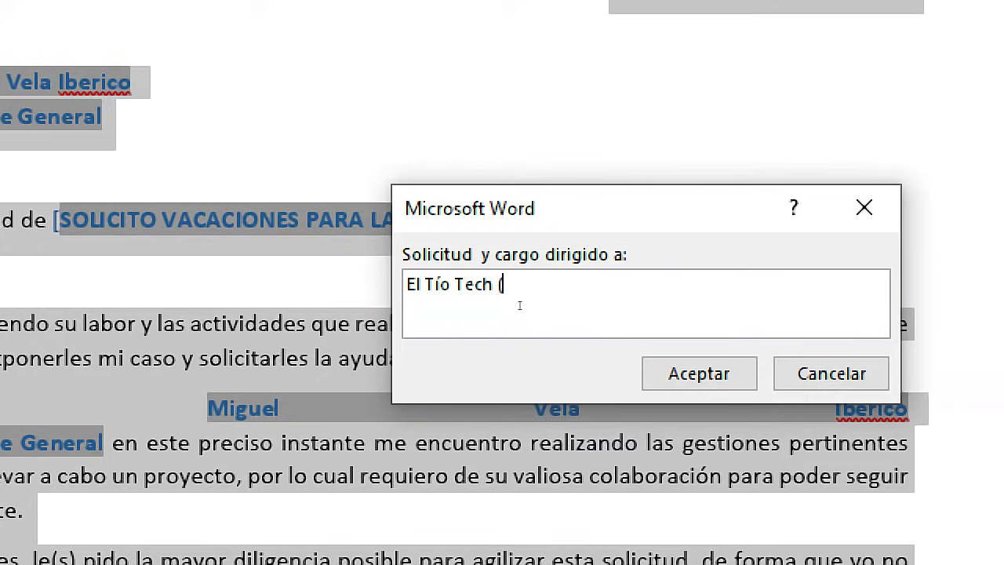
{"action": "type", "text": "Vela"}
{"action": "key", "text": "BackSpace"}
{"action": "key", "text": "BackSpace"}
{"action": "key", "text": "BackSpace"}
{"action": "key", "text": "BackSpace"}
{"action": "type", "text": "M"}
{"action": "key", "text": "BackSpace"}
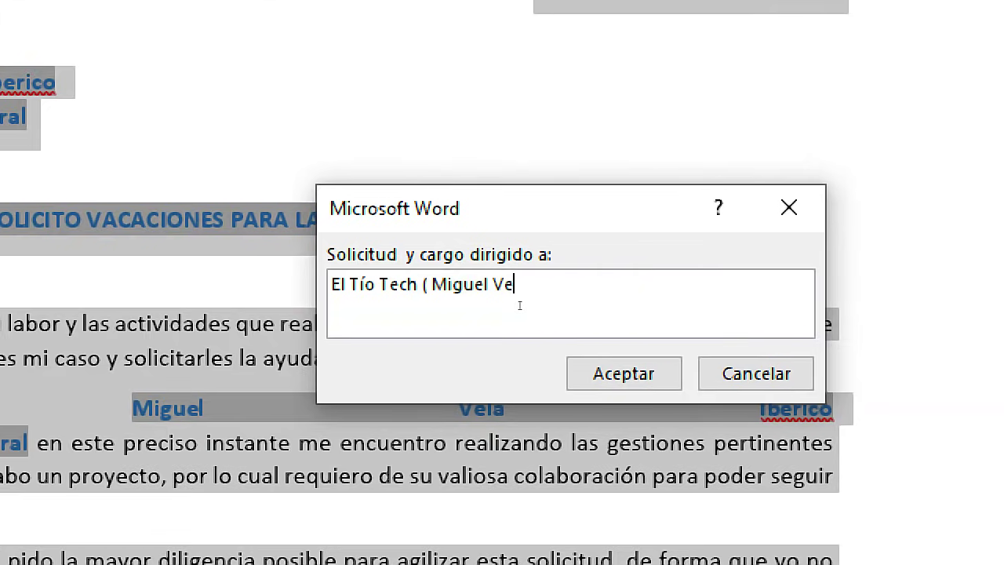
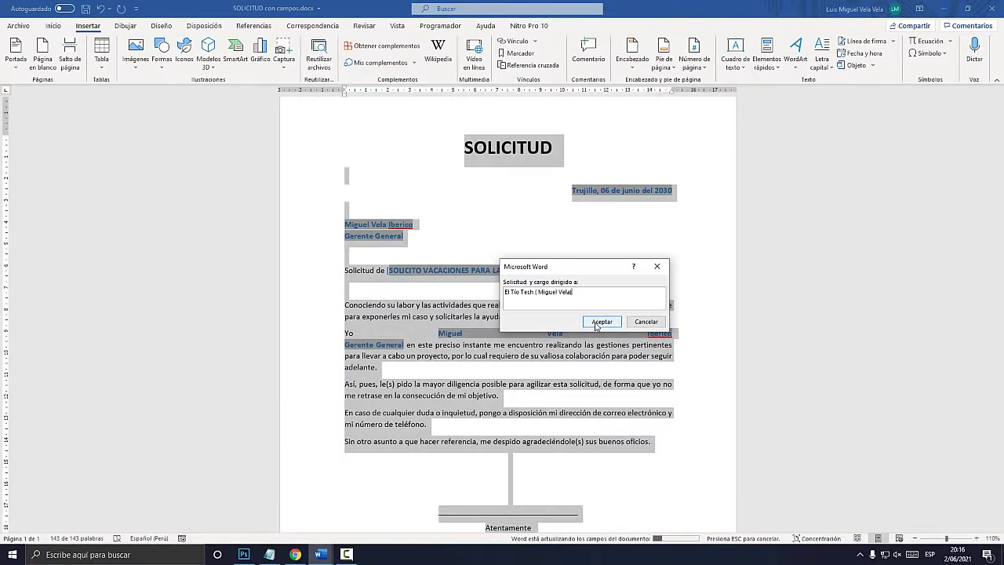
{"action": "left_click", "coordinate": [527, 363]}
{"action": "left_click", "coordinate": [605, 324]}
{"action": "left_click", "coordinate": [602, 322]}
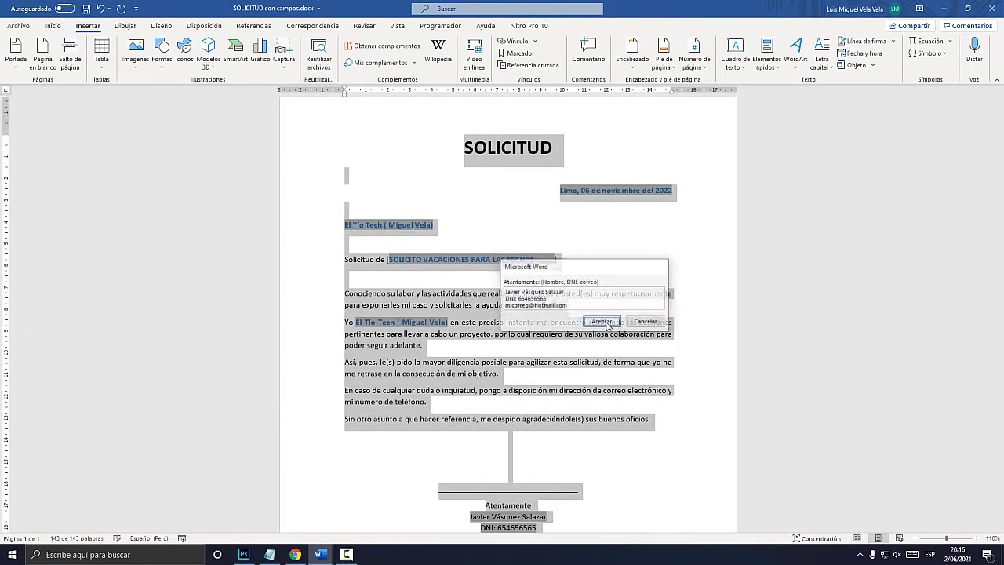
{"action": "left_click", "coordinate": [522, 311]}
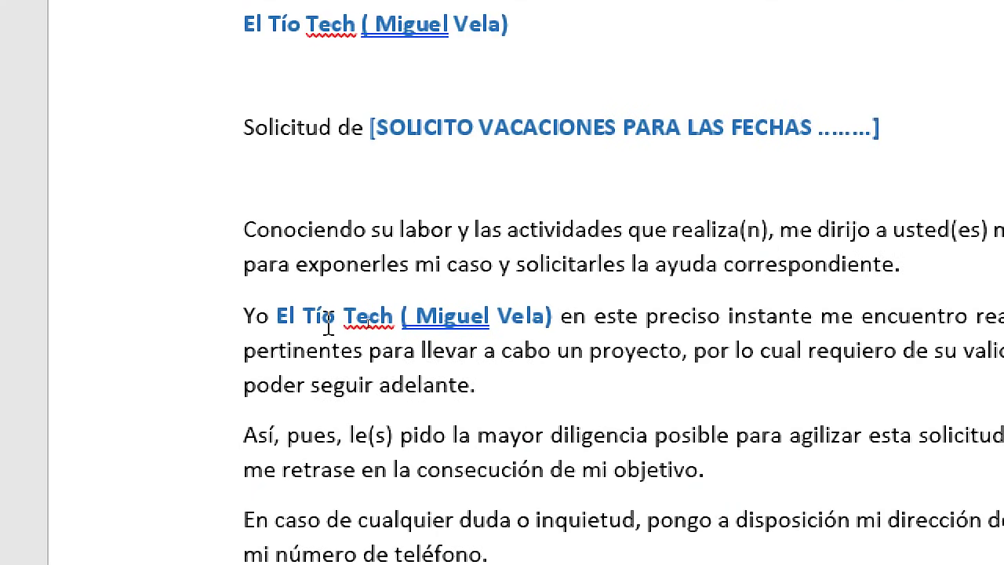
Select the updated name after 'Yo' and in the address block to verify both
{"action": "left_click_drag", "start_coordinate": [280, 322], "coordinate": [538, 313]}
{"action": "scroll", "coordinate": [273, 251], "scroll_direction": "up", "scroll_amount": 3}
{"action": "left_click_drag", "start_coordinate": [250, 267], "coordinate": [510, 280]}
{"action": "left_click", "coordinate": [457, 231]}
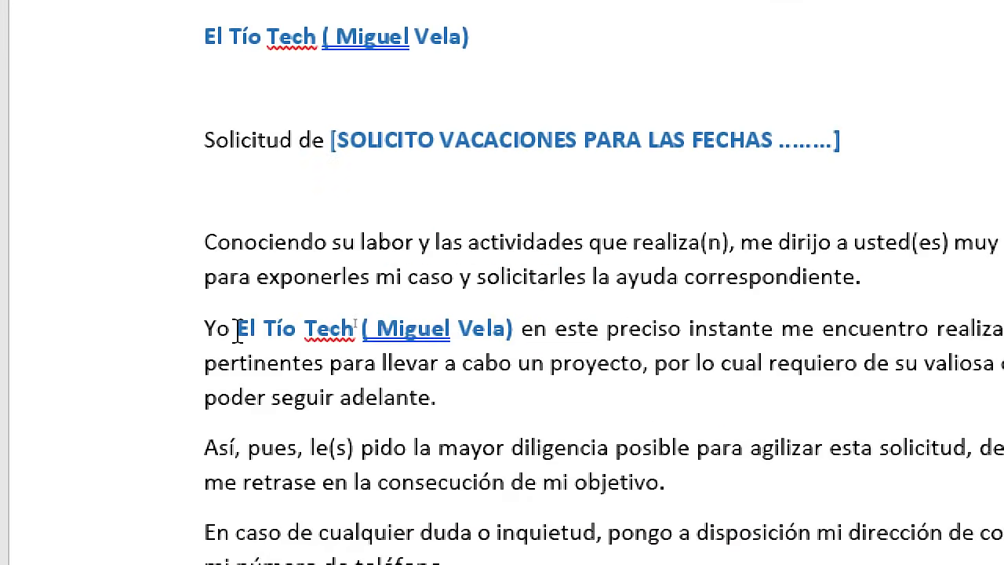
Type placeholder 'xxxxxxx' at the start of the 'En caso' paragraph and select it
{"action": "left_click", "coordinate": [234, 328]}
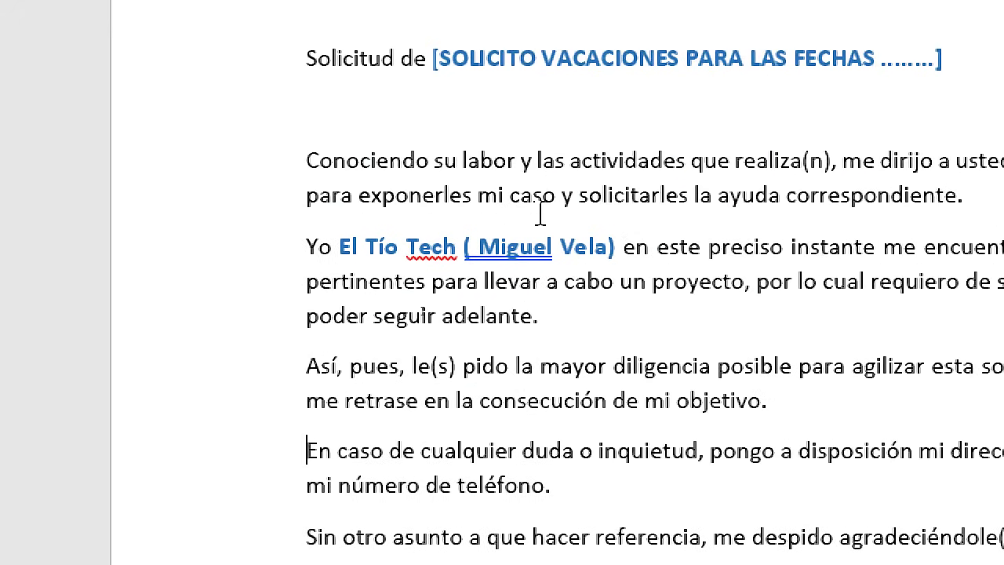
{"action": "type", "text": "xxxxx"}
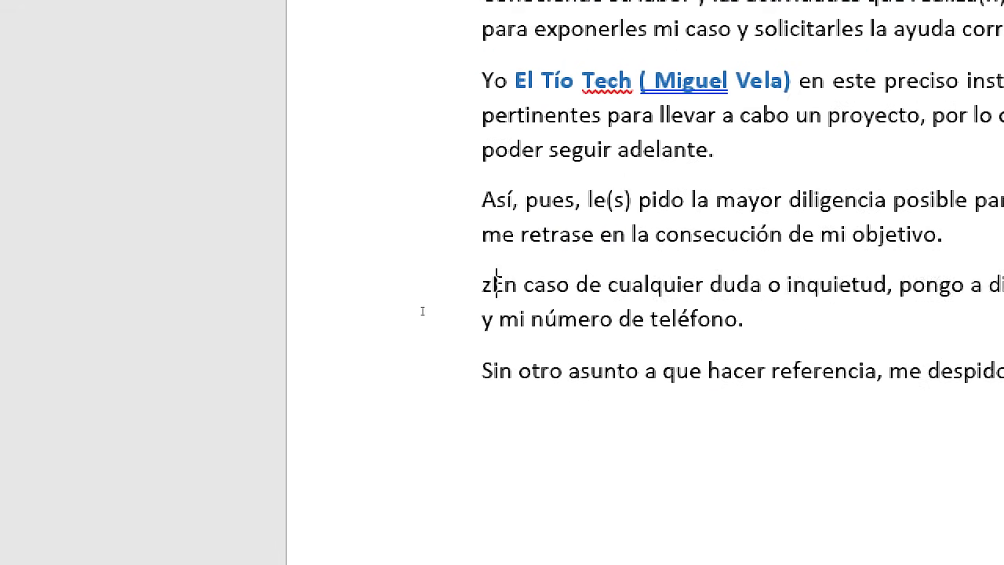
{"action": "type", "text": "xx"}
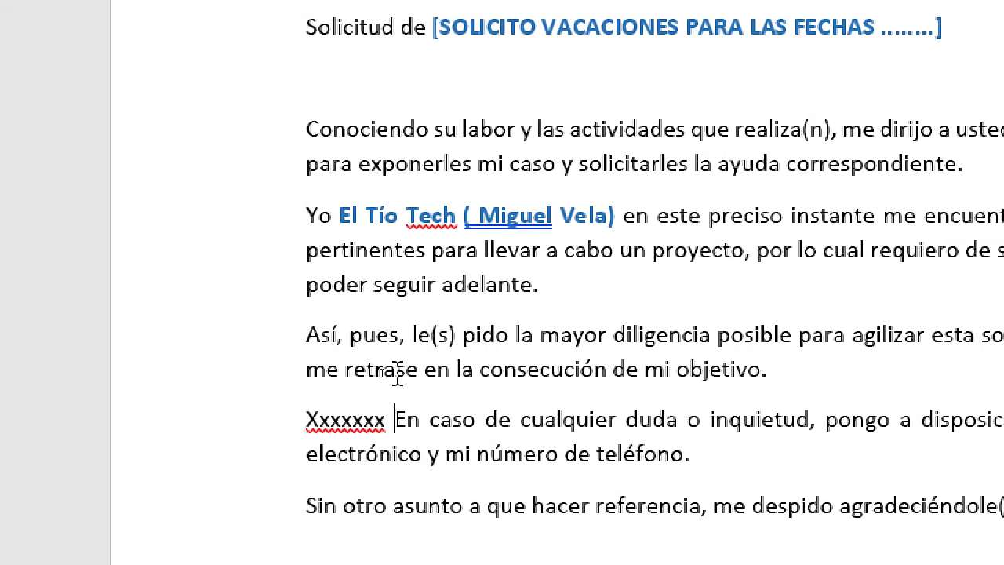
{"action": "key", "text": "shift+Left"}
{"action": "key", "text": "shift+Left"}
{"action": "key", "text": "shift+Left"}
{"action": "key", "text": "shift+Left"}
{"action": "key", "text": "shift+Left"}
{"action": "key", "text": "shift+Left"}
{"action": "key", "text": "shift+Left"}
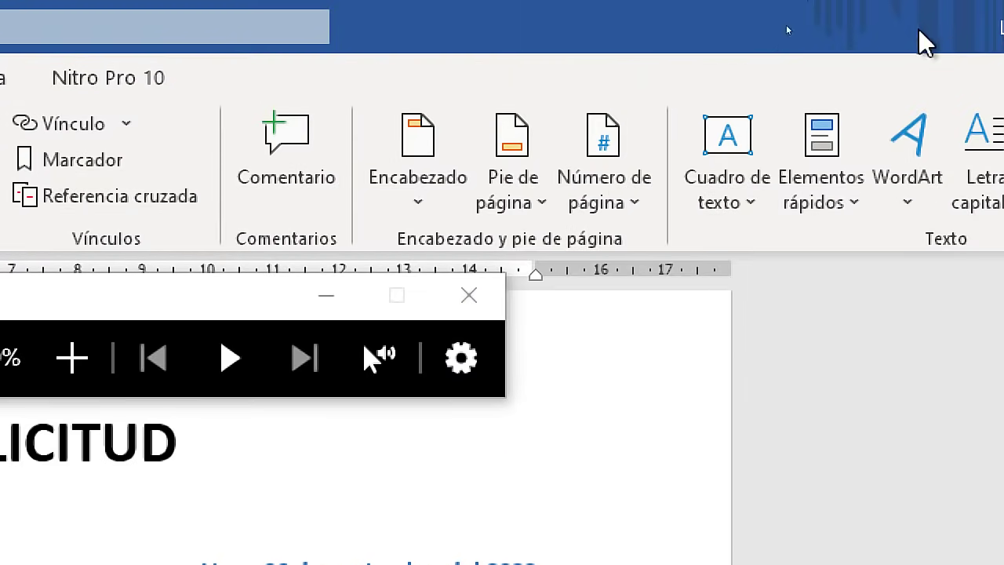
Replace the Xxxxxxx placeholder with a Ref field pointing to bookmark 'nombre'
{"action": "left_click", "coordinate": [773, 63]}
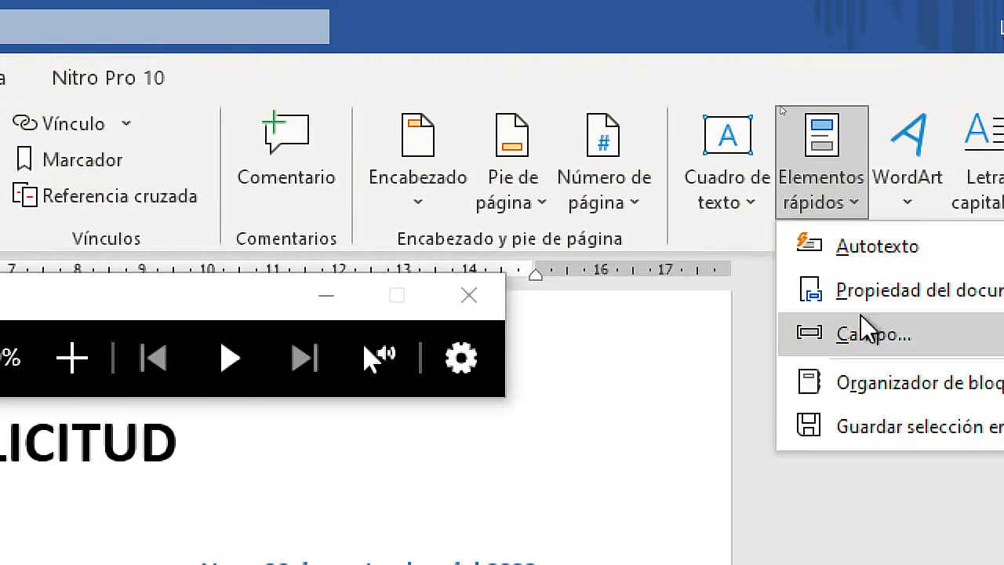
{"action": "left_click", "coordinate": [862, 321]}
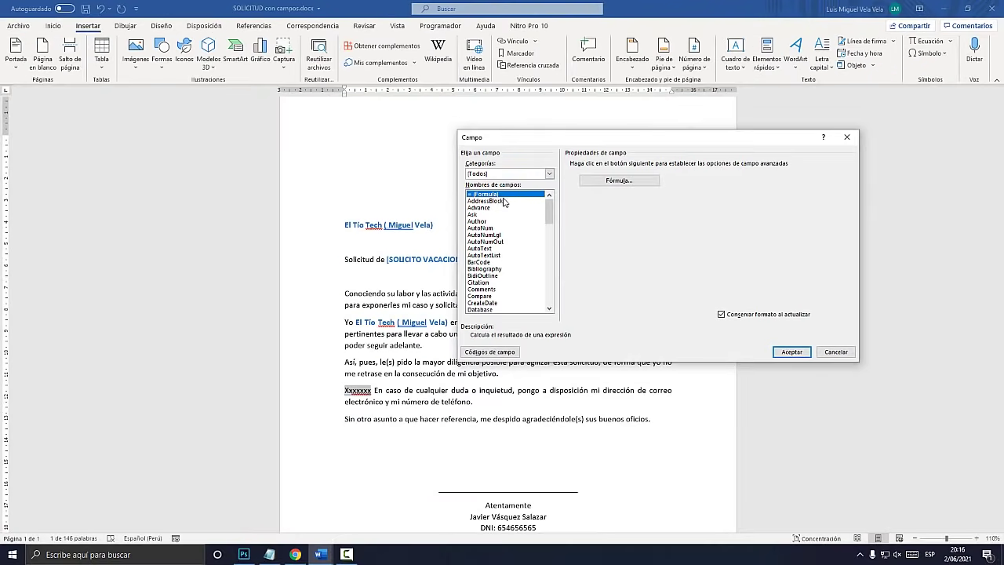
{"action": "left_click", "coordinate": [494, 207]}
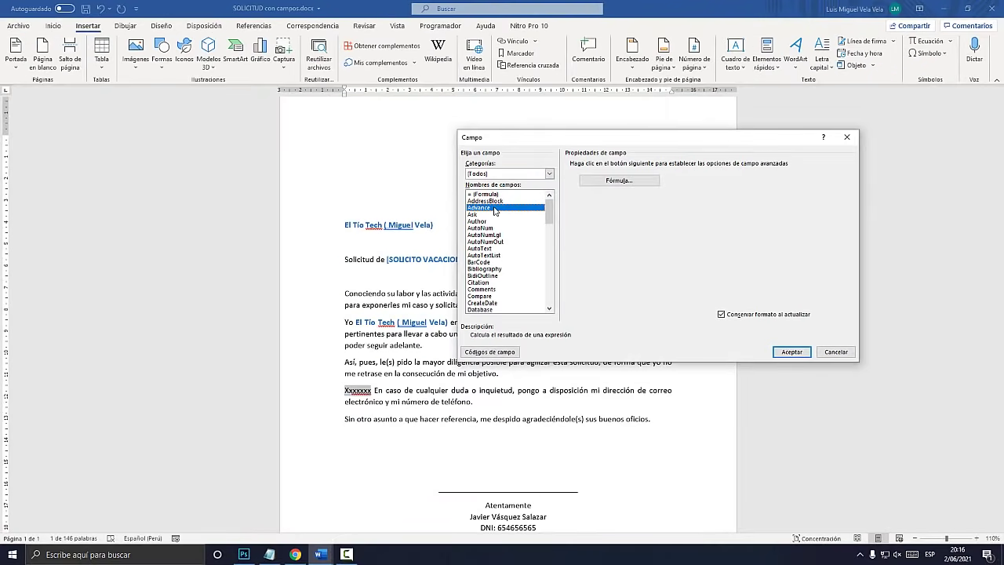
{"action": "key", "text": "r"}
{"action": "key", "text": "e"}
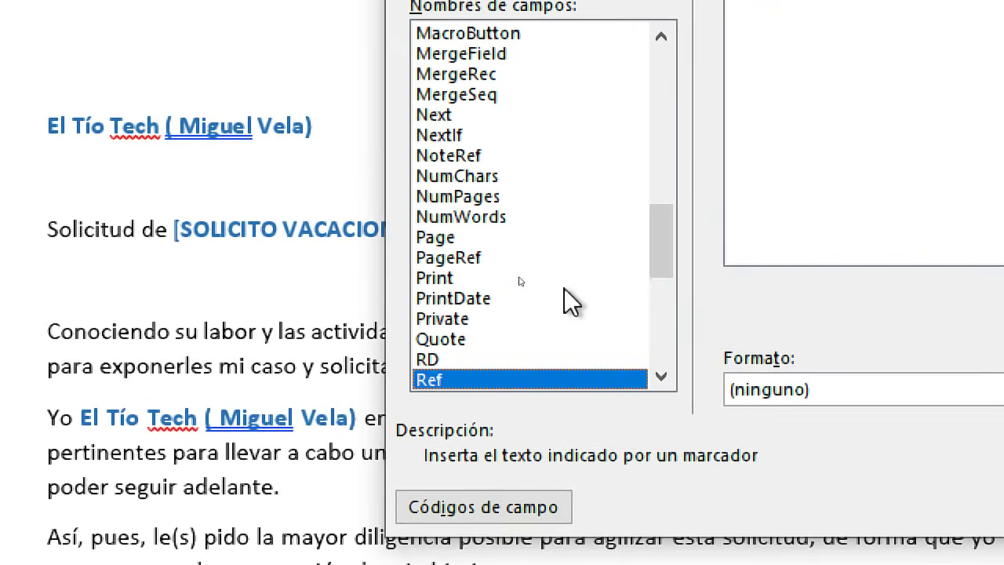
{"action": "left_click_drag", "start_coordinate": [547, 264], "coordinate": [545, 272]}
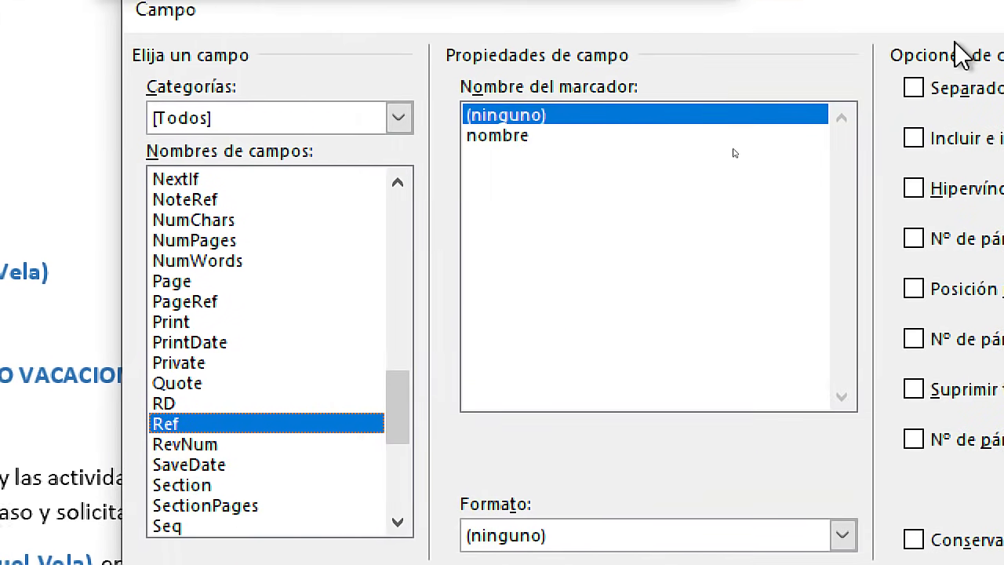
{"action": "left_click", "coordinate": [519, 135]}
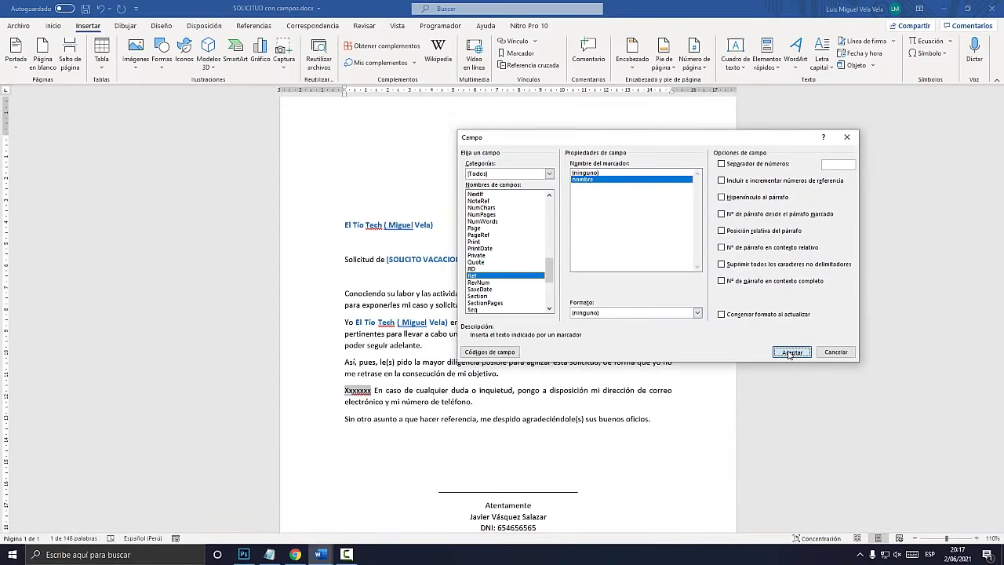
{"action": "left_click", "coordinate": [778, 351]}
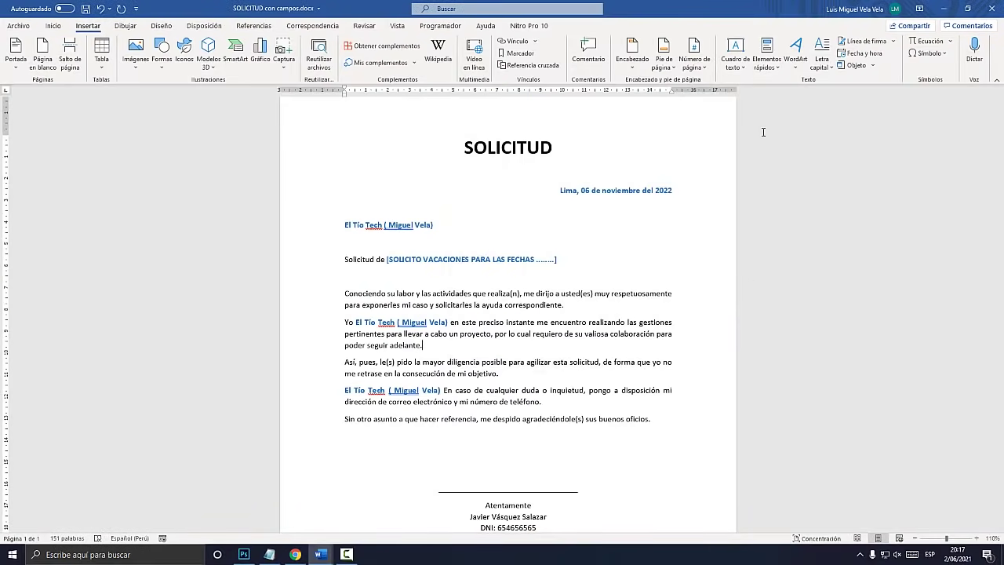
Update all fields, keeping the date and entering the new recipient's full name
{"action": "key", "text": "ctrl+e"}
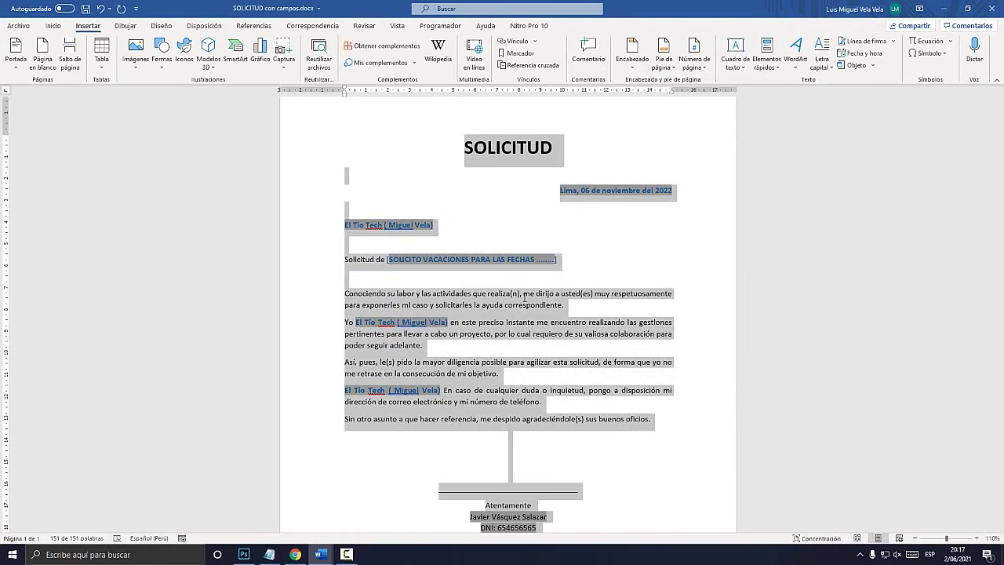
{"action": "key", "text": "F9"}
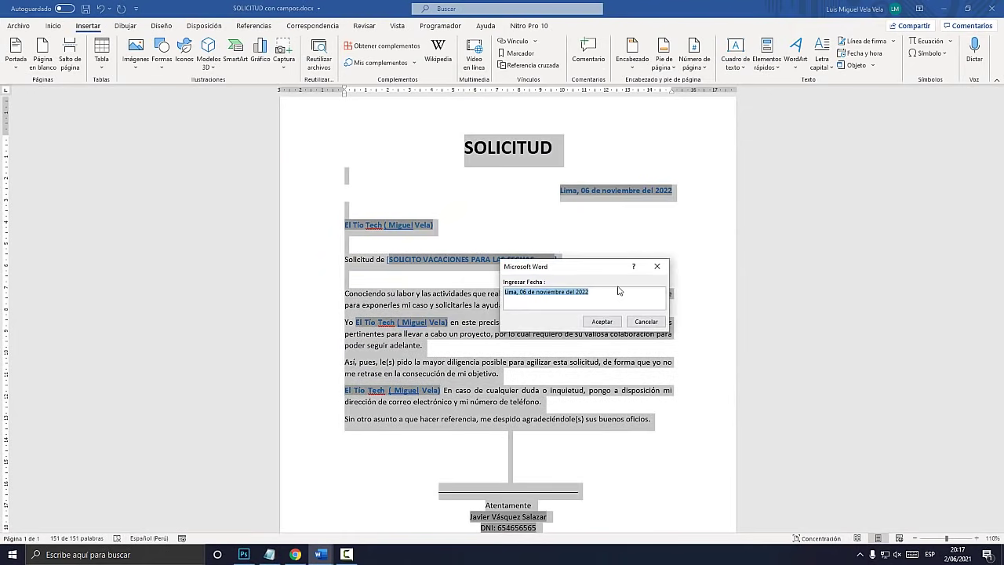
{"action": "left_click", "coordinate": [614, 321]}
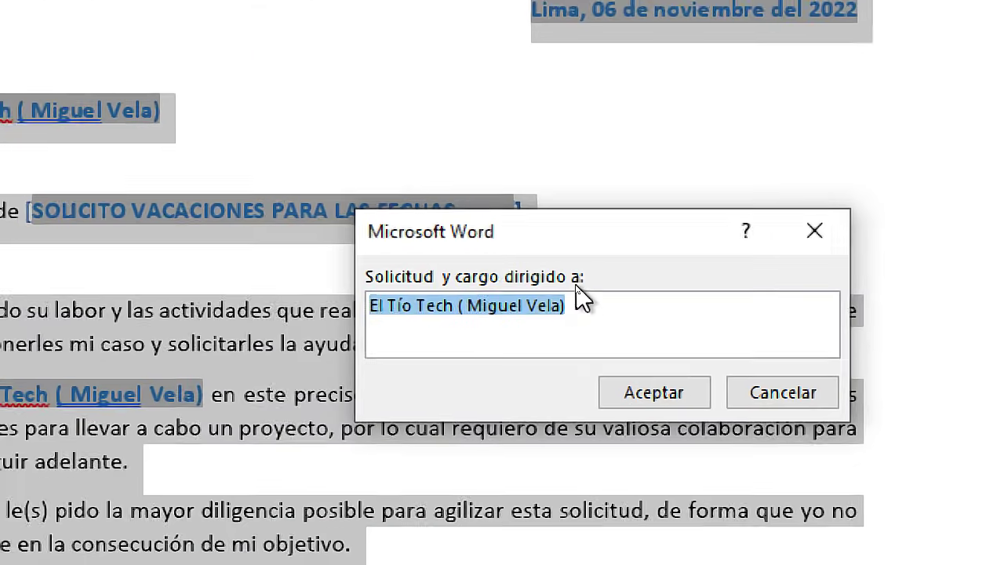
{"action": "left_click_drag", "start_coordinate": [579, 294], "coordinate": [383, 296]}
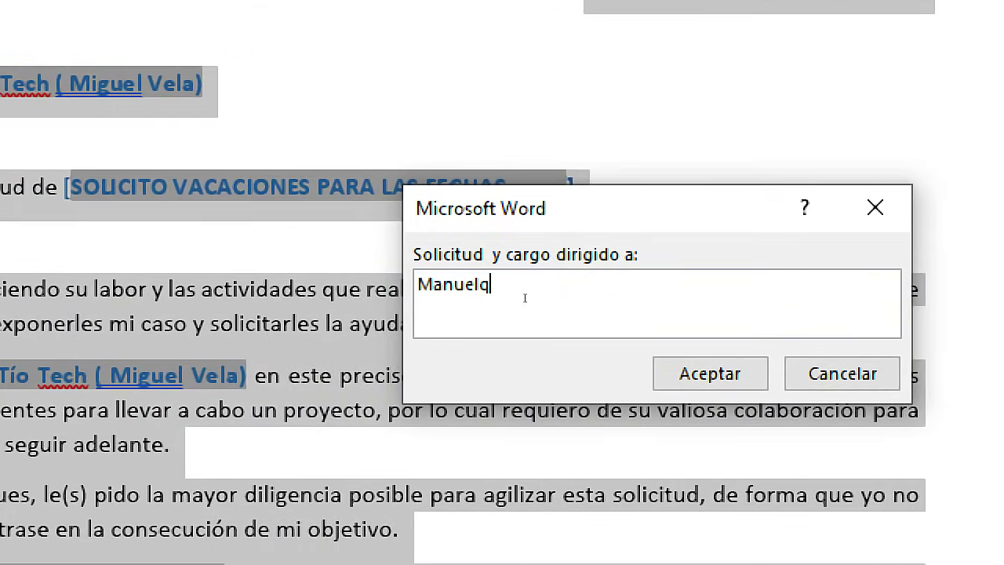
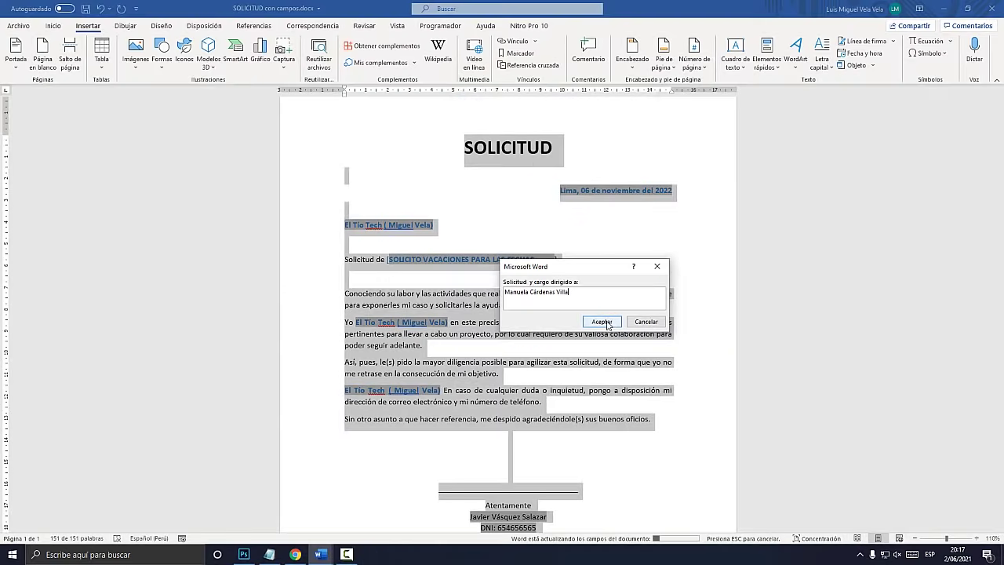
{"action": "left_click", "coordinate": [606, 323]}
{"action": "left_click", "coordinate": [606, 324]}
{"action": "left_click", "coordinate": [604, 324]}
{"action": "left_click", "coordinate": [395, 213]}
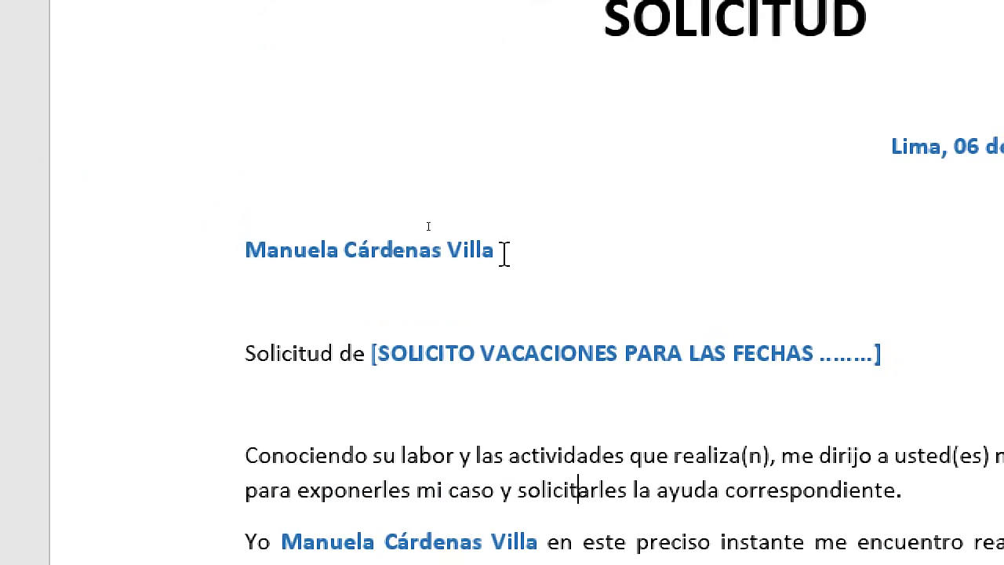
Check the new name in the address block, after 'Yo' and before 'En caso'
{"action": "left_click_drag", "start_coordinate": [504, 252], "coordinate": [240, 258]}
{"action": "scroll", "coordinate": [388, 353], "scroll_direction": "down", "scroll_amount": 3}
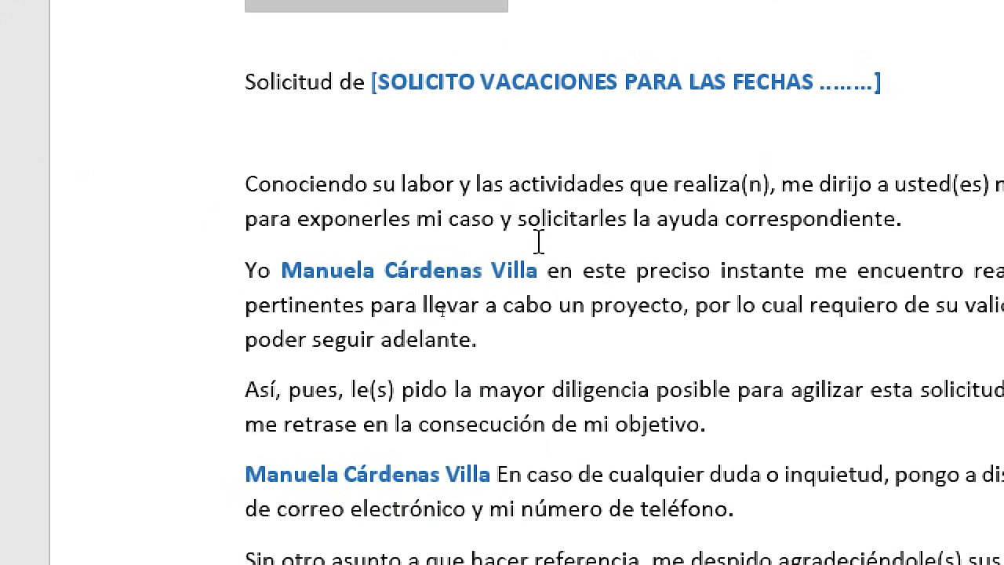
{"action": "left_click_drag", "start_coordinate": [527, 275], "coordinate": [274, 271]}
{"action": "scroll", "coordinate": [511, 255], "scroll_direction": "down", "scroll_amount": 2}
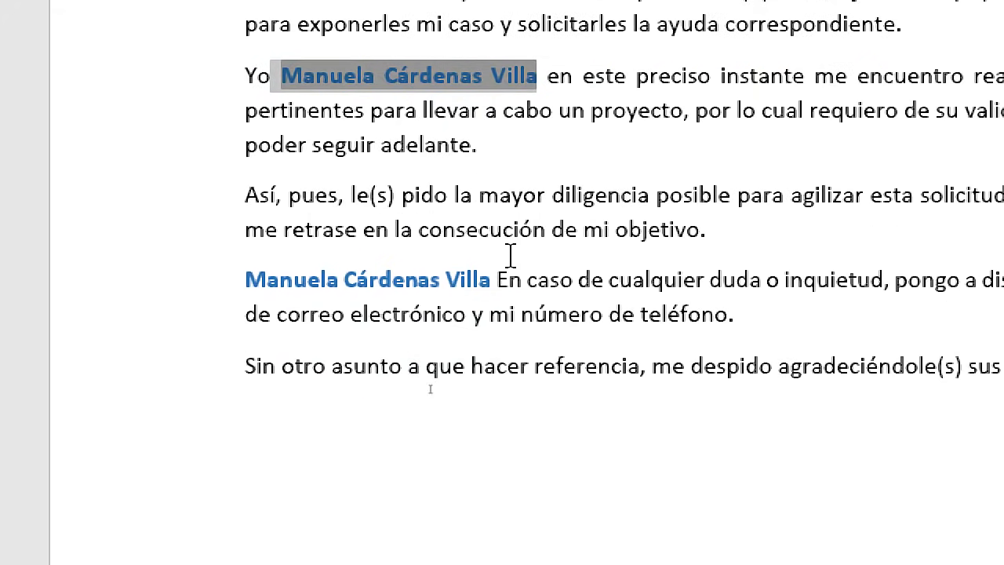
{"action": "left_click_drag", "start_coordinate": [496, 280], "coordinate": [247, 281]}
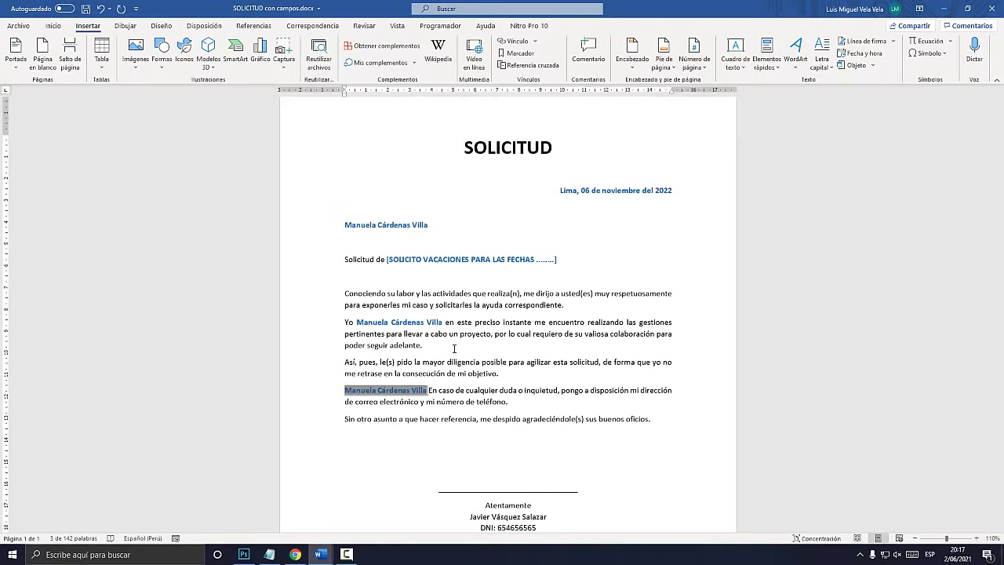
{"action": "left_click", "coordinate": [454, 349]}
{"action": "left_click", "coordinate": [269, 554]}
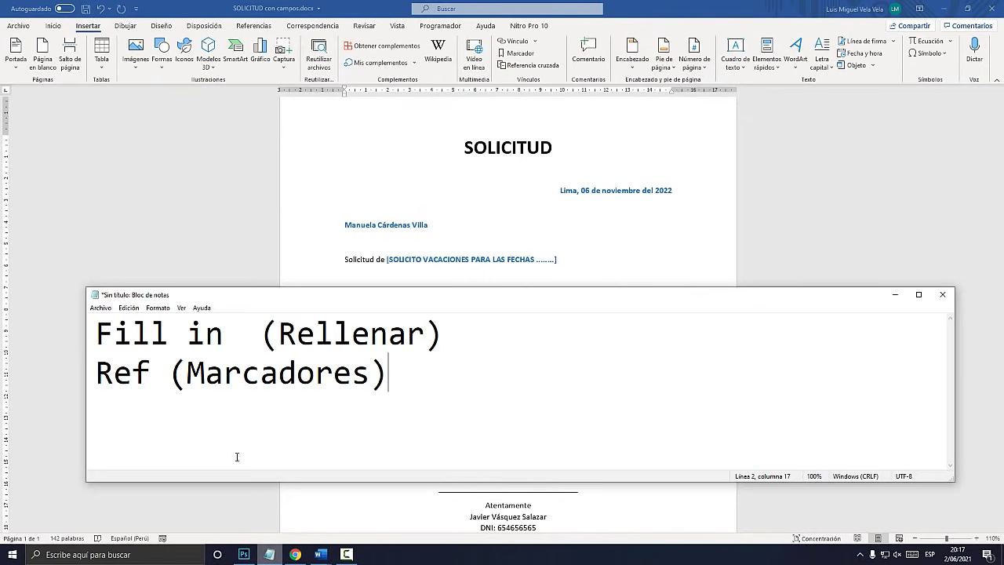
Highlight 'Fill in', 'Rellenar', 'Ref' and 'Marcadores' in the notes, then return to Word
{"action": "left_click_drag", "start_coordinate": [232, 345], "coordinate": [95, 336]}
{"action": "left_click", "coordinate": [314, 333]}
{"action": "left_click", "coordinate": [425, 333]}
{"action": "left_click_drag", "start_coordinate": [424, 334], "coordinate": [279, 333]}
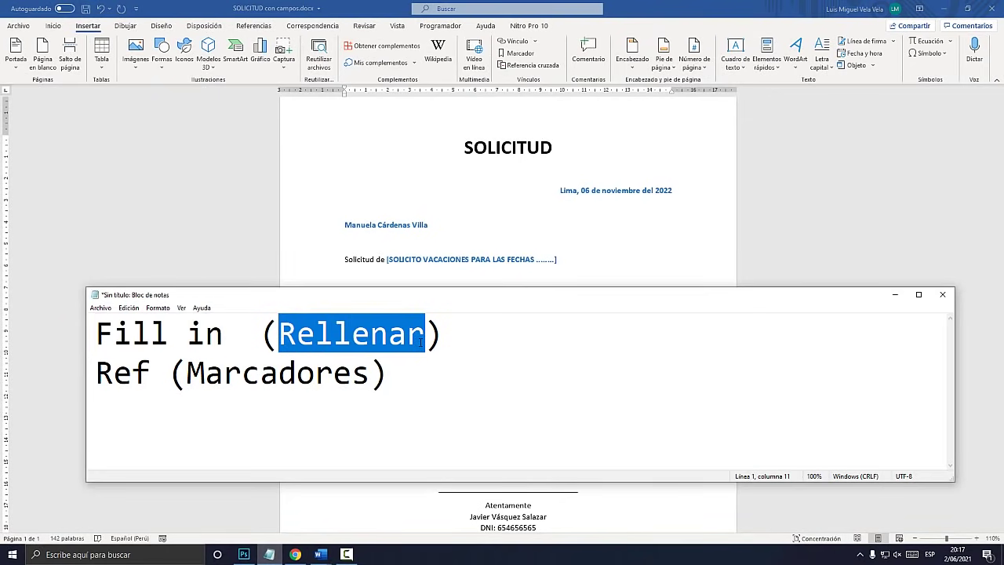
{"action": "left_click_drag", "start_coordinate": [152, 372], "coordinate": [67, 367]}
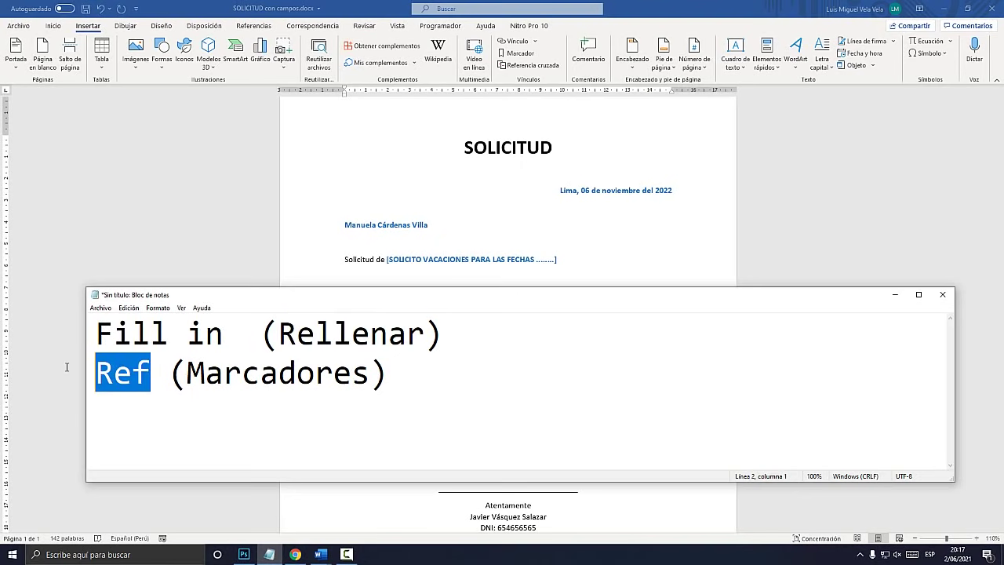
{"action": "left_click_drag", "start_coordinate": [186, 374], "coordinate": [376, 373]}
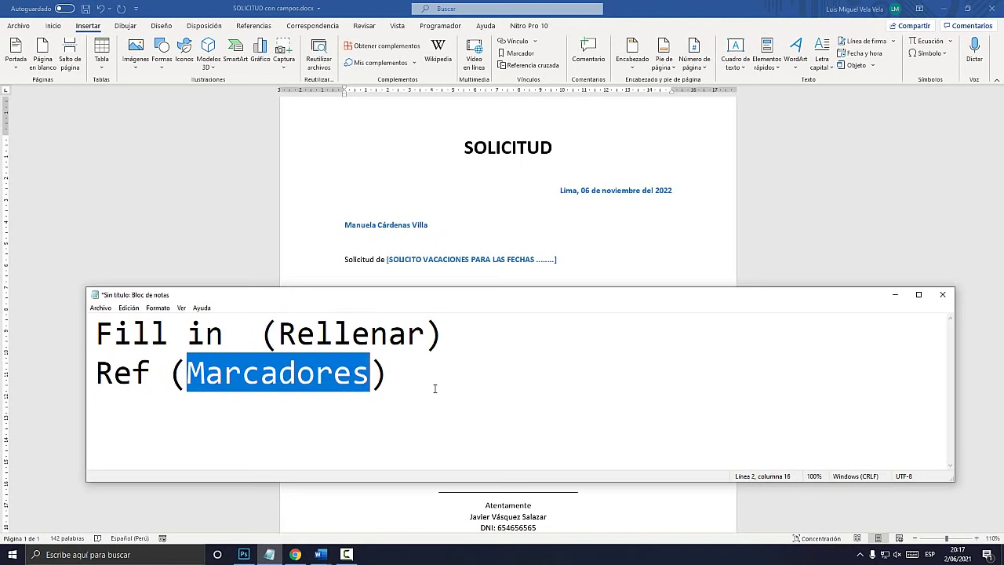
{"action": "left_click", "coordinate": [467, 189]}
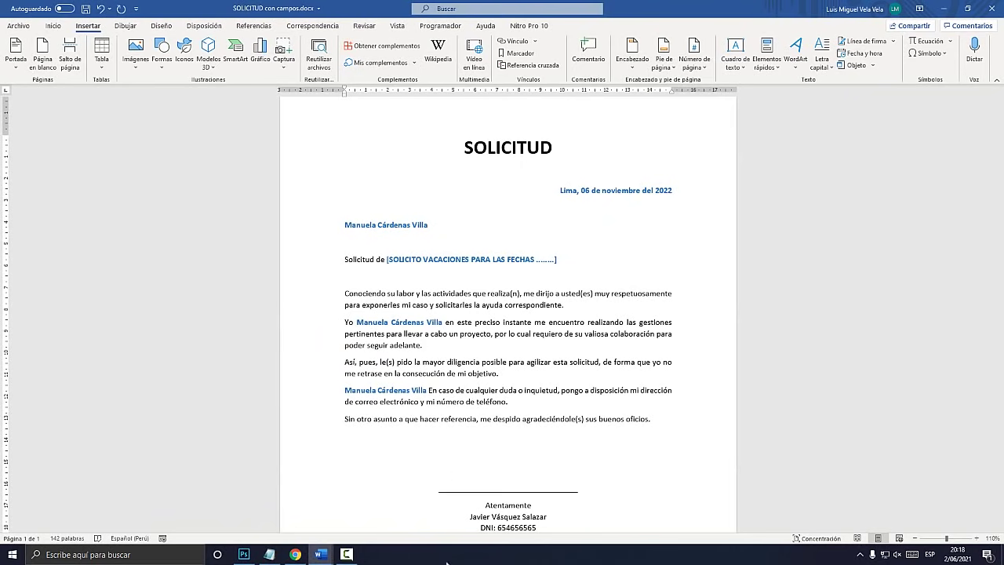
{"action": "left_click", "coordinate": [346, 553]}
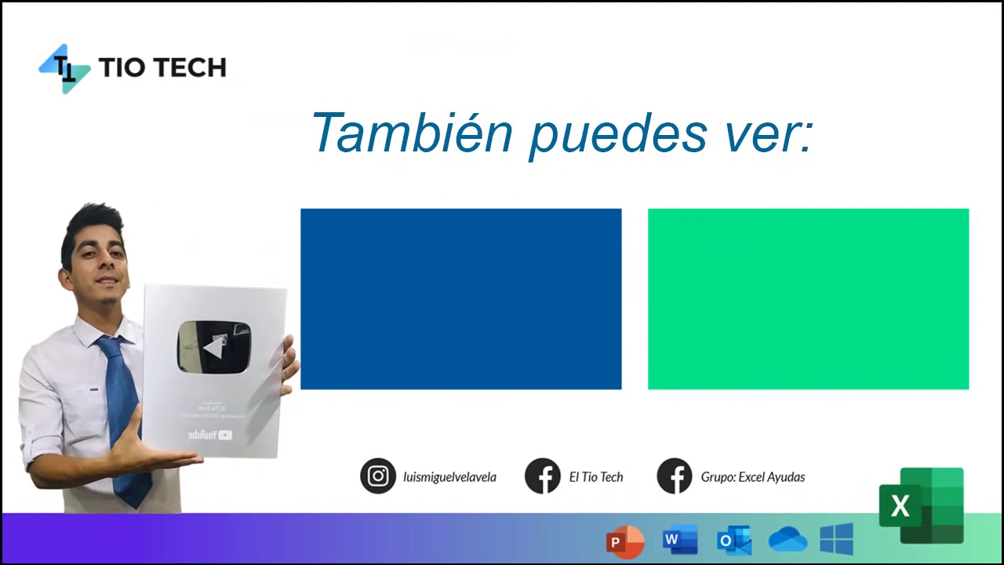